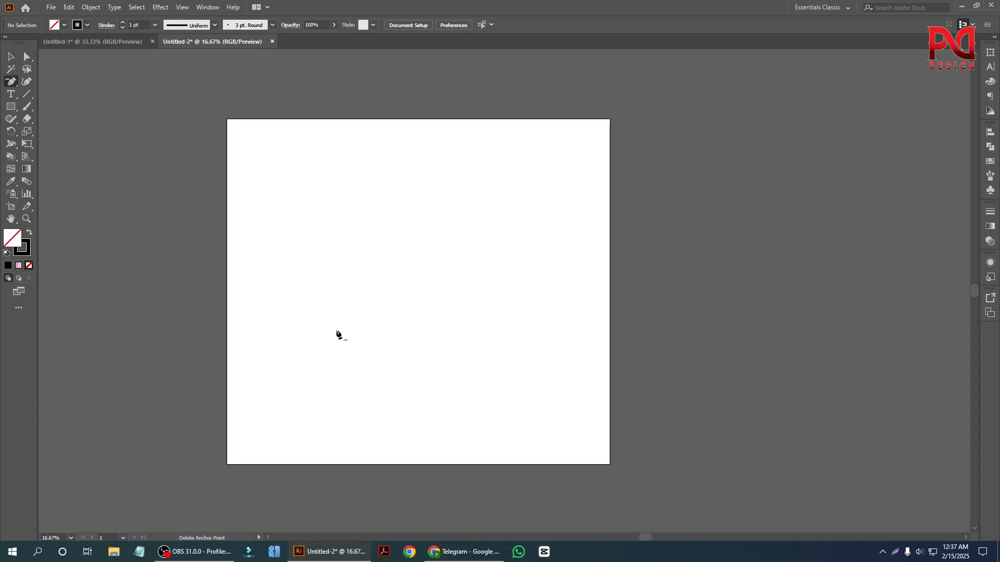
{"action": "right_click", "coordinate": [10, 106]}
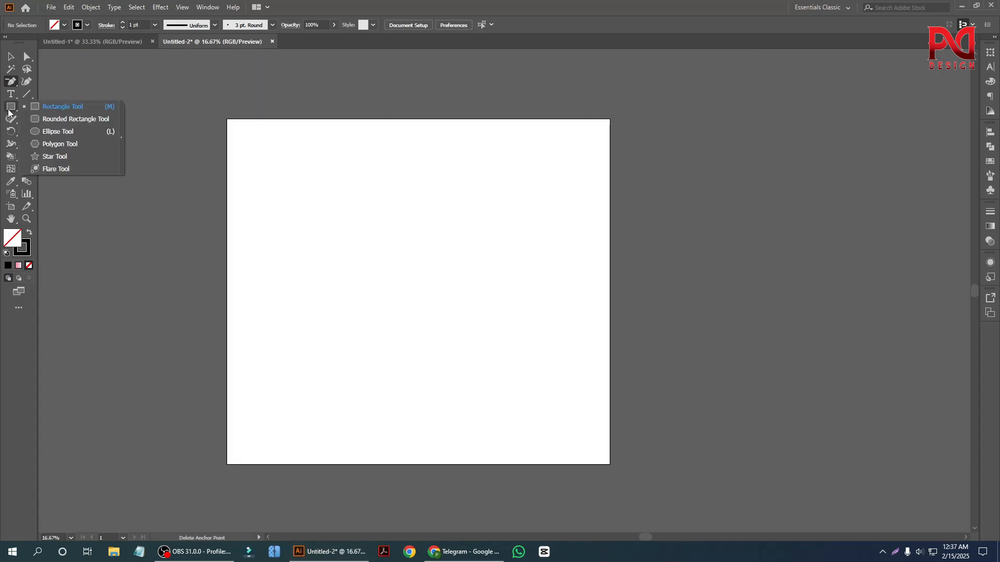
{"action": "left_click", "coordinate": [9, 58]}
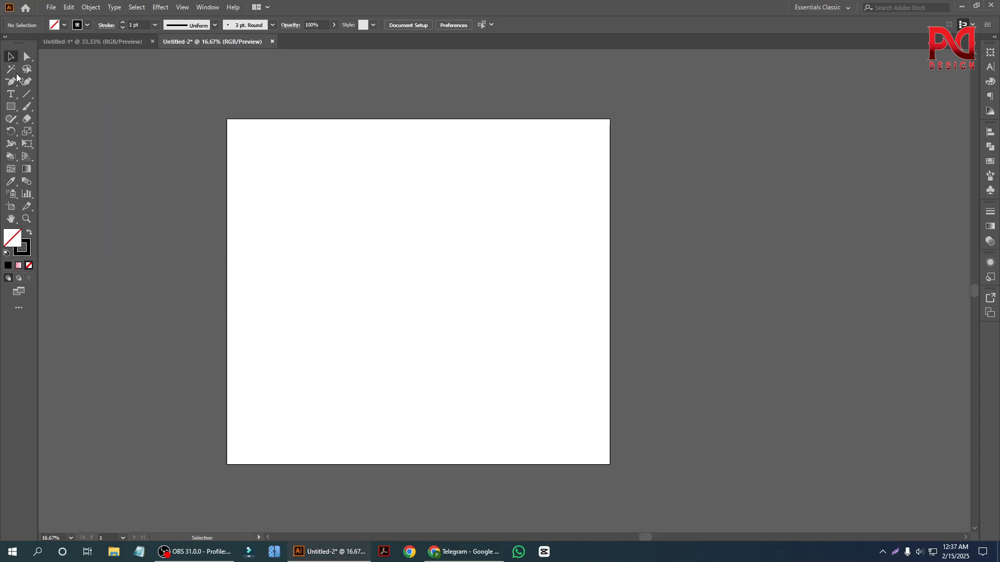
{"action": "right_click", "coordinate": [27, 95]}
Paint a wavy black stroke about 1271 px wide and 211 px tall across the artboard with the Paintbrush tool
{"action": "left_click", "coordinate": [28, 108]}
{"action": "scroll", "coordinate": [196, 205], "scroll_direction": "up", "scroll_amount": 1}
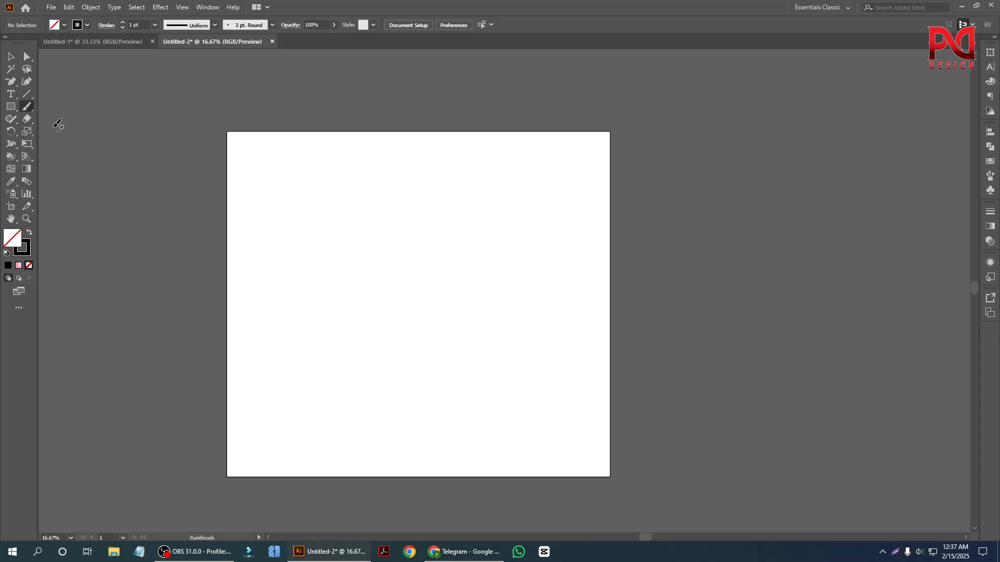
{"action": "right_click", "coordinate": [29, 108]}
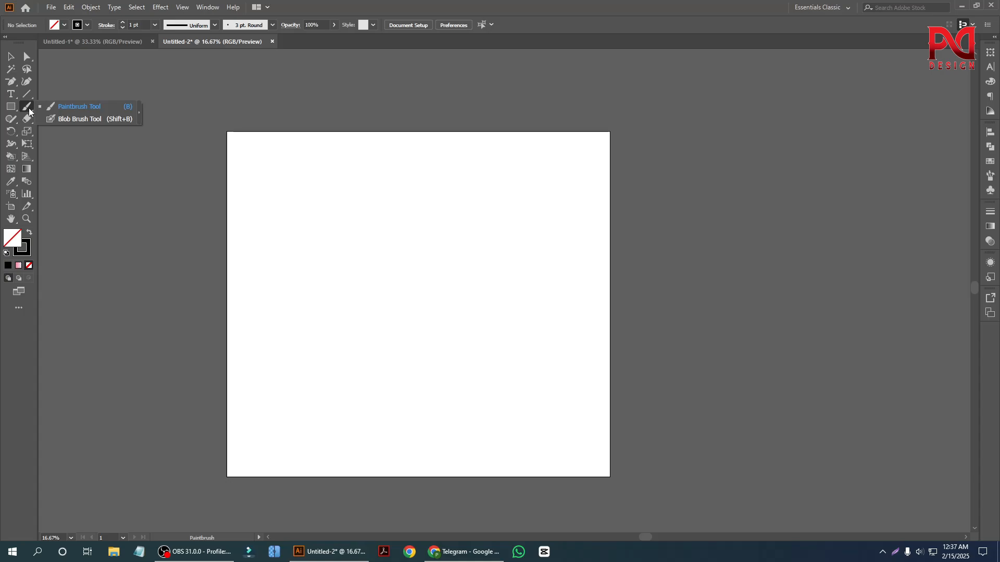
{"action": "left_click", "coordinate": [63, 107]}
{"action": "scroll", "coordinate": [426, 274], "scroll_direction": "up", "scroll_amount": 1}
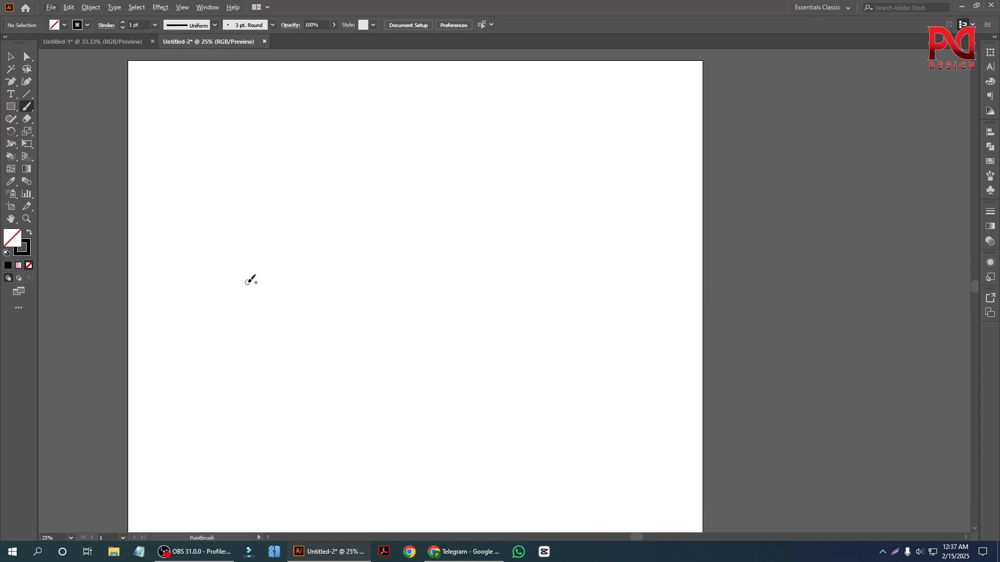
{"action": "mouse_move", "coordinate": [225, 279]}
{"action": "left_mouse_down"}
{"action": "mouse_move", "coordinate": [237, 262]}
{"action": "mouse_move", "coordinate": [461, 251]}
{"action": "left_mouse_up"}
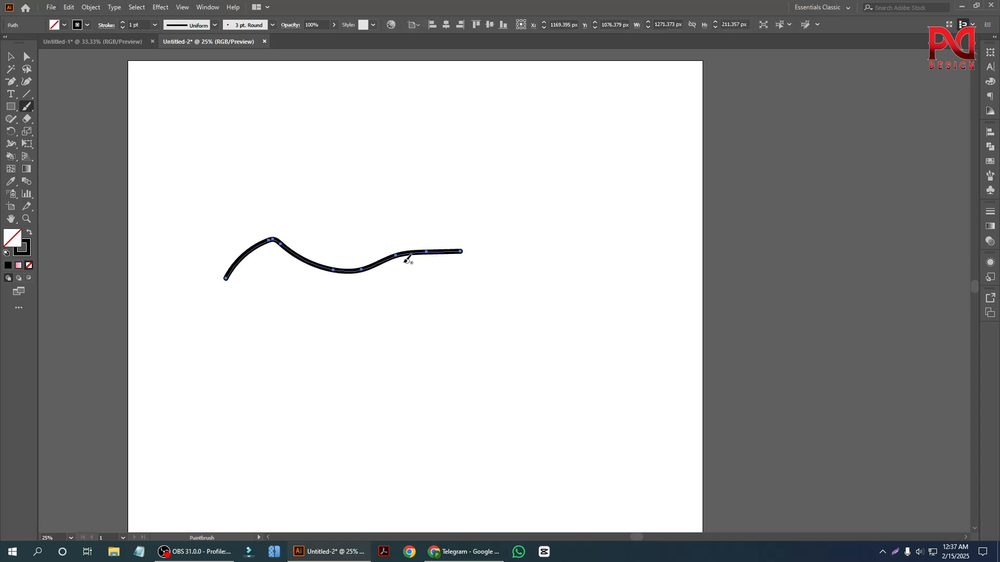
{"action": "scroll", "coordinate": [374, 267], "scroll_direction": "up", "scroll_amount": 1}
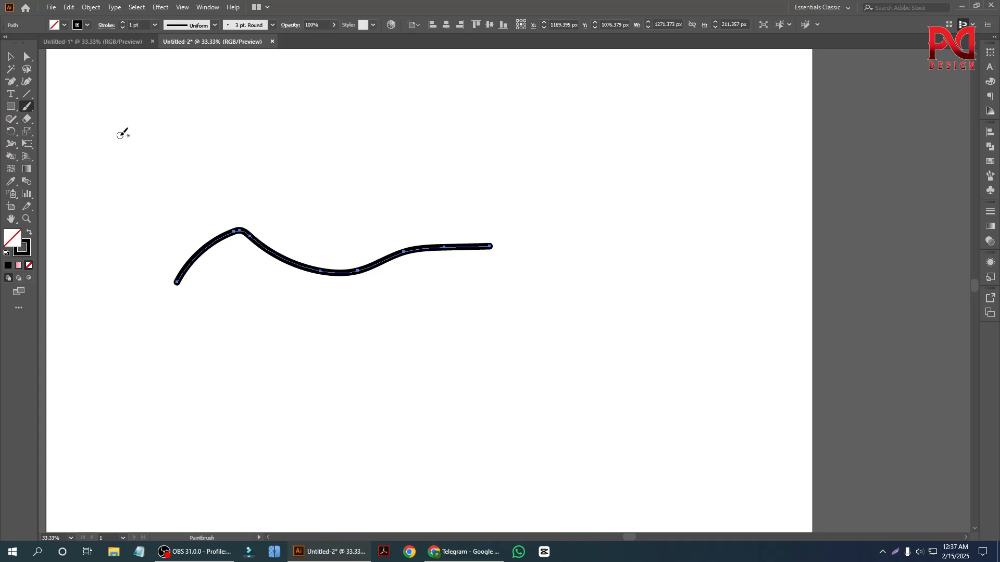
Paint a similar wavy stroke about 1064 px wide and 166 px tall above the first one with the Blob Brush tool
{"action": "left_click", "coordinate": [27, 106]}
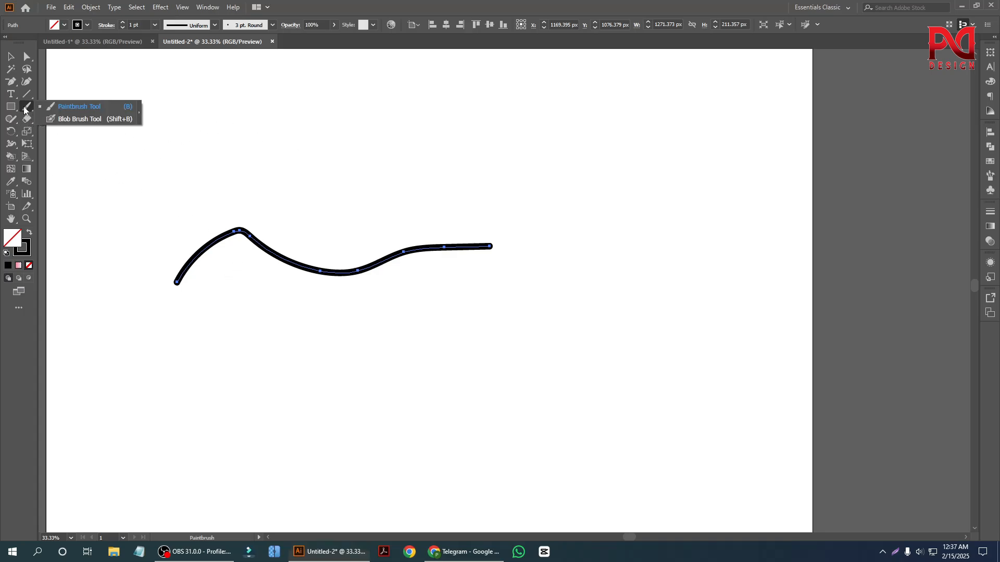
{"action": "left_click", "coordinate": [66, 121]}
{"action": "mouse_move", "coordinate": [168, 204]}
{"action": "left_mouse_down"}
{"action": "mouse_move", "coordinate": [222, 166]}
{"action": "mouse_move", "coordinate": [342, 191]}
{"action": "mouse_move", "coordinate": [431, 172]}
{"action": "left_mouse_up"}
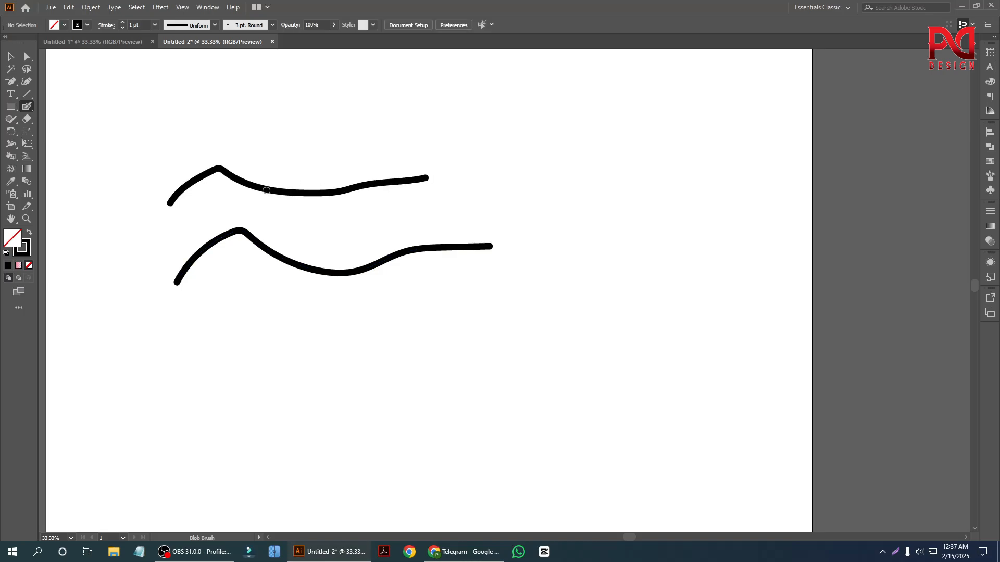
{"action": "scroll", "coordinate": [266, 192], "scroll_direction": "up", "scroll_amount": 1}
{"action": "scroll", "coordinate": [300, 212], "scroll_direction": "down", "scroll_amount": 1}
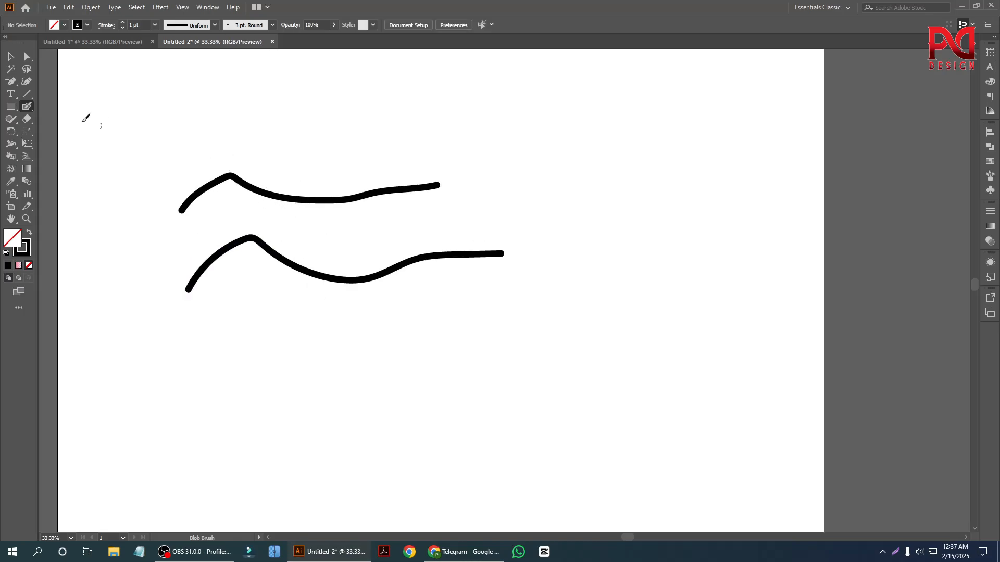
Select the upper Blob Brush stroke to examine how its path is built
{"action": "left_click", "coordinate": [11, 57]}
{"action": "mouse_move", "coordinate": [196, 163]}
{"action": "left_mouse_down"}
{"action": "mouse_move", "coordinate": [250, 195]}
{"action": "mouse_move", "coordinate": [292, 196]}
{"action": "left_mouse_up"}
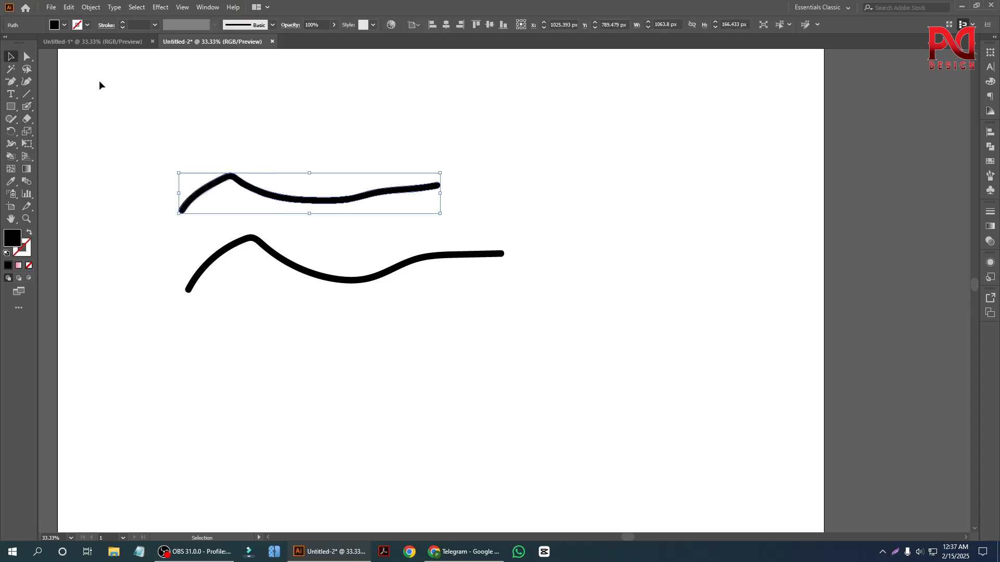
{"action": "scroll", "coordinate": [267, 199], "scroll_direction": "up", "scroll_amount": 1}
{"action": "scroll", "coordinate": [336, 241], "scroll_direction": "down", "scroll_amount": 1}
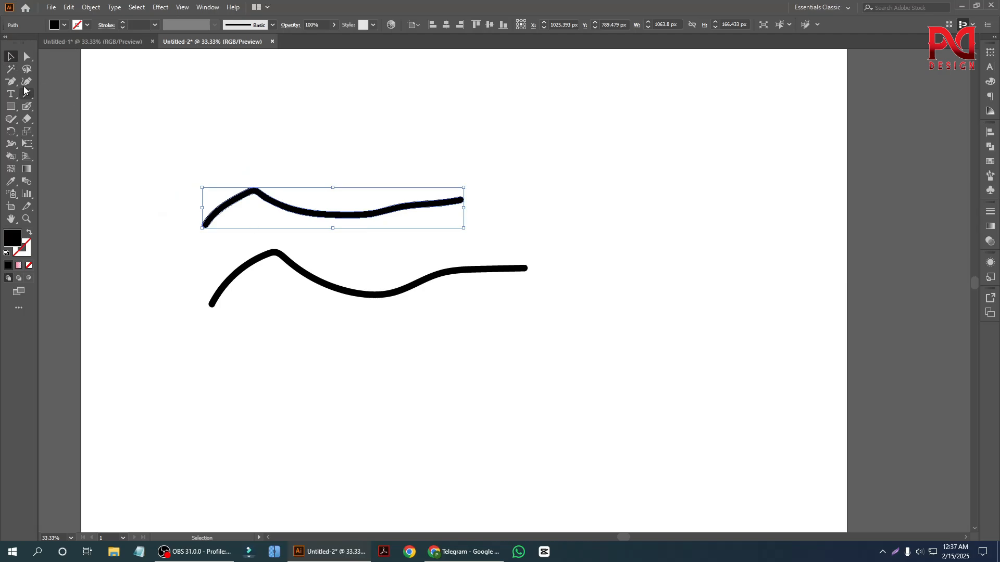
{"action": "mouse_move", "coordinate": [27, 106]}
{"action": "left_mouse_down"}
{"action": "mouse_move", "coordinate": [63, 107]}
{"action": "mouse_move", "coordinate": [32, 110]}
{"action": "mouse_move", "coordinate": [56, 127]}
{"action": "left_mouse_up"}
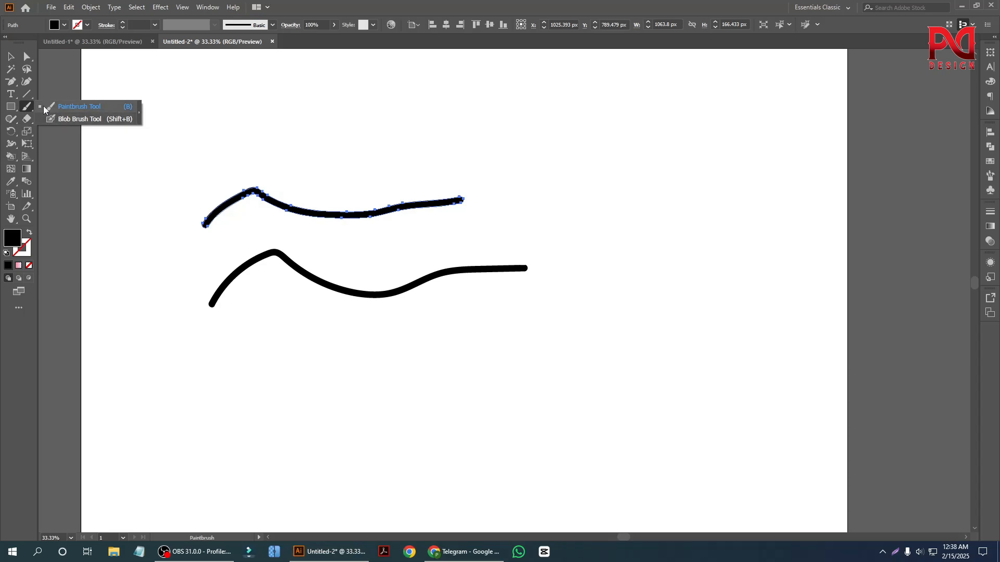
{"action": "left_click", "coordinate": [12, 61]}
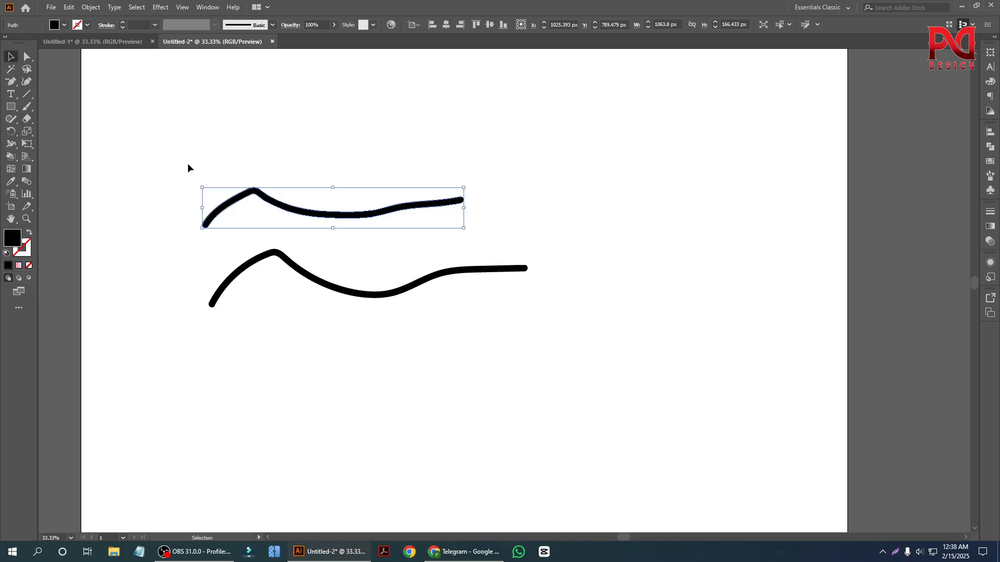
Select both painted strokes and delete them from the artboard
{"action": "left_click", "coordinate": [187, 163]}
{"action": "key", "text": "ctrl+minus"}
{"action": "left_click_drag", "start_coordinate": [186, 172], "coordinate": [332, 326]}
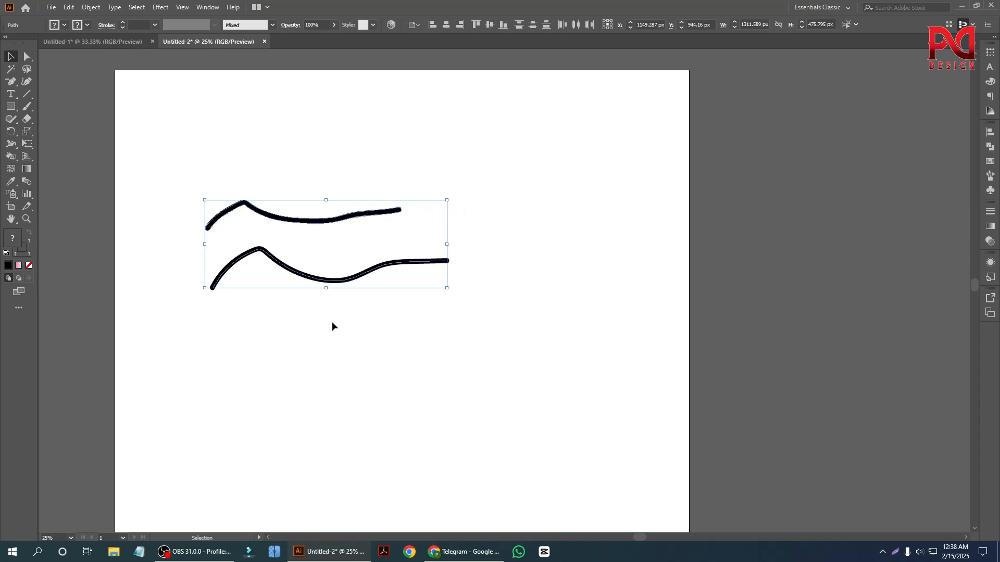
{"action": "key", "text": "Delete"}
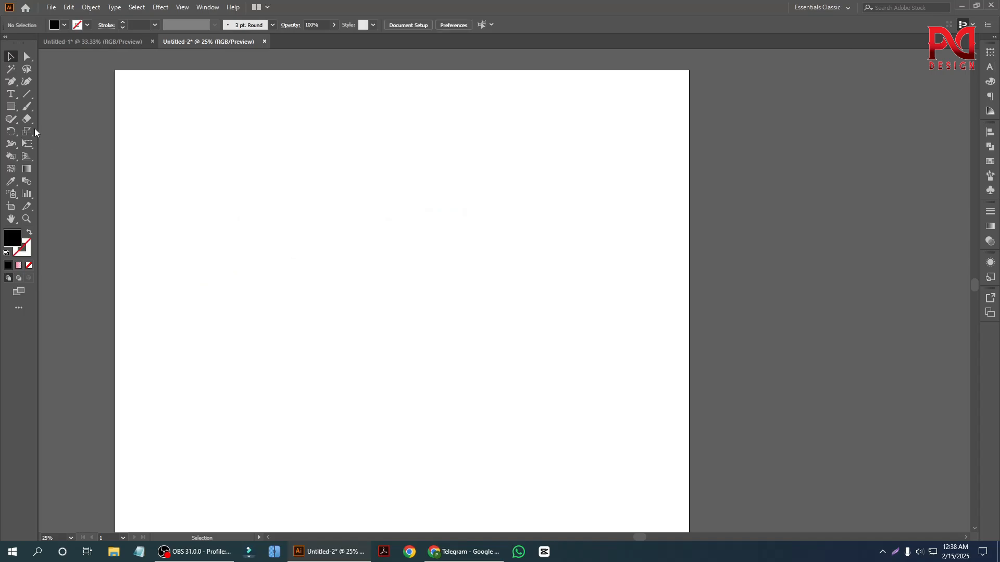
Activate the Paintbrush tool and review its Fidelity and selection options without changing them
{"action": "left_click", "coordinate": [27, 119]}
{"action": "left_click", "coordinate": [26, 111]}
{"action": "left_click", "coordinate": [68, 105]}
{"action": "scroll", "coordinate": [272, 207], "scroll_direction": "up", "scroll_amount": 1}
{"action": "scroll", "coordinate": [283, 292], "scroll_direction": "up", "scroll_amount": 6}
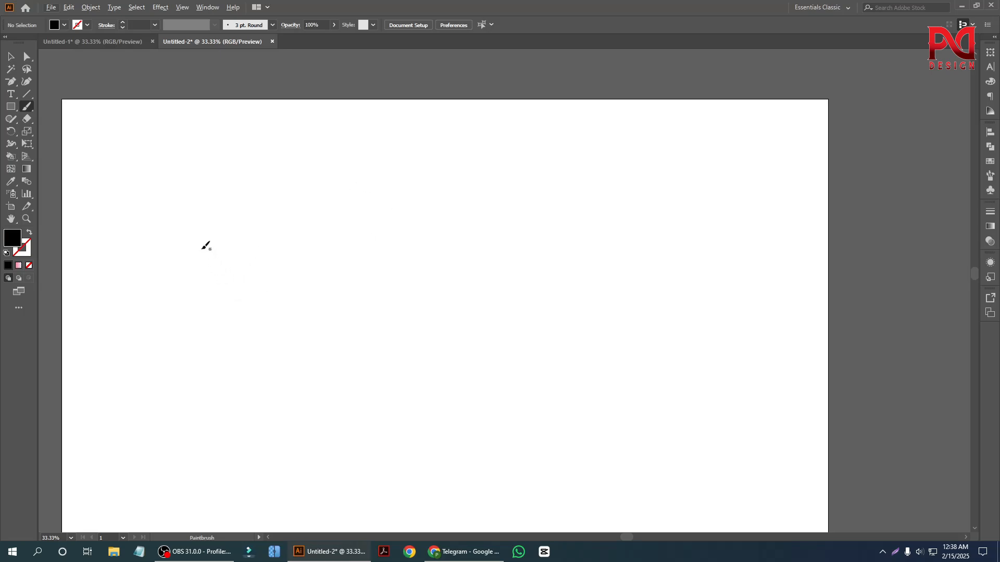
{"action": "double_click", "coordinate": [27, 107]}
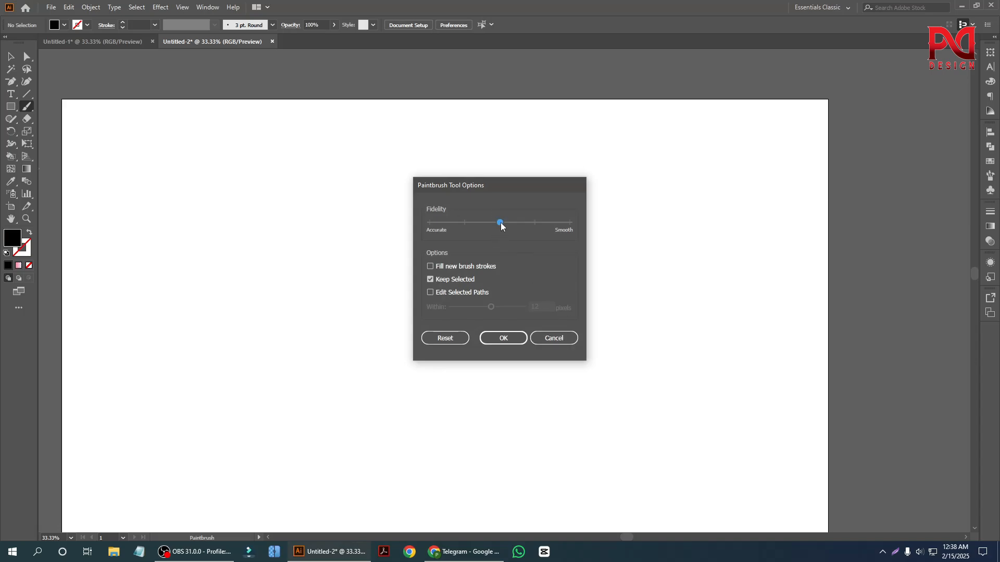
{"action": "left_click", "coordinate": [567, 343]}
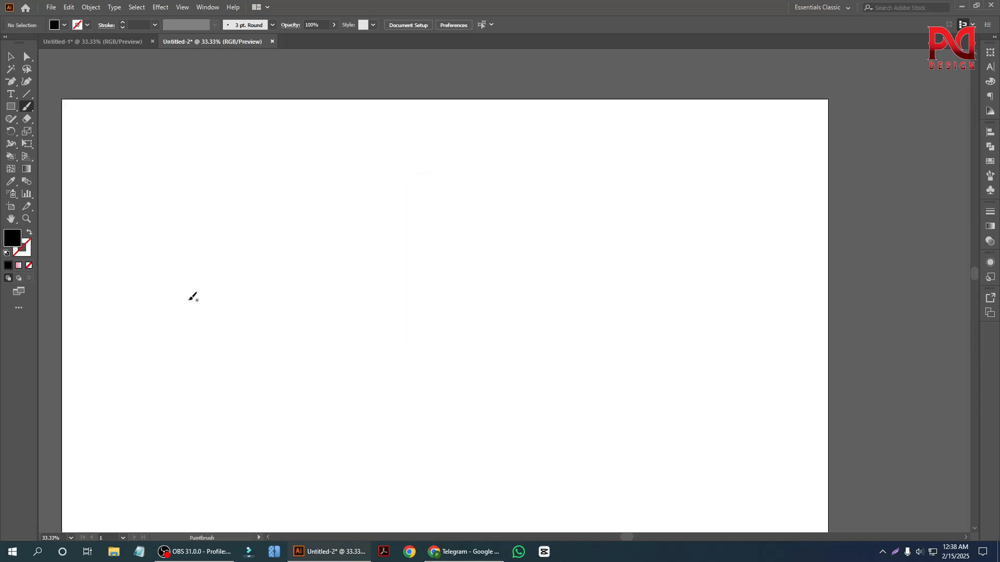
Paint a wavy stroke about 934 px wide and 205 px tall in the upper-left area of the artboard with the Paintbrush tool
{"action": "mouse_move", "coordinate": [188, 290]}
{"action": "left_mouse_down"}
{"action": "mouse_move", "coordinate": [280, 301]}
{"action": "mouse_move", "coordinate": [336, 256]}
{"action": "mouse_move", "coordinate": [417, 249]}
{"action": "left_mouse_up"}
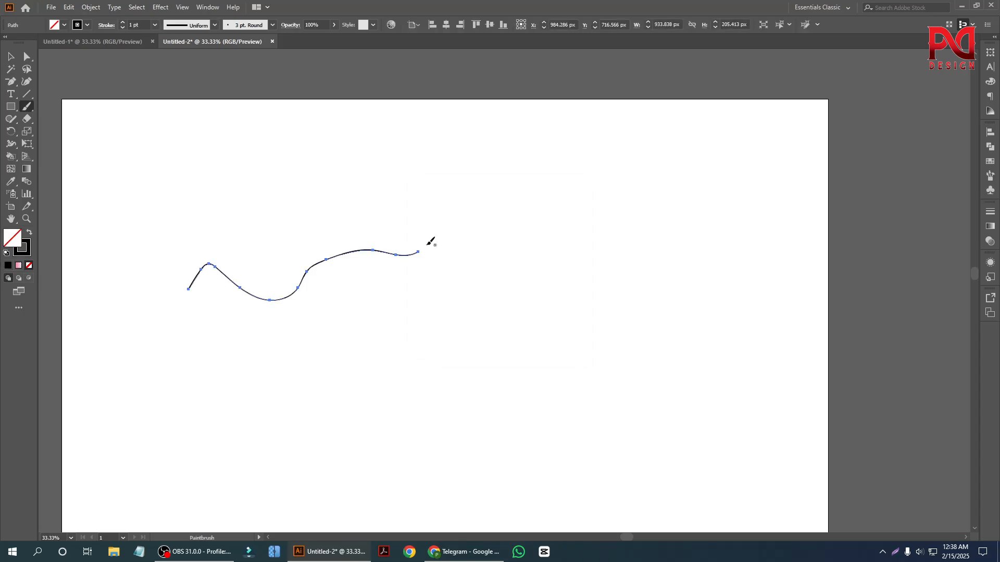
{"action": "scroll", "coordinate": [317, 285], "scroll_direction": "up", "scroll_amount": 1}
{"action": "scroll", "coordinate": [317, 285], "scroll_direction": "up", "scroll_amount": 1}
{"action": "scroll", "coordinate": [323, 272], "scroll_direction": "down", "scroll_amount": 1}
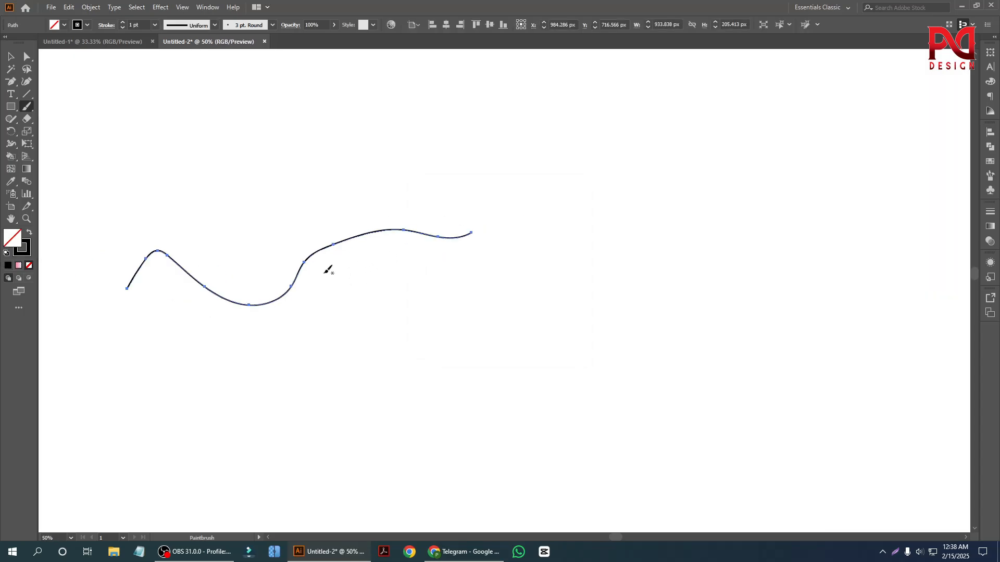
Increase the brush size repeatedly until the selected thin wavy stroke becomes a thick black line
{"action": "key", "text": "]"}
{"action": "key", "text": "]"}
{"action": "key", "text": "]"}
{"action": "key", "text": "]"}
{"action": "key", "text": "]"}
{"action": "key", "text": "]"}
{"action": "key", "text": "]"}
{"action": "key", "text": "]"}
{"action": "key", "text": "]"}
{"action": "key", "text": "]"}
{"action": "key", "text": "]"}
{"action": "key", "text": "]"}
{"action": "key", "text": "]"}
{"action": "key", "text": "]"}
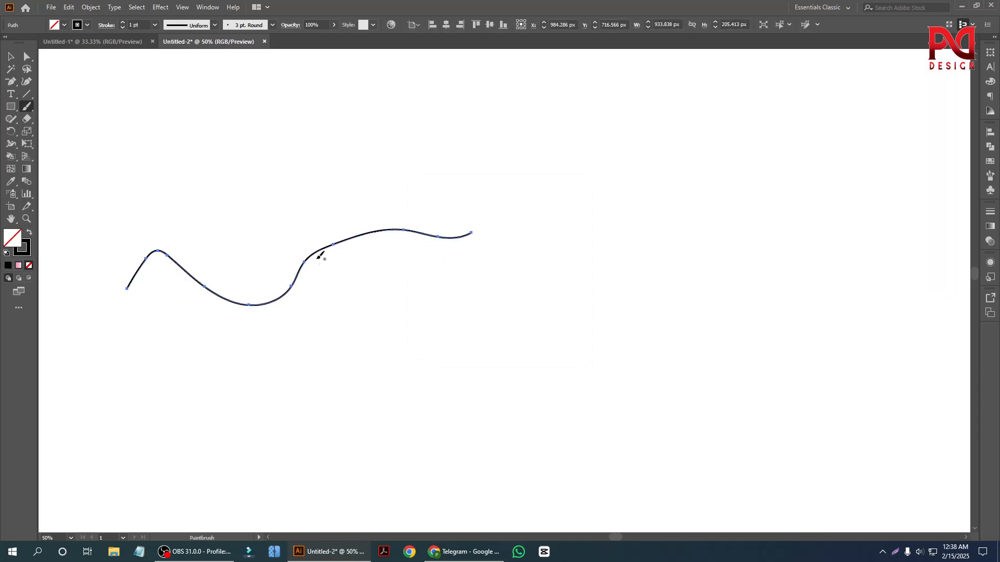
{"action": "key", "text": "]"}
{"action": "key", "text": "]"}
{"action": "key", "text": "]"}
{"action": "key", "text": "]"}
{"action": "key", "text": "]"}
{"action": "key", "text": "]"}
{"action": "key", "text": "]"}
{"action": "key", "text": "]"}
{"action": "key", "text": "]"}
{"action": "key", "text": "]"}
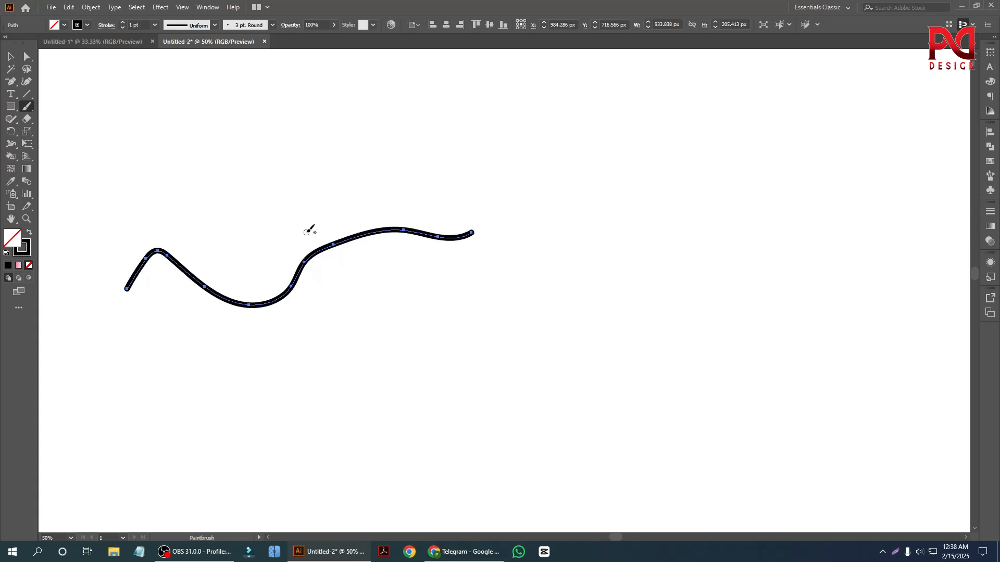
{"action": "key", "text": "]"}
{"action": "key", "text": "]"}
{"action": "key", "text": "]"}
{"action": "key", "text": "]"}
{"action": "key", "text": "]"}
{"action": "key", "text": "]"}
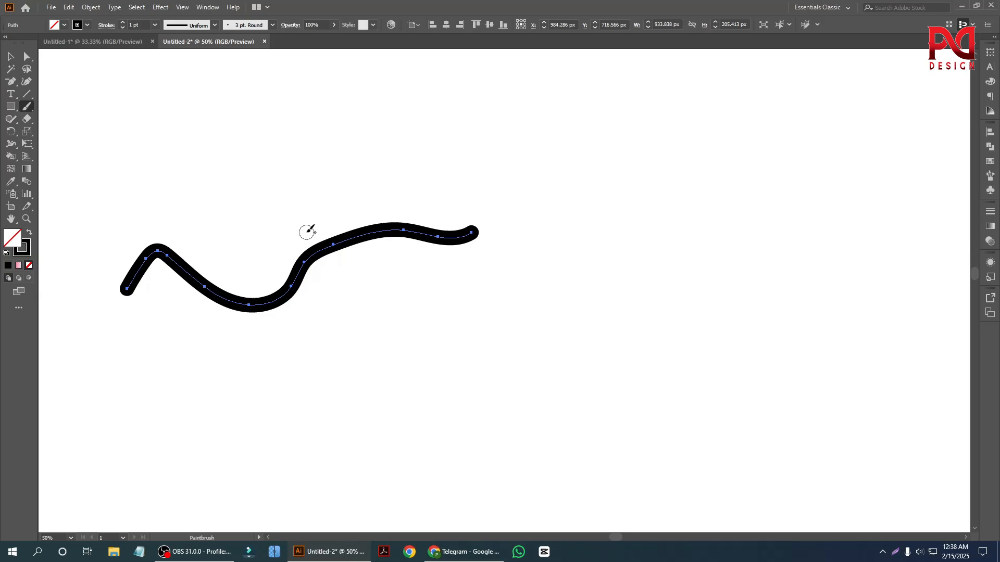
Reduce the brush size slightly so the selected wavy stroke is a little thinner
{"action": "key", "text": "["}
{"action": "key", "text": "["}
{"action": "key", "text": "["}
{"action": "key", "text": "["}
{"action": "key", "text": "["}
{"action": "key", "text": "["}
{"action": "key", "text": "["}
{"action": "key", "text": "["}
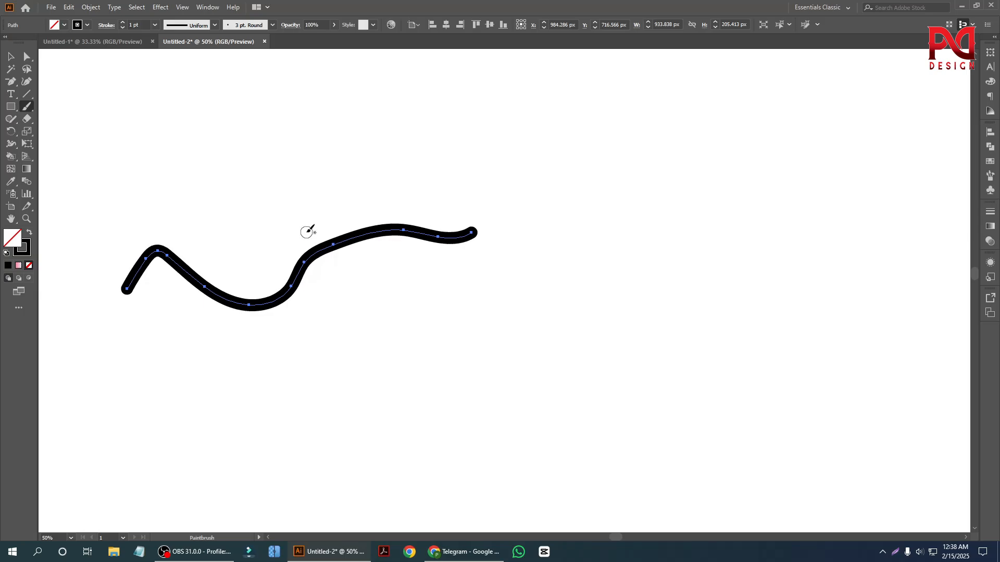
{"action": "scroll", "coordinate": [307, 232], "scroll_direction": "up", "scroll_amount": 3}
{"action": "scroll", "coordinate": [300, 275], "scroll_direction": "down", "scroll_amount": 1}
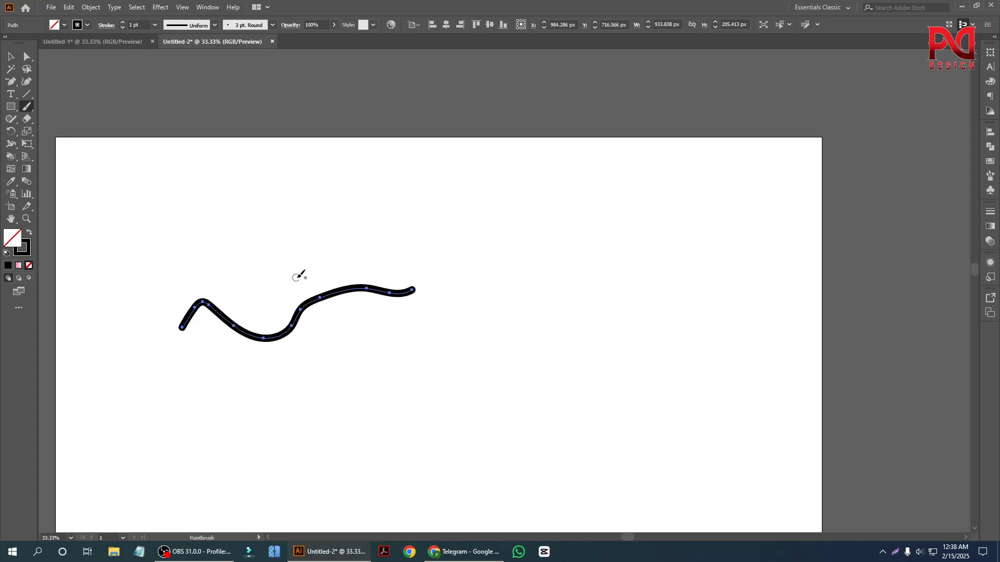
Paint a second stroke about 1039 px wide and 197 px tall below and to the right of the first one
{"action": "scroll", "coordinate": [372, 293], "scroll_direction": "up", "scroll_amount": 1}
{"action": "scroll", "coordinate": [372, 293], "scroll_direction": "down", "scroll_amount": 2}
{"action": "left_click_drag", "start_coordinate": [314, 366], "coordinate": [701, 291]}
{"action": "scroll", "coordinate": [615, 330], "scroll_direction": "up", "scroll_amount": 1}
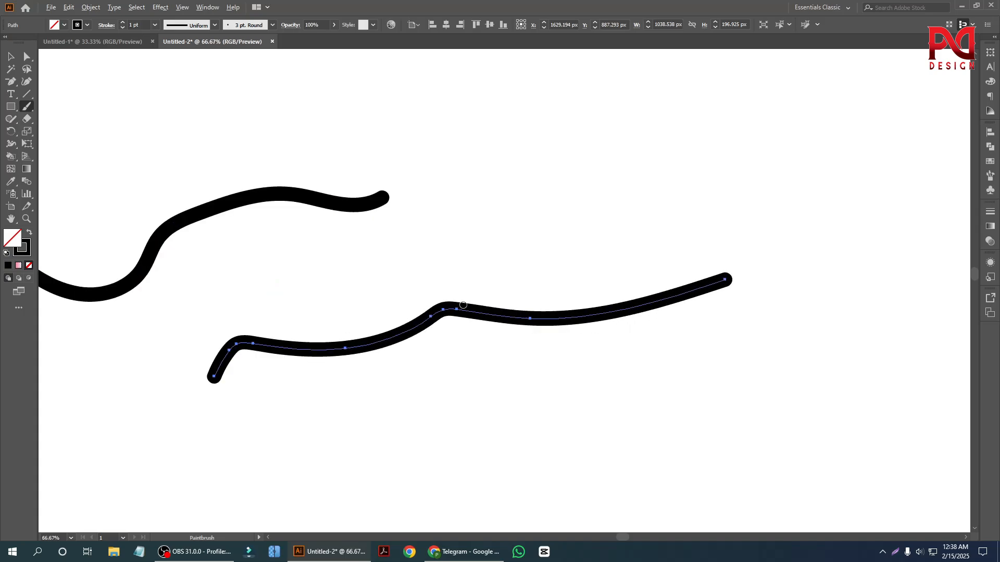
{"action": "scroll", "coordinate": [463, 304], "scroll_direction": "down", "scroll_amount": 2}
{"action": "scroll", "coordinate": [465, 302], "scroll_direction": "down", "scroll_amount": 1}
{"action": "scroll", "coordinate": [530, 291], "scroll_direction": "up", "scroll_amount": 1}
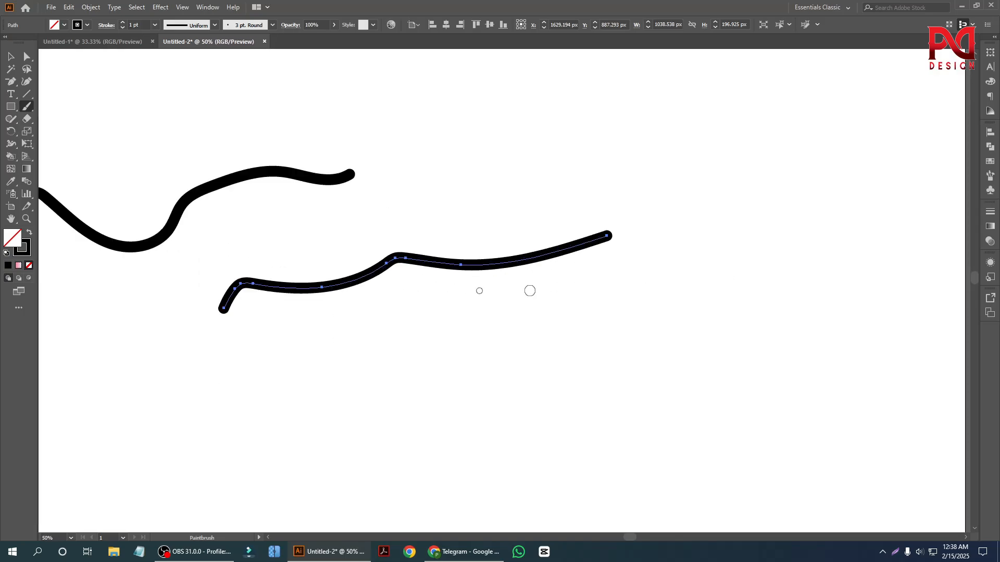
{"action": "scroll", "coordinate": [479, 290], "scroll_direction": "down", "scroll_amount": 1}
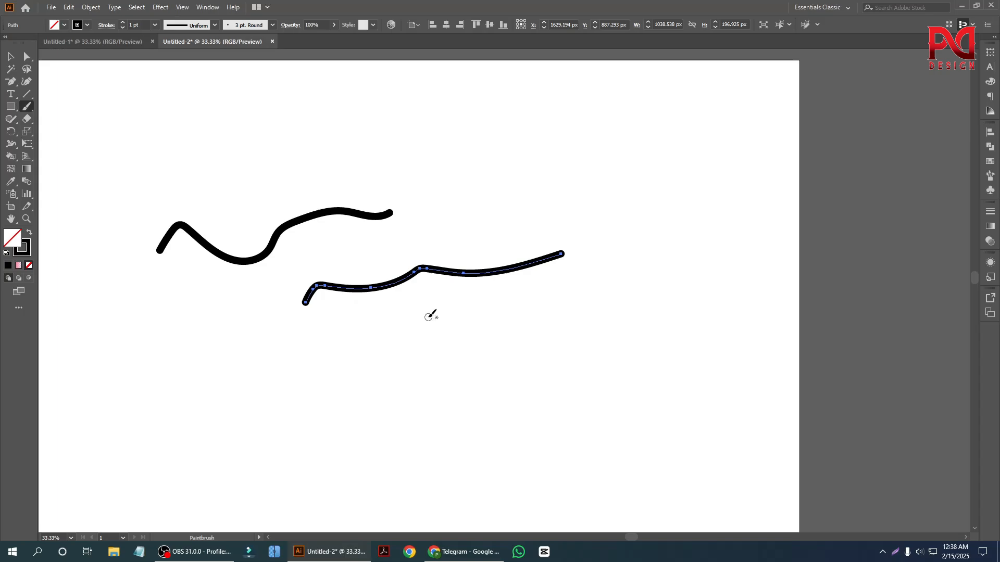
Increase the brush size until the selected second stroke is clearly thicker than the first
{"action": "key", "text": "bracketright"}
{"action": "key", "text": "bracketright"}
{"action": "key", "text": "bracketright"}
{"action": "key", "text": "bracketright"}
{"action": "key", "text": "bracketright"}
{"action": "key", "text": "bracketright"}
{"action": "key", "text": "bracketright"}
{"action": "key", "text": "bracketright"}
{"action": "key", "text": "bracketright"}
{"action": "key", "text": "bracketright"}
{"action": "key", "text": "bracketright"}
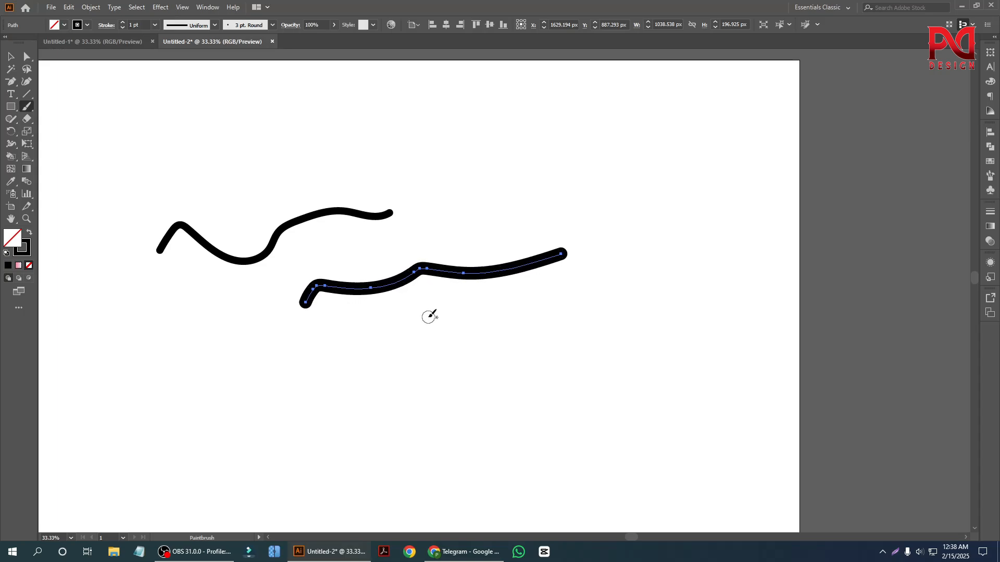
Paint a third, nearly horizontal stroke about 1066 px wide and 64 px tall beneath the second one
{"action": "mouse_move", "coordinate": [319, 364]}
{"action": "left_mouse_down"}
{"action": "mouse_move", "coordinate": [355, 352]}
{"action": "mouse_move", "coordinate": [581, 353]}
{"action": "left_mouse_up"}
{"action": "scroll", "coordinate": [460, 365], "scroll_direction": "up", "scroll_amount": 1}
{"action": "scroll", "coordinate": [448, 354], "scroll_direction": "down", "scroll_amount": 2}
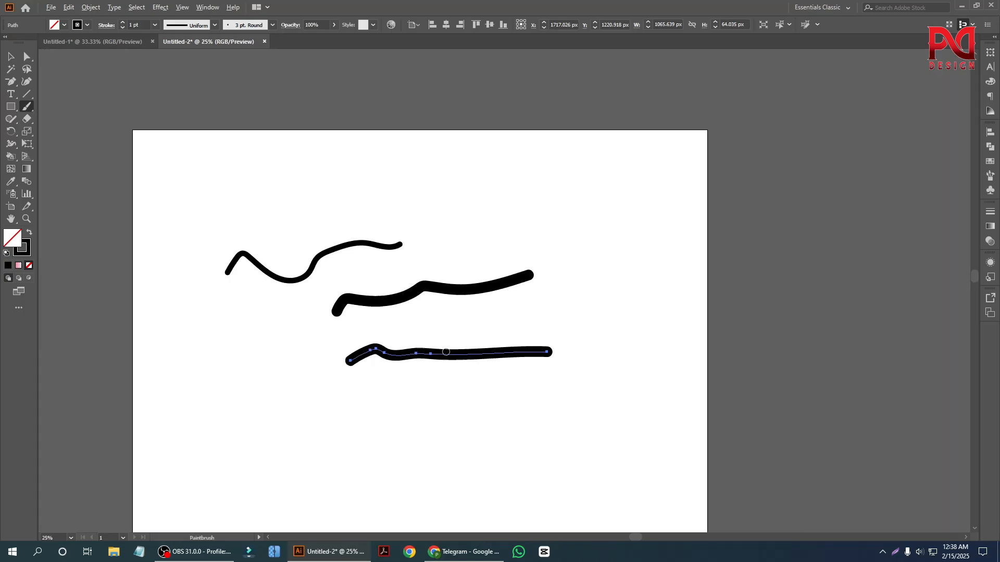
{"action": "scroll", "coordinate": [424, 345], "scroll_direction": "up", "scroll_amount": 1}
{"action": "scroll", "coordinate": [435, 352], "scroll_direction": "up", "scroll_amount": 2}
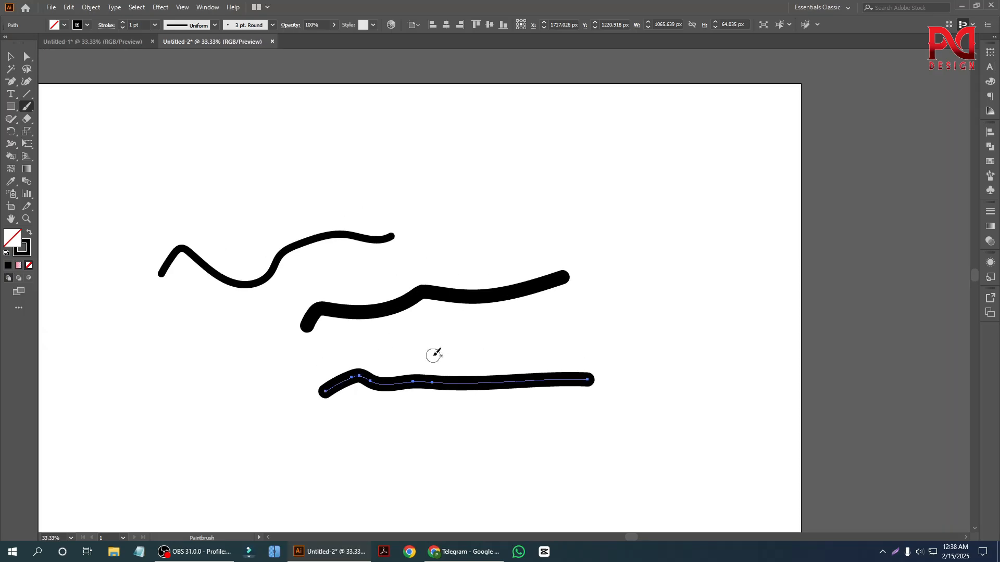
Review the Paintbrush Tool Options, including Keep Selected, and accept them as they are
{"action": "scroll", "coordinate": [429, 367], "scroll_direction": "down", "scroll_amount": 1}
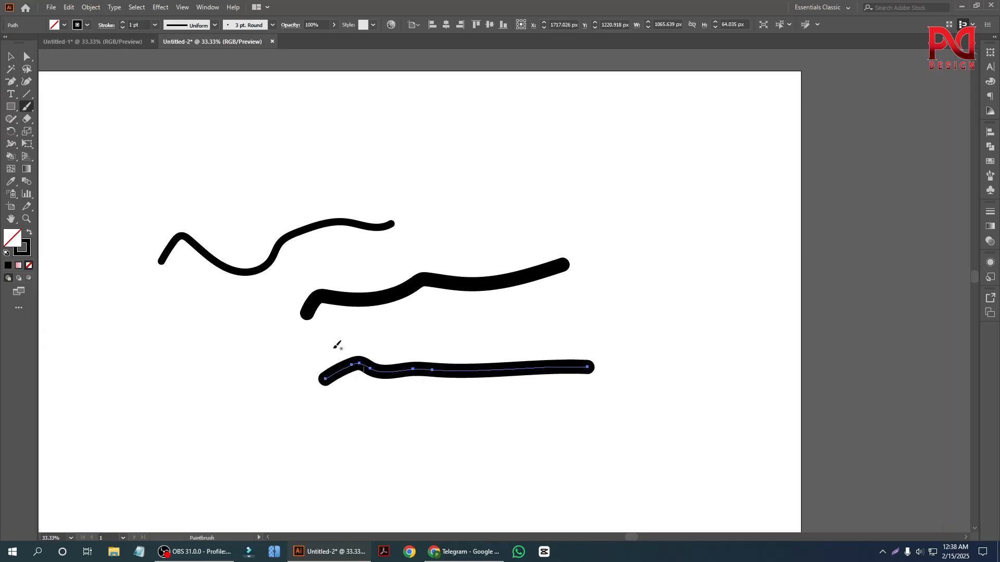
{"action": "double_click", "coordinate": [27, 108]}
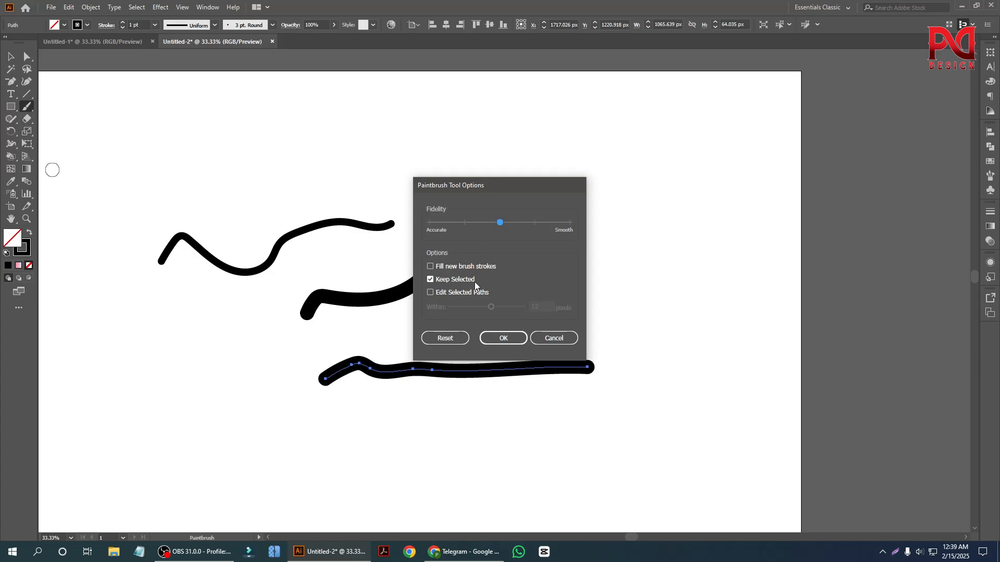
{"action": "left_click", "coordinate": [505, 338]}
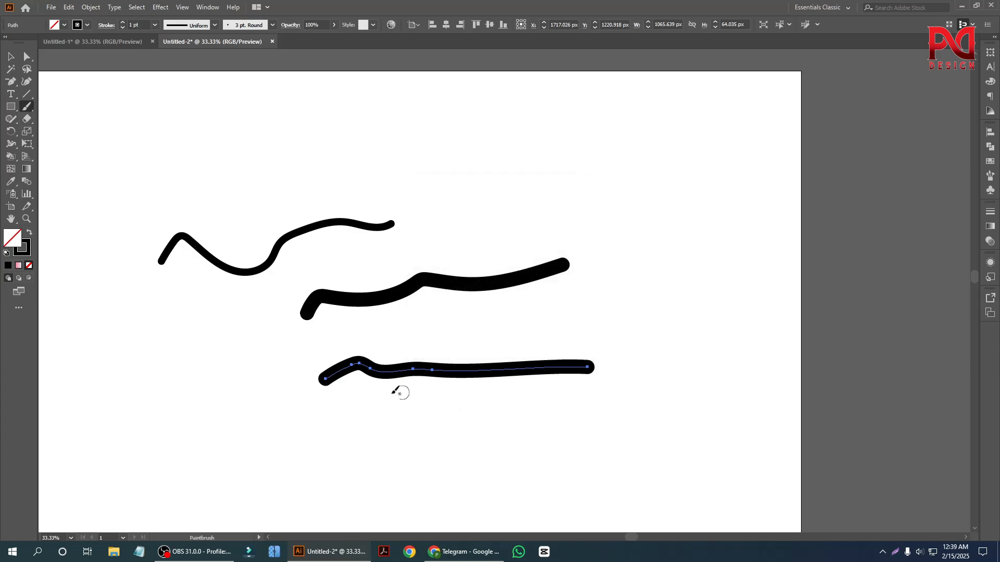
Paint a rising stroke about 722 px wide and 135 px tall above the second stroke, to the right of the first one
{"action": "mouse_move", "coordinate": [430, 206]}
{"action": "left_mouse_down"}
{"action": "mouse_move", "coordinate": [449, 193]}
{"action": "mouse_move", "coordinate": [607, 173]}
{"action": "left_mouse_up"}
{"action": "scroll", "coordinate": [532, 189], "scroll_direction": "up", "scroll_amount": 1}
{"action": "scroll", "coordinate": [499, 258], "scroll_direction": "down", "scroll_amount": 1}
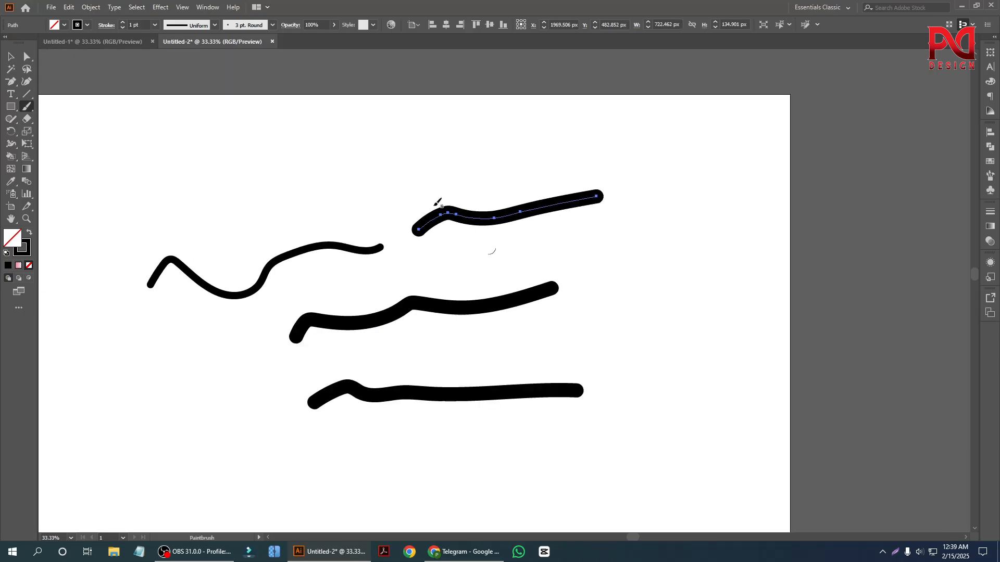
Turn off Keep Selected in the Paintbrush Tool Options
{"action": "double_click", "coordinate": [27, 108]}
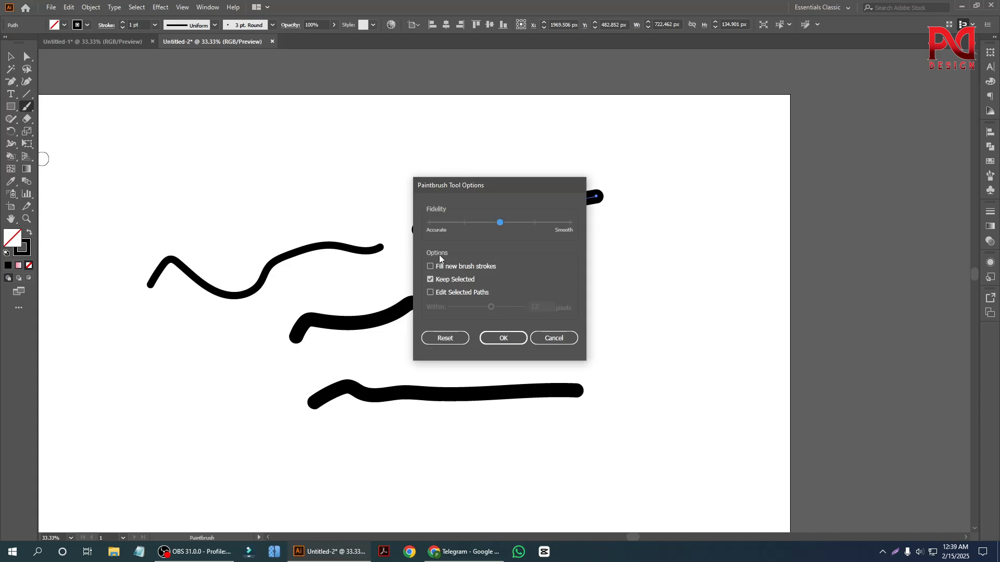
{"action": "left_click", "coordinate": [430, 280]}
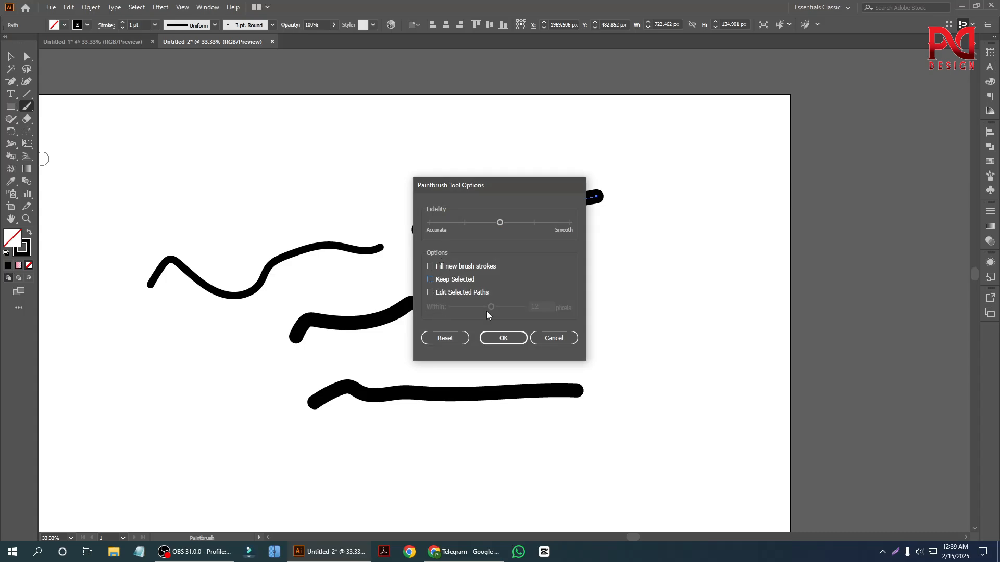
{"action": "left_click", "coordinate": [513, 339]}
Paint two wavy strokes side by side in the empty area beneath the nearly horizontal stroke
{"action": "scroll", "coordinate": [484, 294], "scroll_direction": "down", "scroll_amount": 4}
{"action": "left_click_drag", "start_coordinate": [359, 375], "coordinate": [564, 354]}
{"action": "scroll", "coordinate": [530, 364], "scroll_direction": "up", "scroll_amount": 1}
{"action": "scroll", "coordinate": [518, 348], "scroll_direction": "down", "scroll_amount": 1}
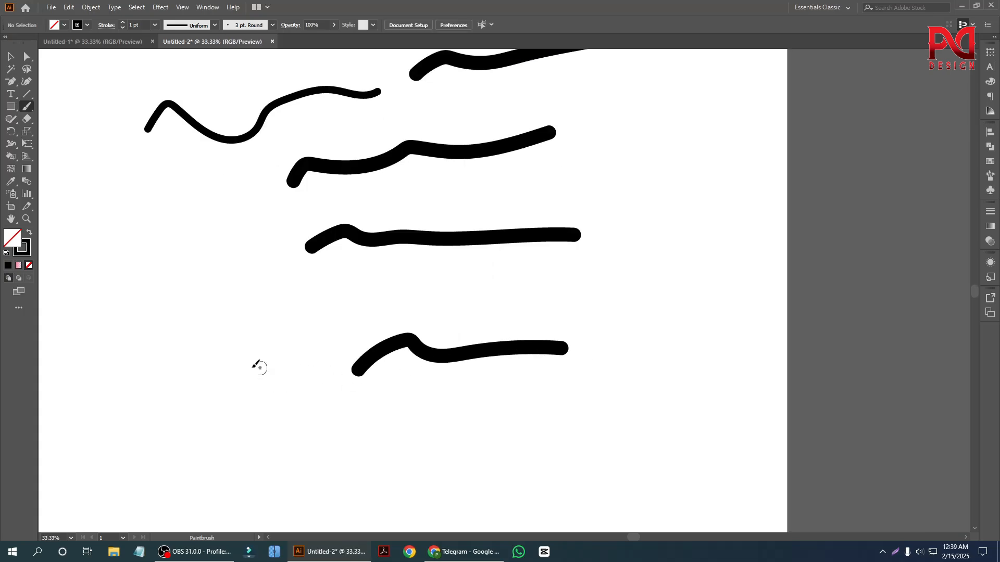
{"action": "mouse_move", "coordinate": [154, 367]}
{"action": "left_mouse_down"}
{"action": "mouse_move", "coordinate": [205, 333]}
{"action": "mouse_move", "coordinate": [331, 319]}
{"action": "left_mouse_up"}
{"action": "scroll", "coordinate": [358, 320], "scroll_direction": "down", "scroll_amount": 1}
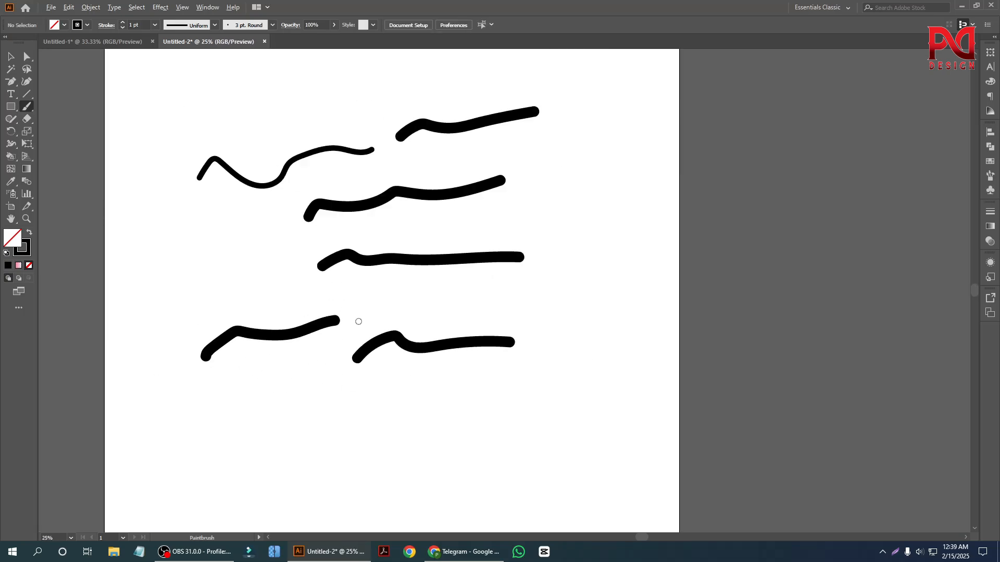
Turn Keep Selected back on in the Paintbrush Tool Options
{"action": "scroll", "coordinate": [362, 338], "scroll_direction": "up", "scroll_amount": 1}
{"action": "scroll", "coordinate": [333, 316], "scroll_direction": "up", "scroll_amount": 1}
{"action": "scroll", "coordinate": [336, 335], "scroll_direction": "down", "scroll_amount": 1}
{"action": "scroll", "coordinate": [337, 334], "scroll_direction": "up", "scroll_amount": 2}
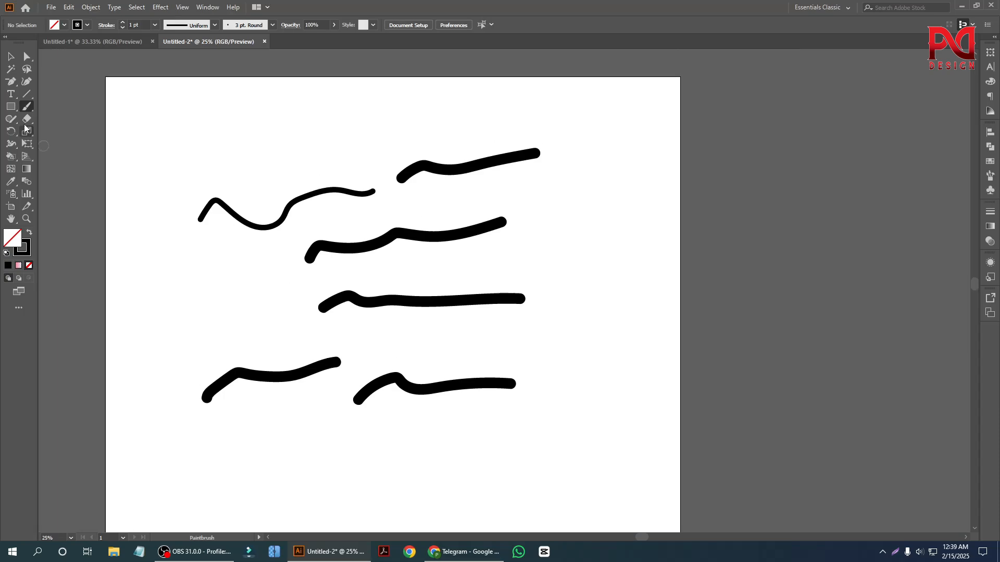
{"action": "double_click", "coordinate": [27, 107]}
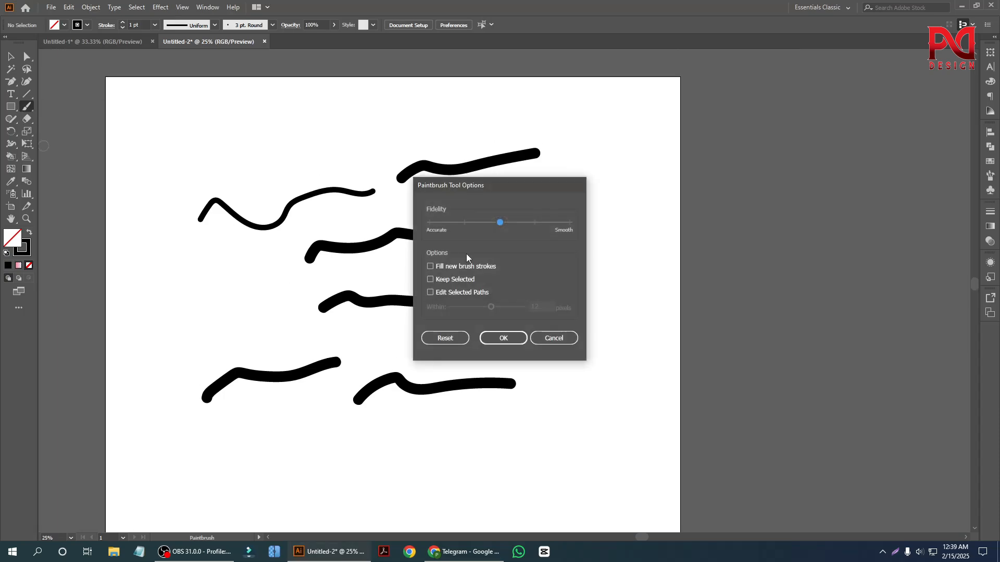
{"action": "left_click", "coordinate": [430, 279]}
{"action": "left_click", "coordinate": [503, 339]}
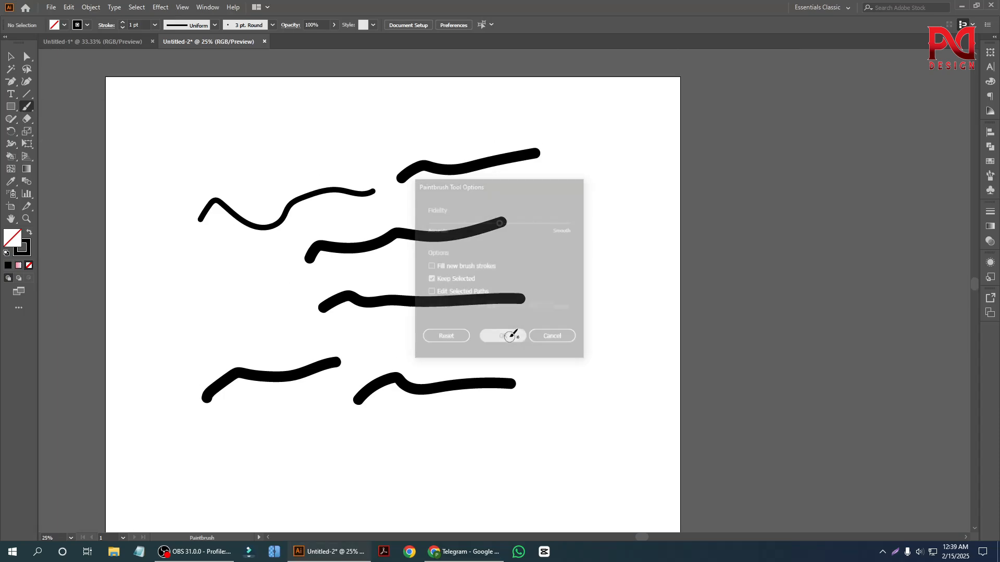
Paint a stroke about 603 px wide and 117 px tall above the first thin stroke
{"action": "scroll", "coordinate": [448, 343], "scroll_direction": "up", "scroll_amount": 2}
{"action": "scroll", "coordinate": [264, 216], "scroll_direction": "up", "scroll_amount": 2}
{"action": "mouse_move", "coordinate": [240, 247]}
{"action": "left_mouse_down"}
{"action": "mouse_move", "coordinate": [298, 214]}
{"action": "mouse_move", "coordinate": [466, 201]}
{"action": "left_mouse_up"}
{"action": "scroll", "coordinate": [412, 265], "scroll_direction": "down", "scroll_amount": 1}
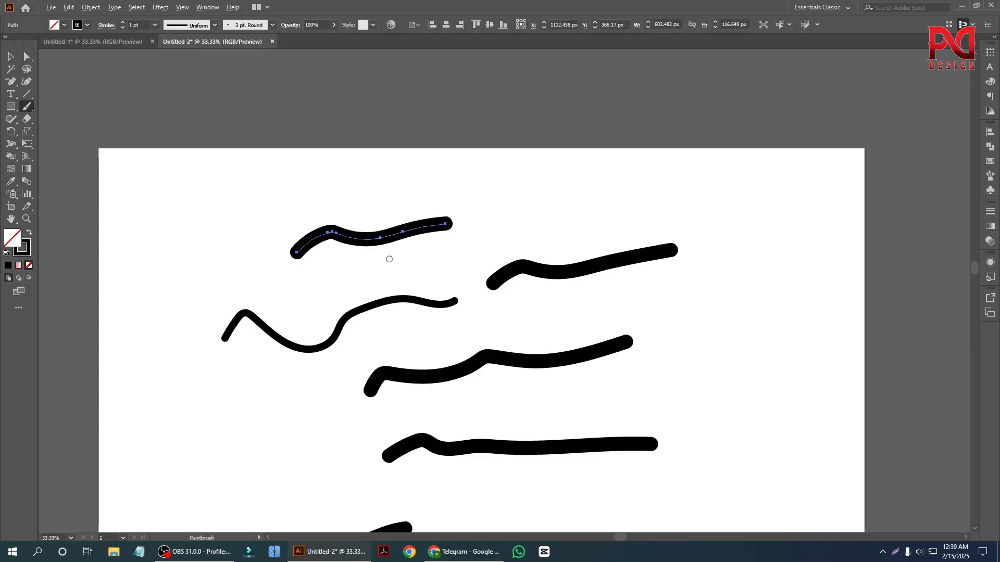
{"action": "scroll", "coordinate": [416, 261], "scroll_direction": "down", "scroll_amount": 1}
{"action": "scroll", "coordinate": [421, 257], "scroll_direction": "up", "scroll_amount": 1}
{"action": "scroll", "coordinate": [420, 253], "scroll_direction": "up", "scroll_amount": 1}
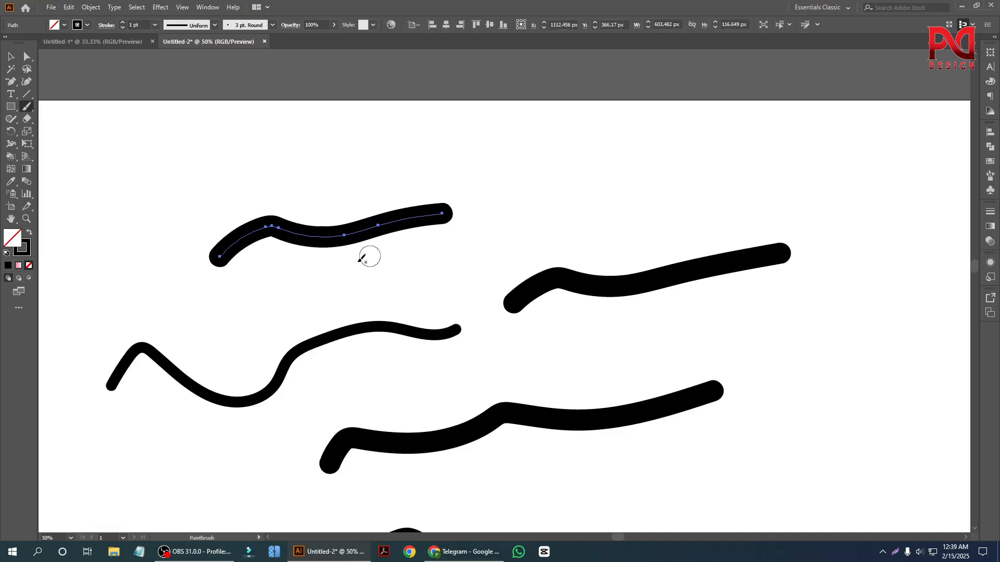
Enable Edit Selected Paths within 12 pixels in the Paintbrush Tool Options
{"action": "double_click", "coordinate": [27, 109]}
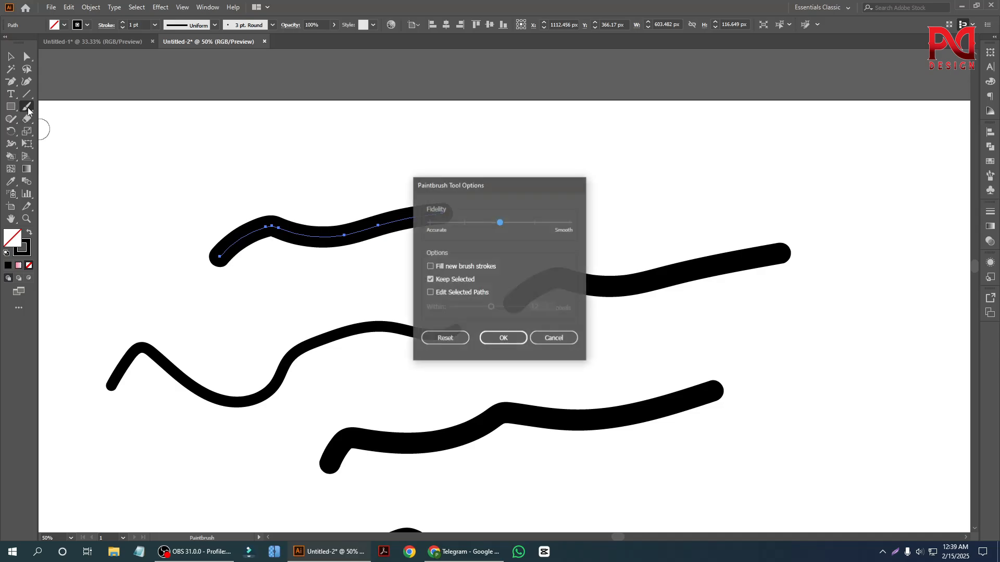
{"action": "left_click", "coordinate": [432, 293]}
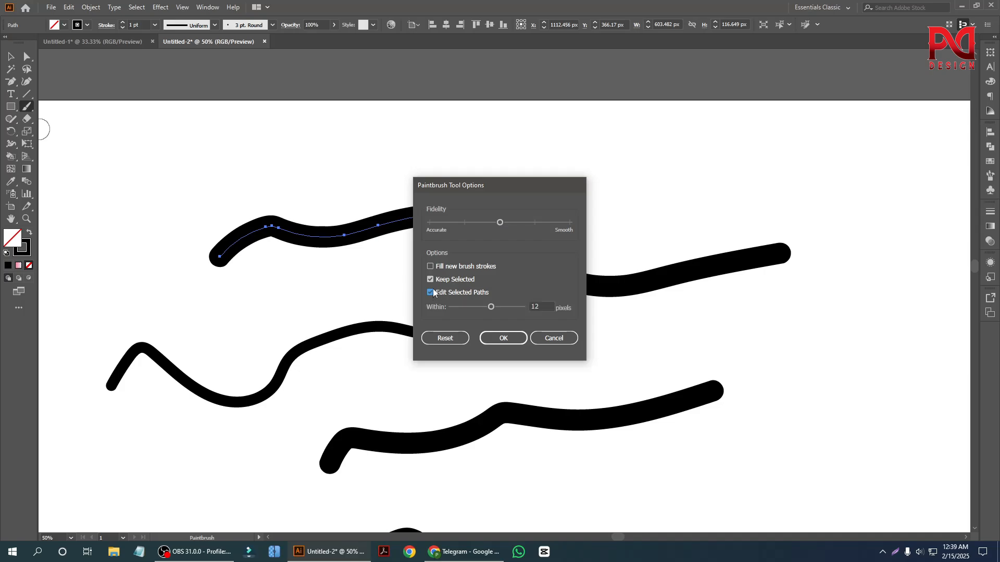
{"action": "left_click", "coordinate": [431, 293]}
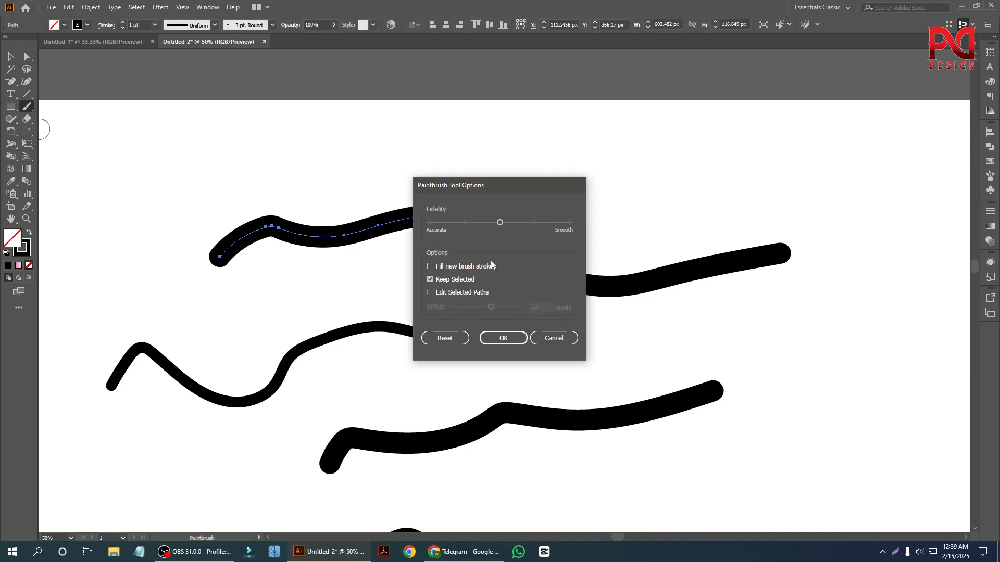
{"action": "left_click", "coordinate": [432, 292]}
{"action": "left_click", "coordinate": [509, 336]}
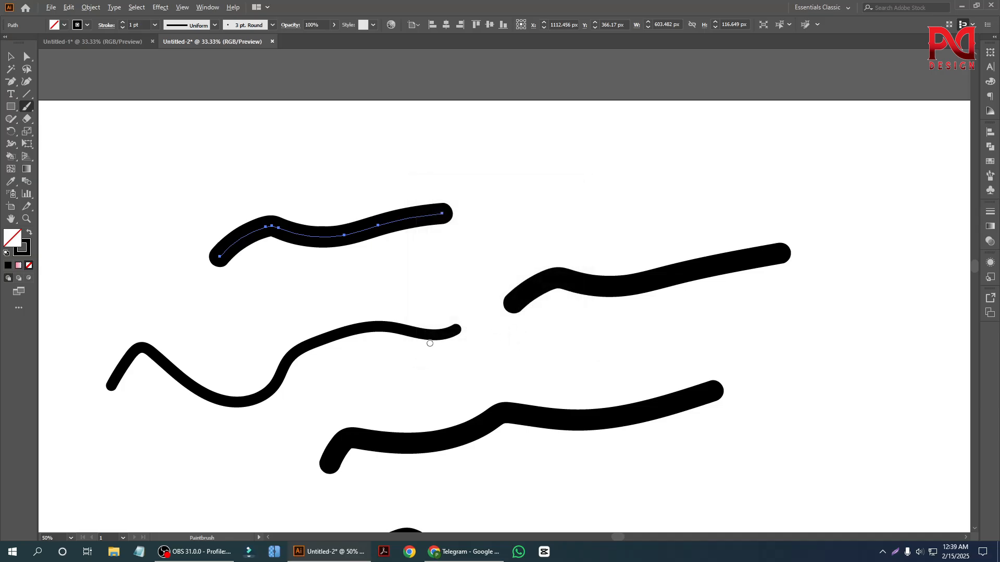
Reduce the brush size until the selected stroke is clearly thinner
{"action": "scroll", "coordinate": [430, 341], "scroll_direction": "down", "scroll_amount": 2}
{"action": "scroll", "coordinate": [432, 341], "scroll_direction": "up", "scroll_amount": 3}
{"action": "scroll", "coordinate": [554, 339], "scroll_direction": "up", "scroll_amount": 2}
{"action": "scroll", "coordinate": [500, 328], "scroll_direction": "down", "scroll_amount": 1}
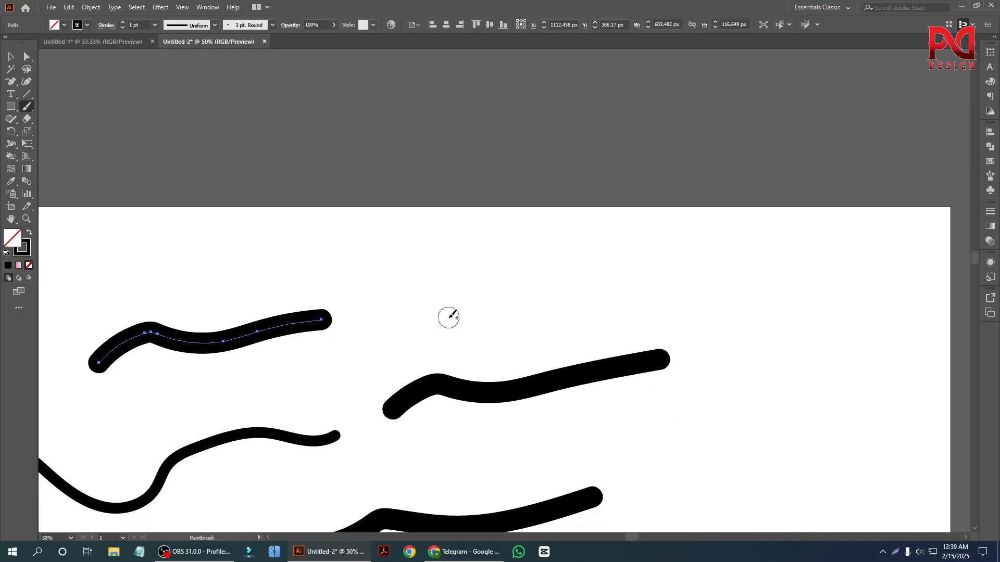
{"action": "scroll", "coordinate": [447, 308], "scroll_direction": "up", "scroll_amount": 1}
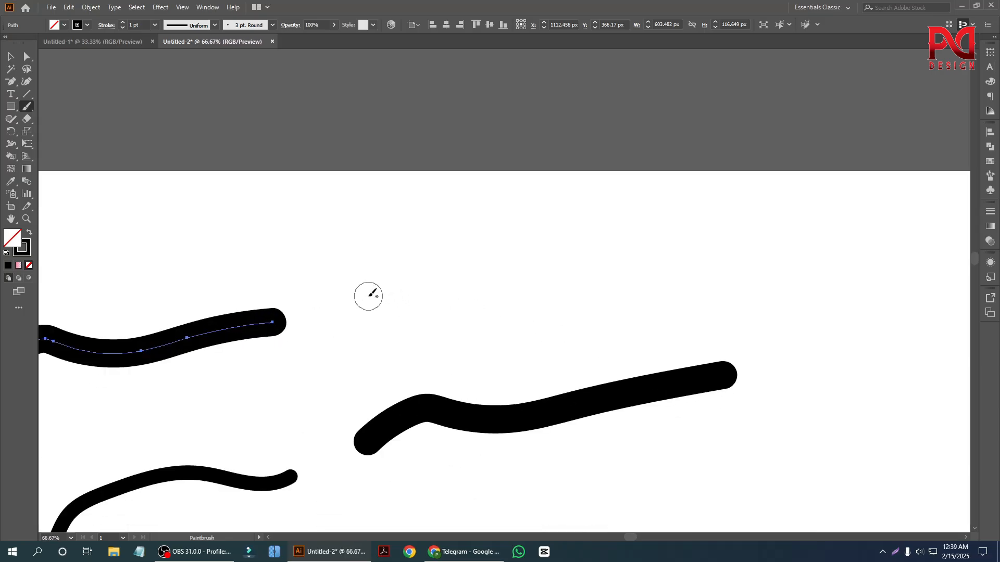
{"action": "key", "text": "bracketleft"}
{"action": "key", "text": "bracketleft"}
{"action": "key", "text": "bracketleft"}
{"action": "key", "text": "bracketleft"}
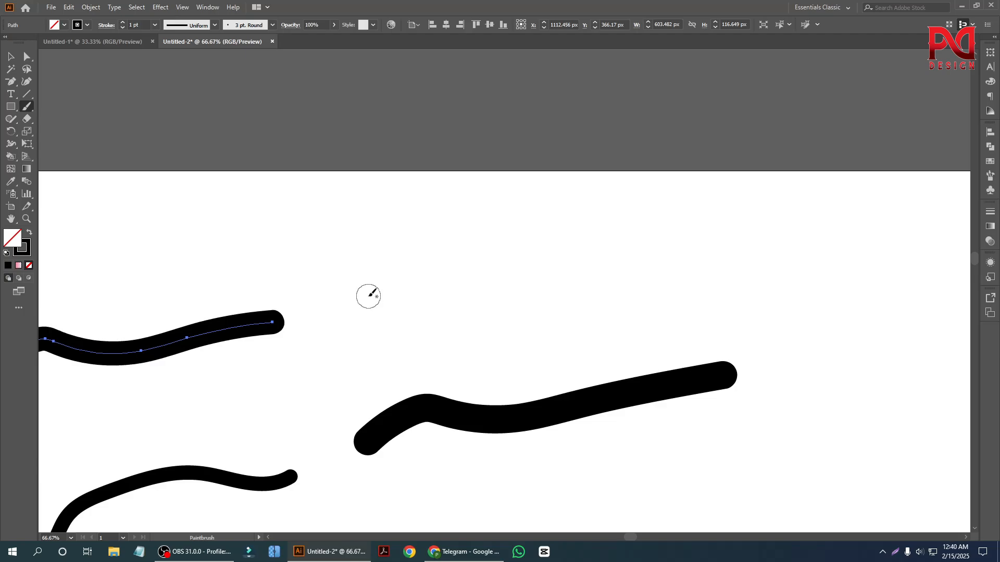
{"action": "key", "text": "bracketleft"}
{"action": "key", "text": "bracketleft"}
{"action": "key", "text": "bracketleft"}
{"action": "key", "text": "bracketleft"}
{"action": "key", "text": "bracketleft"}
{"action": "key", "text": "bracketleft"}
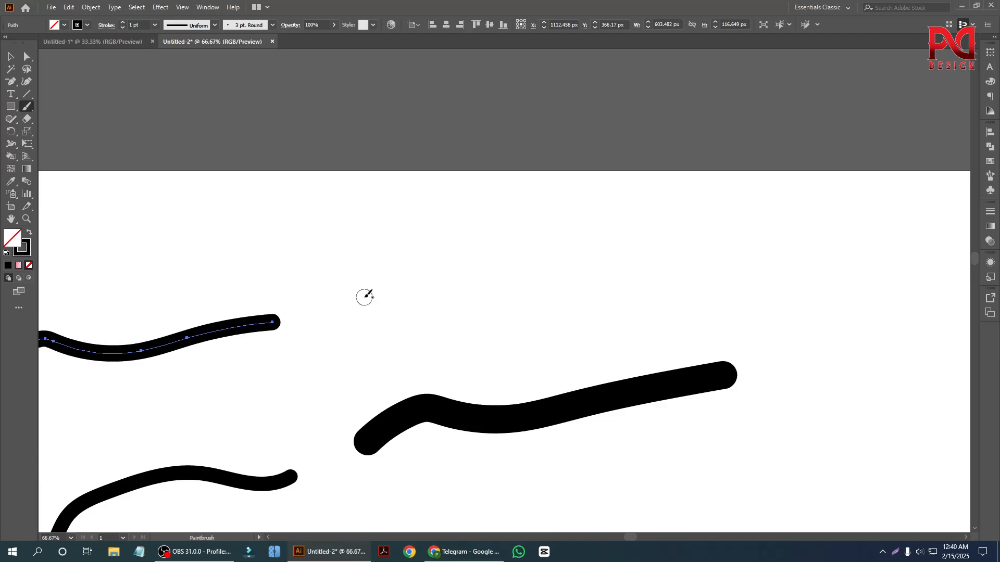
Paint a wavy stroke about 517 px wide and 63 px tall near the artboard's upper edge, above the thick rising stroke
{"action": "mouse_move", "coordinate": [364, 299]}
{"action": "left_mouse_down"}
{"action": "mouse_move", "coordinate": [458, 275]}
{"action": "mouse_move", "coordinate": [598, 270]}
{"action": "left_mouse_up"}
{"action": "scroll", "coordinate": [691, 260], "scroll_direction": "up", "scroll_amount": 1}
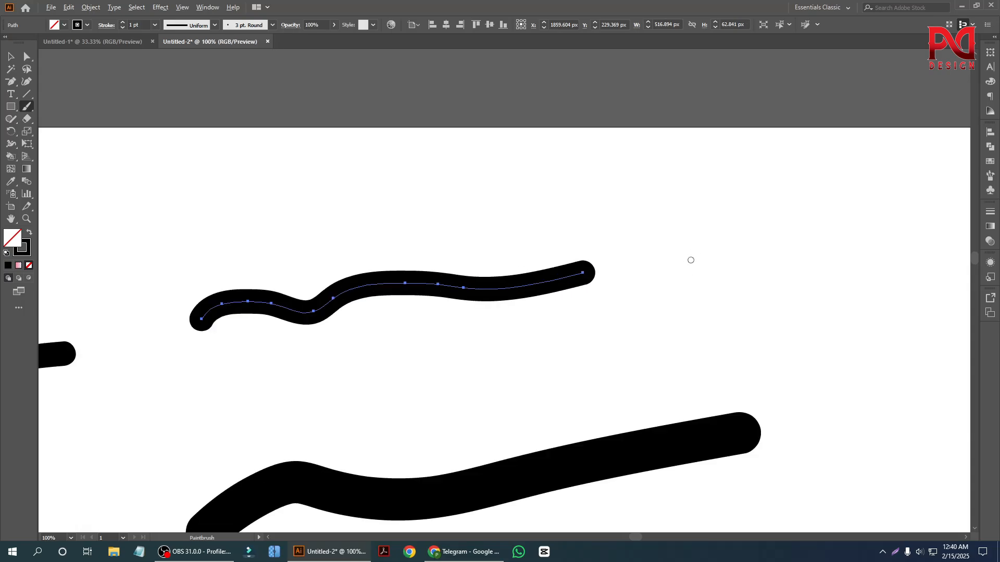
{"action": "scroll", "coordinate": [560, 286], "scroll_direction": "down", "scroll_amount": 1}
{"action": "scroll", "coordinate": [552, 281], "scroll_direction": "up", "scroll_amount": 1}
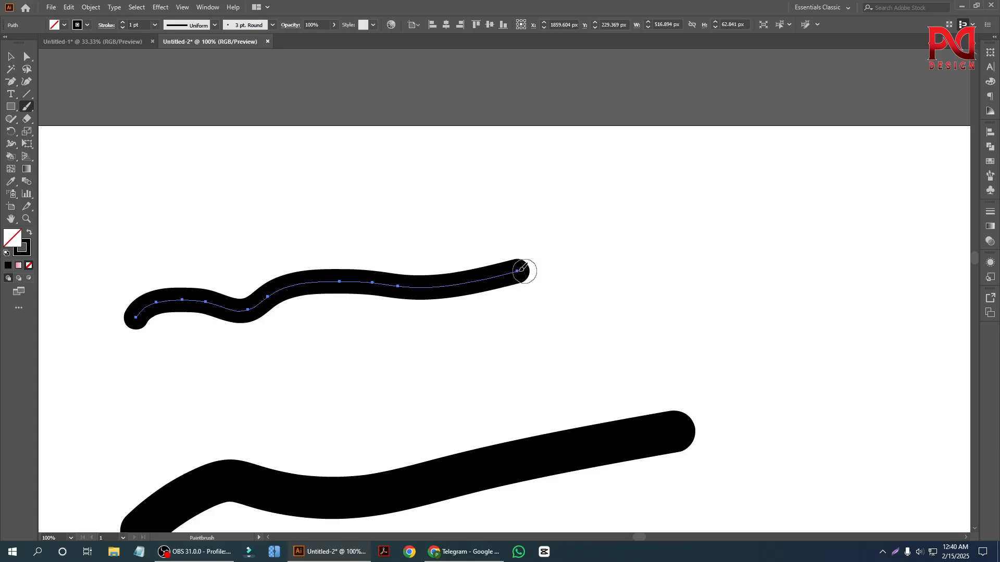
Extend the selected stroke from its right end until the whole path is about 714 px wide and 74 px tall
{"action": "left_click_drag", "start_coordinate": [520, 269], "coordinate": [664, 260]}
{"action": "scroll", "coordinate": [545, 285], "scroll_direction": "down", "scroll_amount": 1}
{"action": "scroll", "coordinate": [544, 284], "scroll_direction": "up", "scroll_amount": 1}
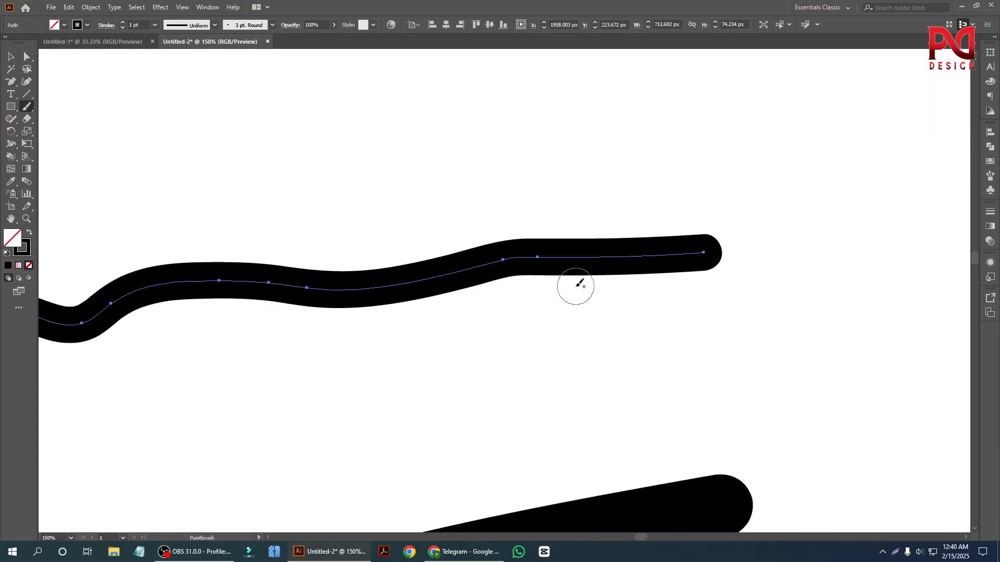
{"action": "scroll", "coordinate": [576, 286], "scroll_direction": "down", "scroll_amount": 1}
{"action": "scroll", "coordinate": [555, 282], "scroll_direction": "up", "scroll_amount": 1}
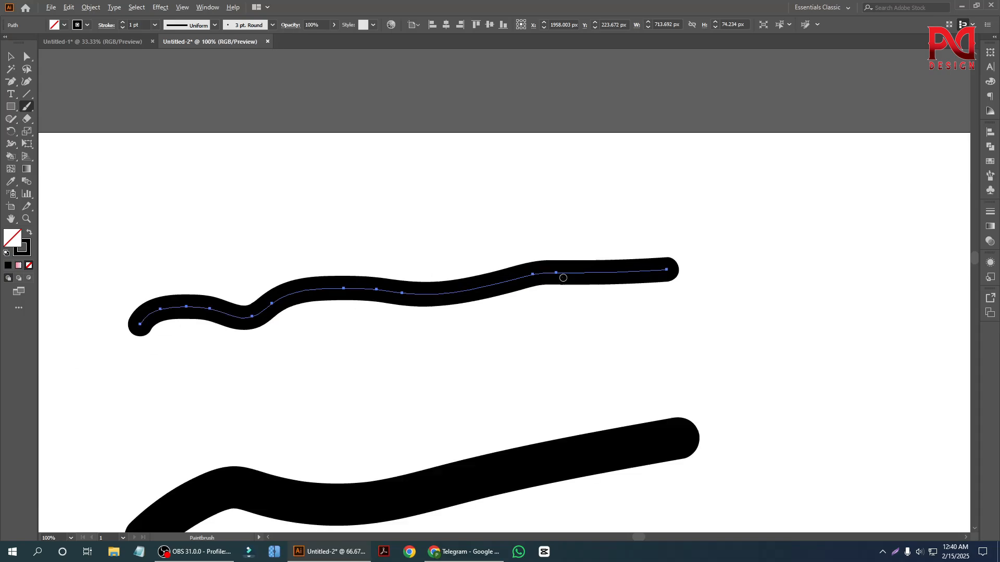
Review the Edit Selected Paths option in the Paintbrush Tool Options and accept the settings as they are
{"action": "scroll", "coordinate": [573, 276], "scroll_direction": "down", "scroll_amount": 1}
{"action": "double_click", "coordinate": [27, 107]}
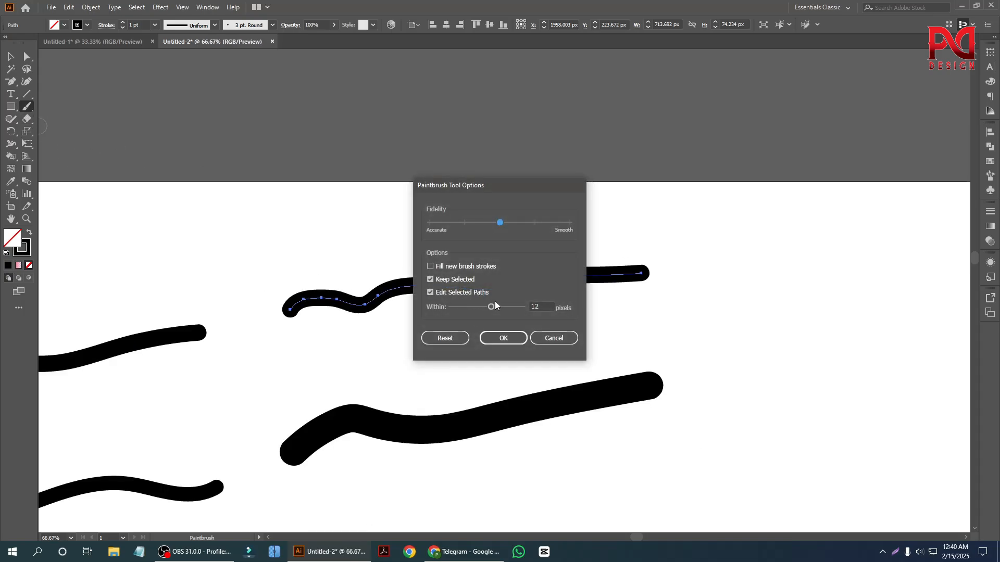
{"action": "left_click", "coordinate": [503, 338]}
Paint a stroke about 299 px wide above the extended one and continue it from its right end to about 496 px wide
{"action": "scroll", "coordinate": [437, 261], "scroll_direction": "up", "scroll_amount": 1}
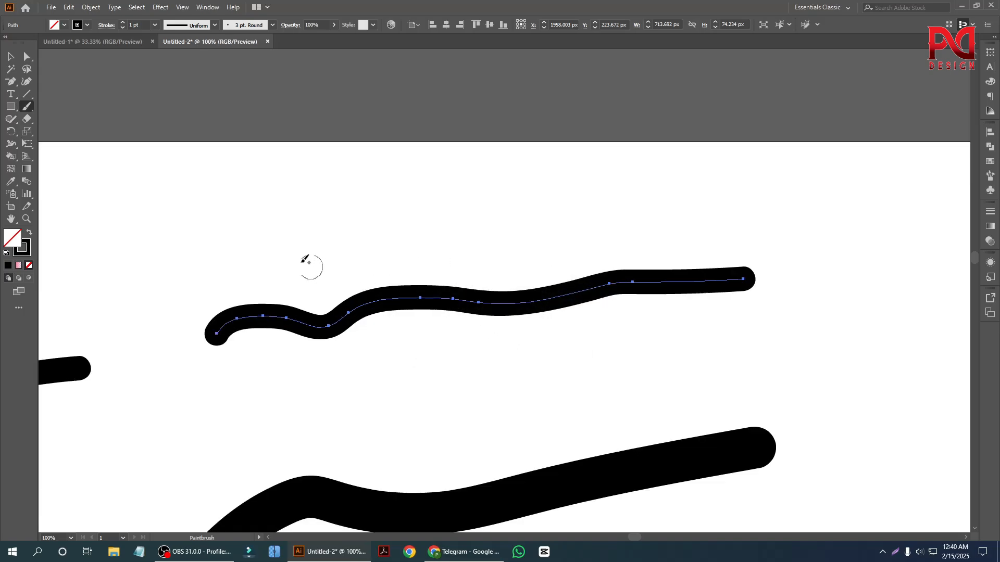
{"action": "left_click_drag", "start_coordinate": [263, 242], "coordinate": [492, 220]}
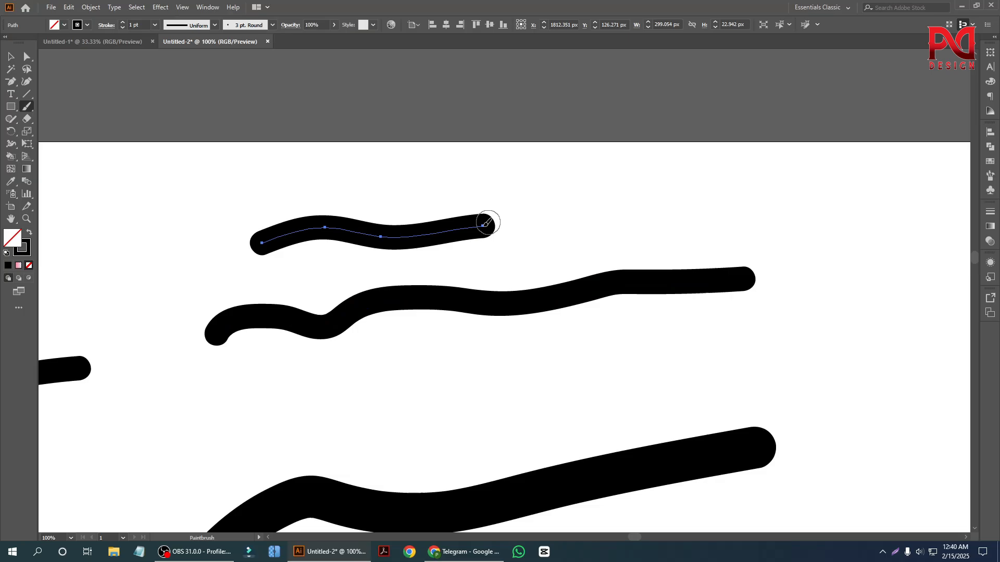
{"action": "left_click_drag", "start_coordinate": [600, 225], "coordinate": [599, 226]}
{"action": "scroll", "coordinate": [505, 263], "scroll_direction": "down", "scroll_amount": 1}
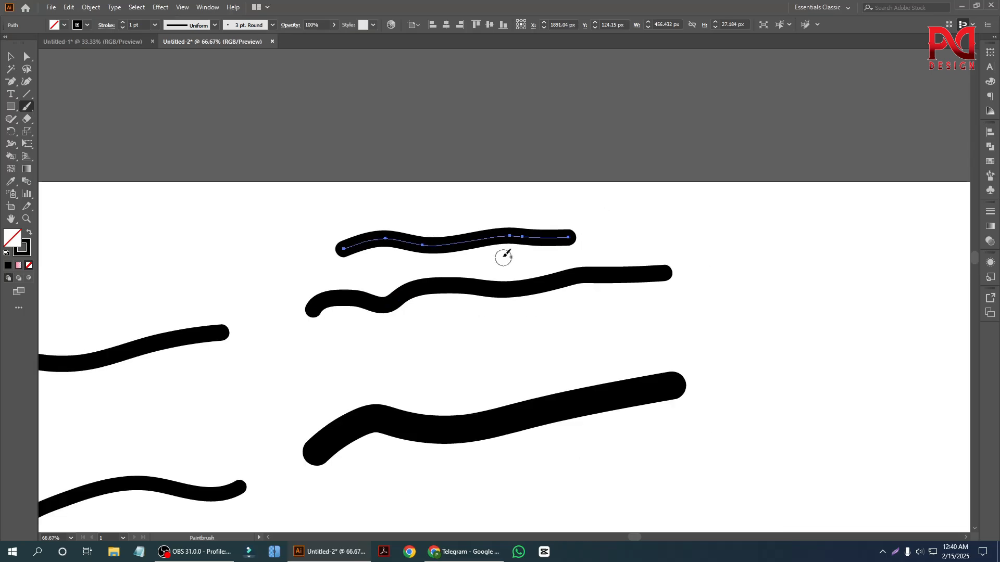
{"action": "scroll", "coordinate": [503, 257], "scroll_direction": "down", "scroll_amount": 1}
{"action": "scroll", "coordinate": [502, 257], "scroll_direction": "up", "scroll_amount": 1}
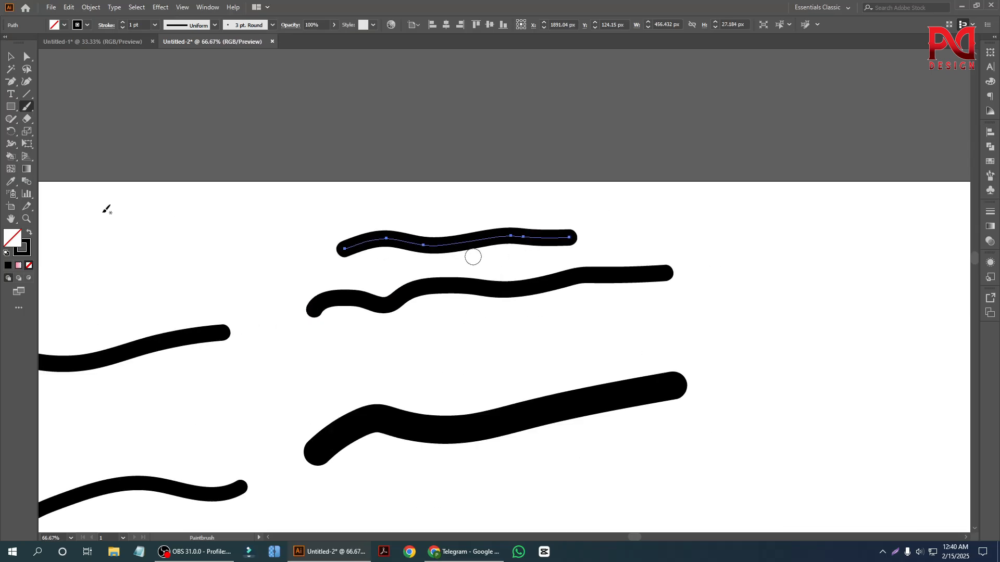
Check Keep Selected and Edit Selected Paths in the Paintbrush Tool Options again, leaving the settings as they are
{"action": "double_click", "coordinate": [26, 107]}
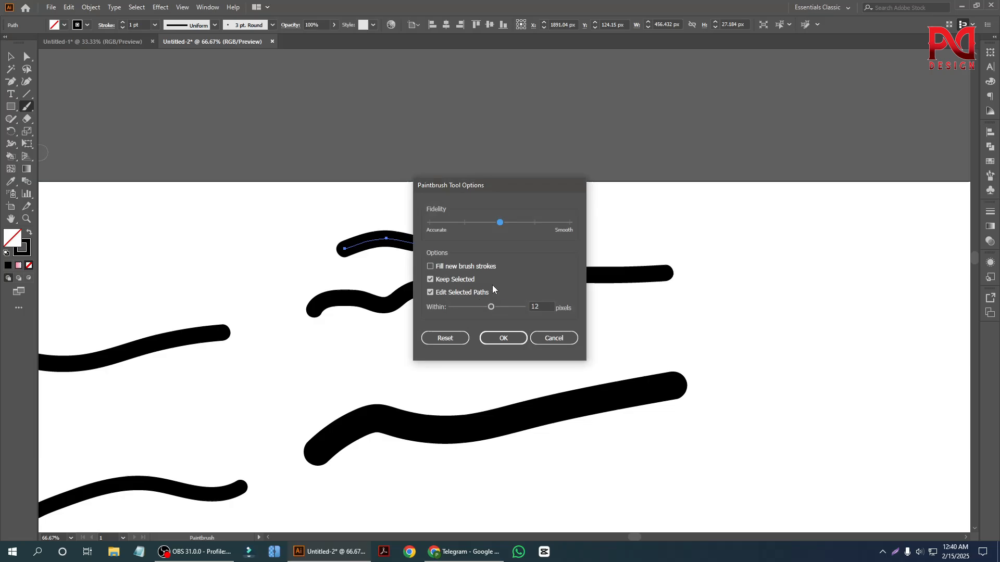
{"action": "left_click", "coordinate": [504, 338]}
{"action": "scroll", "coordinate": [469, 323], "scroll_direction": "down", "scroll_amount": 1}
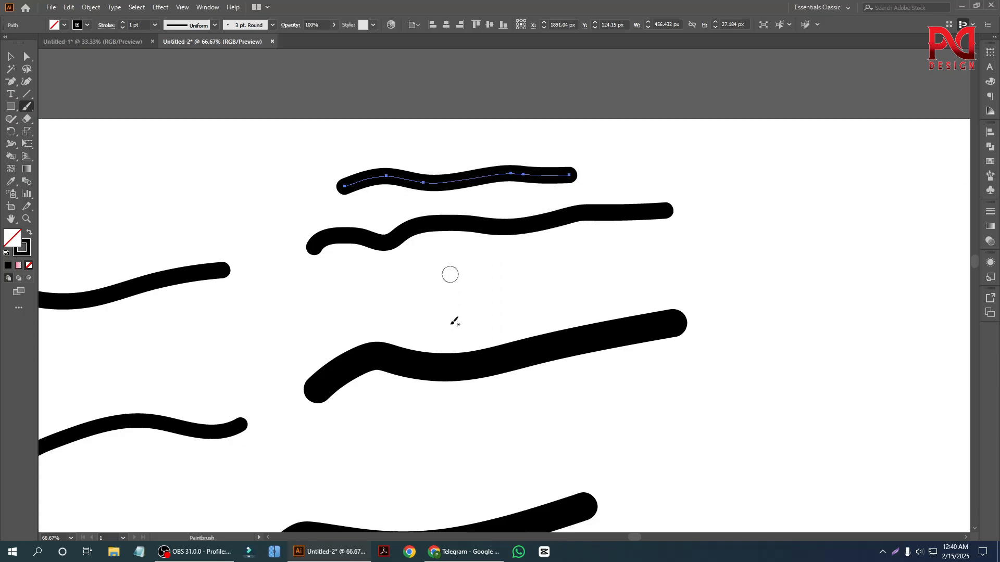
Turn off Edit Selected Paths in the Paintbrush Tool Options
{"action": "scroll", "coordinate": [401, 331], "scroll_direction": "down", "scroll_amount": 2}
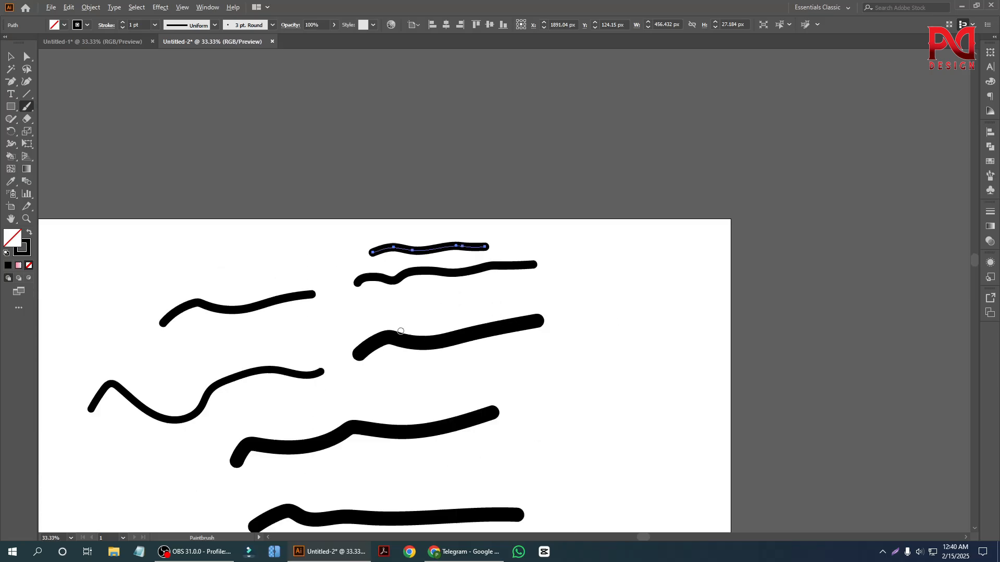
{"action": "double_click", "coordinate": [21, 107]}
{"action": "left_click", "coordinate": [443, 293]}
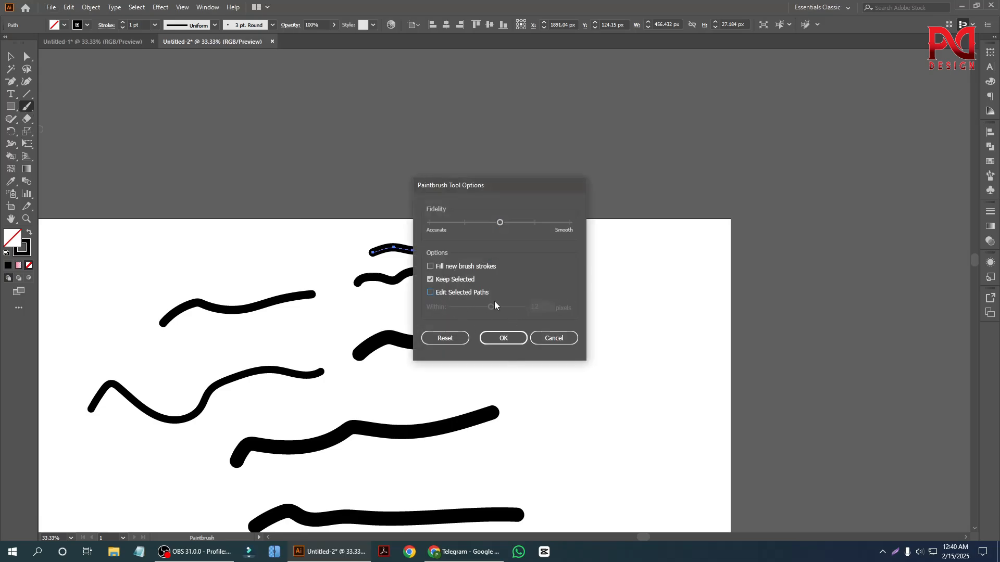
{"action": "left_click", "coordinate": [503, 338]}
Paint a stroke about 295 px wide and 90 px tall in the artboard's empty right area and try to continue it from its right end
{"action": "scroll", "coordinate": [664, 358], "scroll_direction": "up", "scroll_amount": 1}
{"action": "scroll", "coordinate": [664, 358], "scroll_direction": "up", "scroll_amount": 1}
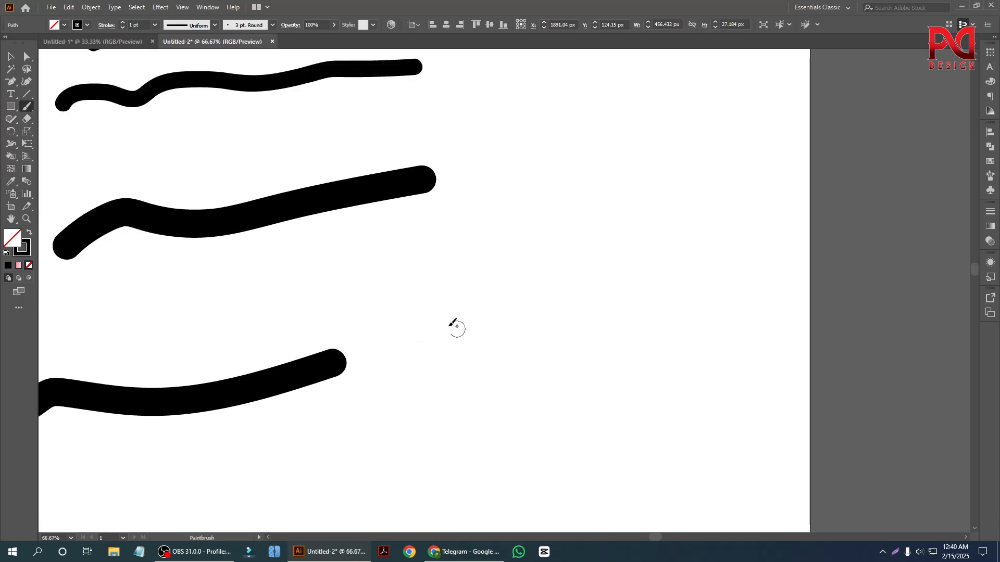
{"action": "mouse_move", "coordinate": [432, 319]}
{"action": "left_mouse_down"}
{"action": "mouse_move", "coordinate": [483, 292]}
{"action": "mouse_move", "coordinate": [579, 277]}
{"action": "left_mouse_up"}
{"action": "scroll", "coordinate": [632, 286], "scroll_direction": "up", "scroll_amount": 1}
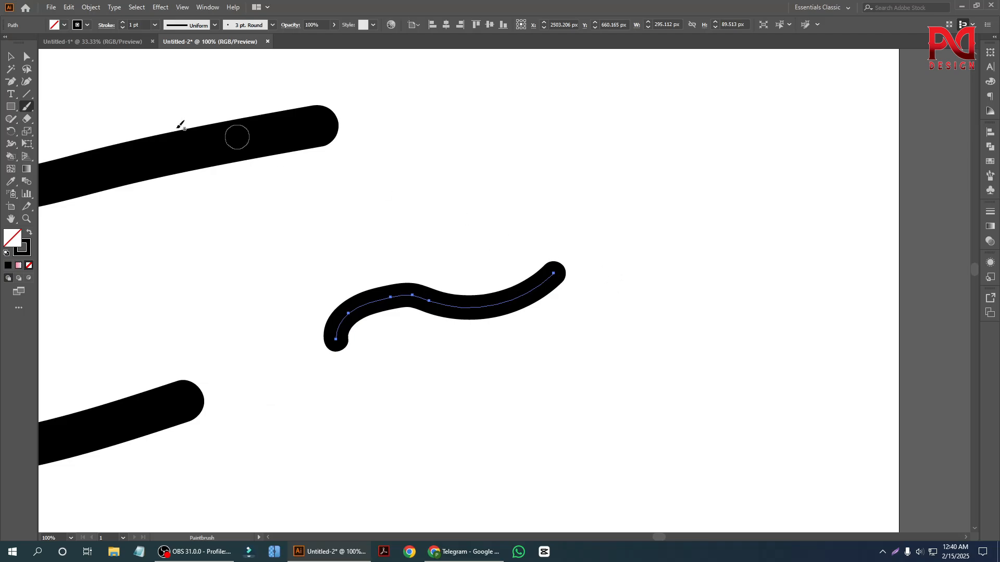
{"action": "scroll", "coordinate": [593, 280], "scroll_direction": "up", "scroll_amount": 1}
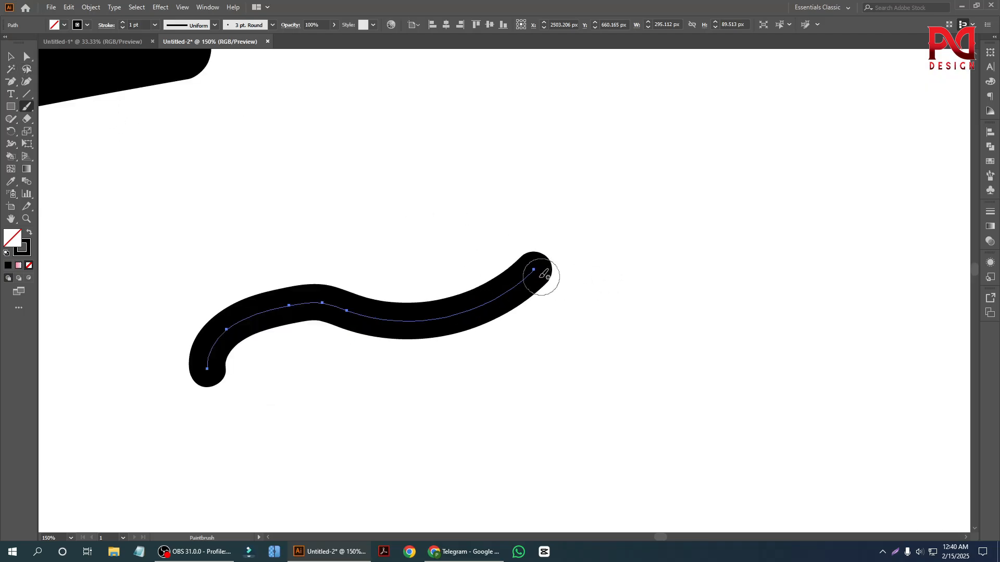
{"action": "mouse_move", "coordinate": [540, 276]}
{"action": "left_mouse_down"}
{"action": "mouse_move", "coordinate": [617, 290]}
{"action": "mouse_move", "coordinate": [676, 344]}
{"action": "left_mouse_up"}
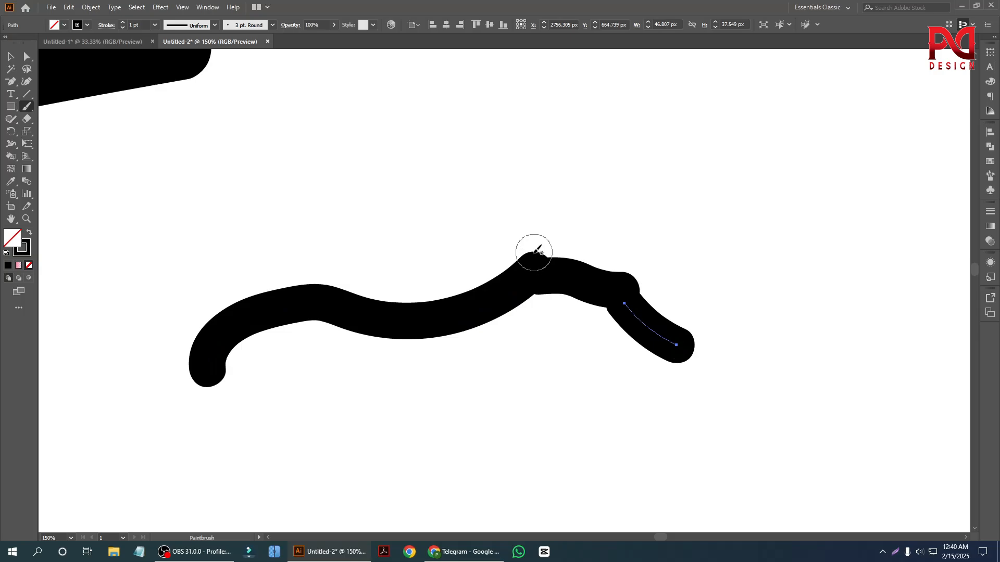
Paint a stroke about 132 px wide and 54 px tall branching upward from the joint of the wavy strokes
{"action": "mouse_move", "coordinate": [519, 251]}
{"action": "left_mouse_down"}
{"action": "mouse_move", "coordinate": [510, 219]}
{"action": "mouse_move", "coordinate": [373, 192]}
{"action": "left_mouse_up"}
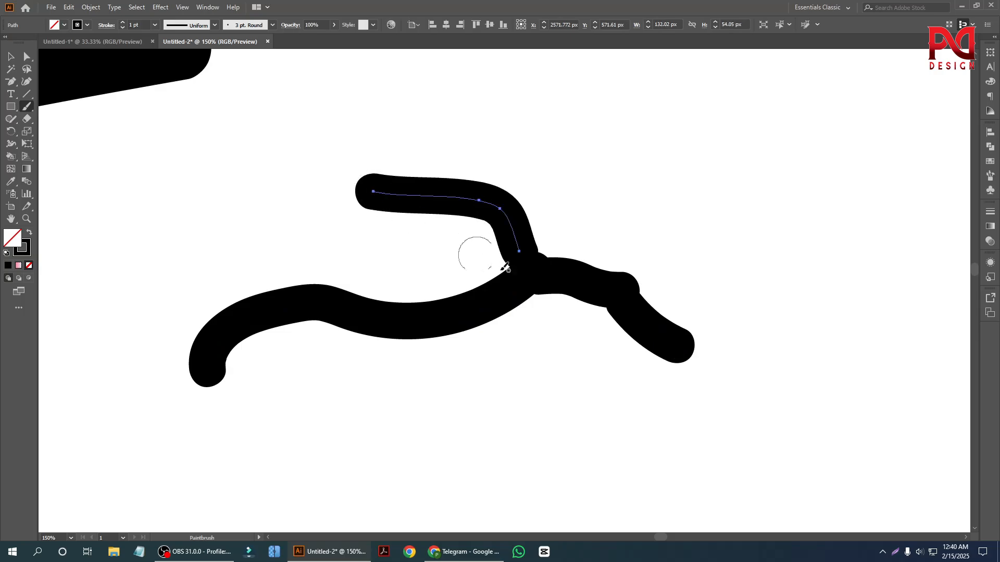
{"action": "scroll", "coordinate": [541, 340], "scroll_direction": "down", "scroll_amount": 3}
{"action": "scroll", "coordinate": [544, 339], "scroll_direction": "down", "scroll_amount": 3}
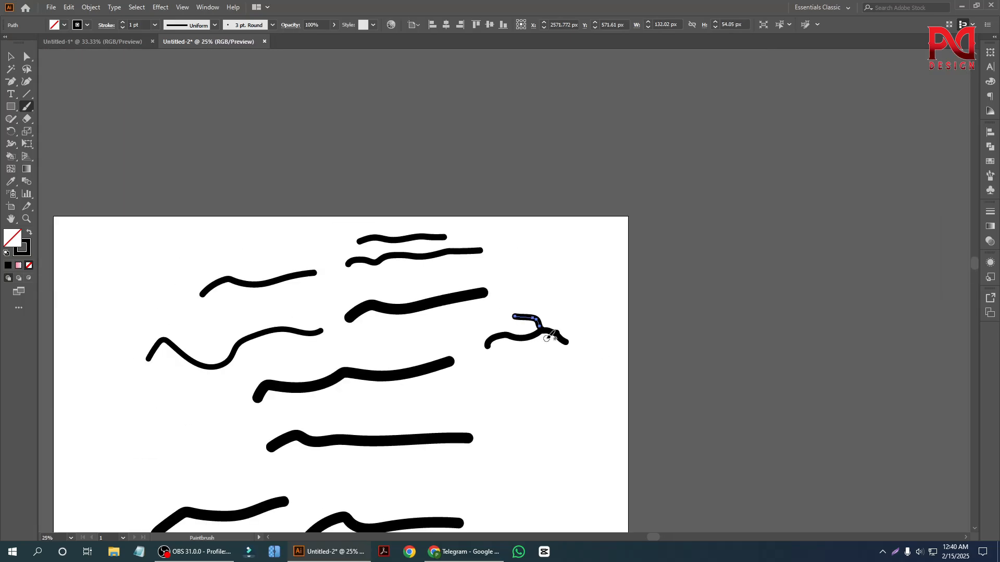
Delete all the painted strokes to clear the artboard
{"action": "left_click", "coordinate": [10, 58]}
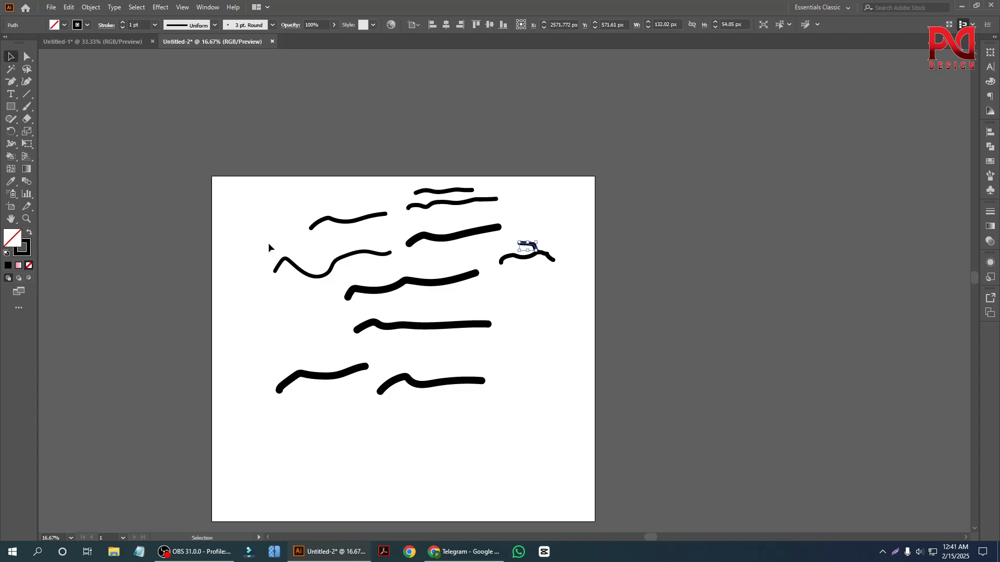
{"action": "left_click", "coordinate": [245, 198]}
{"action": "left_click_drag", "start_coordinate": [236, 198], "coordinate": [559, 431]}
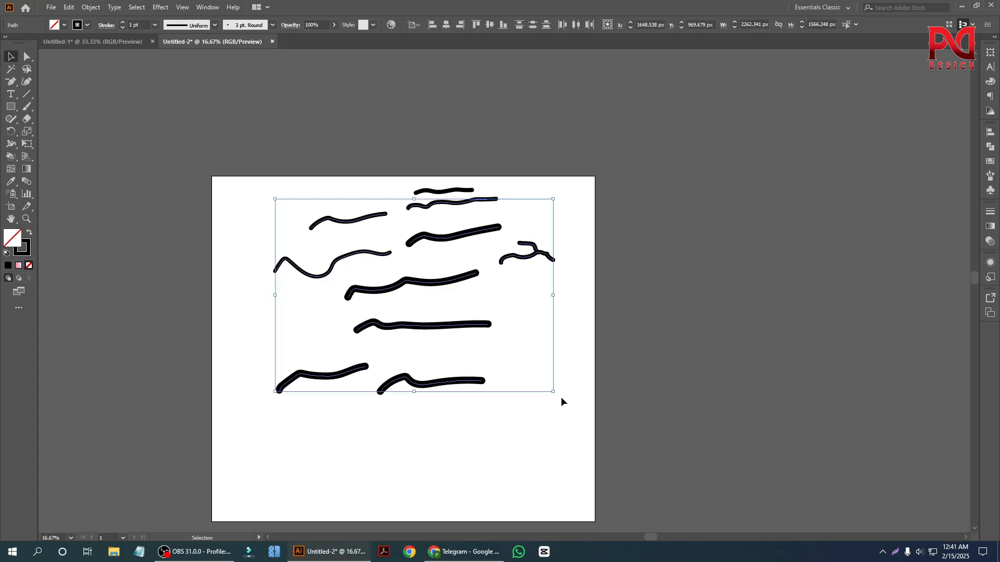
{"action": "key", "text": "Delete"}
{"action": "left_click_drag", "start_coordinate": [469, 226], "coordinate": [484, 236]}
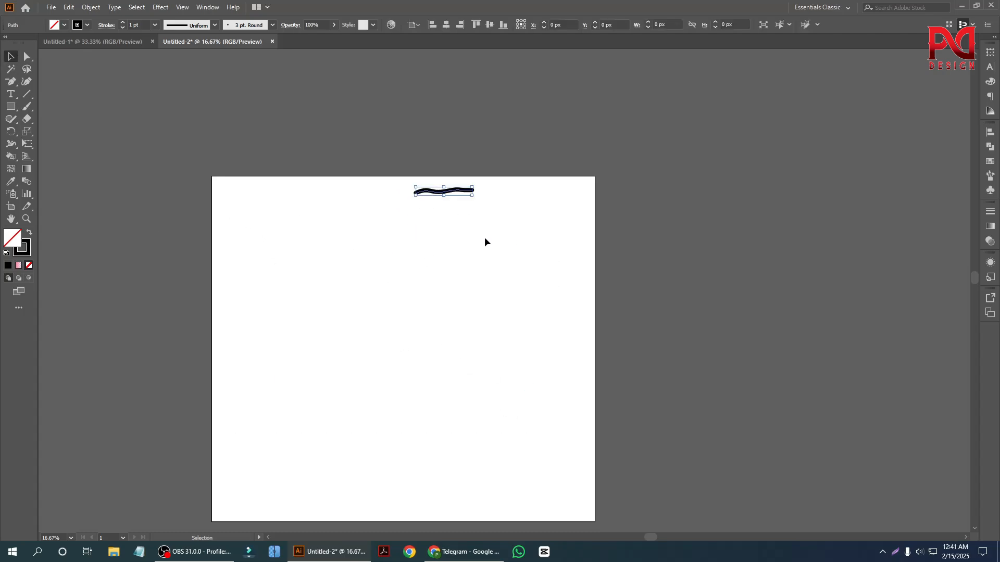
{"action": "key", "text": "Delete"}
{"action": "scroll", "coordinate": [411, 268], "scroll_direction": "down", "scroll_amount": 1}
{"action": "scroll", "coordinate": [354, 271], "scroll_direction": "up", "scroll_amount": 1}
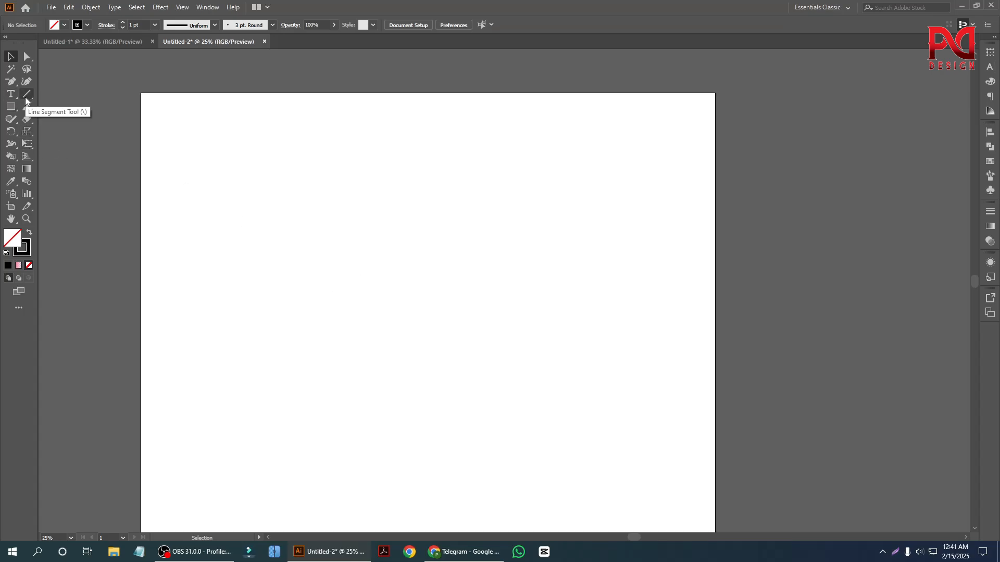
Paint a signature about 2136 px wide and 981 px tall across the artboard with the Paintbrush tool, ending in a long underline
{"action": "left_click_drag", "start_coordinate": [27, 108], "coordinate": [60, 104]}
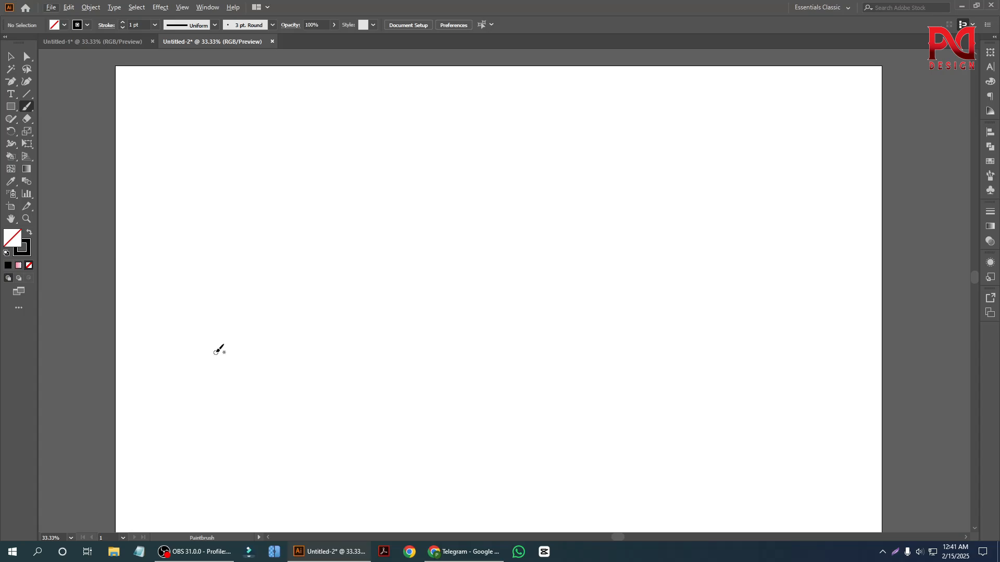
{"action": "mouse_move", "coordinate": [223, 400]}
{"action": "left_mouse_down"}
{"action": "mouse_move", "coordinate": [225, 175]}
{"action": "mouse_move", "coordinate": [255, 312]}
{"action": "mouse_move", "coordinate": [309, 291]}
{"action": "mouse_move", "coordinate": [449, 188]}
{"action": "mouse_move", "coordinate": [749, 207]}
{"action": "left_mouse_up"}
{"action": "scroll", "coordinate": [234, 346], "scroll_direction": "down", "scroll_amount": 1}
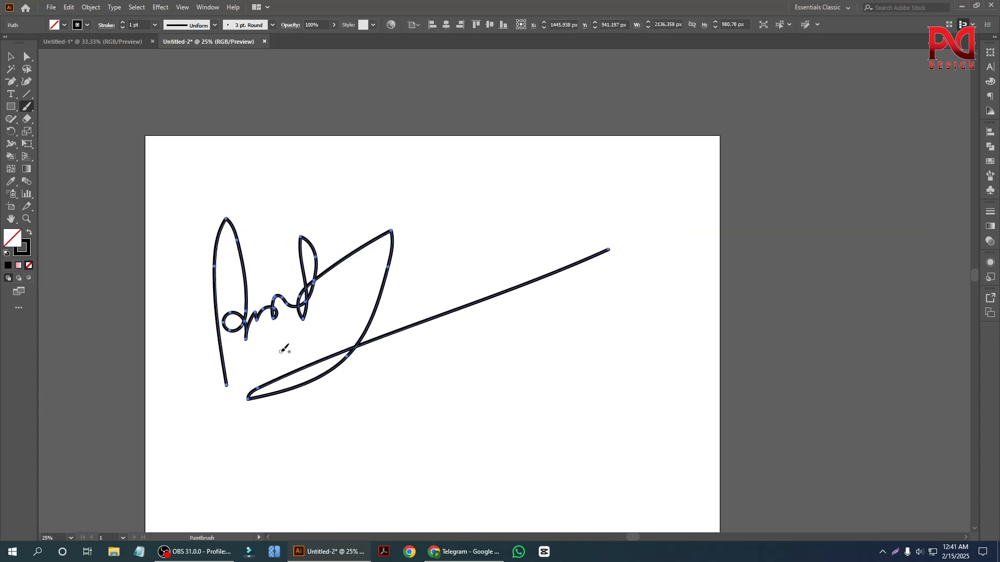
{"action": "scroll", "coordinate": [315, 346], "scroll_direction": "up", "scroll_amount": 1}
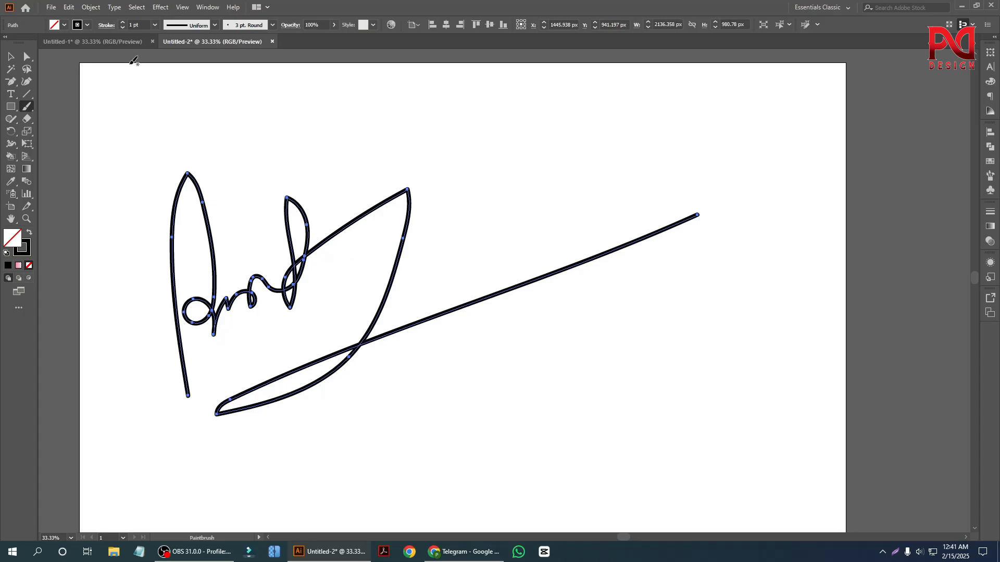
Reduce the brush size several steps to thin the signature, and deselect it
{"action": "key", "text": "bracketleft"}
{"action": "key", "text": "bracketleft"}
{"action": "key", "text": "bracketleft"}
{"action": "key", "text": "bracketleft"}
{"action": "key", "text": "bracketleft"}
{"action": "key", "text": "bracketleft"}
{"action": "key", "text": "bracketleft"}
{"action": "key", "text": "bracketleft"}
{"action": "key", "text": "bracketleft"}
{"action": "key", "text": "bracketleft"}
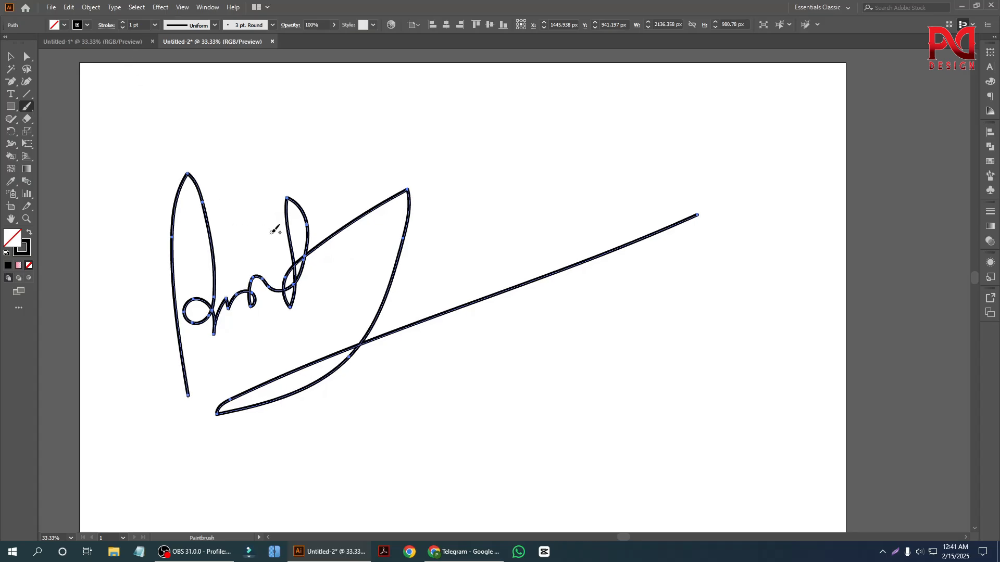
{"action": "left_click", "coordinate": [11, 56]}
{"action": "left_click", "coordinate": [264, 354]}
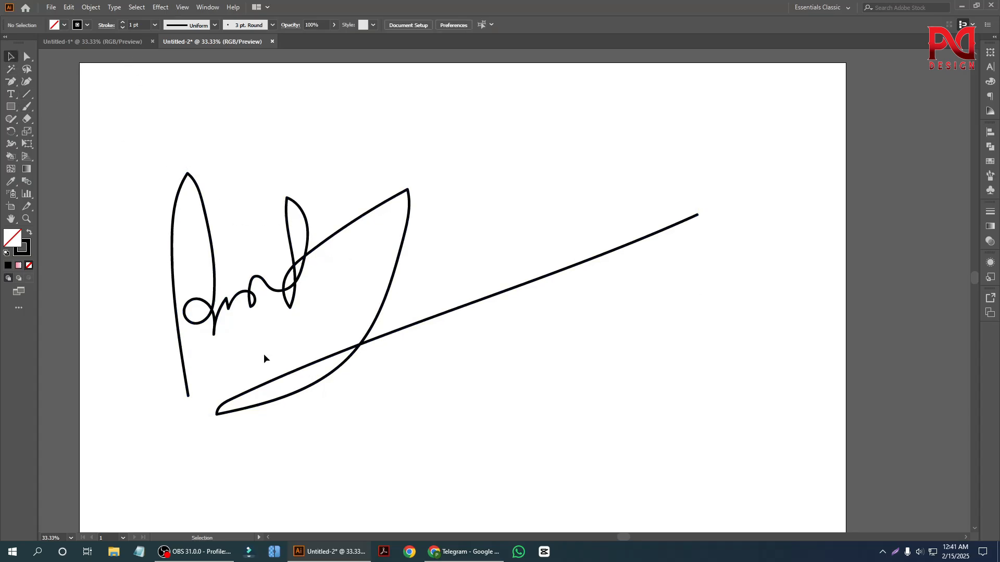
Move the signature right and slightly down to free the artboard's left half
{"action": "scroll", "coordinate": [275, 332], "scroll_direction": "down", "scroll_amount": 1}
{"action": "left_click_drag", "start_coordinate": [289, 303], "coordinate": [520, 351]}
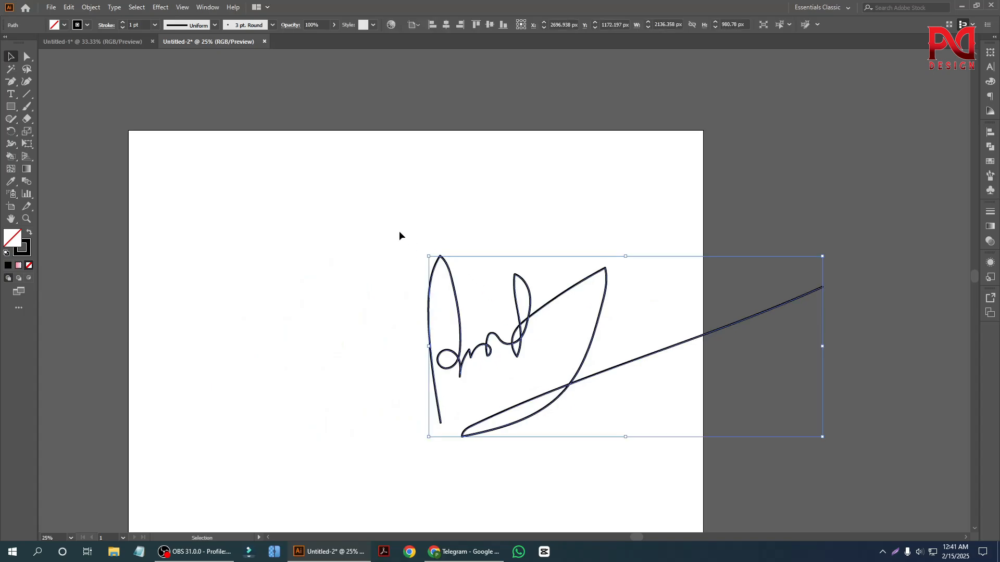
{"action": "left_click", "coordinate": [280, 339]}
Paint a second signature about 1293 px wide and 988 px tall in the free area left of the first
{"action": "scroll", "coordinate": [280, 338], "scroll_direction": "up", "scroll_amount": 1}
{"action": "left_click", "coordinate": [27, 106]}
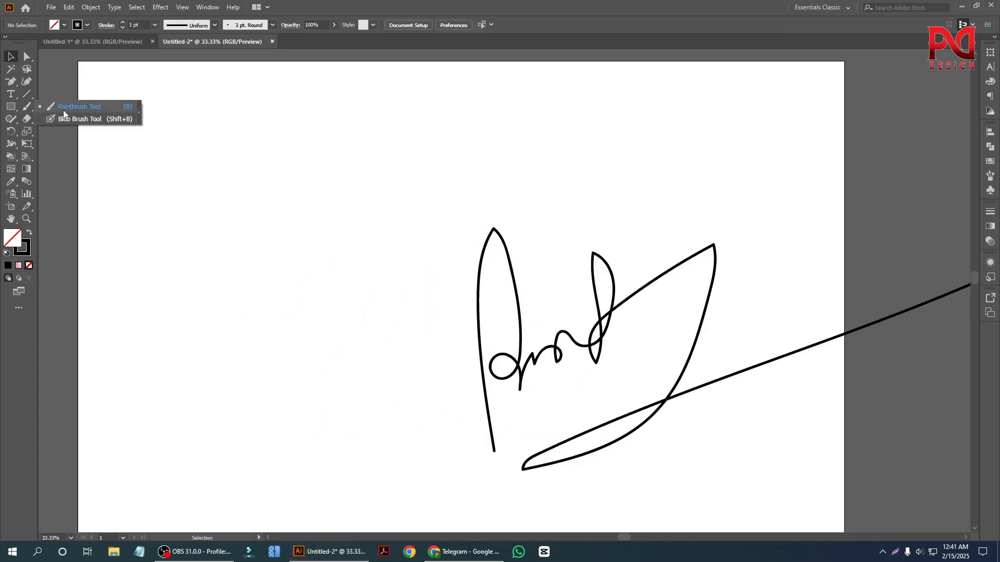
{"action": "mouse_move", "coordinate": [161, 382]}
{"action": "left_mouse_down"}
{"action": "mouse_move", "coordinate": [116, 194]}
{"action": "mouse_move", "coordinate": [121, 276]}
{"action": "mouse_move", "coordinate": [166, 247]}
{"action": "mouse_move", "coordinate": [180, 268]}
{"action": "mouse_move", "coordinate": [206, 225]}
{"action": "mouse_move", "coordinate": [270, 183]}
{"action": "mouse_move", "coordinate": [278, 280]}
{"action": "mouse_move", "coordinate": [197, 287]}
{"action": "mouse_move", "coordinate": [424, 200]}
{"action": "left_mouse_up"}
{"action": "scroll", "coordinate": [293, 325], "scroll_direction": "down", "scroll_amount": 1}
{"action": "scroll", "coordinate": [272, 344], "scroll_direction": "up", "scroll_amount": 2}
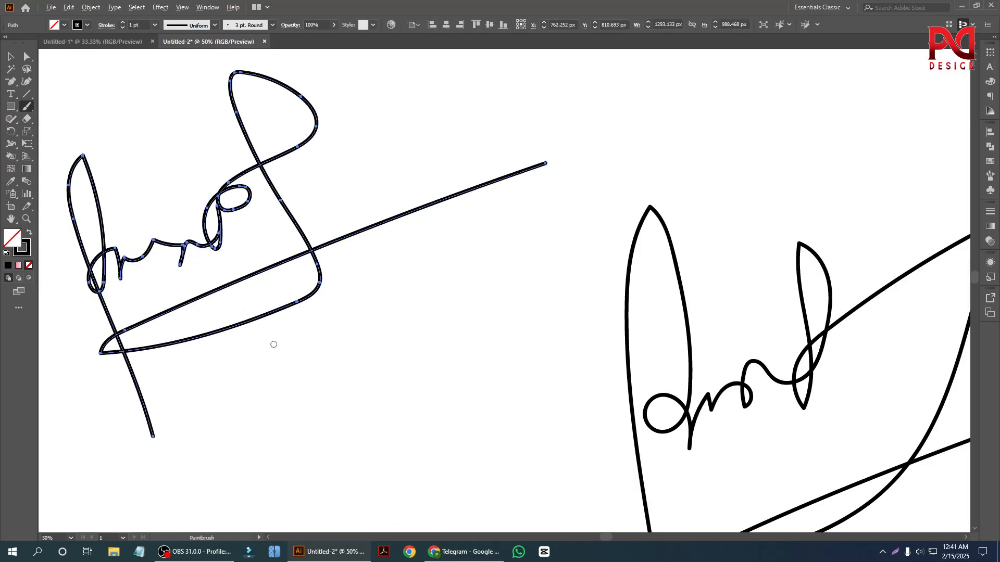
{"action": "scroll", "coordinate": [271, 341], "scroll_direction": "down", "scroll_amount": 2}
{"action": "scroll", "coordinate": [233, 323], "scroll_direction": "down", "scroll_amount": 1}
{"action": "scroll", "coordinate": [264, 353], "scroll_direction": "up", "scroll_amount": 1}
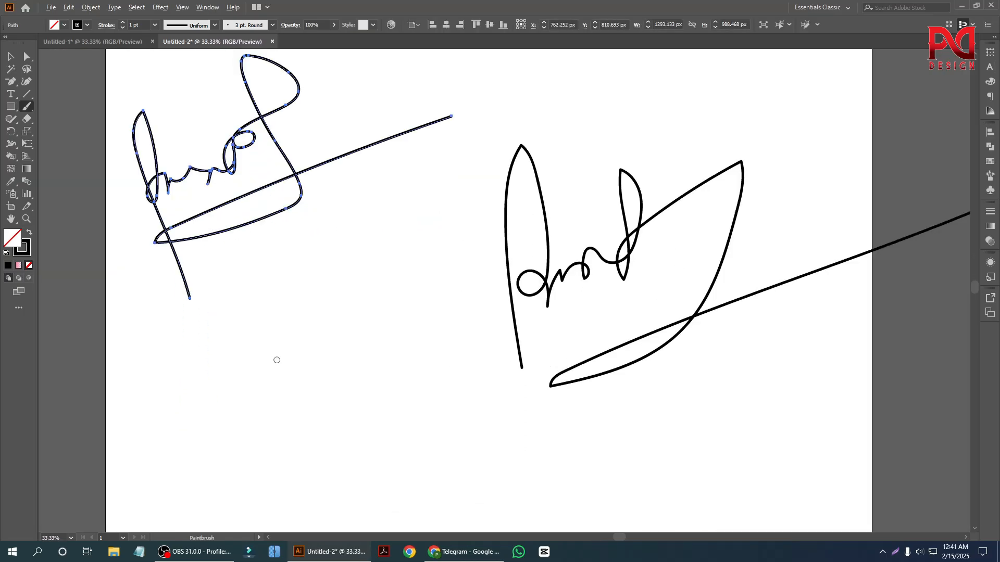
Paint a third signature about 949 px wide and 803 px tall below the second one
{"action": "scroll", "coordinate": [275, 357], "scroll_direction": "down", "scroll_amount": 1}
{"action": "mouse_move", "coordinate": [223, 420]}
{"action": "left_mouse_down"}
{"action": "mouse_move", "coordinate": [206, 374]}
{"action": "mouse_move", "coordinate": [216, 316]}
{"action": "mouse_move", "coordinate": [202, 321]}
{"action": "mouse_move", "coordinate": [228, 331]}
{"action": "mouse_move", "coordinate": [276, 294]}
{"action": "mouse_move", "coordinate": [282, 321]}
{"action": "mouse_move", "coordinate": [344, 249]}
{"action": "mouse_move", "coordinate": [327, 299]}
{"action": "mouse_move", "coordinate": [423, 265]}
{"action": "left_mouse_up"}
{"action": "scroll", "coordinate": [360, 313], "scroll_direction": "down", "scroll_amount": 2}
{"action": "scroll", "coordinate": [361, 314], "scroll_direction": "up", "scroll_amount": 1}
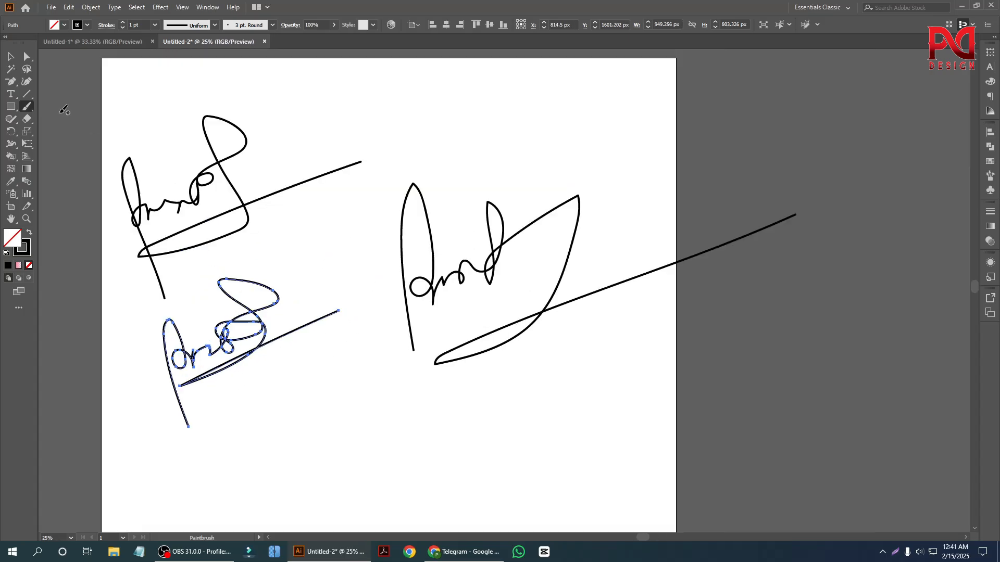
Delete the two smaller signatures in the artboard's left half
{"action": "left_click", "coordinate": [11, 57]}
{"action": "left_click", "coordinate": [216, 359]}
{"action": "scroll", "coordinate": [217, 349], "scroll_direction": "up", "scroll_amount": 2}
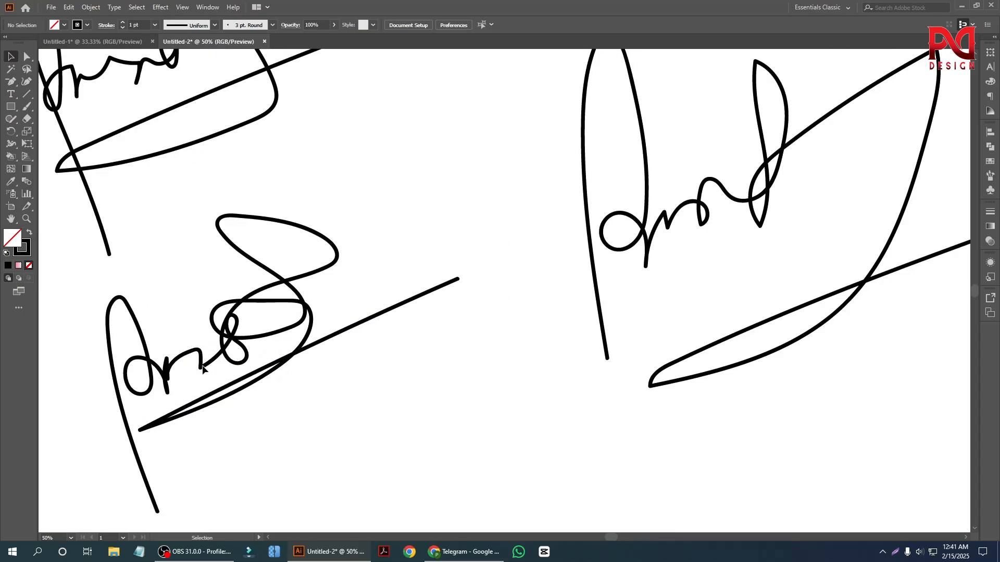
{"action": "scroll", "coordinate": [200, 352], "scroll_direction": "down", "scroll_amount": 2}
{"action": "scroll", "coordinate": [203, 354], "scroll_direction": "up", "scroll_amount": 1}
{"action": "scroll", "coordinate": [261, 360], "scroll_direction": "down", "scroll_amount": 2}
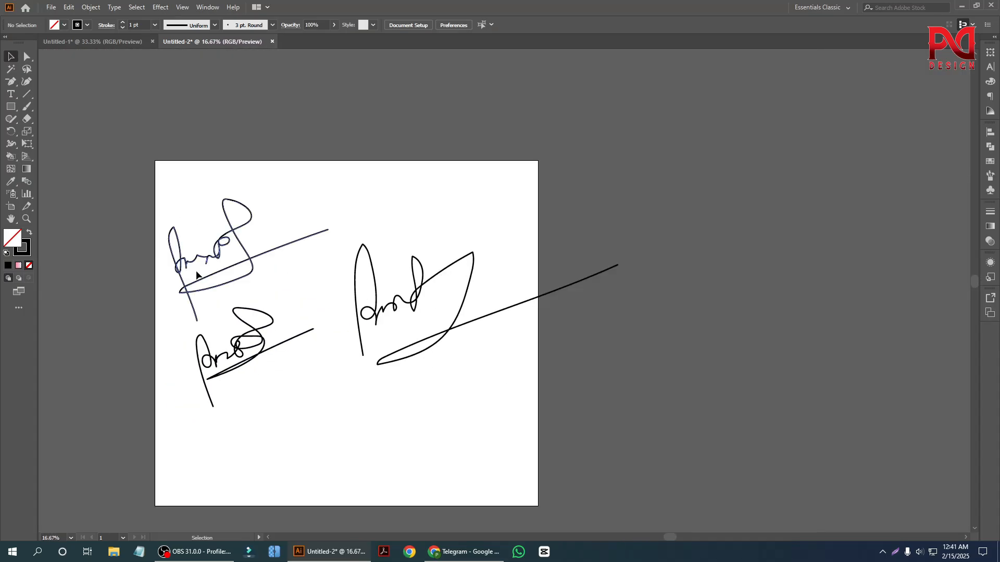
{"action": "mouse_move", "coordinate": [147, 271]}
{"action": "left_mouse_down"}
{"action": "mouse_move", "coordinate": [264, 378]}
{"action": "mouse_move", "coordinate": [293, 340]}
{"action": "left_mouse_up"}
{"action": "scroll", "coordinate": [293, 341], "scroll_direction": "up", "scroll_amount": 1}
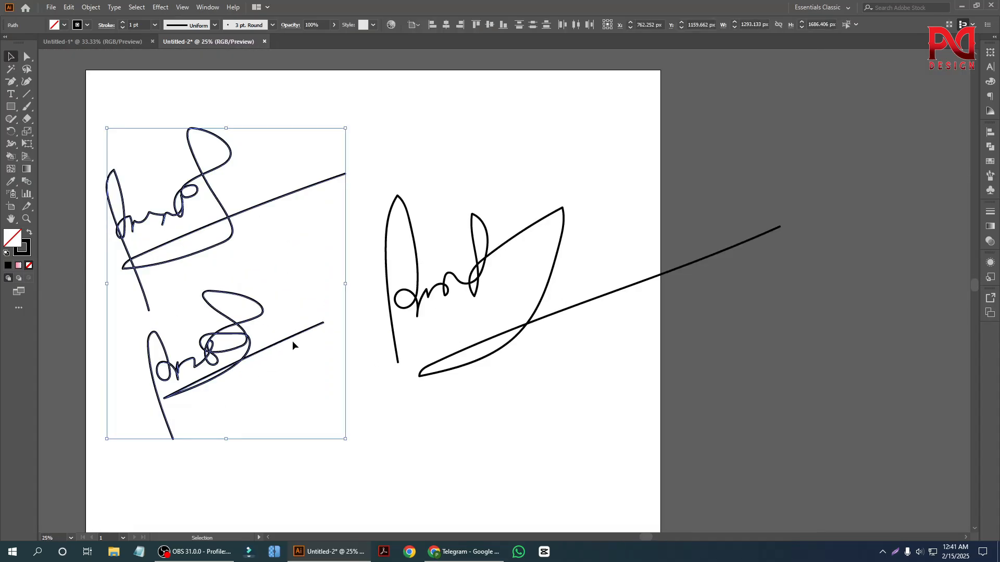
{"action": "key", "text": "Delete"}
Move the remaining signature left and slightly up so that it lies fully on the artboard
{"action": "left_click_drag", "start_coordinate": [416, 310], "coordinate": [223, 269]}
{"action": "left_click", "coordinate": [239, 214]}
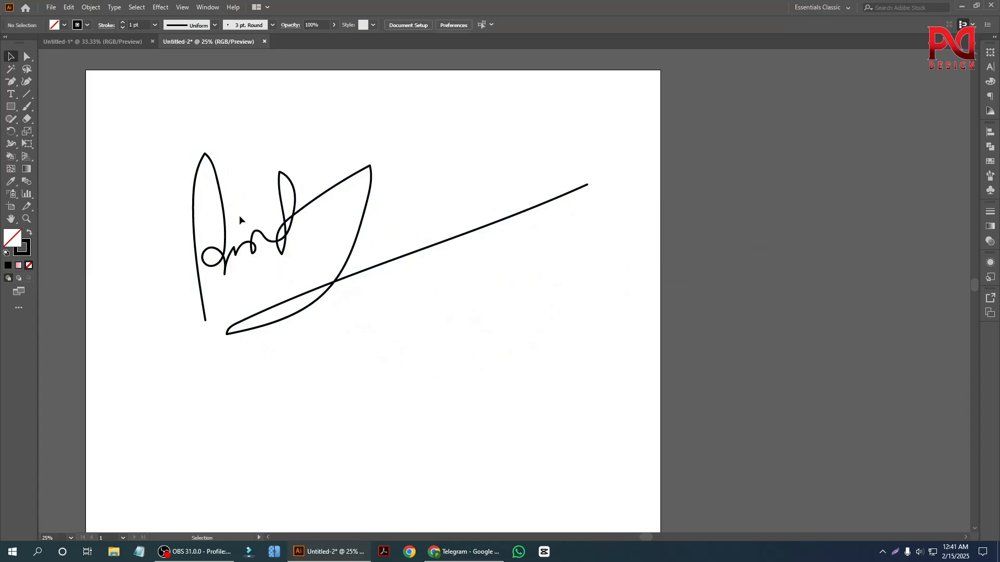
{"action": "scroll", "coordinate": [240, 217], "scroll_direction": "up", "scroll_amount": 1}
{"action": "scroll", "coordinate": [249, 306], "scroll_direction": "down", "scroll_amount": 1}
Set the signature's stroke weight to 3 pt
{"action": "left_click", "coordinate": [277, 292]}
{"action": "scroll", "coordinate": [277, 290], "scroll_direction": "up", "scroll_amount": 1}
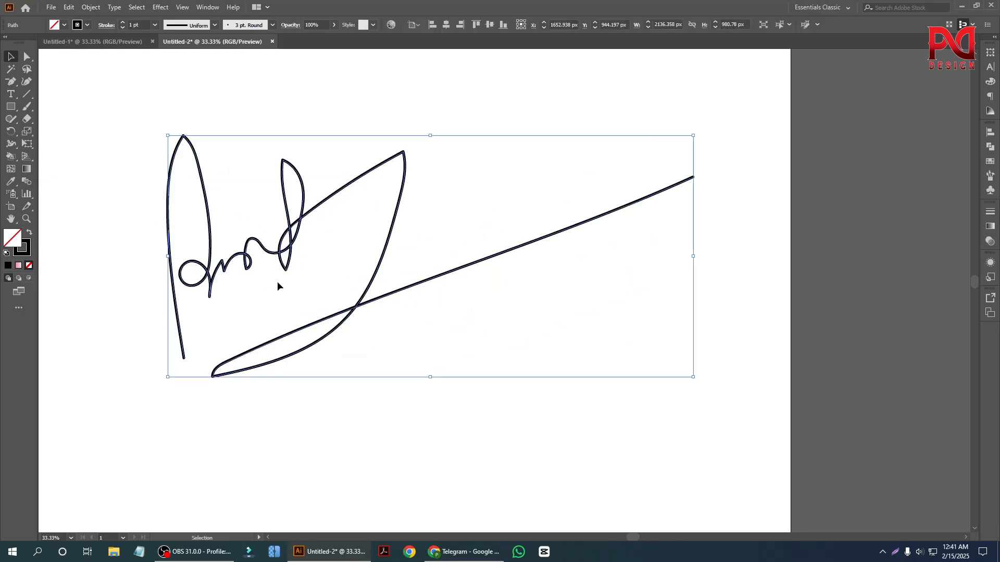
{"action": "scroll", "coordinate": [278, 282], "scroll_direction": "up", "scroll_amount": 1}
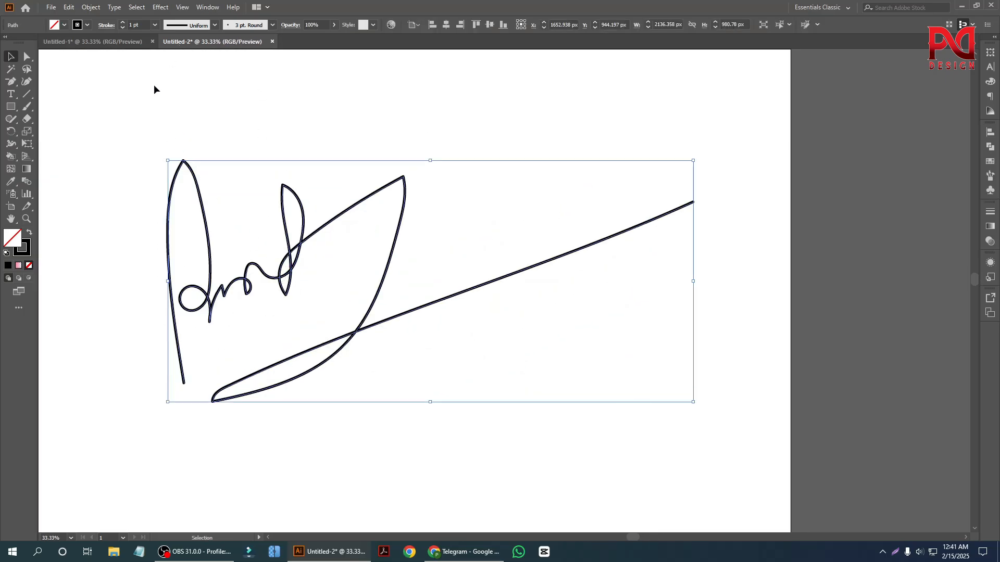
{"action": "left_click", "coordinate": [122, 28]}
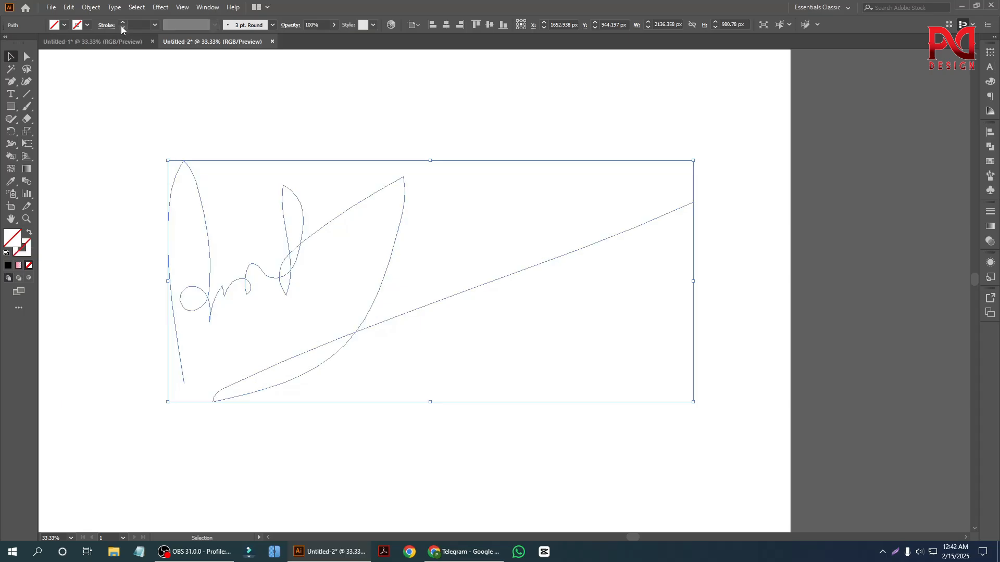
{"action": "left_click", "coordinate": [121, 23]}
{"action": "left_click", "coordinate": [121, 23]}
{"action": "left_click", "coordinate": [121, 23]}
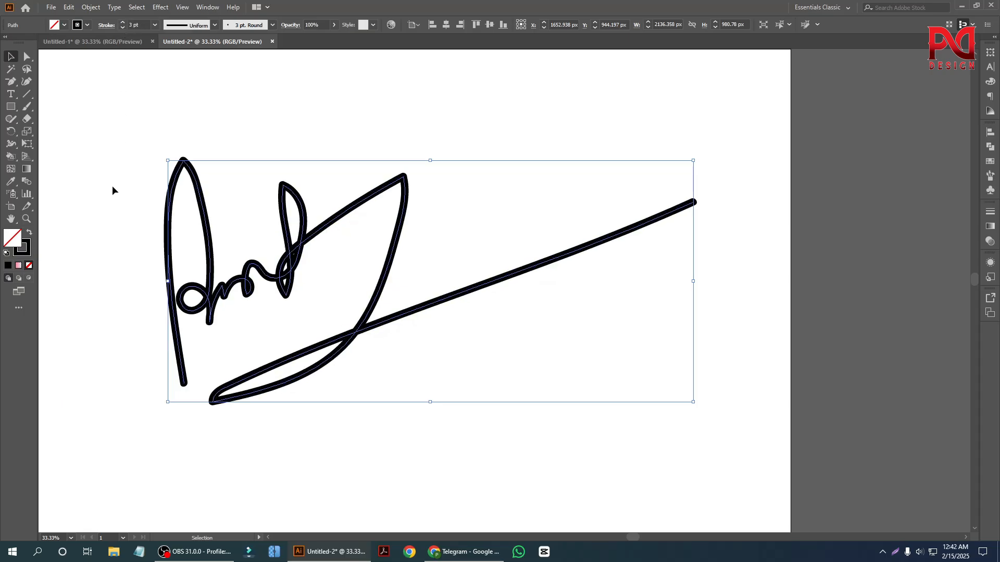
Lower the signature's stroke weight to 0.75 pt and deselect it
{"action": "left_click", "coordinate": [122, 28]}
{"action": "left_click", "coordinate": [122, 28]}
{"action": "left_click", "coordinate": [122, 27]}
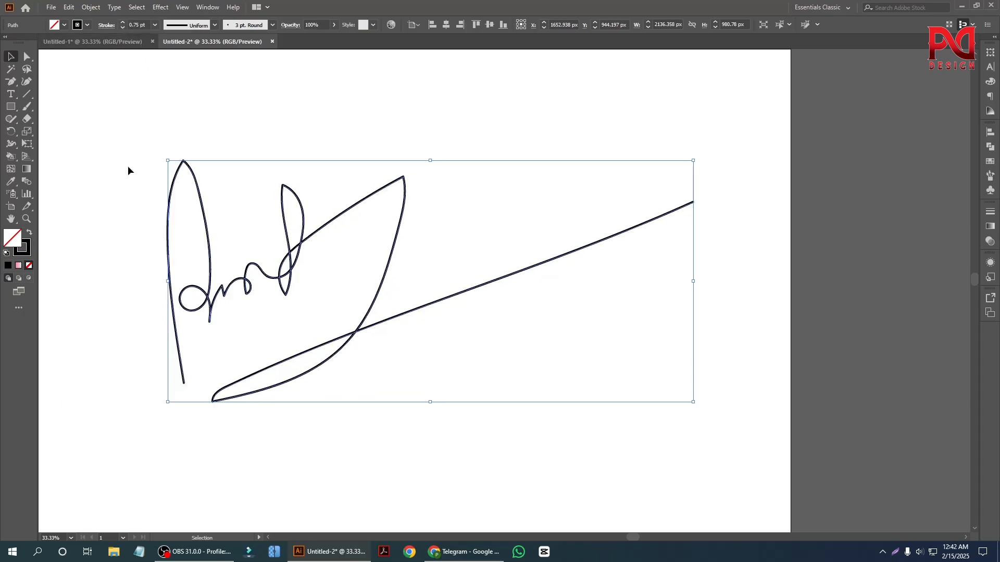
{"action": "left_click", "coordinate": [128, 170]}
Move the thinned signature right so that its underline extends past the artboard's right edge
{"action": "key", "text": "ctrl+minus"}
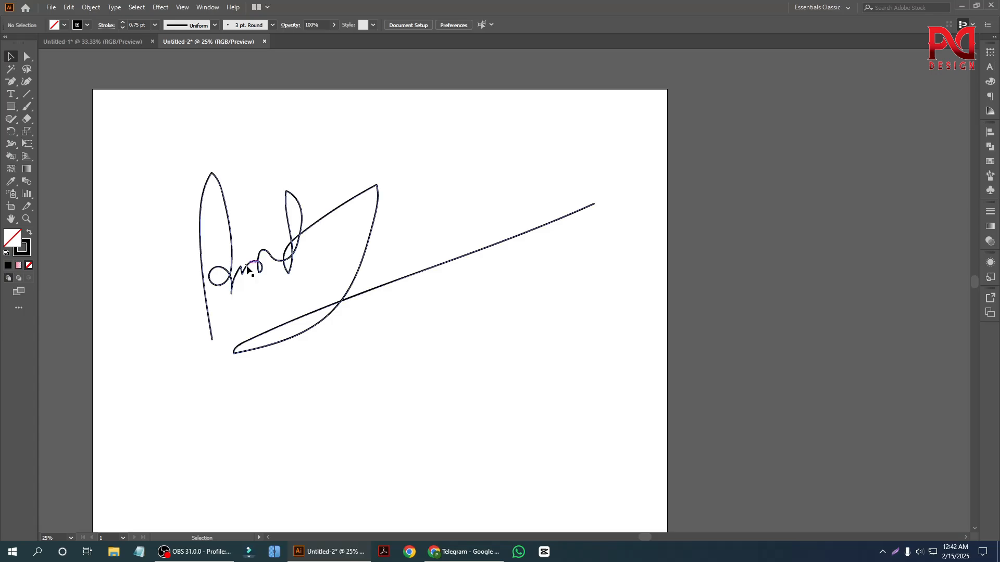
{"action": "mouse_move", "coordinate": [248, 268]}
{"action": "left_mouse_down"}
{"action": "mouse_move", "coordinate": [363, 269]}
{"action": "mouse_move", "coordinate": [413, 307]}
{"action": "left_mouse_up"}
{"action": "left_click", "coordinate": [242, 266]}
{"action": "key", "text": "ctrl+minus"}
{"action": "left_click", "coordinate": [397, 334]}
{"action": "scroll", "coordinate": [397, 335], "scroll_direction": "up", "scroll_amount": 1}
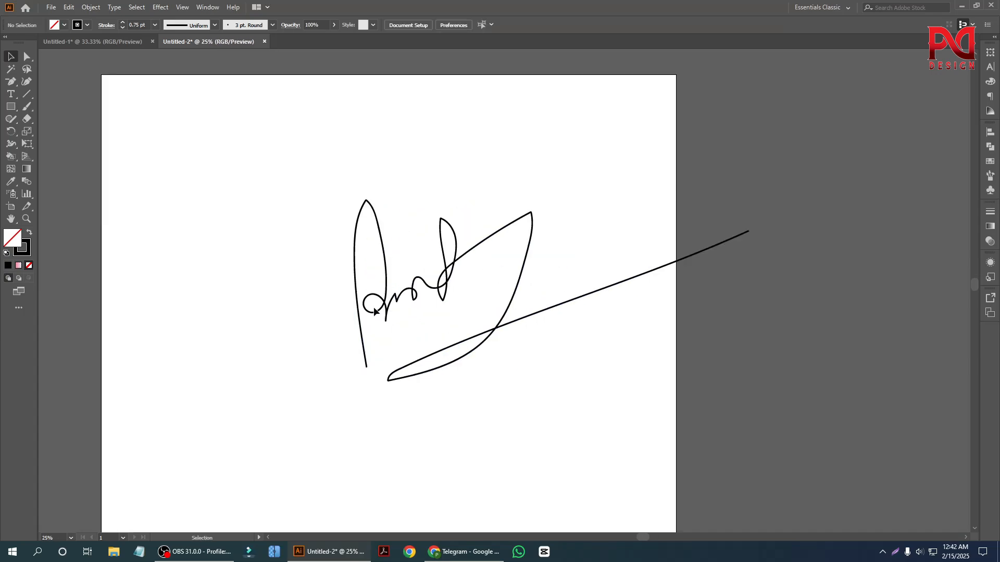
Examine the signature's thin stroke and its path up close
{"action": "left_click", "coordinate": [374, 311]}
{"action": "left_click", "coordinate": [288, 310]}
{"action": "scroll", "coordinate": [442, 333], "scroll_direction": "up", "scroll_amount": 2}
{"action": "scroll", "coordinate": [368, 359], "scroll_direction": "up", "scroll_amount": 1}
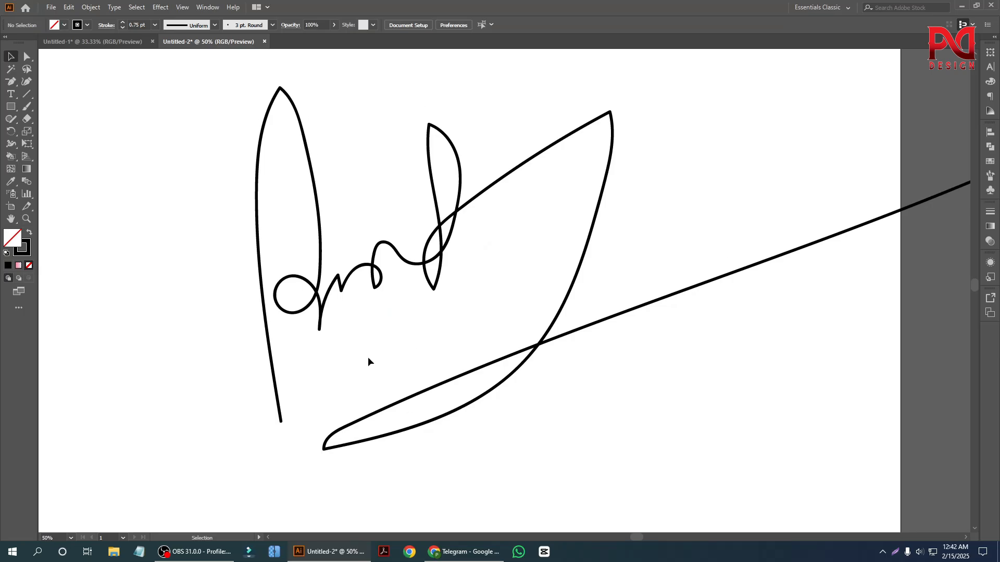
{"action": "left_click", "coordinate": [326, 270]}
{"action": "scroll", "coordinate": [336, 320], "scroll_direction": "up", "scroll_amount": 4}
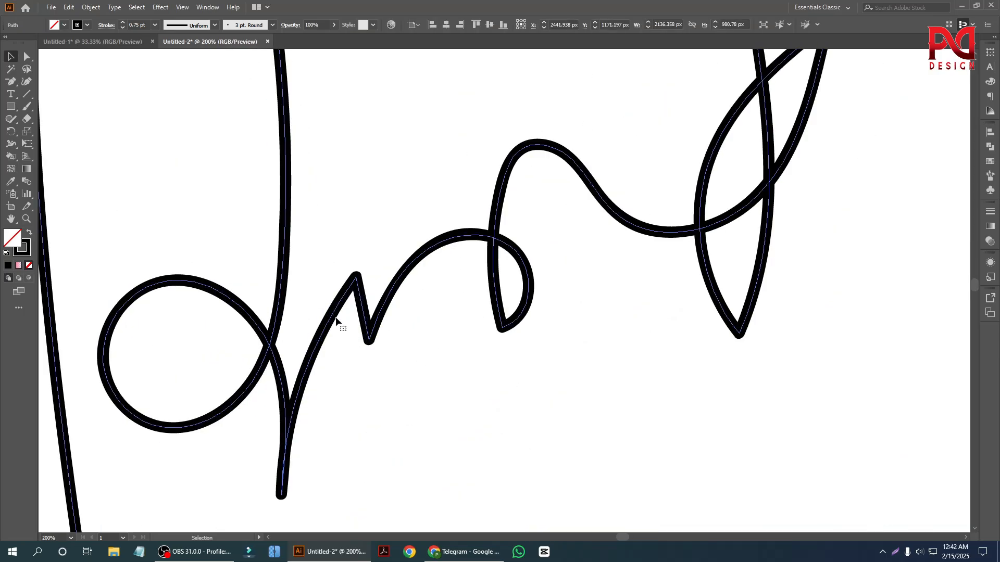
{"action": "scroll", "coordinate": [336, 320], "scroll_direction": "down", "scroll_amount": 5}
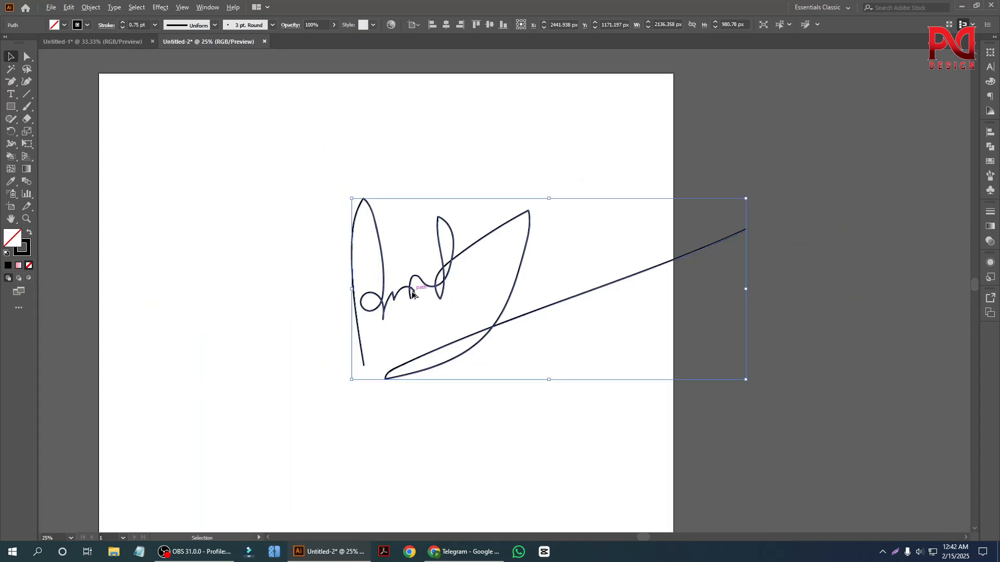
Move the signature down to free the upper part of the artboard, and deselect it
{"action": "scroll", "coordinate": [413, 289], "scroll_direction": "down", "scroll_amount": 1}
{"action": "left_click_drag", "start_coordinate": [384, 286], "coordinate": [352, 387]}
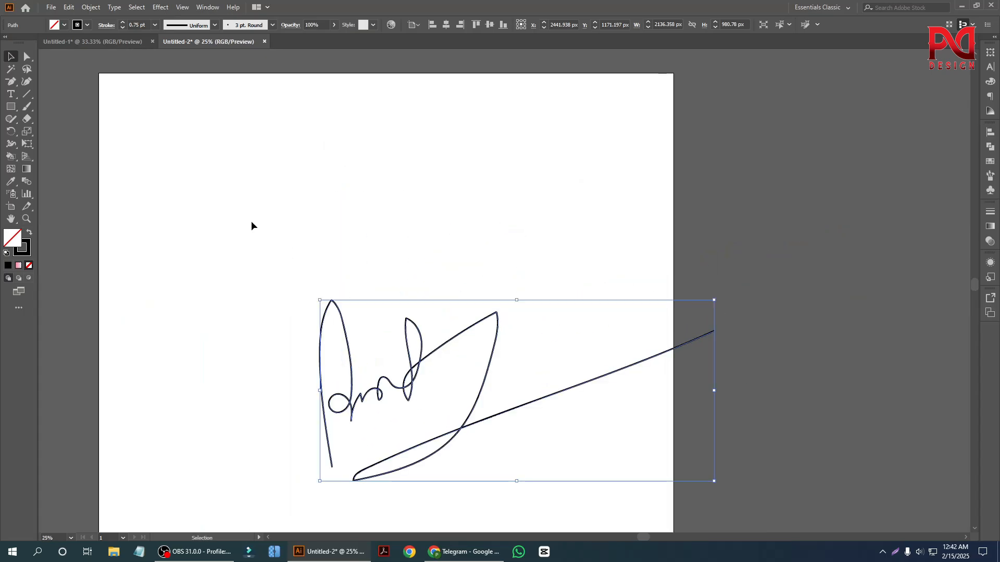
{"action": "left_click", "coordinate": [251, 220]}
Paint a wavy stroke with a straight end in the free area above the signature, about 706 px wide and 144 px high
{"action": "left_click", "coordinate": [28, 98]}
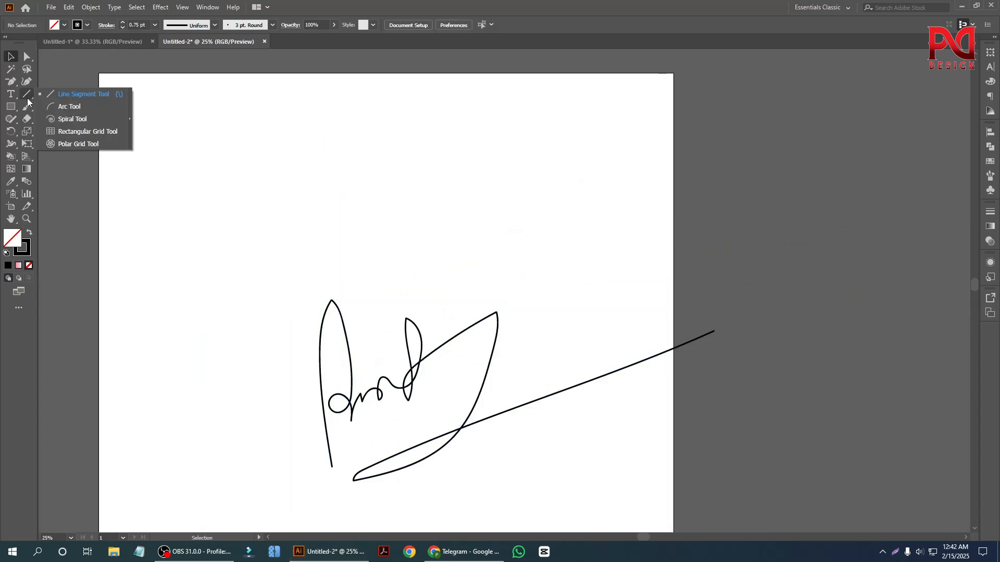
{"action": "left_click", "coordinate": [28, 106]}
{"action": "scroll", "coordinate": [281, 283], "scroll_direction": "up", "scroll_amount": 2}
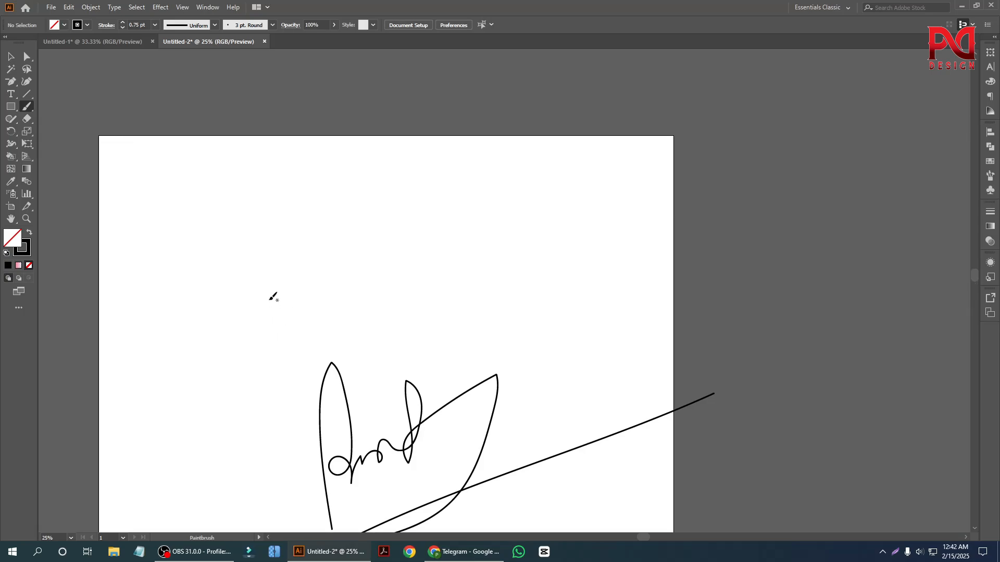
{"action": "scroll", "coordinate": [259, 279], "scroll_direction": "up", "scroll_amount": 1}
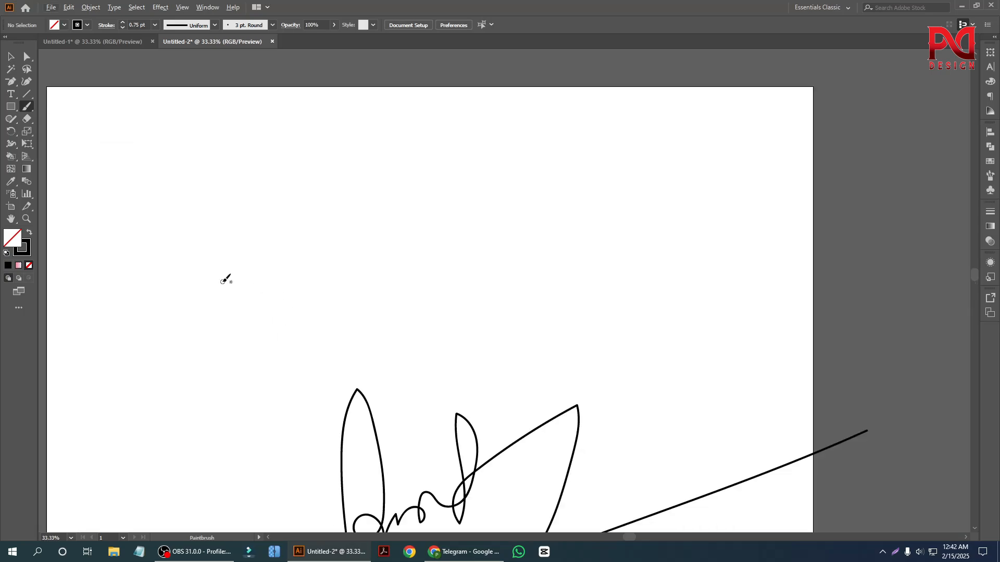
{"action": "scroll", "coordinate": [224, 293], "scroll_direction": "up", "scroll_amount": 1}
{"action": "scroll", "coordinate": [213, 334], "scroll_direction": "up", "scroll_amount": 1}
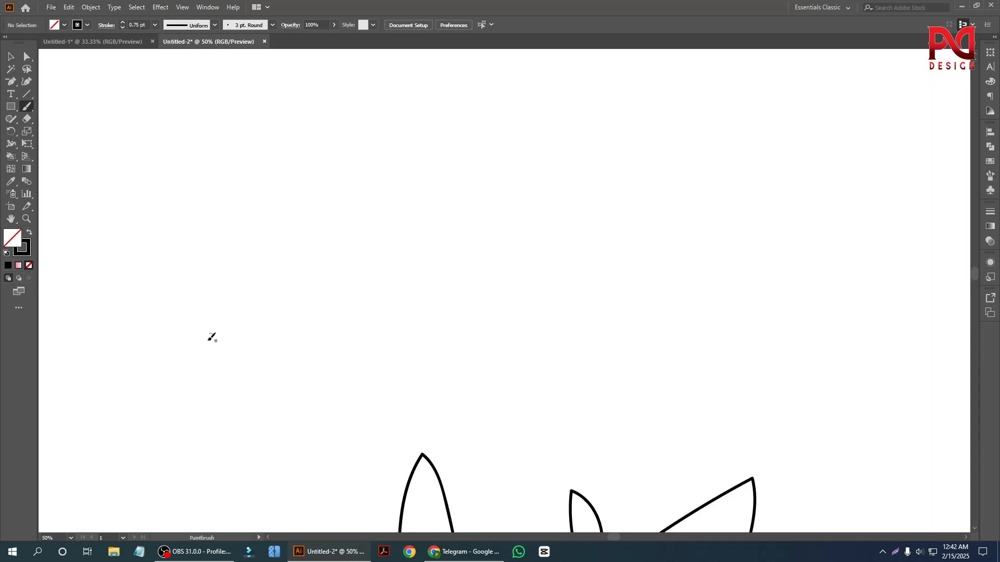
{"action": "mouse_move", "coordinate": [206, 341]}
{"action": "left_mouse_down"}
{"action": "mouse_move", "coordinate": [226, 307]}
{"action": "mouse_move", "coordinate": [246, 318]}
{"action": "mouse_move", "coordinate": [365, 286]}
{"action": "mouse_move", "coordinate": [474, 283]}
{"action": "left_mouse_up"}
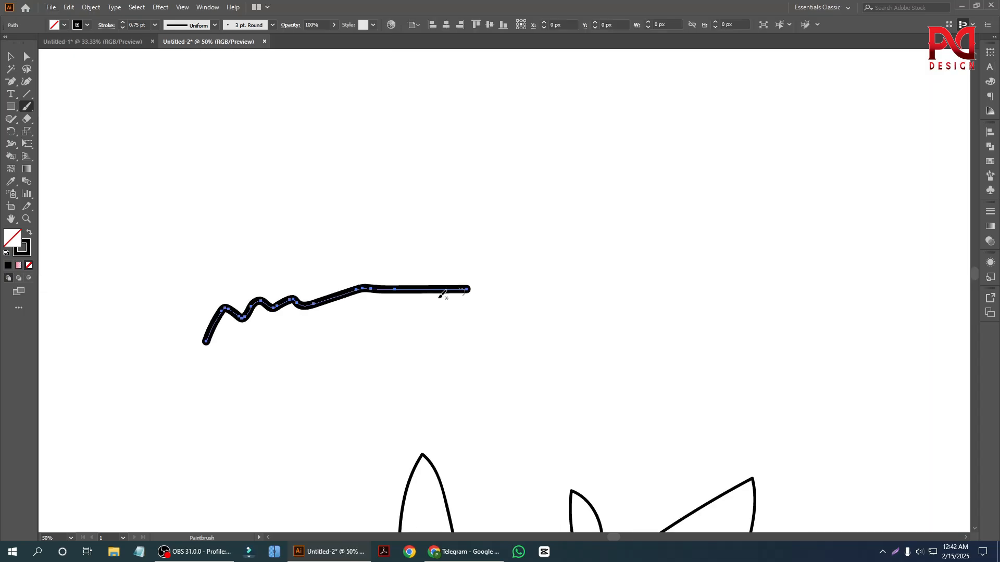
{"action": "scroll", "coordinate": [282, 318], "scroll_direction": "up", "scroll_amount": 2}
{"action": "scroll", "coordinate": [297, 313], "scroll_direction": "down", "scroll_amount": 1}
{"action": "scroll", "coordinate": [276, 297], "scroll_direction": "down", "scroll_amount": 1}
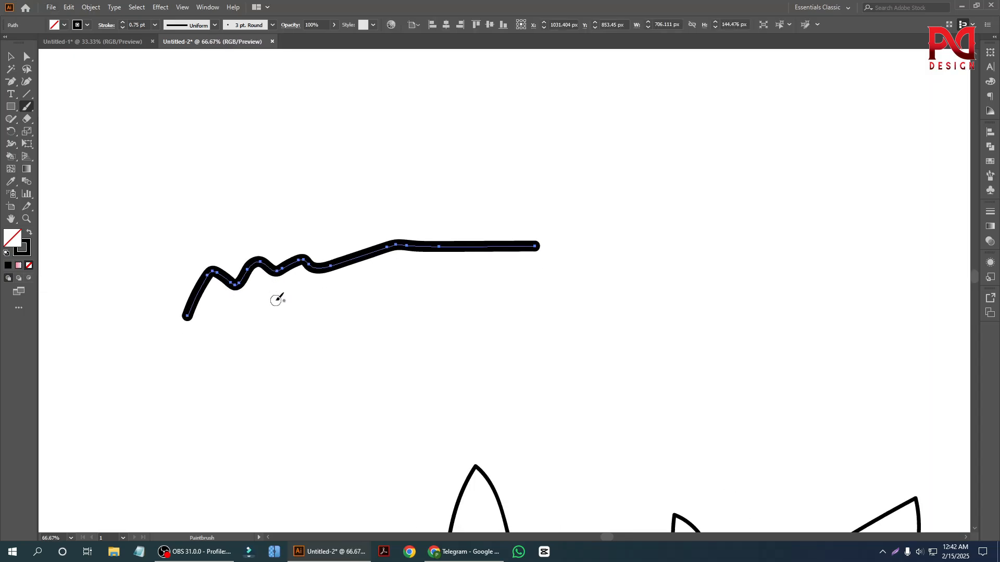
{"action": "scroll", "coordinate": [282, 285], "scroll_direction": "up", "scroll_amount": 1}
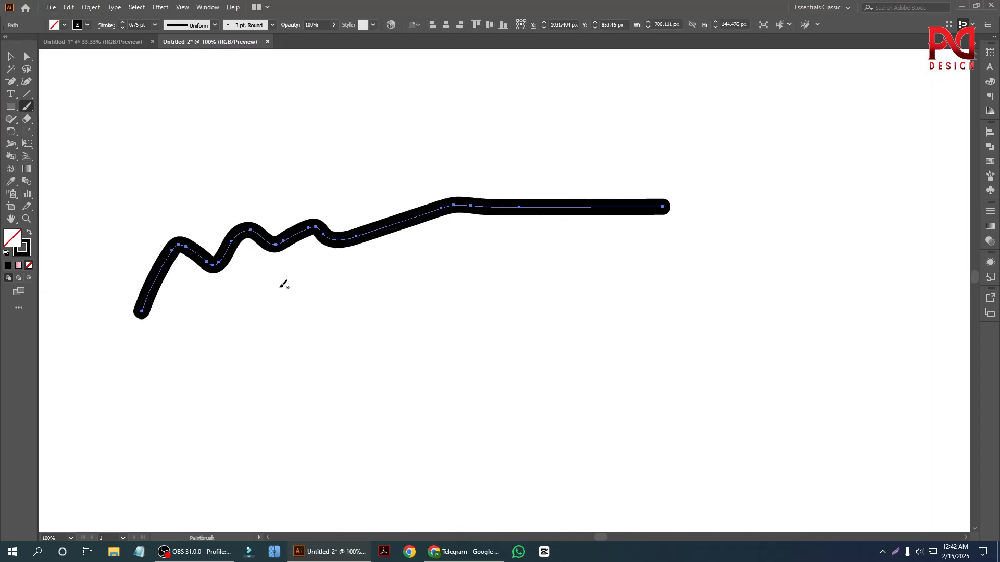
Set the Paintbrush fidelity to Smooth and paint a gently curved stroke below the wavy stroke
{"action": "double_click", "coordinate": [26, 107]}
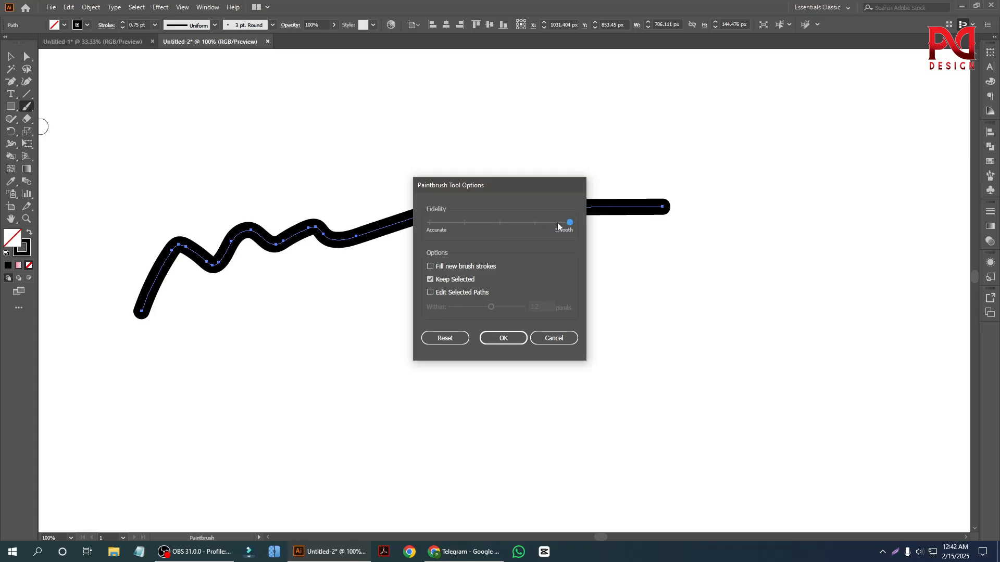
{"action": "left_click", "coordinate": [510, 337]}
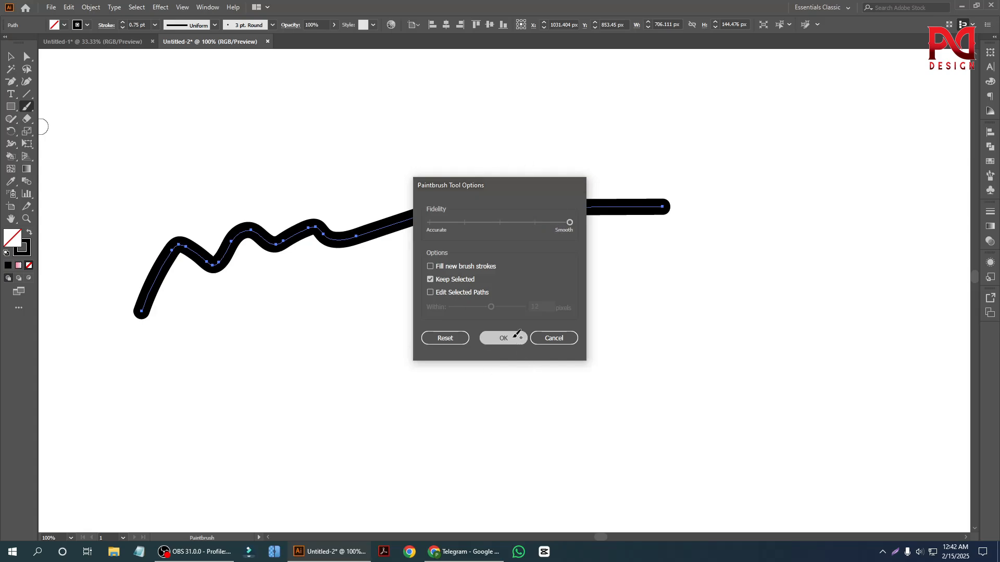
{"action": "mouse_move", "coordinate": [276, 408]}
{"action": "left_mouse_down"}
{"action": "mouse_move", "coordinate": [322, 375]}
{"action": "mouse_move", "coordinate": [454, 374]}
{"action": "mouse_move", "coordinate": [672, 339]}
{"action": "left_mouse_up"}
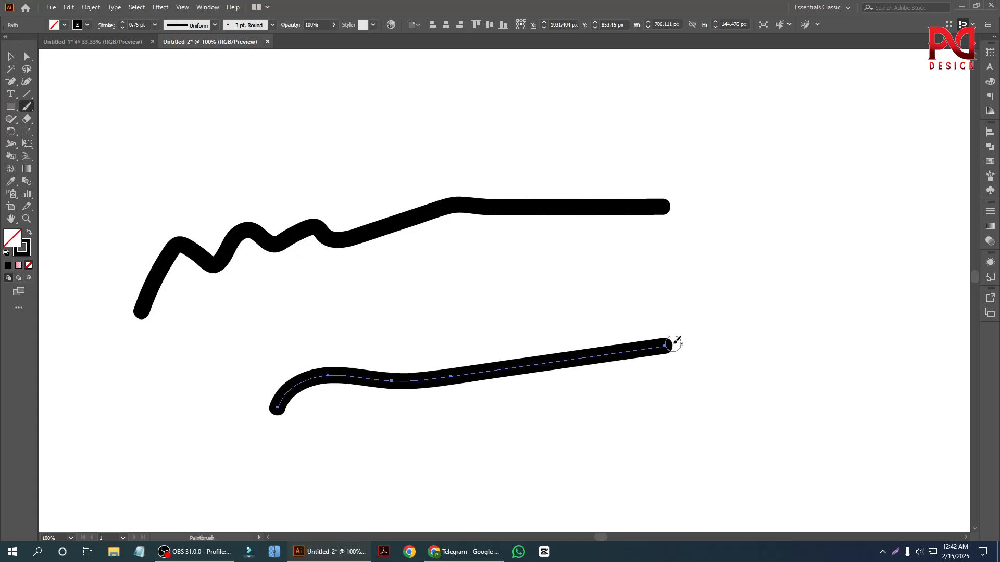
Paint another curved stroke with a straight end above the wavy stroke, about 516 px wide and 135 px high
{"action": "scroll", "coordinate": [397, 404], "scroll_direction": "up", "scroll_amount": 2}
{"action": "mouse_move", "coordinate": [304, 232]}
{"action": "left_mouse_down"}
{"action": "mouse_move", "coordinate": [329, 157]}
{"action": "mouse_move", "coordinate": [692, 126]}
{"action": "left_mouse_up"}
{"action": "scroll", "coordinate": [389, 182], "scroll_direction": "up", "scroll_amount": 1}
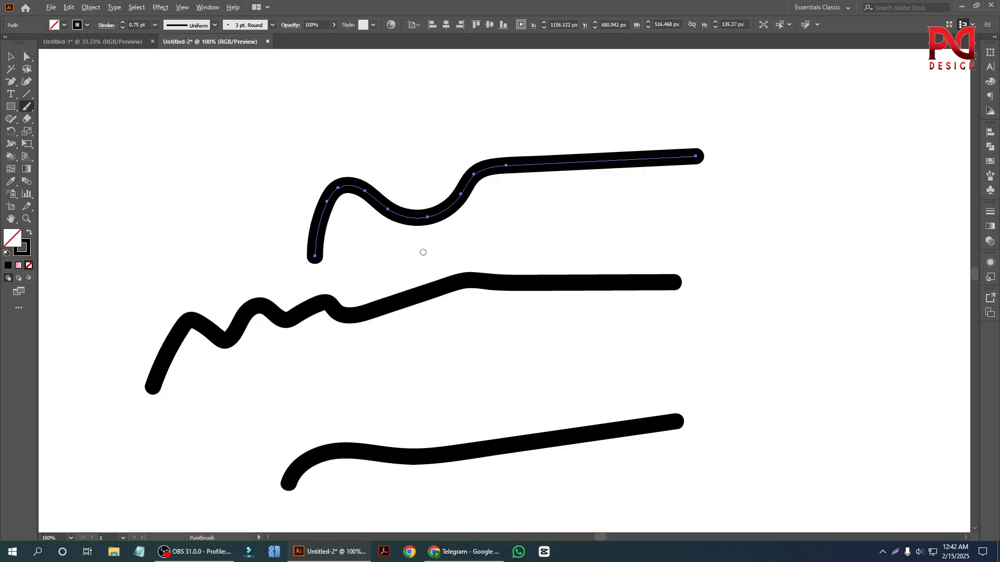
{"action": "scroll", "coordinate": [423, 253], "scroll_direction": "down", "scroll_amount": 1}
{"action": "scroll", "coordinate": [432, 253], "scroll_direction": "down", "scroll_amount": 1}
Deselect the top stroke, inspect the path of the wavy middle stroke, and deselect it
{"action": "left_click", "coordinate": [12, 57]}
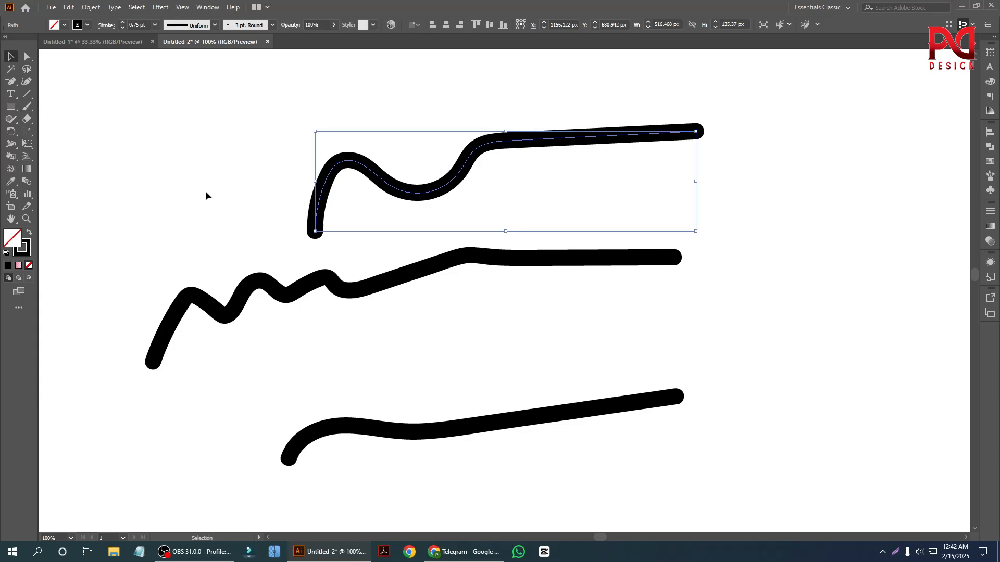
{"action": "left_click", "coordinate": [205, 191]}
{"action": "scroll", "coordinate": [314, 296], "scroll_direction": "down", "scroll_amount": 2}
{"action": "left_click", "coordinate": [282, 259]}
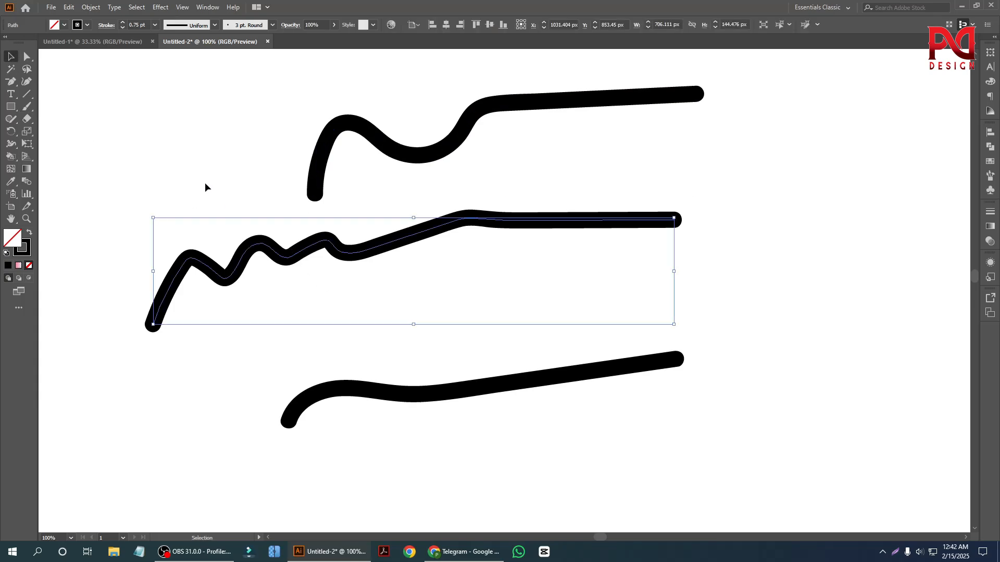
{"action": "left_click", "coordinate": [204, 184]}
{"action": "left_click", "coordinate": [27, 120]}
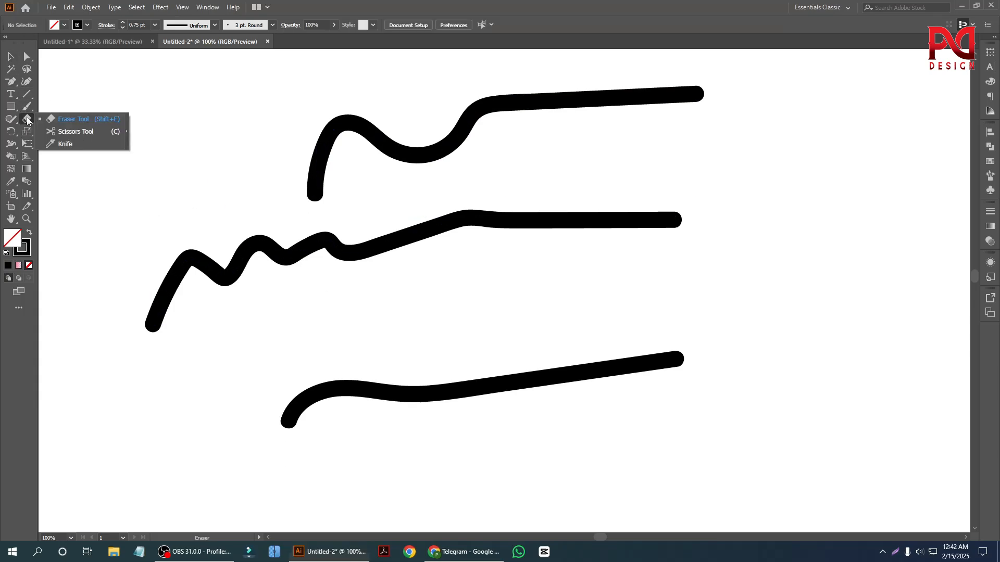
{"action": "double_click", "coordinate": [27, 119]}
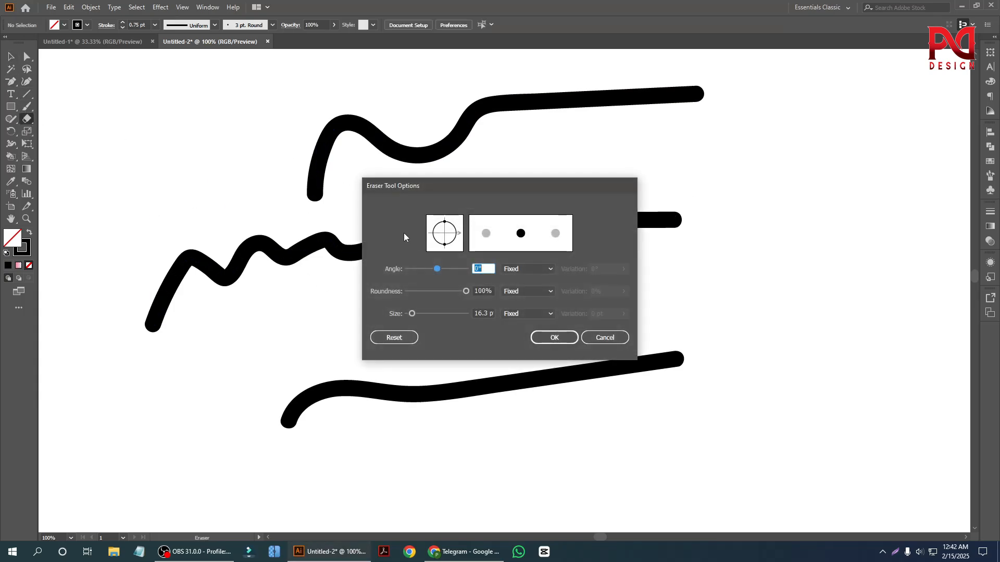
{"action": "left_click", "coordinate": [602, 343]}
{"action": "left_click", "coordinate": [27, 119]}
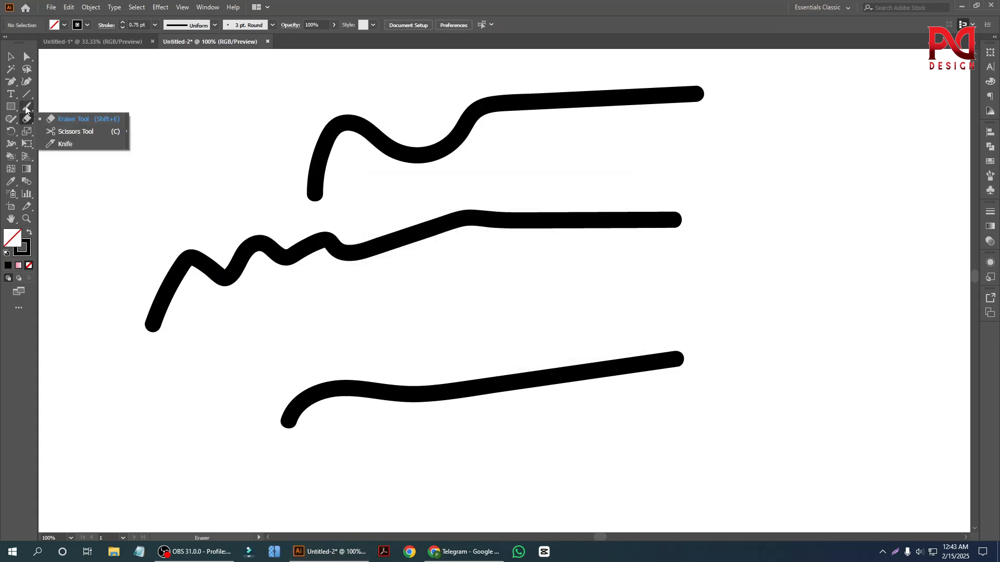
Set the Paintbrush fidelity to Accurate and paint a short wavy stroke above the others, about 217 px wide and 60 px high
{"action": "double_click", "coordinate": [27, 107]}
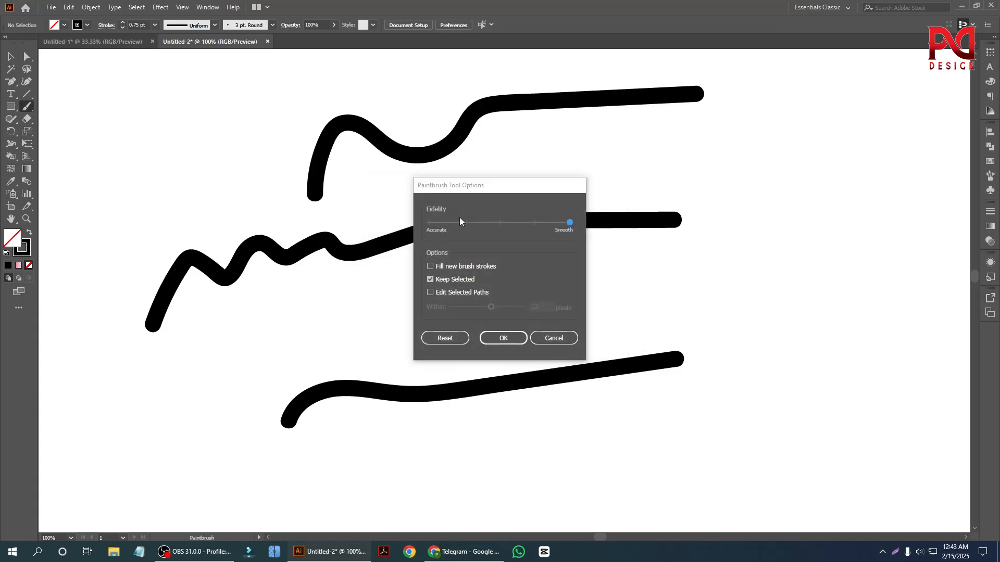
{"action": "left_click", "coordinate": [461, 223]}
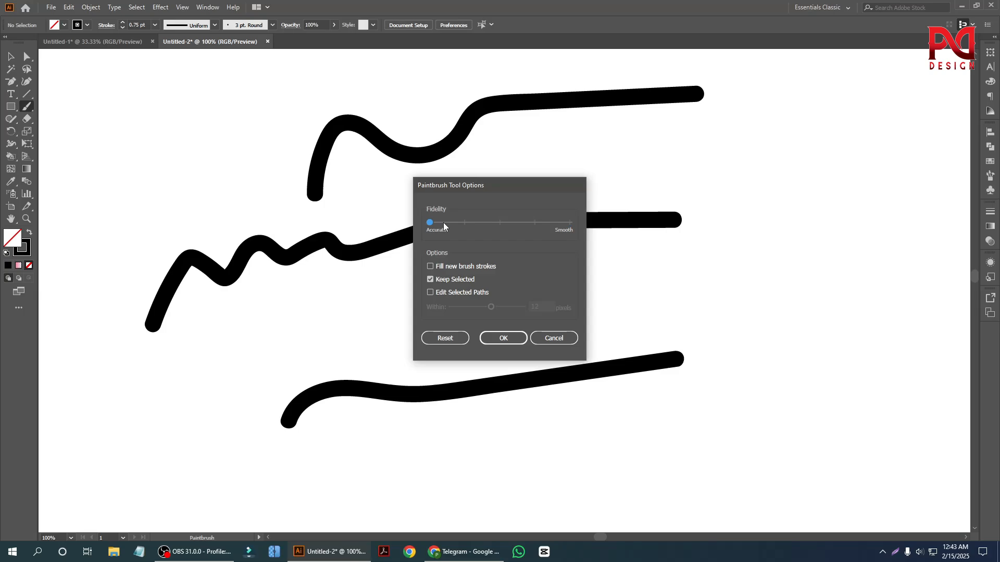
{"action": "left_click", "coordinate": [503, 338]}
{"action": "scroll", "coordinate": [453, 354], "scroll_direction": "up", "scroll_amount": 5}
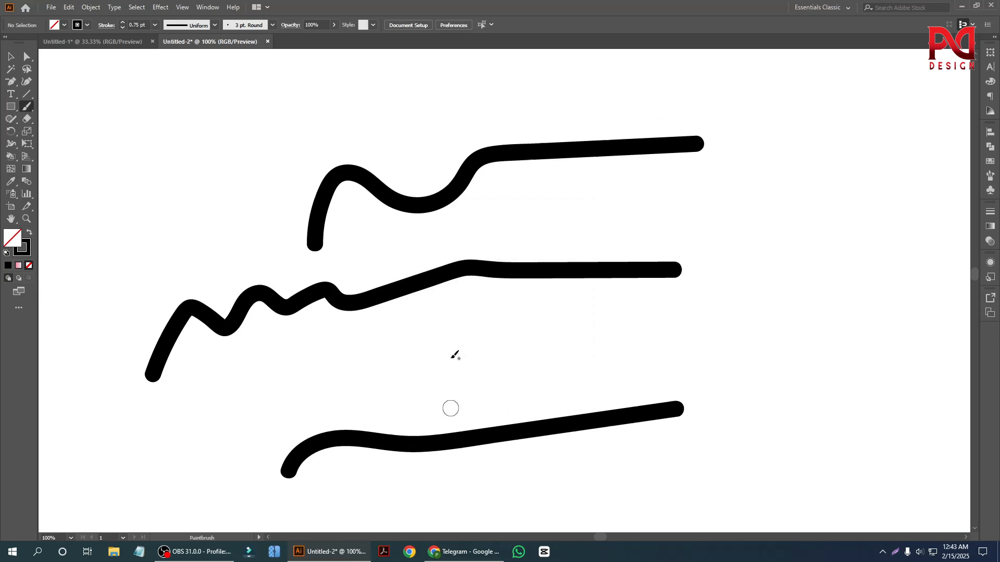
{"action": "mouse_move", "coordinate": [248, 264]}
{"action": "left_mouse_down"}
{"action": "mouse_move", "coordinate": [306, 236]}
{"action": "mouse_move", "coordinate": [409, 216]}
{"action": "left_mouse_up"}
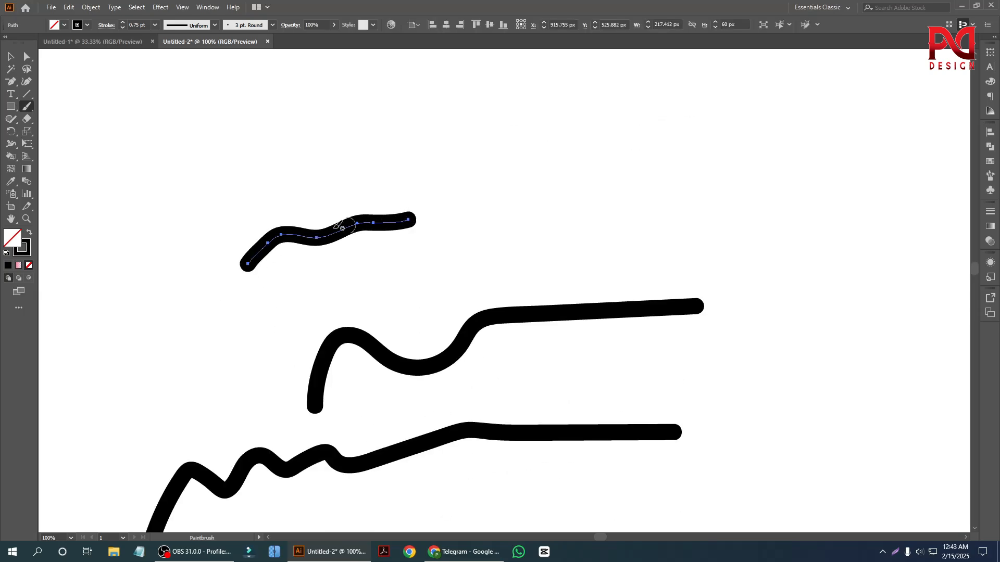
{"action": "key", "text": "ctrl+equal"}
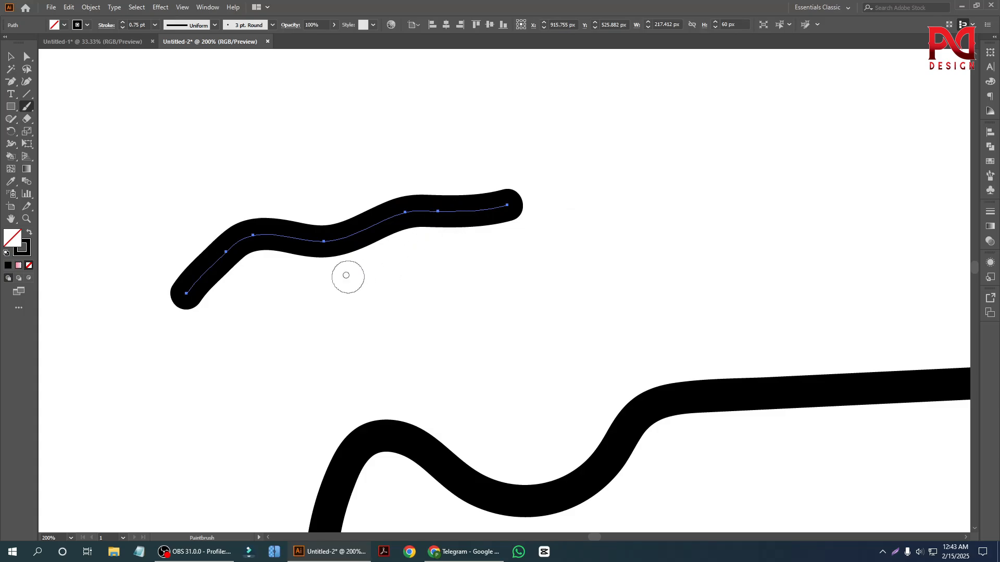
{"action": "scroll", "coordinate": [232, 268], "scroll_direction": "up", "scroll_amount": 2}
{"action": "scroll", "coordinate": [323, 281], "scroll_direction": "down", "scroll_amount": 2}
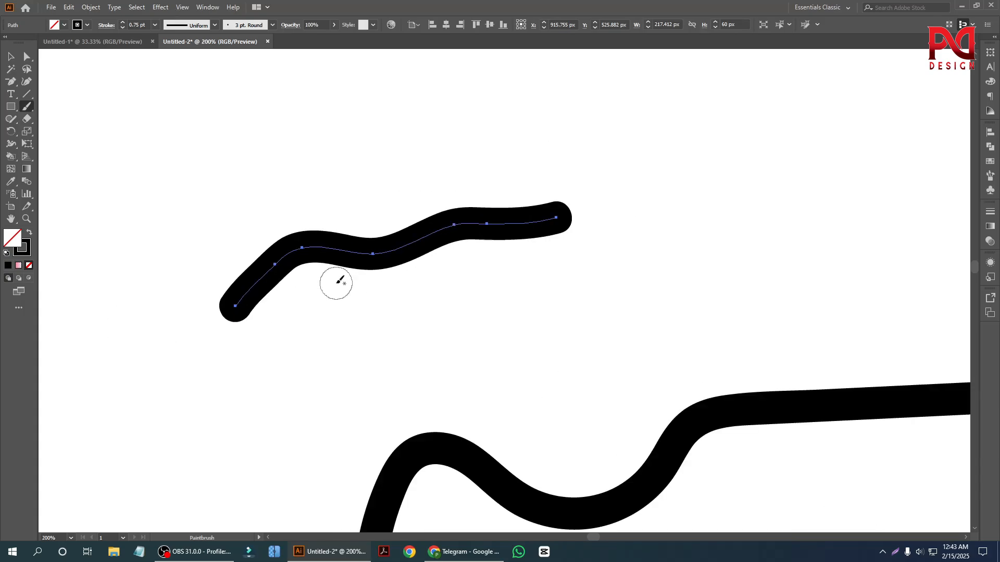
{"action": "scroll", "coordinate": [354, 271], "scroll_direction": "down", "scroll_amount": 2}
{"action": "scroll", "coordinate": [288, 266], "scroll_direction": "up", "scroll_amount": 1}
{"action": "scroll", "coordinate": [287, 266], "scroll_direction": "up", "scroll_amount": 2}
{"action": "scroll", "coordinate": [314, 267], "scroll_direction": "down", "scroll_amount": 2}
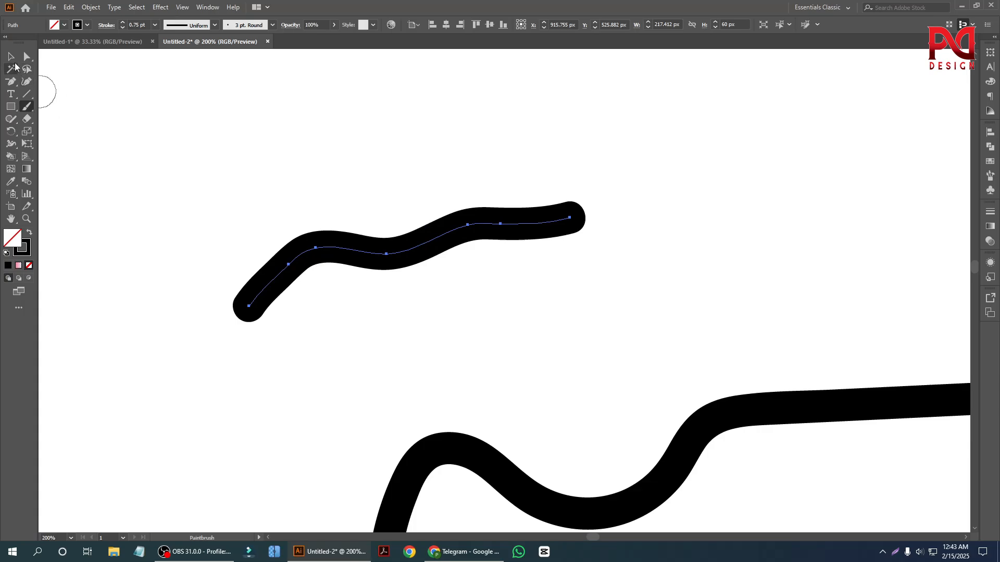
Examine the short stroke up close, first deselected and again with its path selected
{"action": "left_click", "coordinate": [10, 55]}
{"action": "left_click", "coordinate": [339, 281]}
{"action": "scroll", "coordinate": [383, 283], "scroll_direction": "down", "scroll_amount": 2}
{"action": "scroll", "coordinate": [383, 283], "scroll_direction": "down", "scroll_amount": 1}
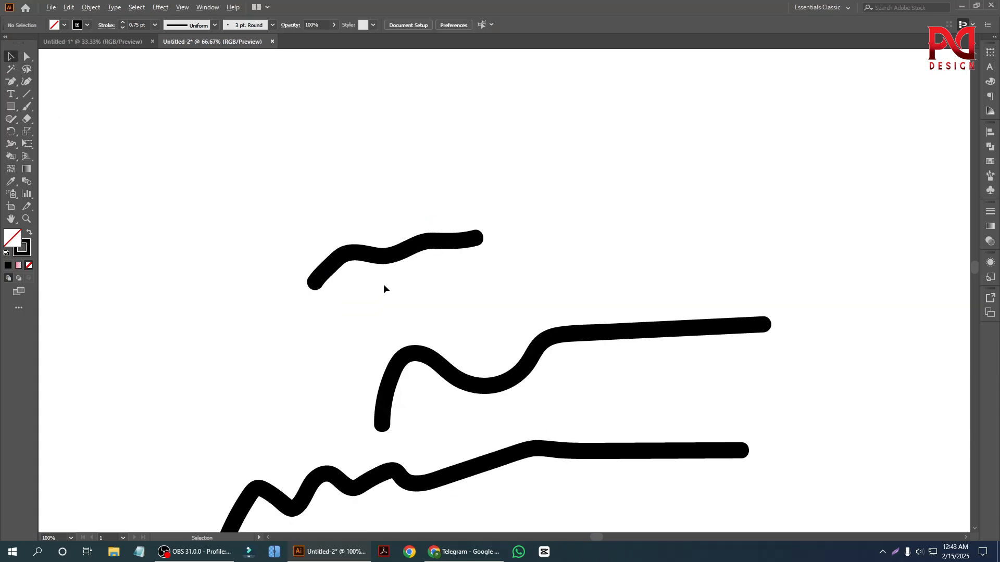
{"action": "scroll", "coordinate": [388, 281], "scroll_direction": "down", "scroll_amount": 1}
{"action": "scroll", "coordinate": [388, 277], "scroll_direction": "up", "scroll_amount": 1}
{"action": "scroll", "coordinate": [389, 279], "scroll_direction": "up", "scroll_amount": 1}
{"action": "left_click_drag", "start_coordinate": [295, 231], "coordinate": [380, 340]}
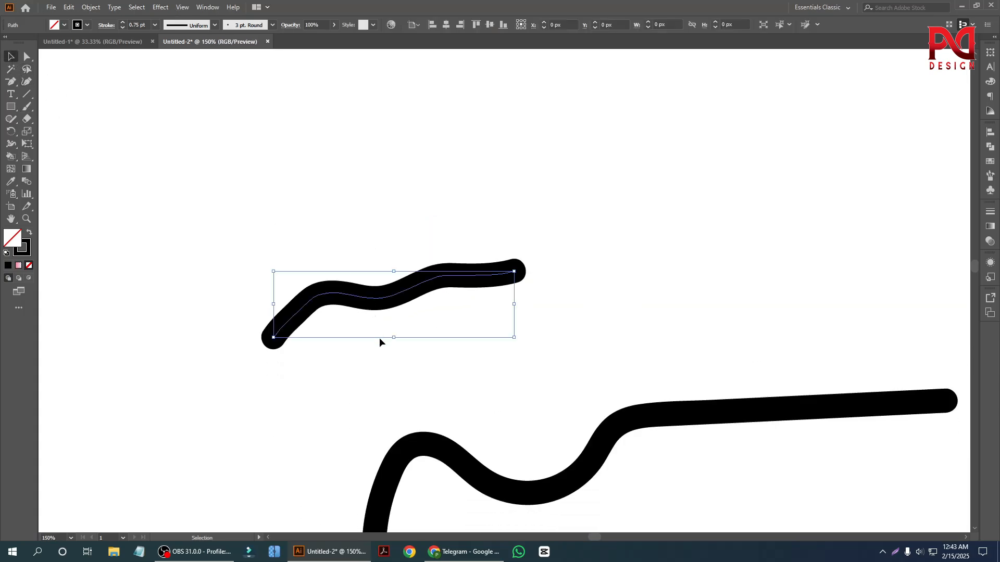
{"action": "scroll", "coordinate": [382, 339], "scroll_direction": "down", "scroll_amount": 1}
{"action": "scroll", "coordinate": [409, 320], "scroll_direction": "up", "scroll_amount": 1}
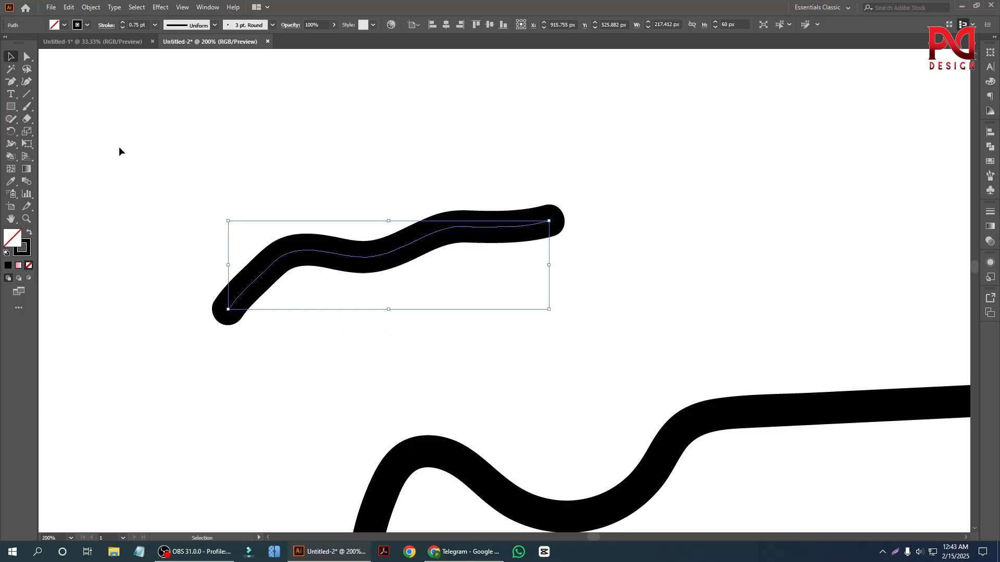
Paint a longer stroke with the Paintbrush above the short one, about 300 px wide and 42 px high
{"action": "left_click", "coordinate": [29, 107]}
{"action": "scroll", "coordinate": [250, 272], "scroll_direction": "up", "scroll_amount": 1}
{"action": "mouse_move", "coordinate": [194, 223]}
{"action": "left_mouse_down"}
{"action": "mouse_move", "coordinate": [476, 158]}
{"action": "mouse_move", "coordinate": [639, 167]}
{"action": "left_mouse_up"}
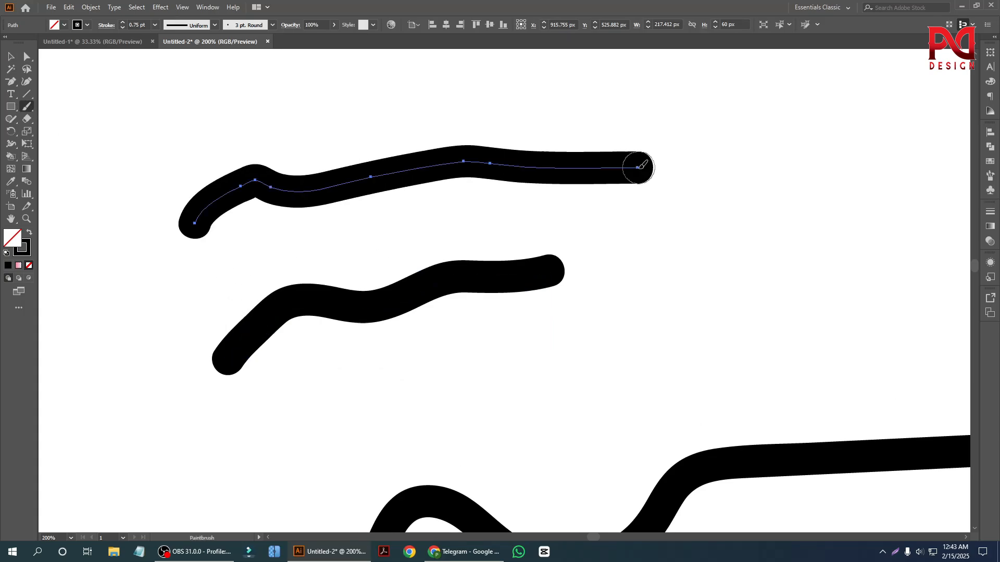
{"action": "scroll", "coordinate": [391, 190], "scroll_direction": "up", "scroll_amount": 1}
{"action": "scroll", "coordinate": [373, 201], "scroll_direction": "up", "scroll_amount": 1}
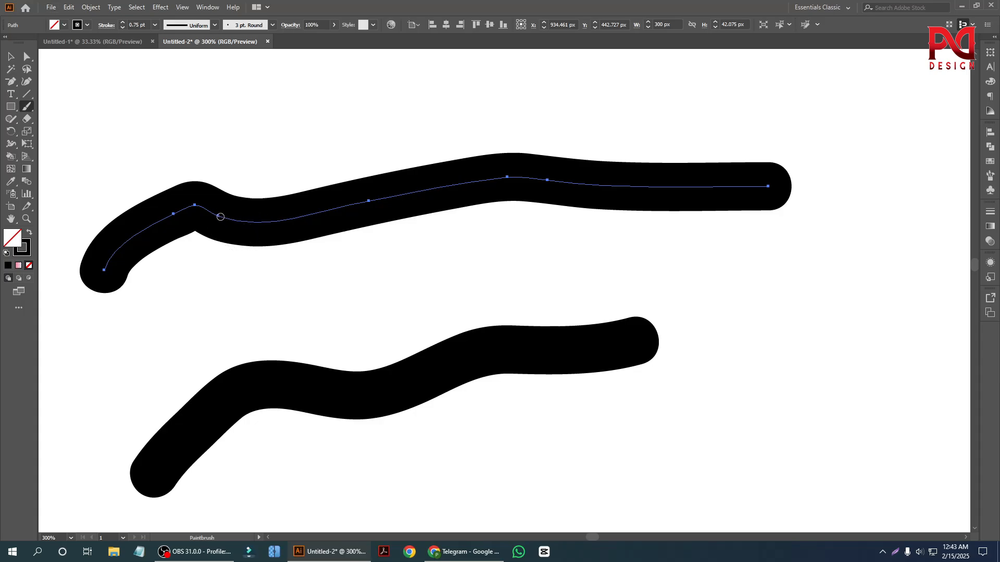
Retrace the bends along the selected top stroke's path to smooth it
{"action": "mouse_move", "coordinate": [205, 207]}
{"action": "left_mouse_down"}
{"action": "mouse_move", "coordinate": [217, 229]}
{"action": "mouse_move", "coordinate": [177, 214]}
{"action": "left_mouse_up"}
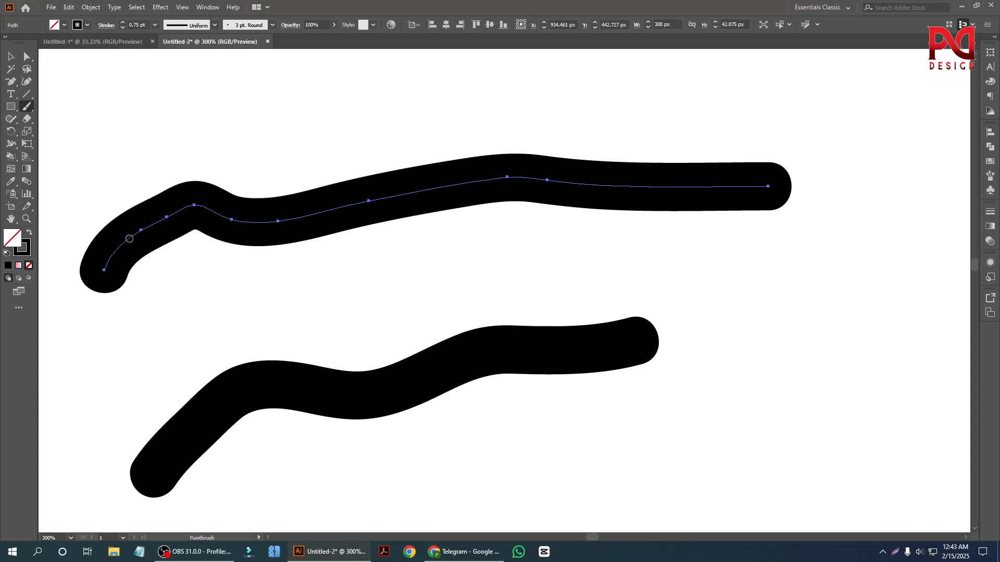
{"action": "mouse_move", "coordinate": [202, 208]}
{"action": "left_mouse_down"}
{"action": "mouse_move", "coordinate": [286, 224]}
{"action": "mouse_move", "coordinate": [258, 227]}
{"action": "left_mouse_up"}
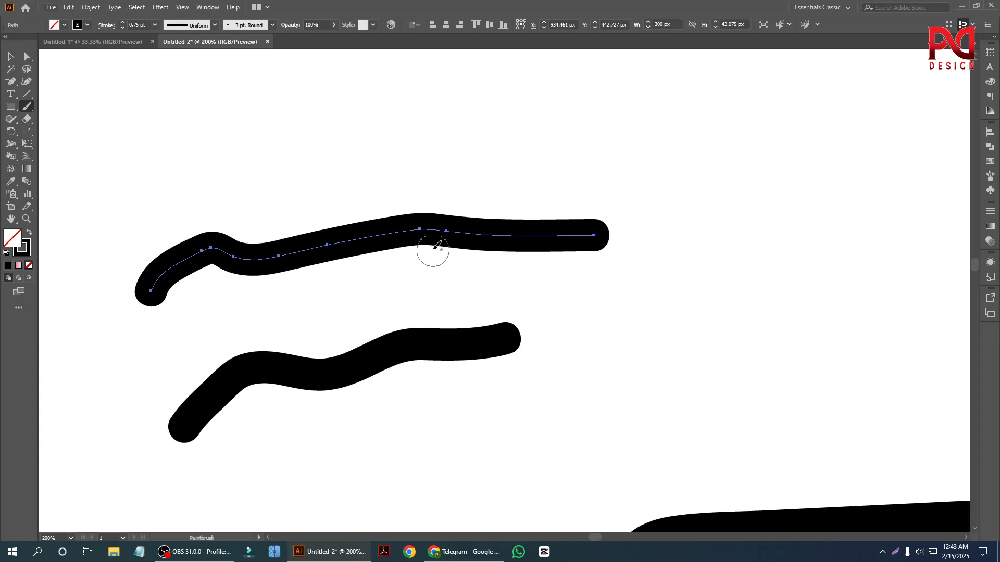
{"action": "scroll", "coordinate": [431, 245], "scroll_direction": "up", "scroll_amount": 1}
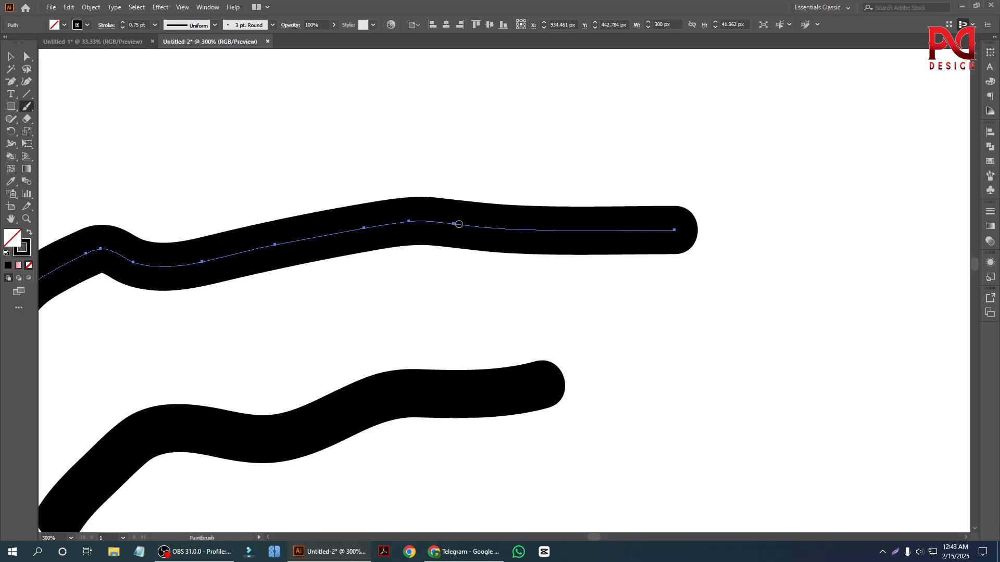
{"action": "scroll", "coordinate": [443, 277], "scroll_direction": "down", "scroll_amount": 3}
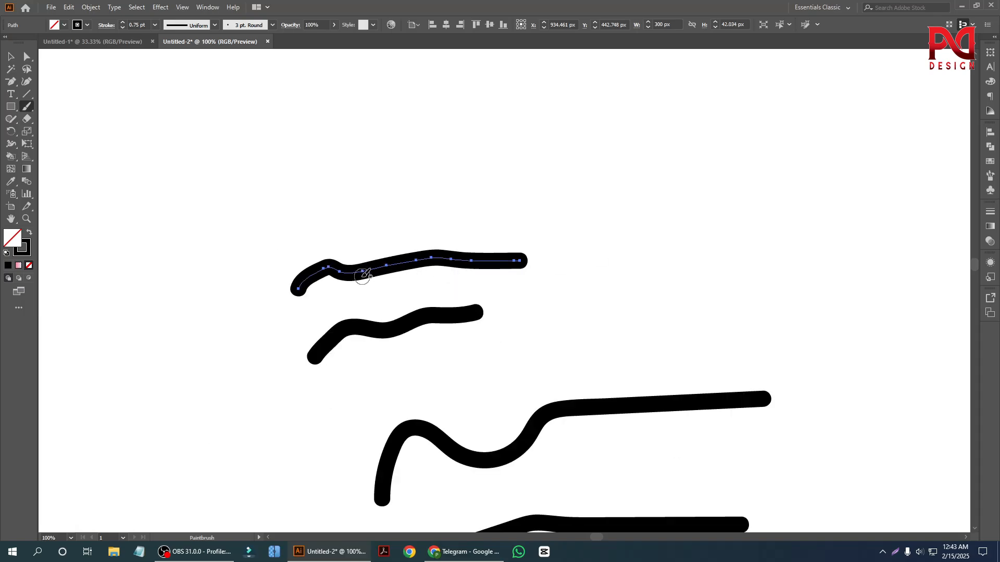
{"action": "scroll", "coordinate": [370, 274], "scroll_direction": "down", "scroll_amount": 1}
{"action": "scroll", "coordinate": [401, 286], "scroll_direction": "up", "scroll_amount": 1}
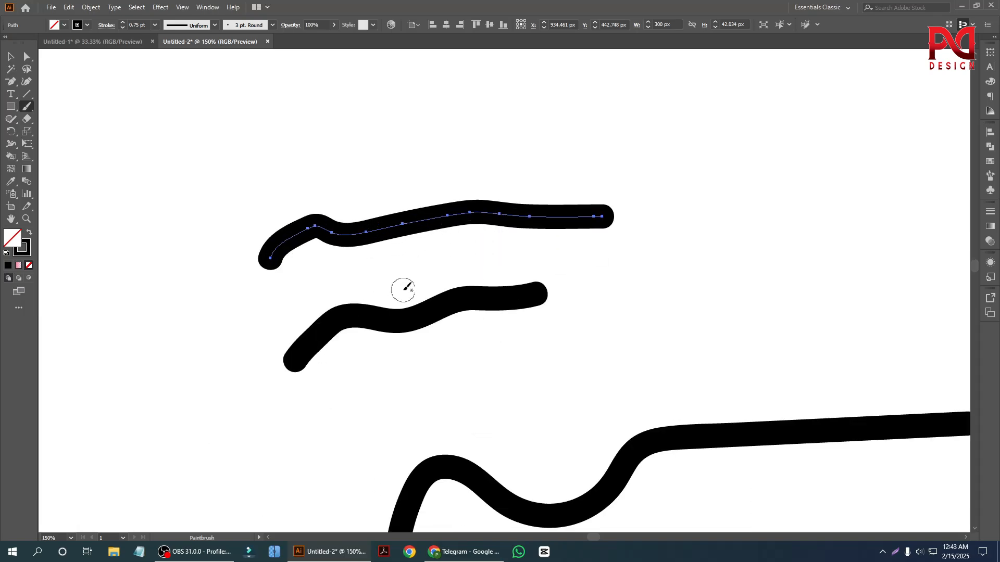
Turn on Edit Selected Paths within 12 pixels for the Paintbrush and deselect the top stroke
{"action": "double_click", "coordinate": [29, 106]}
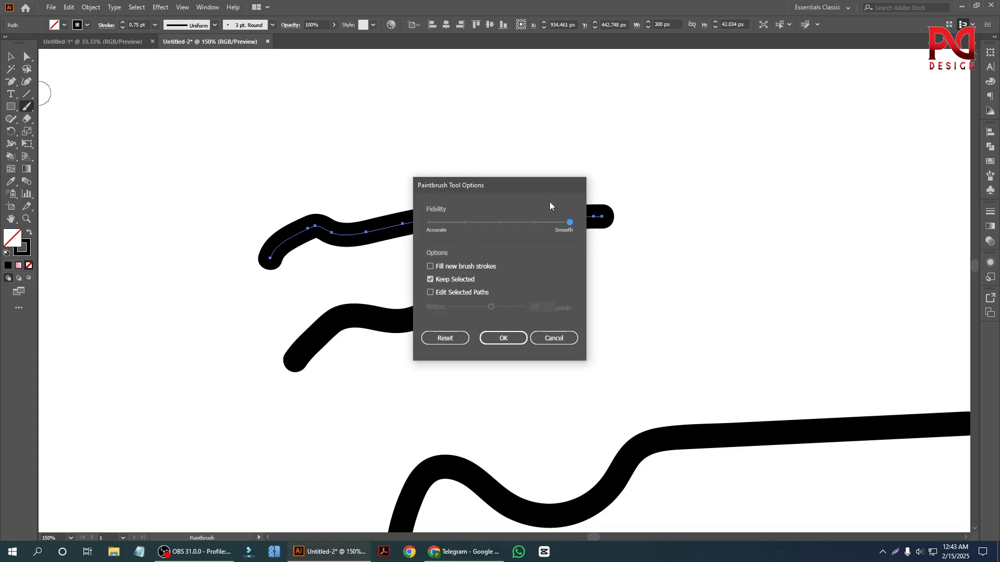
{"action": "left_click", "coordinate": [430, 293]}
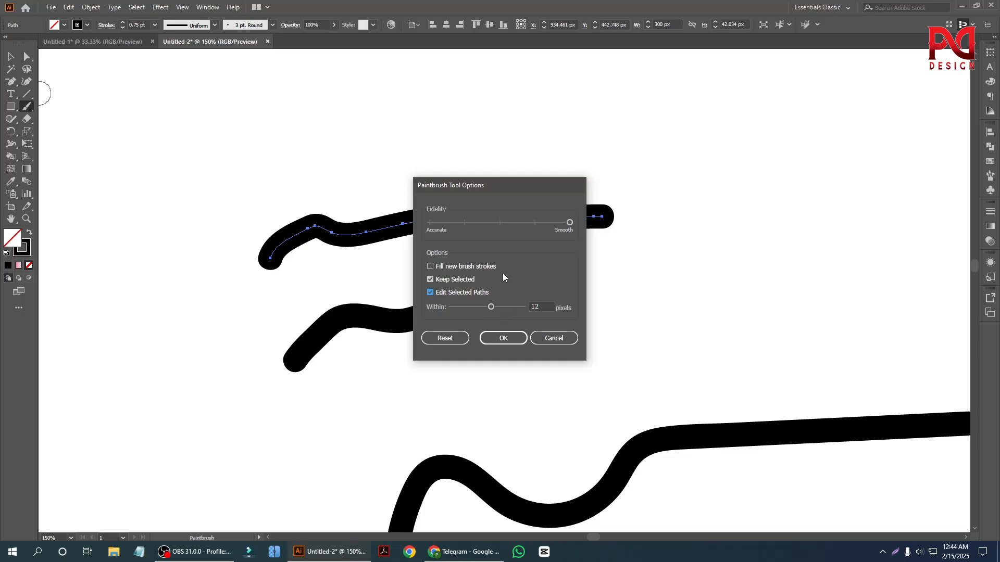
{"action": "left_click", "coordinate": [503, 338]}
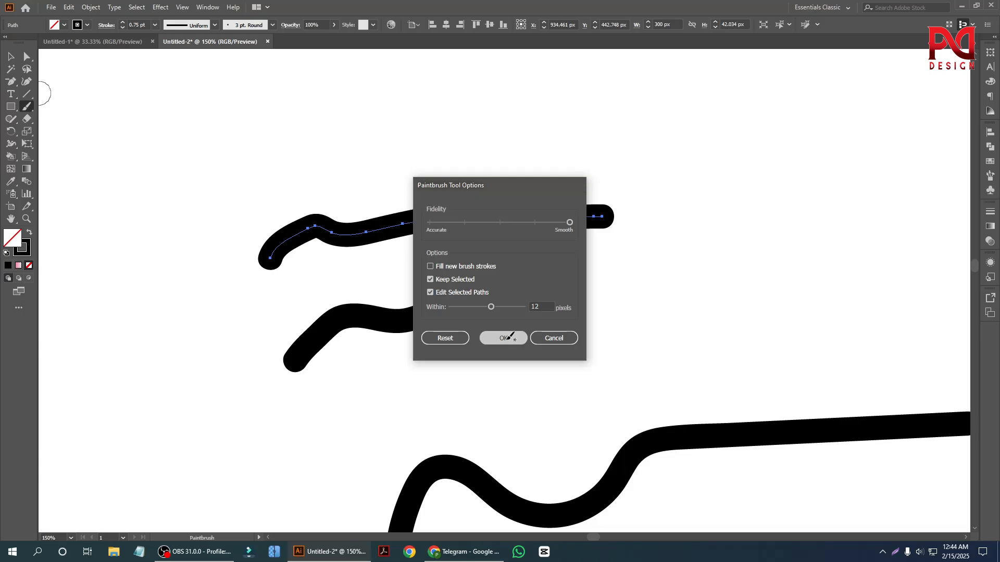
{"action": "scroll", "coordinate": [341, 384], "scroll_direction": "up", "scroll_amount": 5}
{"action": "left_click", "coordinate": [10, 56]}
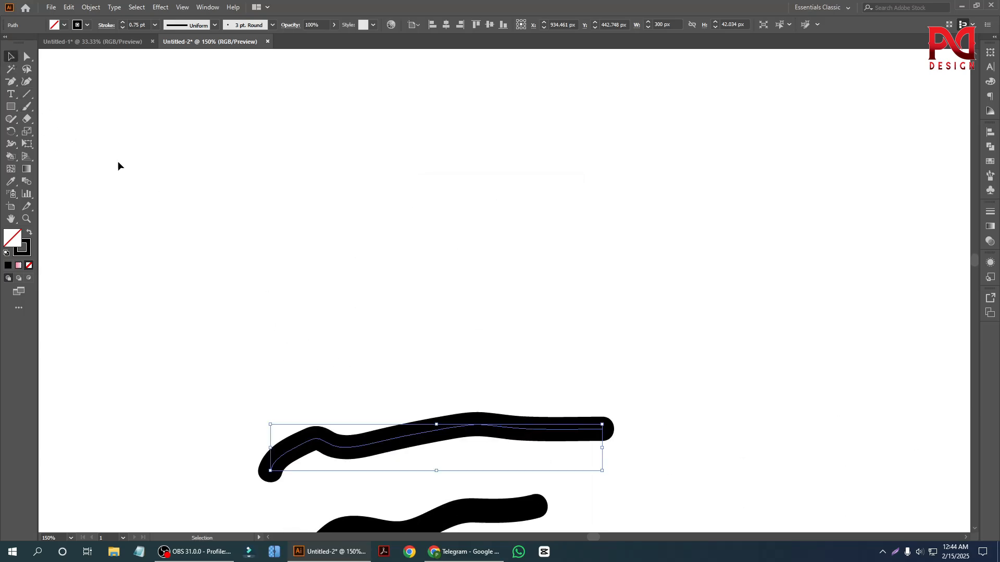
{"action": "left_click", "coordinate": [295, 278]}
Review the Paintbrush options with the empty area above the top stroke in view
{"action": "left_click", "coordinate": [27, 107]}
{"action": "scroll", "coordinate": [273, 310], "scroll_direction": "up", "scroll_amount": 5}
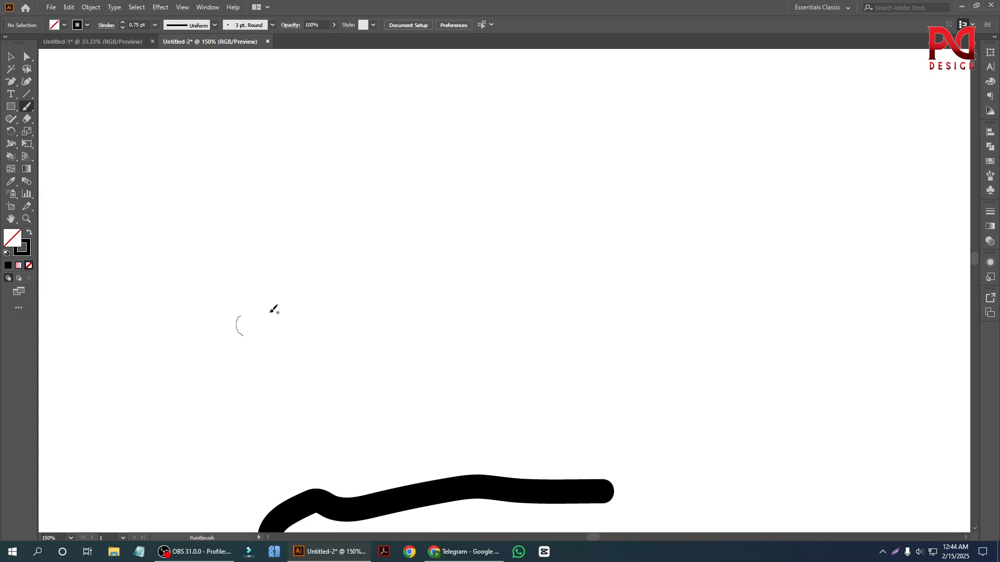
{"action": "scroll", "coordinate": [269, 311], "scroll_direction": "down", "scroll_amount": 2}
{"action": "scroll", "coordinate": [248, 307], "scroll_direction": "up", "scroll_amount": 1}
{"action": "scroll", "coordinate": [249, 307], "scroll_direction": "down", "scroll_amount": 2}
{"action": "scroll", "coordinate": [248, 307], "scroll_direction": "up", "scroll_amount": 2}
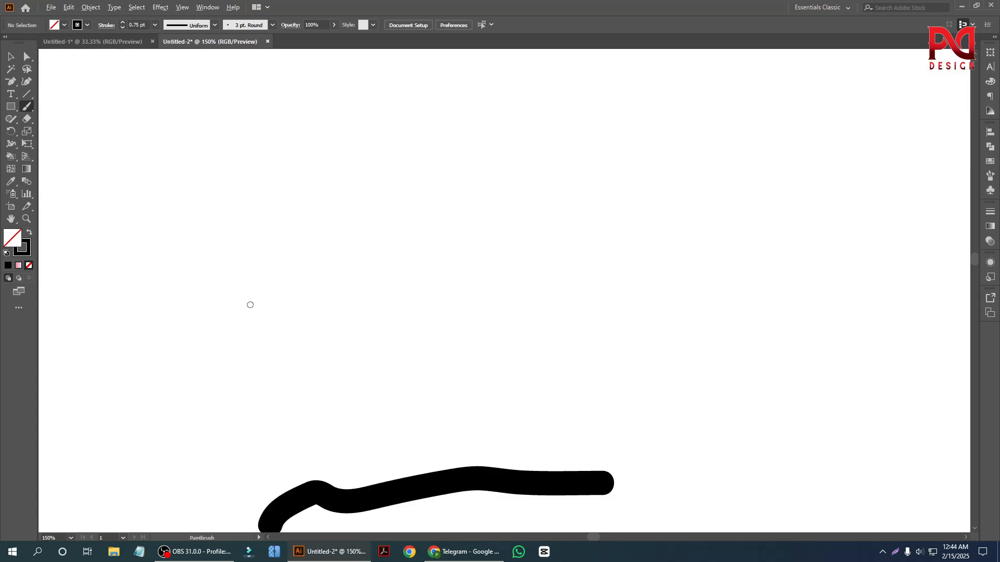
{"action": "double_click", "coordinate": [27, 108]}
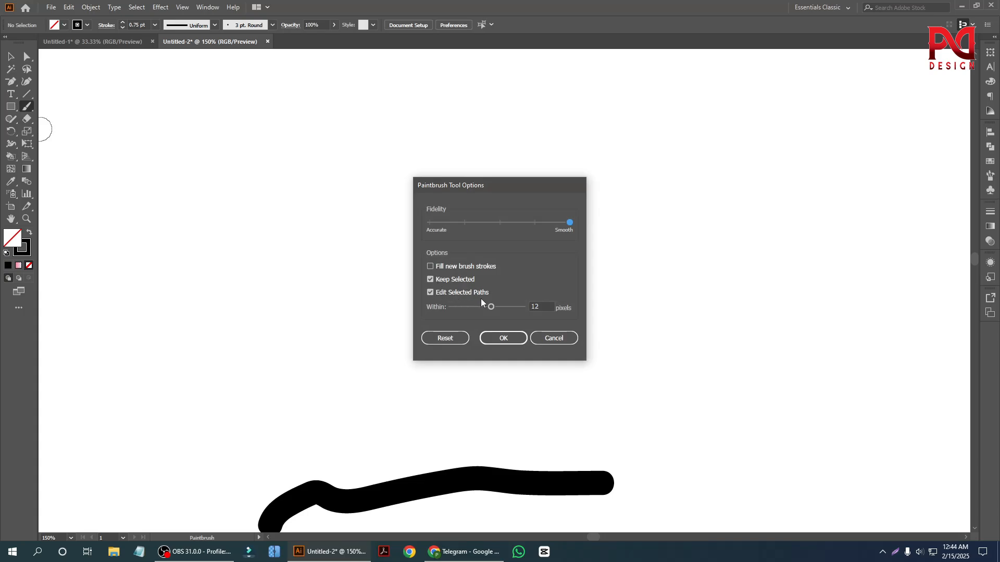
{"action": "left_click", "coordinate": [503, 338]}
{"action": "scroll", "coordinate": [256, 273], "scroll_direction": "up", "scroll_amount": 1}
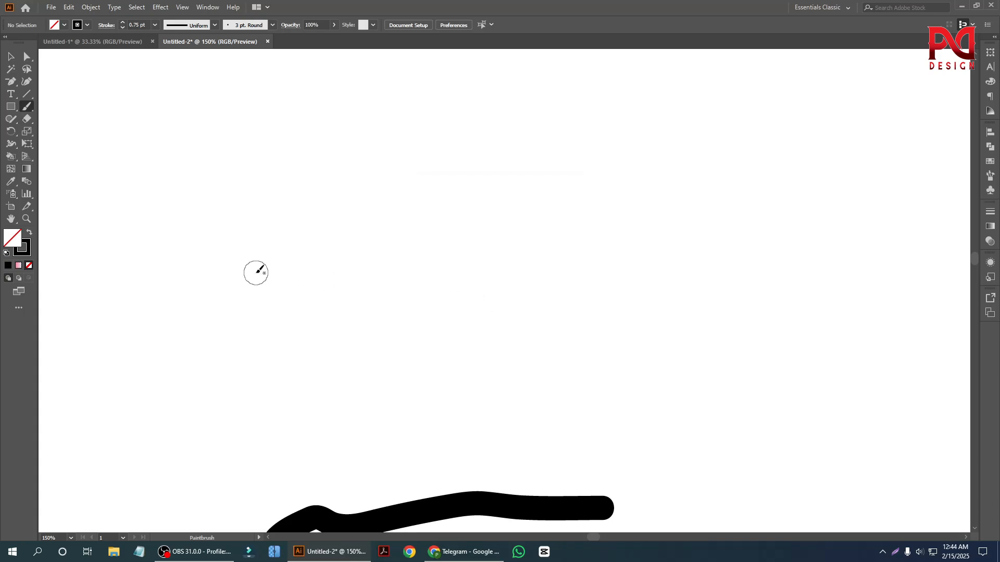
{"action": "scroll", "coordinate": [253, 270], "scroll_direction": "up", "scroll_amount": 1}
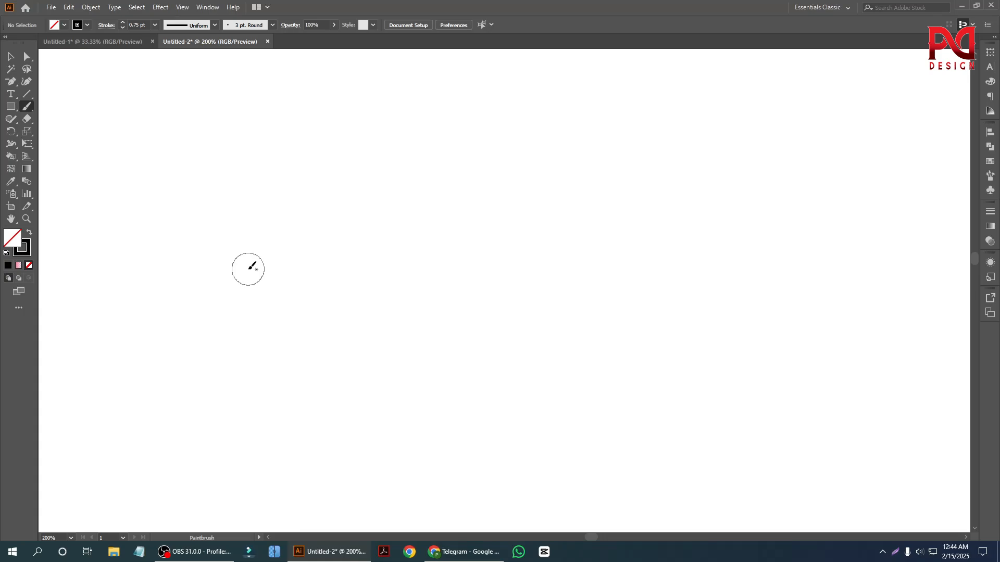
Shrink the brush and paint a small arch-shaped closed loop above the strokes, about 39 px wide and 55 px high
{"action": "key", "text": "bracketleft"}
{"action": "key", "text": "bracketleft"}
{"action": "key", "text": "bracketleft"}
{"action": "key", "text": "bracketleft"}
{"action": "key", "text": "bracketleft"}
{"action": "key", "text": "bracketleft"}
{"action": "key", "text": "bracketleft"}
{"action": "mouse_move", "coordinate": [250, 264]}
{"action": "left_mouse_down"}
{"action": "mouse_move", "coordinate": [285, 181]}
{"action": "mouse_move", "coordinate": [284, 262]}
{"action": "mouse_move", "coordinate": [253, 264]}
{"action": "left_mouse_up"}
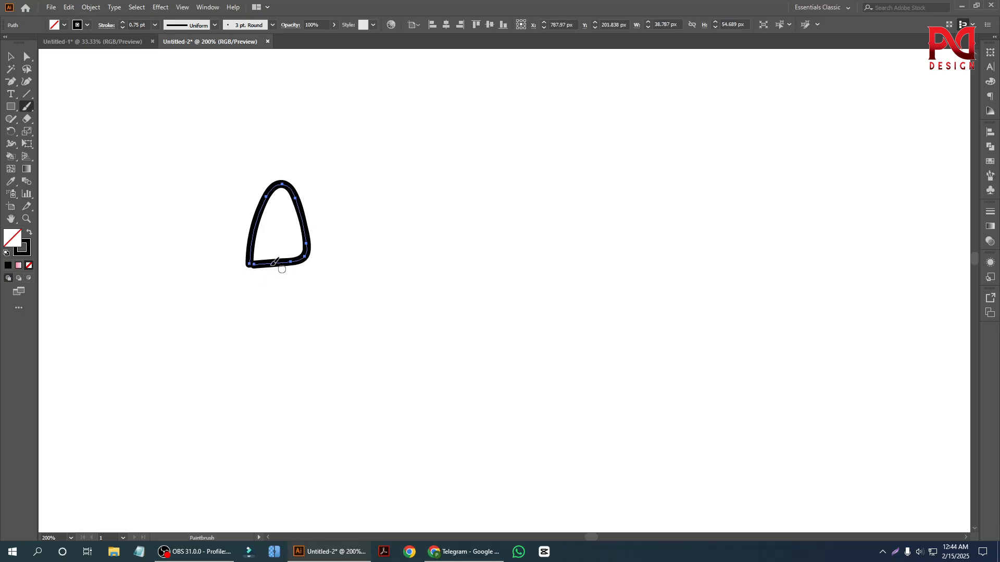
Paint from the selected loop's lower edge to reshape it into a flat oval, about 58 px wide and 17 px high
{"action": "left_click_drag", "start_coordinate": [301, 288], "coordinate": [271, 263]}
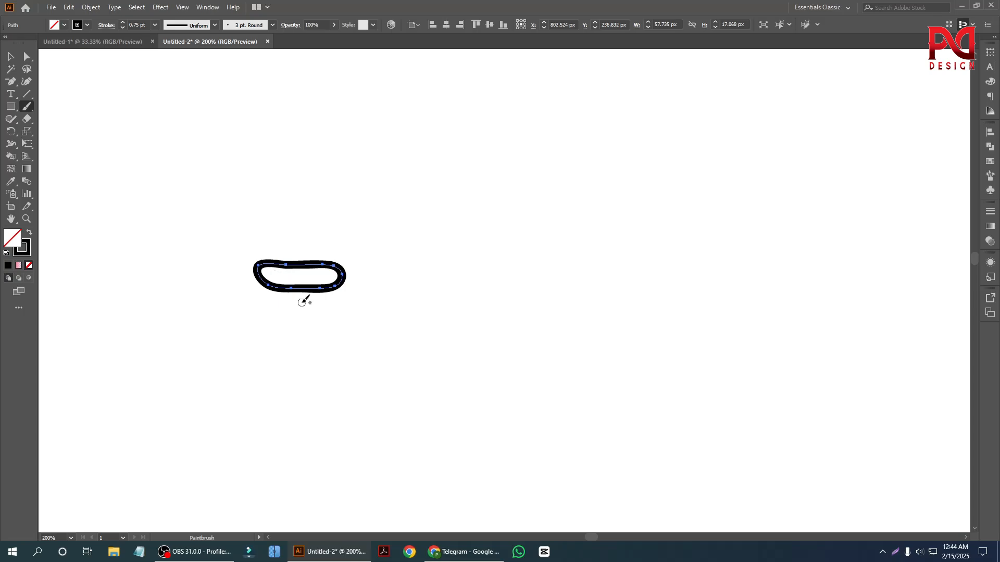
{"action": "scroll", "coordinate": [323, 257], "scroll_direction": "down", "scroll_amount": 1}
{"action": "scroll", "coordinate": [302, 290], "scroll_direction": "up", "scroll_amount": 1}
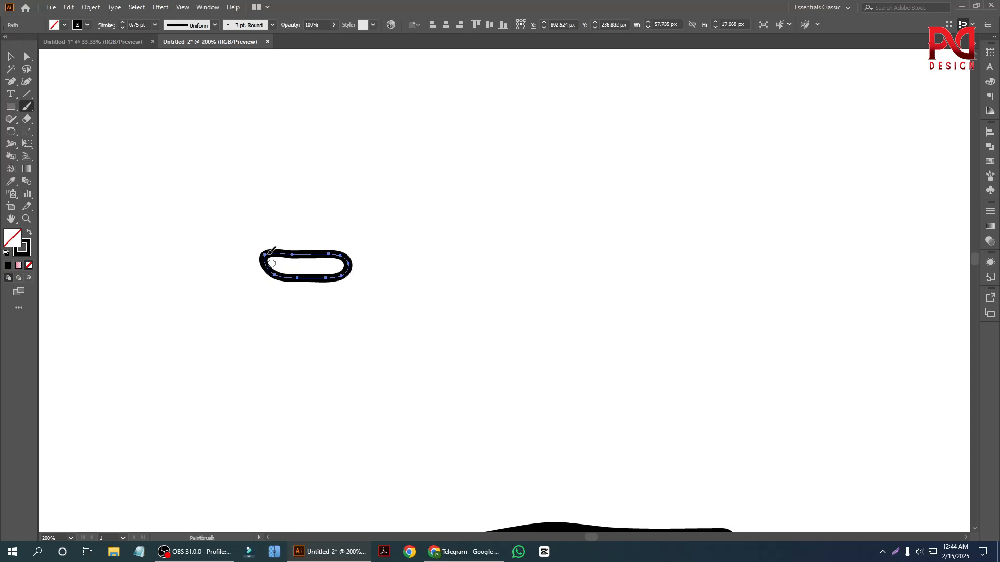
Paint two small overlapping loops above the flat oval and undo both
{"action": "mouse_move", "coordinate": [260, 248]}
{"action": "left_mouse_down"}
{"action": "mouse_move", "coordinate": [280, 212]}
{"action": "mouse_move", "coordinate": [312, 228]}
{"action": "mouse_move", "coordinate": [254, 248]}
{"action": "left_mouse_up"}
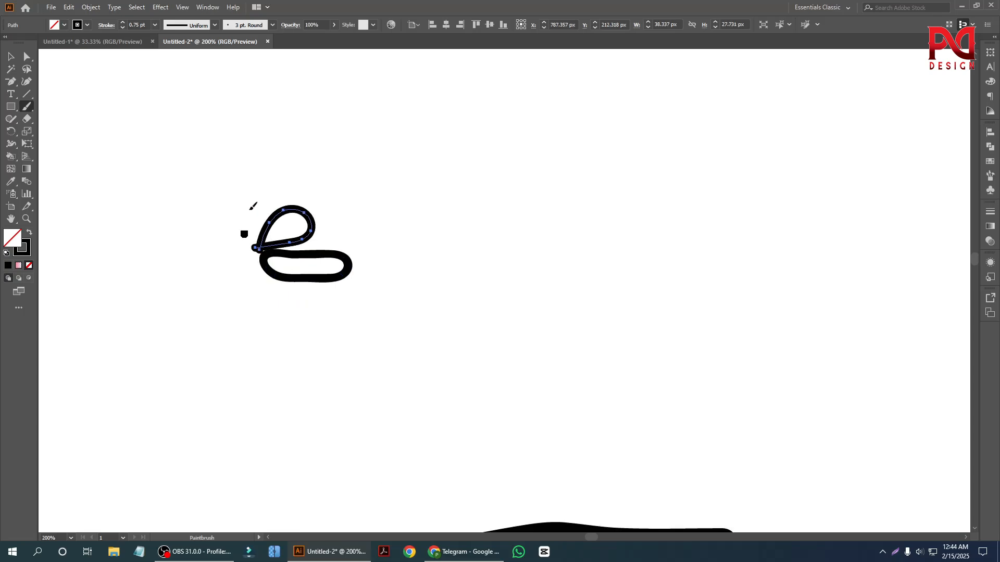
{"action": "mouse_move", "coordinate": [250, 209]}
{"action": "left_mouse_down"}
{"action": "mouse_move", "coordinate": [285, 227]}
{"action": "mouse_move", "coordinate": [245, 235]}
{"action": "left_mouse_up"}
{"action": "scroll", "coordinate": [284, 229], "scroll_direction": "down", "scroll_amount": 1}
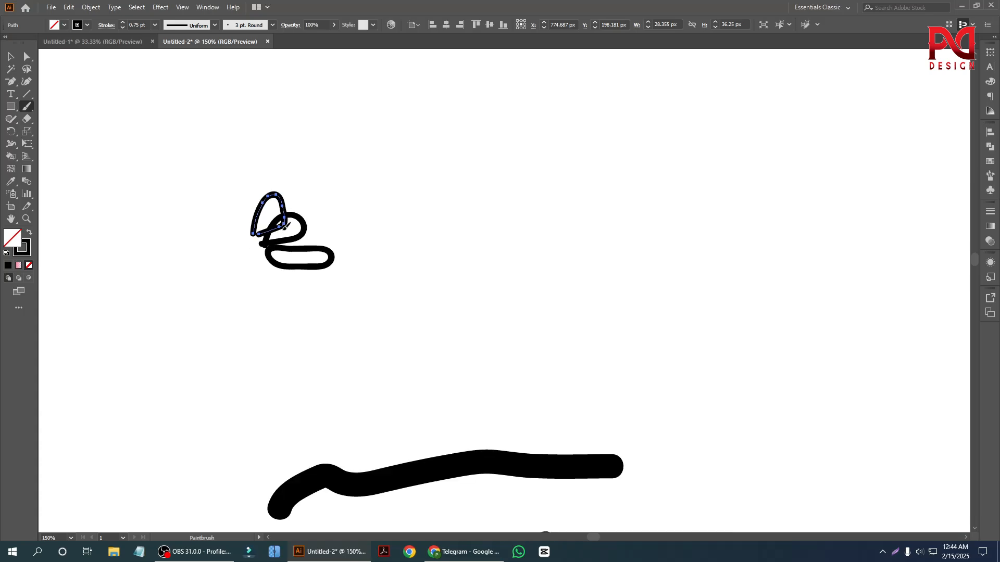
{"action": "scroll", "coordinate": [270, 239], "scroll_direction": "up", "scroll_amount": 1}
{"action": "key", "text": "ctrl+z"}
{"action": "key", "text": "ctrl+z"}
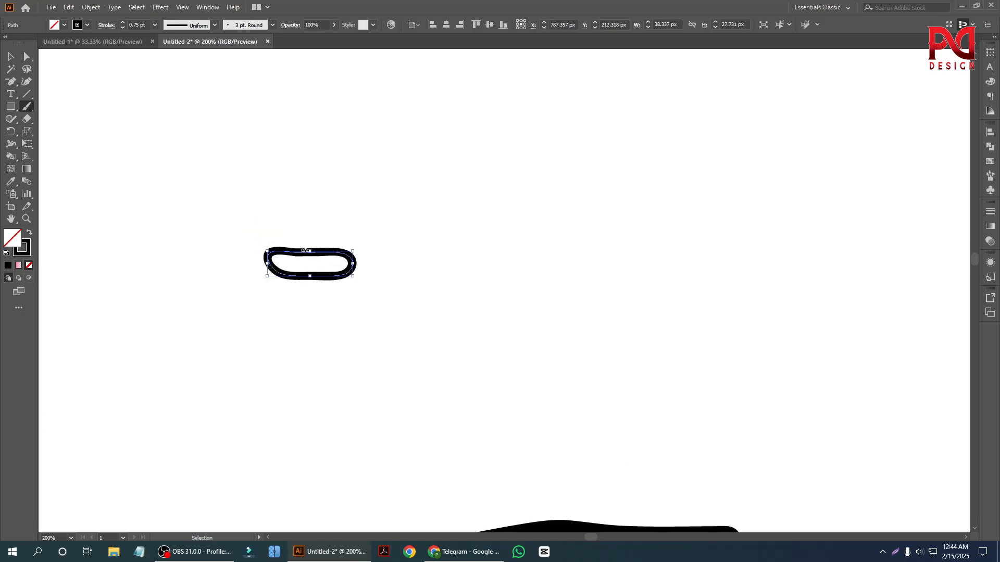
{"action": "left_click_drag", "start_coordinate": [306, 251], "coordinate": [330, 250]}
Turn off Edit Selected Paths for the Paintbrush
{"action": "double_click", "coordinate": [27, 107]}
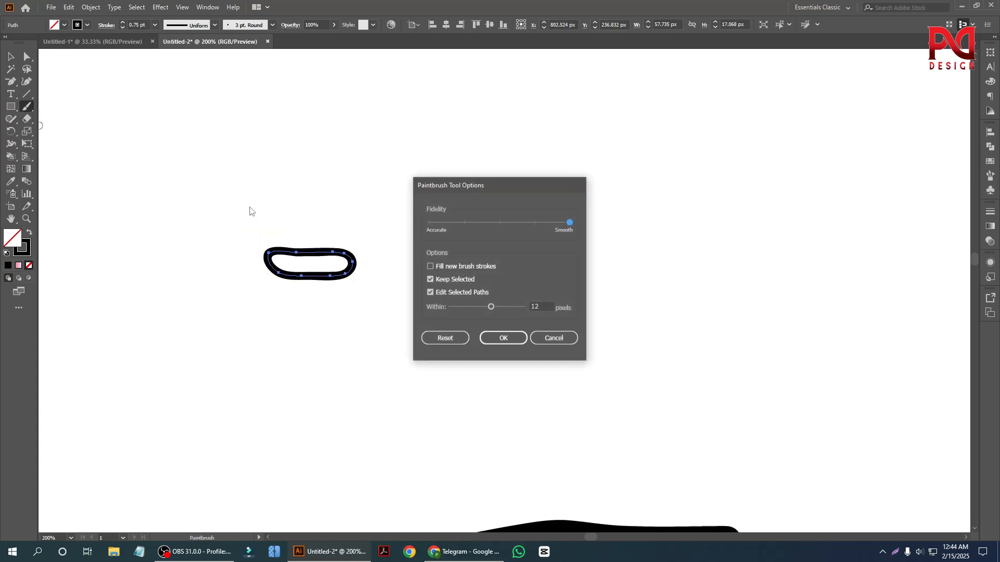
{"action": "left_click", "coordinate": [431, 293]}
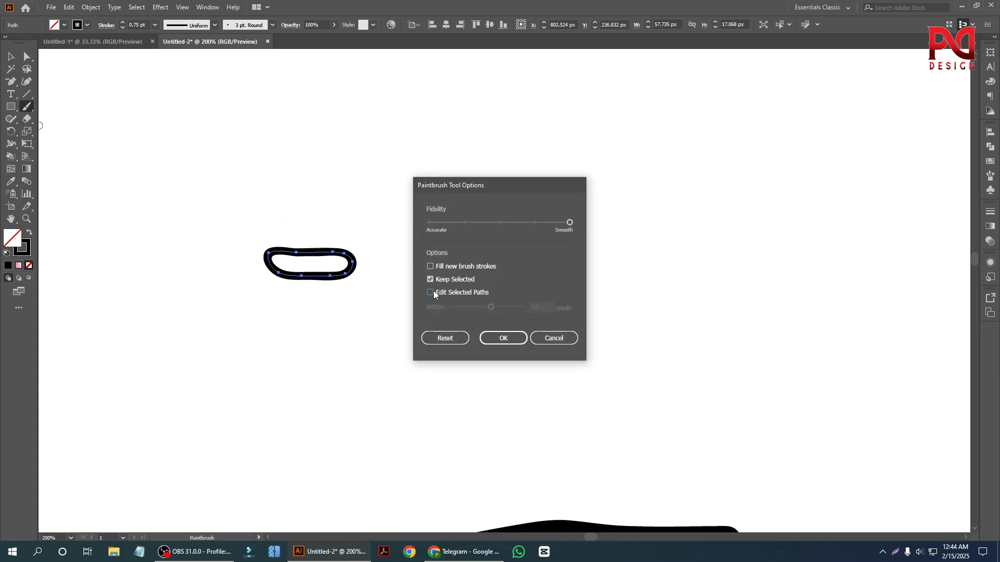
{"action": "left_click", "coordinate": [503, 339]}
Paint three overlapping loops beside the flat oval, the last about 44 px wide and 30 px high, and deselect it
{"action": "scroll", "coordinate": [367, 354], "scroll_direction": "up", "scroll_amount": 2}
{"action": "scroll", "coordinate": [411, 318], "scroll_direction": "up", "scroll_amount": 1}
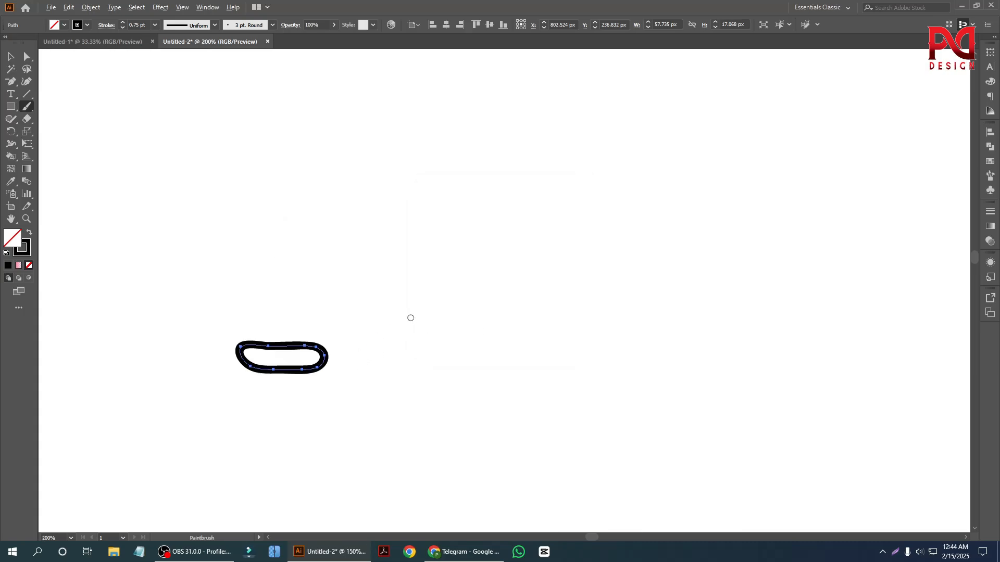
{"action": "mouse_move", "coordinate": [405, 301]}
{"action": "left_mouse_down"}
{"action": "mouse_move", "coordinate": [437, 252]}
{"action": "mouse_move", "coordinate": [413, 304]}
{"action": "mouse_move", "coordinate": [427, 283]}
{"action": "mouse_move", "coordinate": [470, 267]}
{"action": "mouse_move", "coordinate": [462, 300]}
{"action": "mouse_move", "coordinate": [415, 306]}
{"action": "mouse_move", "coordinate": [494, 302]}
{"action": "mouse_move", "coordinate": [461, 344]}
{"action": "mouse_move", "coordinate": [436, 309]}
{"action": "left_mouse_up"}
{"action": "scroll", "coordinate": [439, 295], "scroll_direction": "down", "scroll_amount": 1}
{"action": "key", "text": "v"}
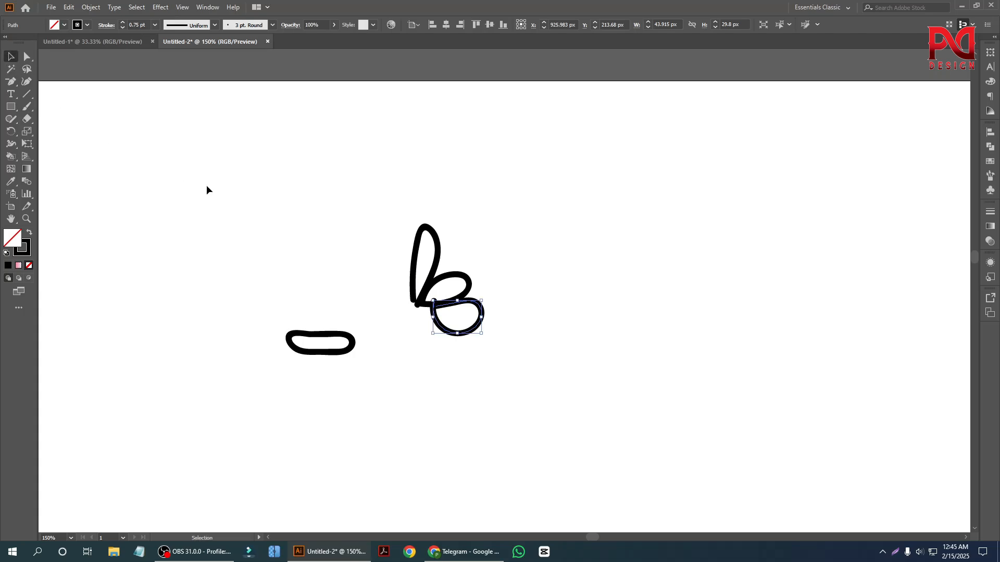
{"action": "left_click", "coordinate": [206, 186]}
Select all the painted strokes and loops on the artboard and delete them
{"action": "scroll", "coordinate": [386, 324], "scroll_direction": "down", "scroll_amount": 2}
{"action": "scroll", "coordinate": [385, 324], "scroll_direction": "down", "scroll_amount": 1}
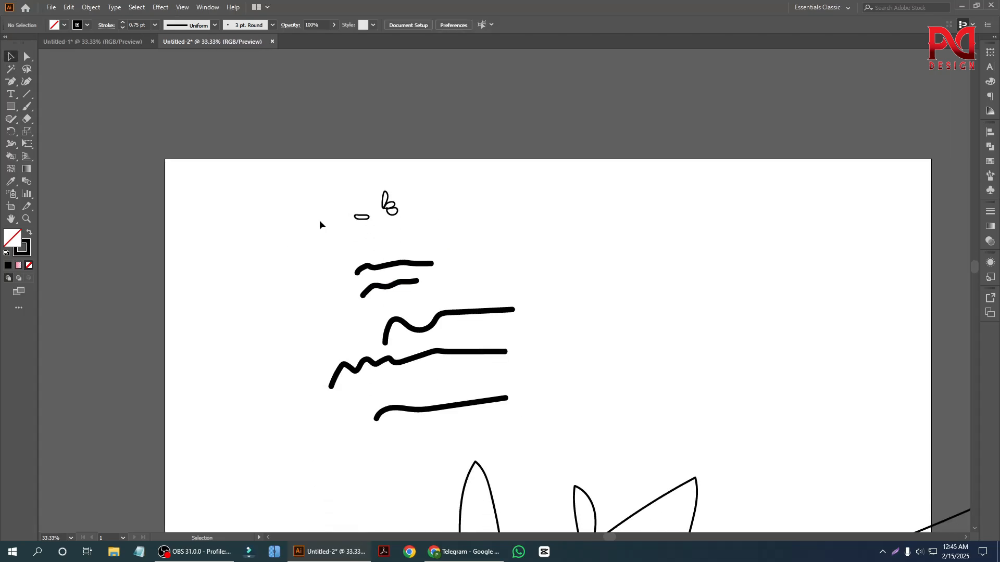
{"action": "scroll", "coordinate": [354, 298], "scroll_direction": "down", "scroll_amount": 1}
{"action": "left_click_drag", "start_coordinate": [305, 149], "coordinate": [576, 441]}
{"action": "key", "text": "Delete"}
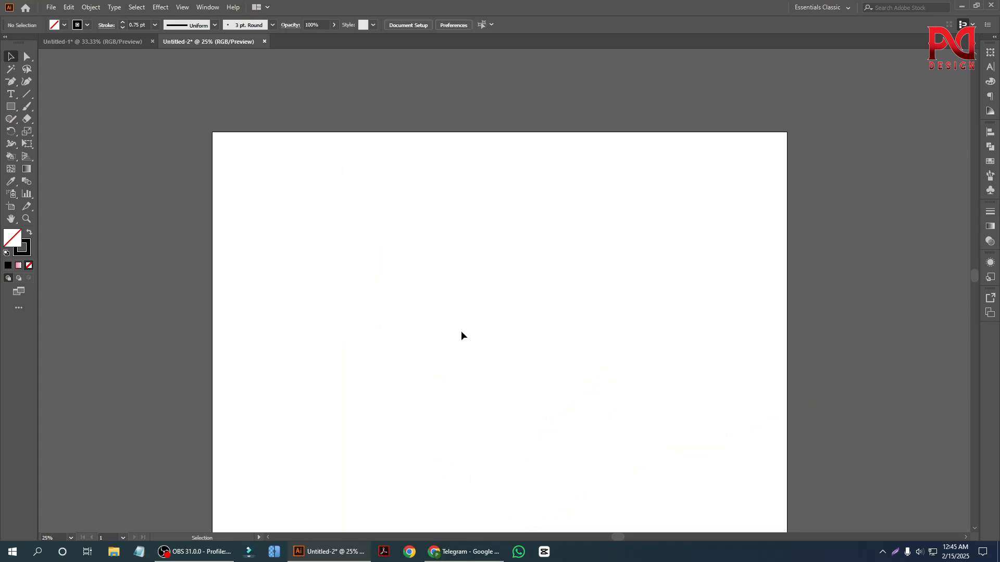
Paint a thick wavy stroke across the empty artboard with the Blob Brush, about 1388 px wide and 614 px high
{"action": "left_click", "coordinate": [28, 106]}
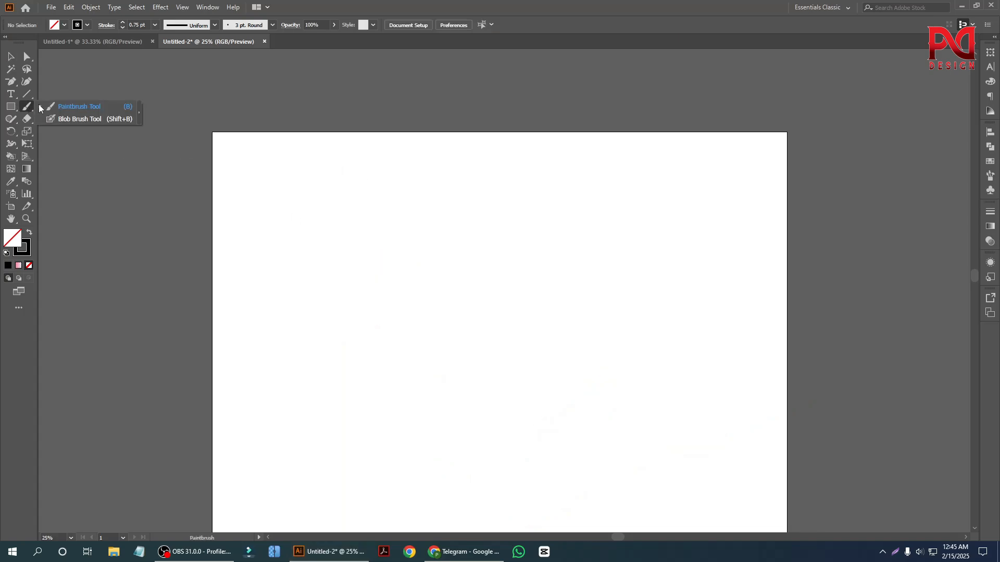
{"action": "left_click", "coordinate": [71, 119]}
{"action": "key", "text": "ctrl+0"}
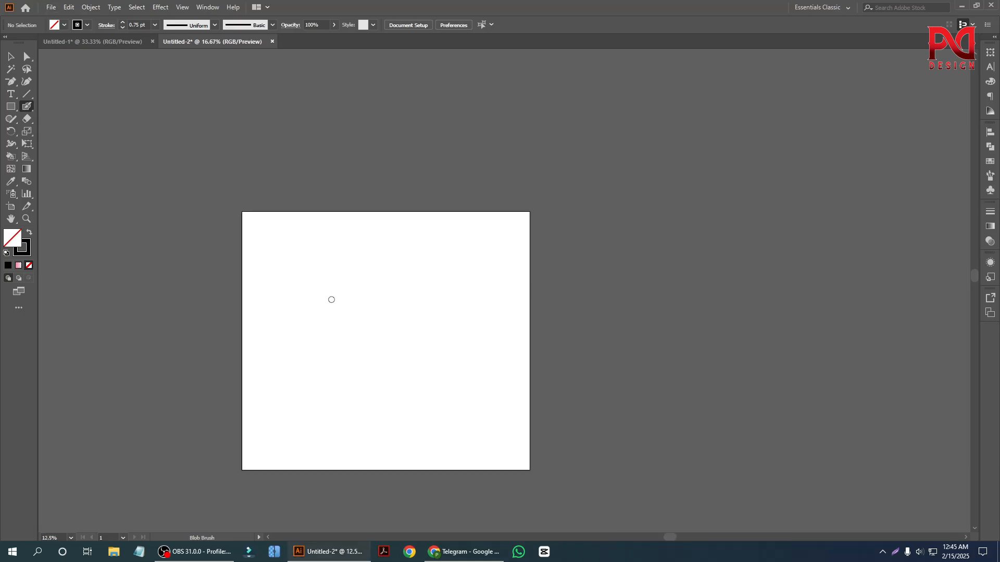
{"action": "left_click_drag", "start_coordinate": [249, 319], "coordinate": [504, 230]}
{"action": "left_click_drag", "start_coordinate": [566, 194], "coordinate": [567, 190]}
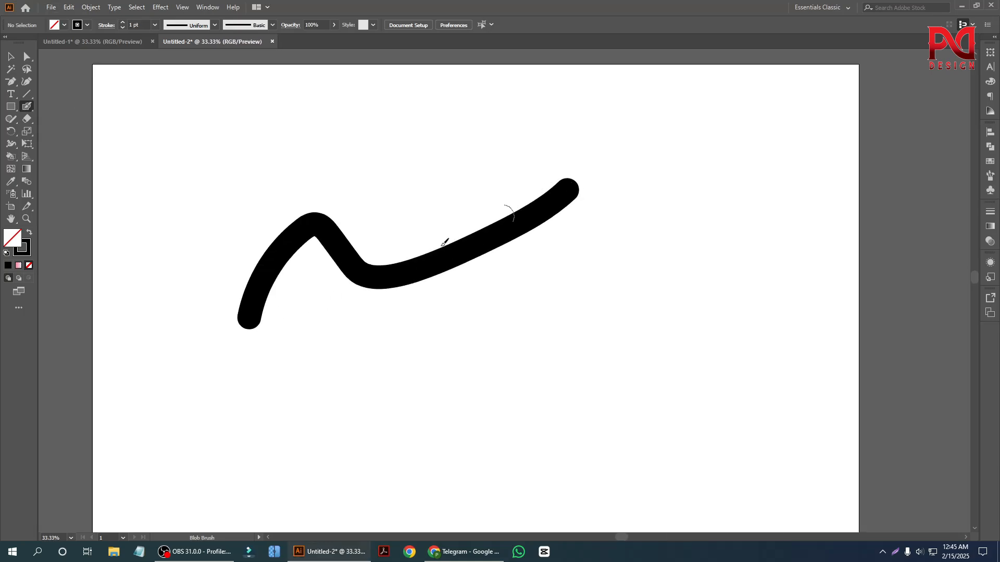
{"action": "scroll", "coordinate": [351, 285], "scroll_direction": "up", "scroll_amount": 1}
{"action": "scroll", "coordinate": [350, 285], "scroll_direction": "down", "scroll_amount": 1}
Select the Blob Brush stroke to show its outline and delete it
{"action": "key", "text": "v"}
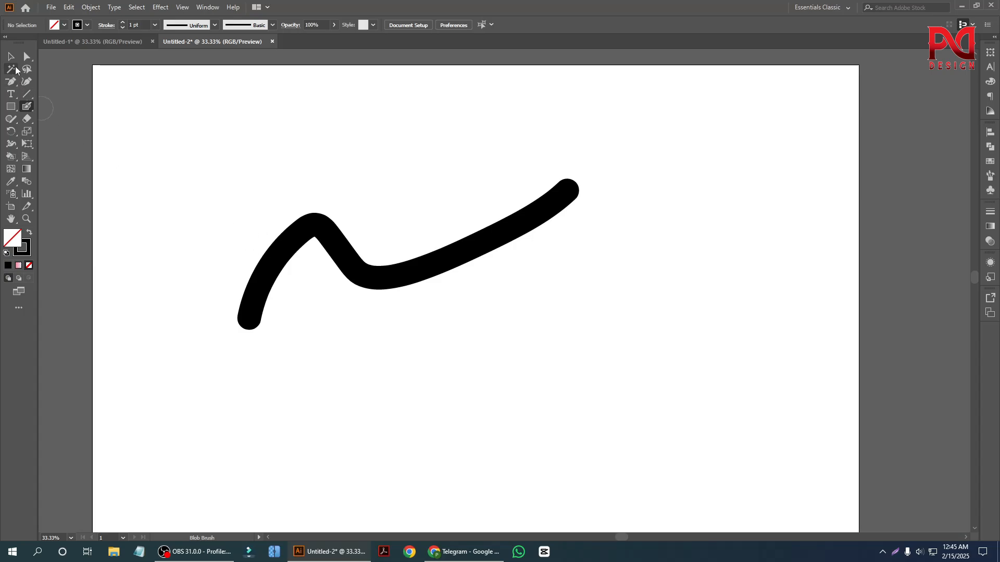
{"action": "mouse_move", "coordinate": [219, 170]}
{"action": "left_mouse_down"}
{"action": "mouse_move", "coordinate": [418, 340]}
{"action": "mouse_move", "coordinate": [411, 333]}
{"action": "left_mouse_up"}
{"action": "scroll", "coordinate": [383, 310], "scroll_direction": "down", "scroll_amount": 1}
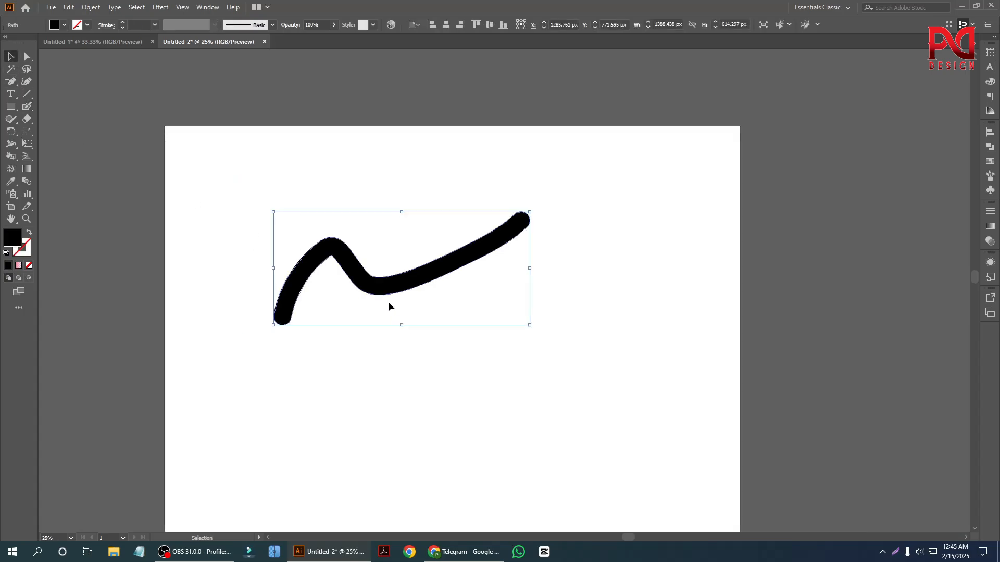
{"action": "left_click_drag", "start_coordinate": [284, 192], "coordinate": [406, 350]}
{"action": "key", "text": "Delete"}
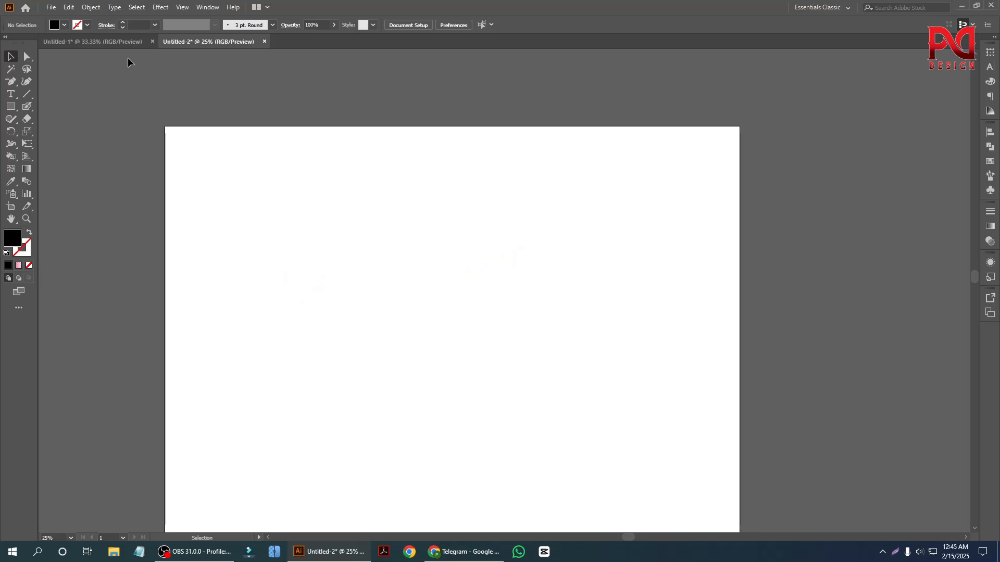
Switch to the Untitled-1 document and ungroup the panda artwork, leaving nothing selected
{"action": "left_click", "coordinate": [95, 44]}
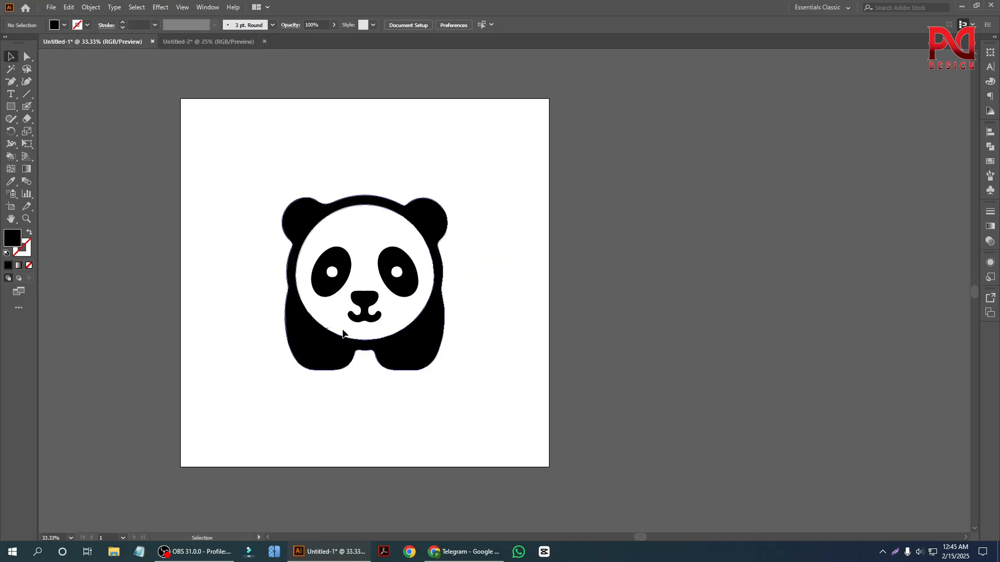
{"action": "left_click", "coordinate": [341, 359]}
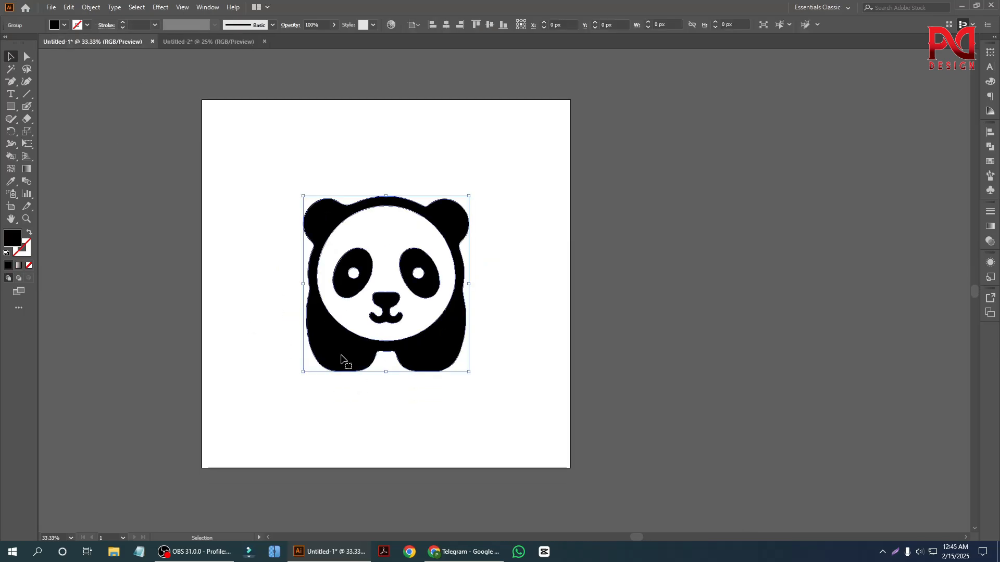
{"action": "scroll", "coordinate": [341, 360], "scroll_direction": "down", "scroll_amount": 1}
{"action": "scroll", "coordinate": [353, 352], "scroll_direction": "up", "scroll_amount": 1}
{"action": "right_click", "coordinate": [331, 290]}
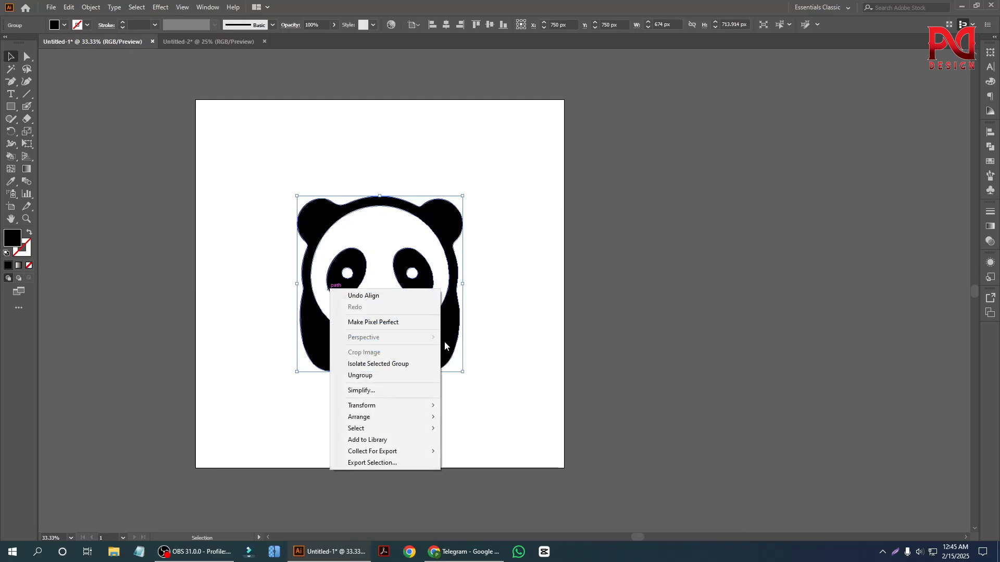
{"action": "left_click", "coordinate": [376, 376]}
{"action": "left_click", "coordinate": [539, 337]}
{"action": "scroll", "coordinate": [402, 304], "scroll_direction": "up", "scroll_amount": 1}
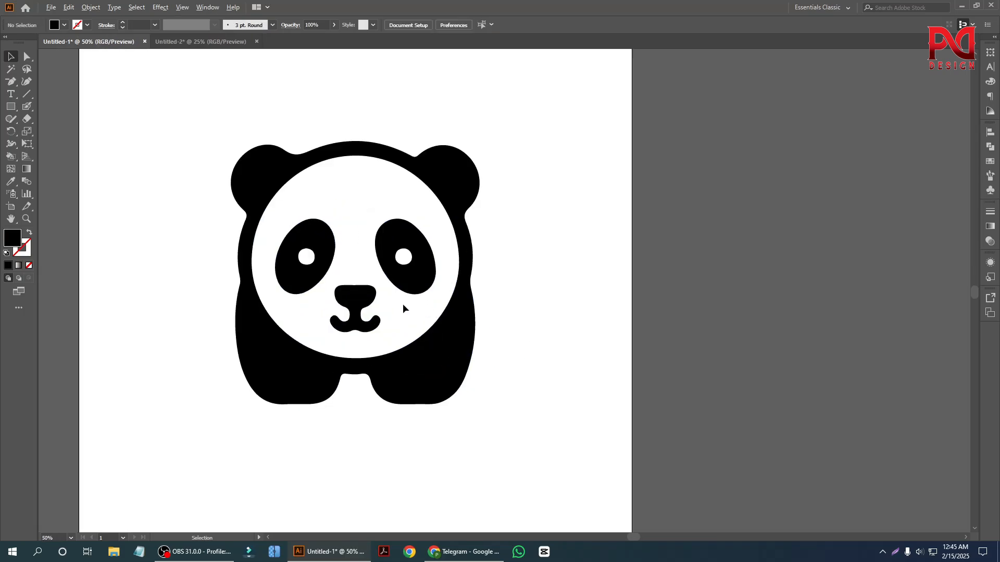
{"action": "scroll", "coordinate": [398, 299], "scroll_direction": "down", "scroll_amount": 1}
{"action": "scroll", "coordinate": [348, 296], "scroll_direction": "up", "scroll_amount": 1}
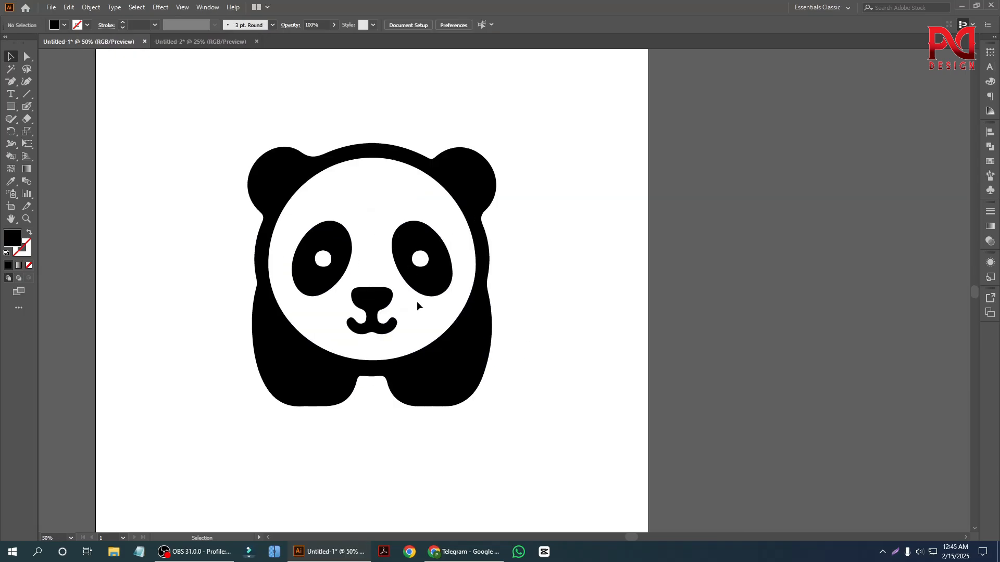
{"action": "left_click", "coordinate": [451, 190]}
{"action": "left_click", "coordinate": [193, 210]}
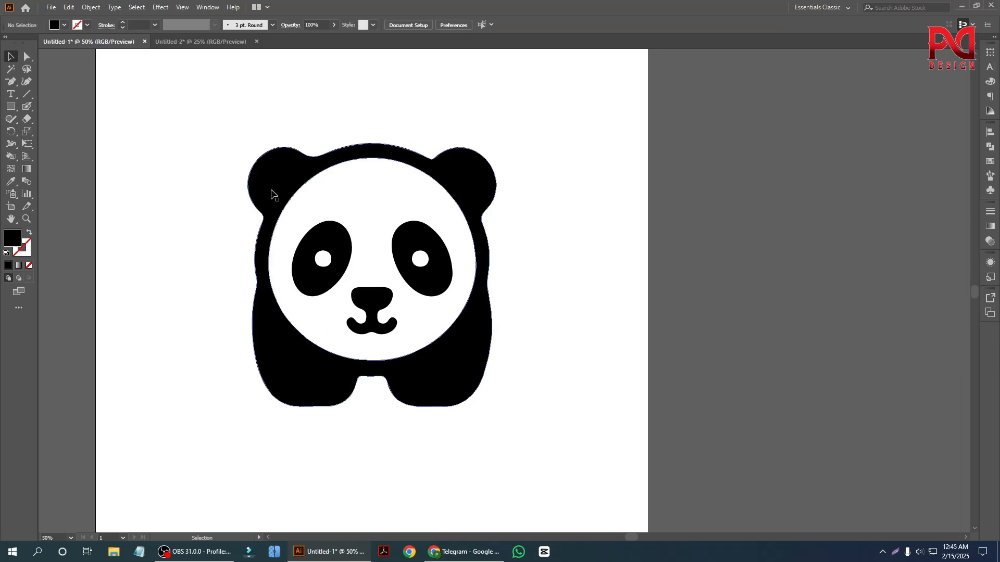
{"action": "left_click", "coordinate": [27, 109]}
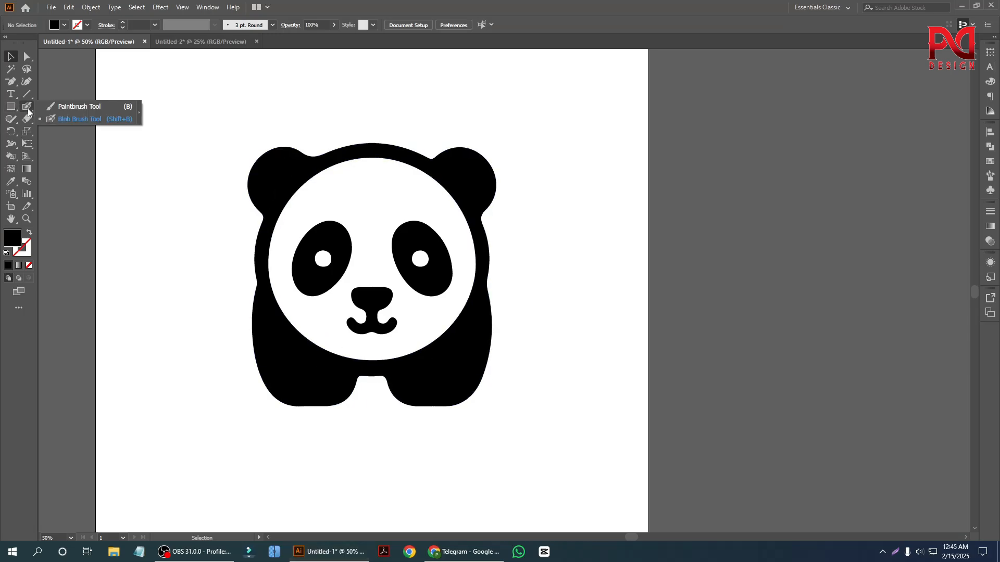
{"action": "left_click", "coordinate": [69, 121]}
{"action": "scroll", "coordinate": [343, 258], "scroll_direction": "up", "scroll_amount": 1}
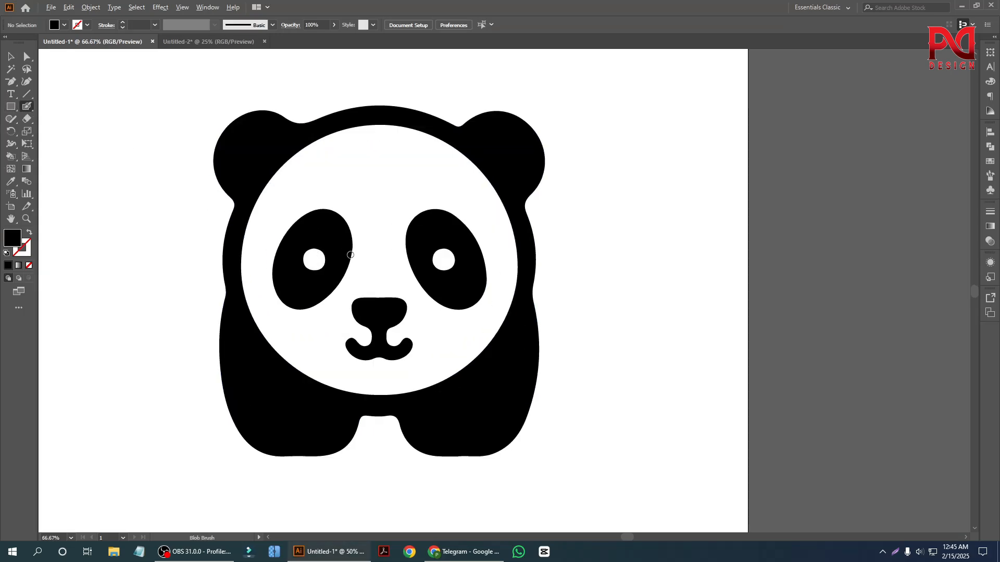
{"action": "left_click", "coordinate": [12, 55]}
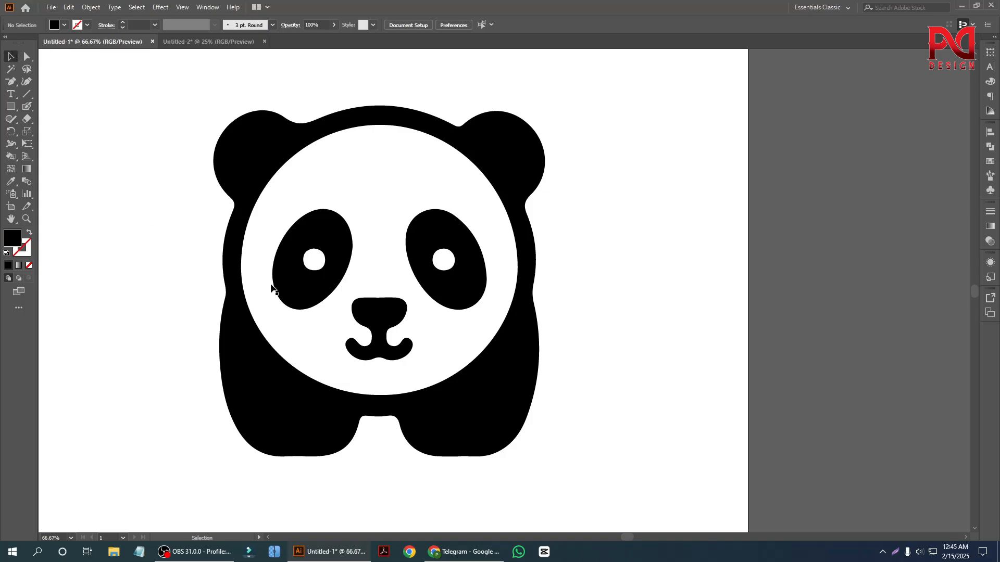
Try moving the grouped eyes, nose and mouth slightly down the panda's face
{"action": "left_click", "coordinate": [333, 289]}
{"action": "left_click_drag", "start_coordinate": [378, 328], "coordinate": [379, 347]}
{"action": "key", "text": "ctrl+z"}
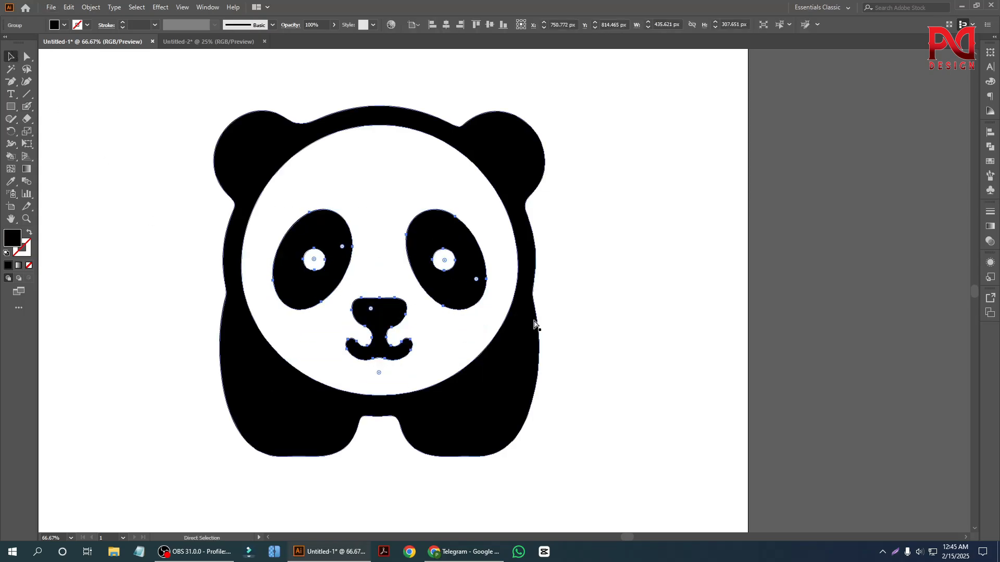
Select the grouped eyes, nose and mouth and cut them from the panda's face
{"action": "left_click", "coordinate": [555, 325]}
{"action": "left_click", "coordinate": [415, 251]}
{"action": "key", "text": "a"}
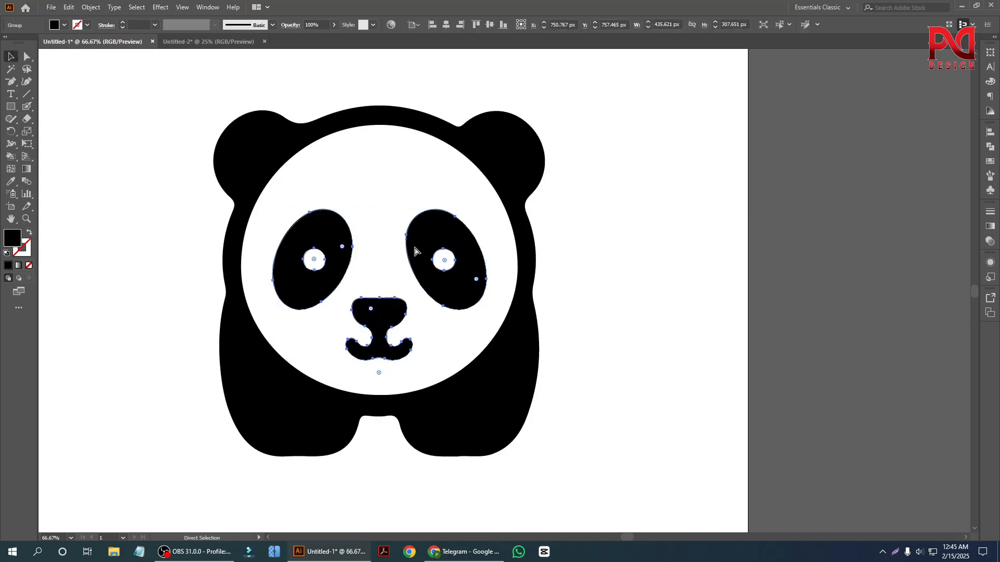
{"action": "key", "text": "v"}
{"action": "key", "text": "Delete"}
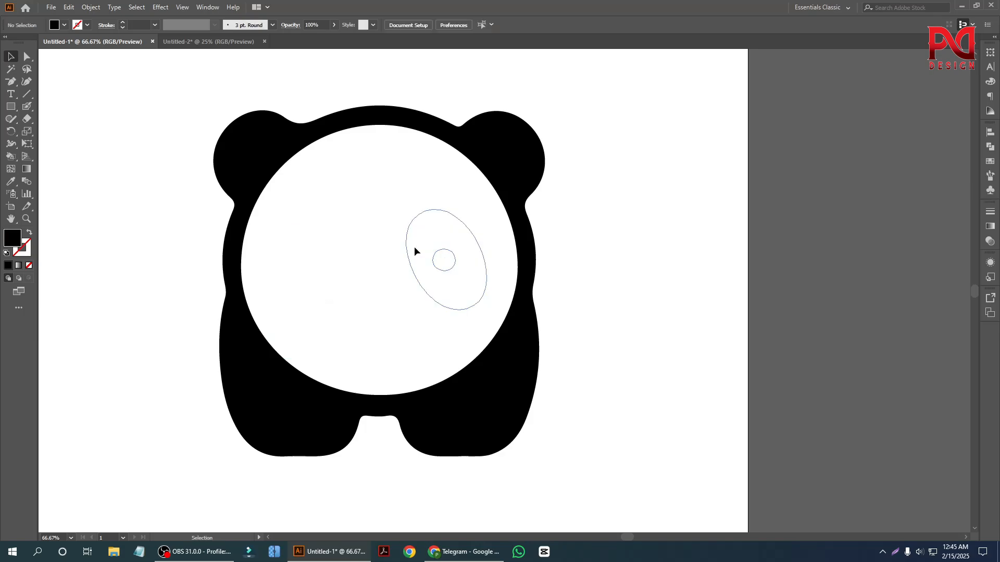
Select the panda's black body shape to show its outline, and deselect it
{"action": "left_click", "coordinate": [262, 172]}
{"action": "key", "text": "a"}
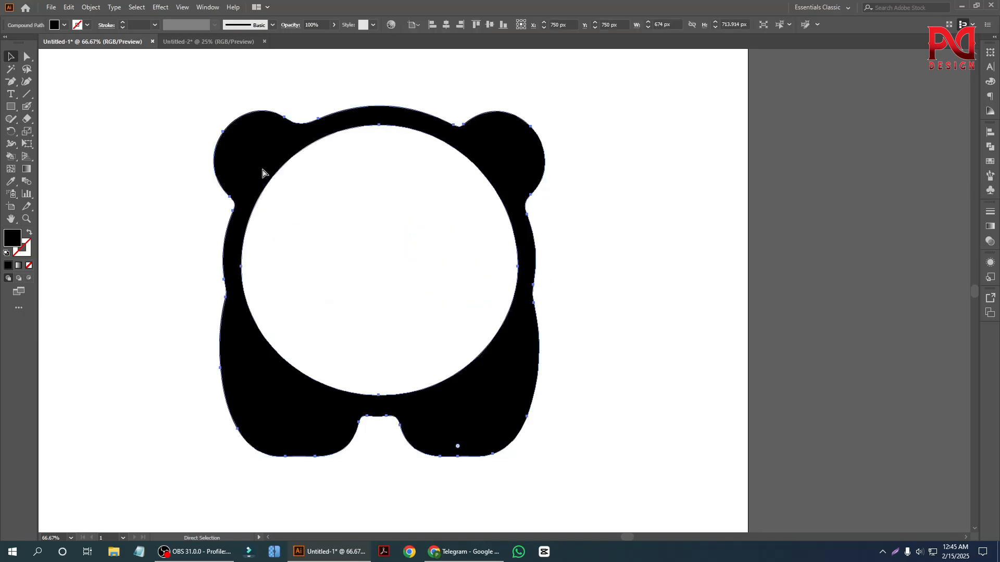
{"action": "key", "text": "ctrl+shift+a"}
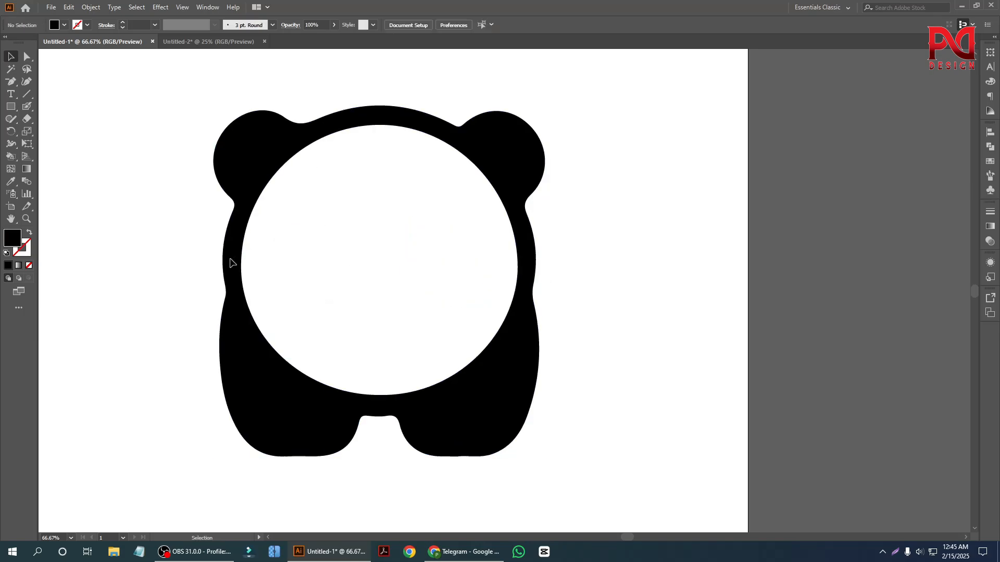
Paint a yellow ring around the inside edge of the face circle with the Blob Brush, about 596 px wide and 571 px high
{"action": "left_click", "coordinate": [27, 106]}
{"action": "left_click", "coordinate": [64, 117]}
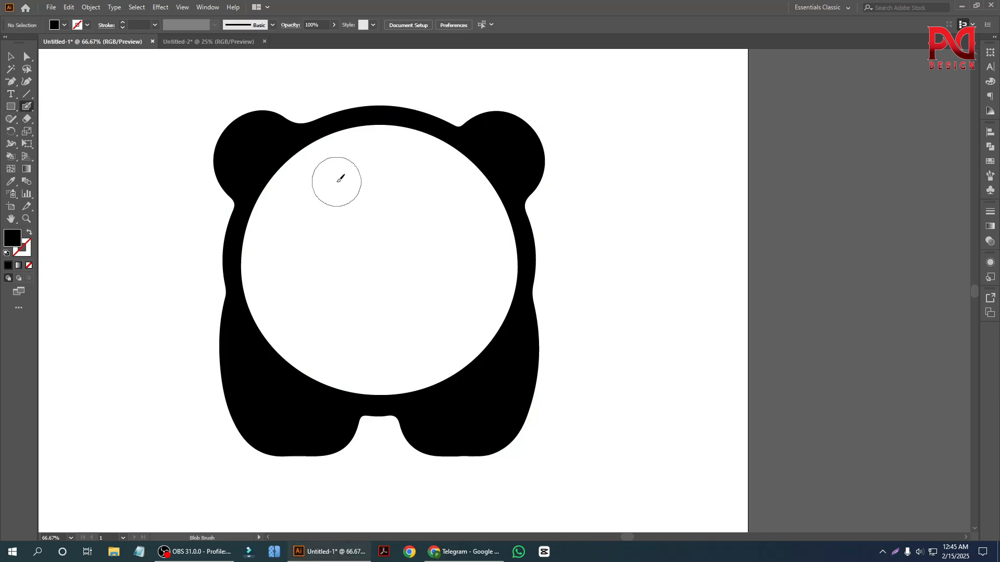
{"action": "mouse_move", "coordinate": [341, 149]}
{"action": "left_mouse_down"}
{"action": "mouse_move", "coordinate": [297, 178]}
{"action": "mouse_move", "coordinate": [268, 226]}
{"action": "left_mouse_up"}
{"action": "key", "text": "ctrl+z"}
{"action": "left_click", "coordinate": [63, 25]}
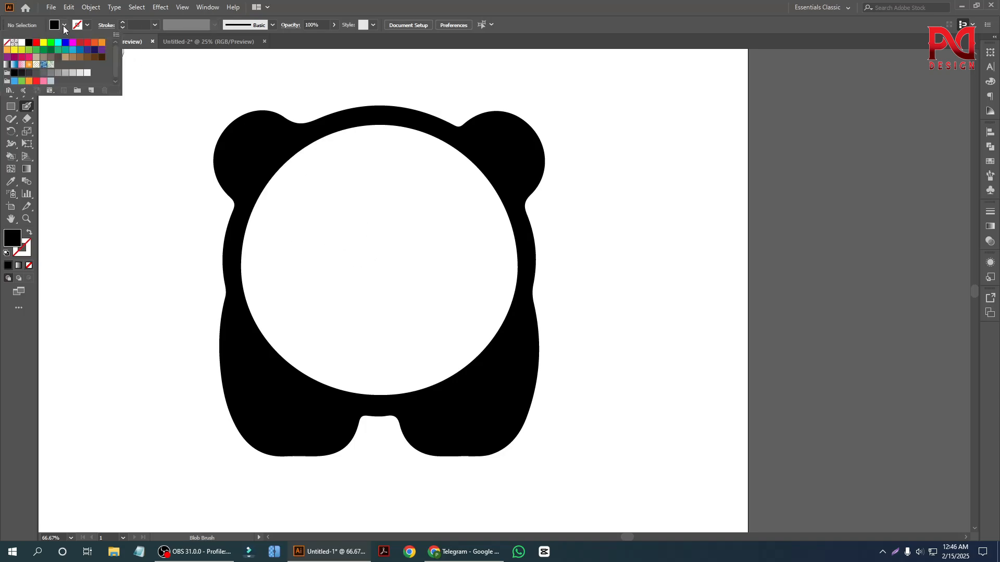
{"action": "left_click", "coordinate": [44, 43]}
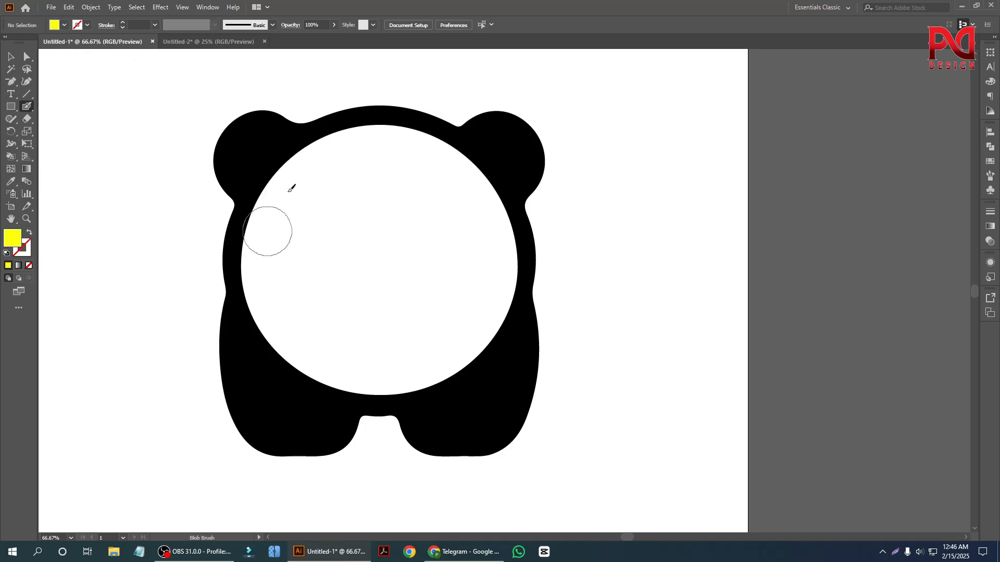
{"action": "mouse_move", "coordinate": [319, 186]}
{"action": "left_mouse_down"}
{"action": "mouse_move", "coordinate": [288, 199]}
{"action": "mouse_move", "coordinate": [276, 225]}
{"action": "mouse_move", "coordinate": [280, 197]}
{"action": "mouse_move", "coordinate": [324, 161]}
{"action": "mouse_move", "coordinate": [406, 147]}
{"action": "mouse_move", "coordinate": [436, 156]}
{"action": "mouse_move", "coordinate": [457, 180]}
{"action": "mouse_move", "coordinate": [495, 281]}
{"action": "mouse_move", "coordinate": [488, 200]}
{"action": "mouse_move", "coordinate": [474, 183]}
{"action": "mouse_move", "coordinate": [510, 240]}
{"action": "mouse_move", "coordinate": [504, 296]}
{"action": "mouse_move", "coordinate": [476, 359]}
{"action": "mouse_move", "coordinate": [417, 377]}
{"action": "mouse_move", "coordinate": [355, 378]}
{"action": "mouse_move", "coordinate": [309, 354]}
{"action": "mouse_move", "coordinate": [268, 293]}
{"action": "mouse_move", "coordinate": [269, 234]}
{"action": "left_mouse_up"}
{"action": "key", "text": "shift+x"}
{"action": "key", "text": "ctrl+minus"}
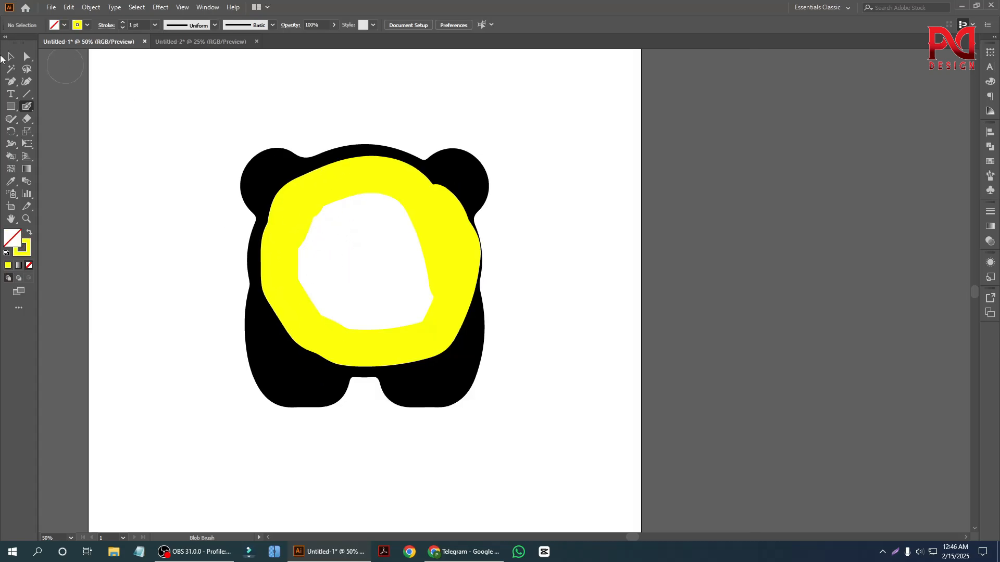
Select the yellow ring, send it to the back behind the black body shape, and deselect it
{"action": "left_click", "coordinate": [8, 56]}
{"action": "left_click", "coordinate": [326, 192]}
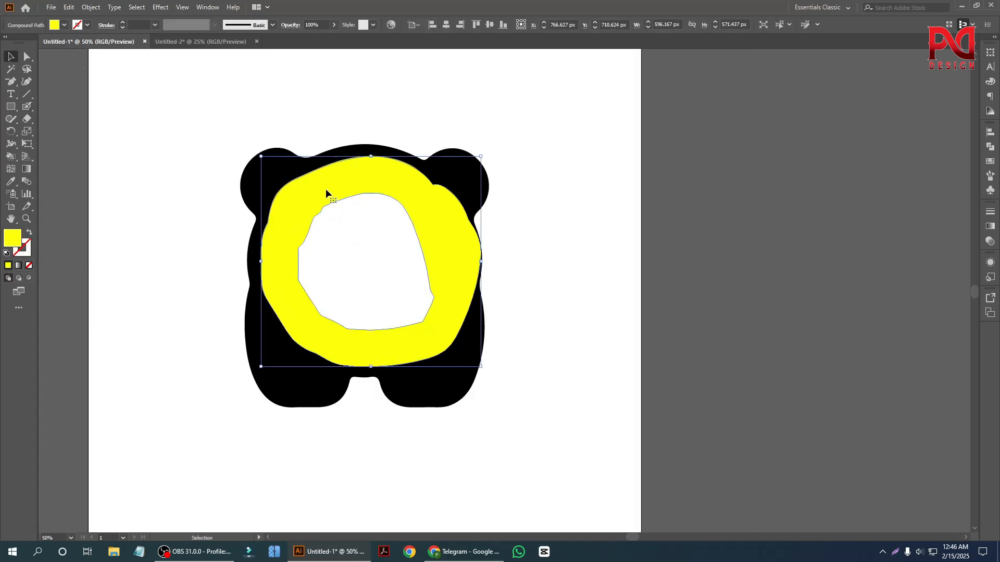
{"action": "right_click", "coordinate": [326, 190]}
{"action": "mouse_move", "coordinate": [414, 310]}
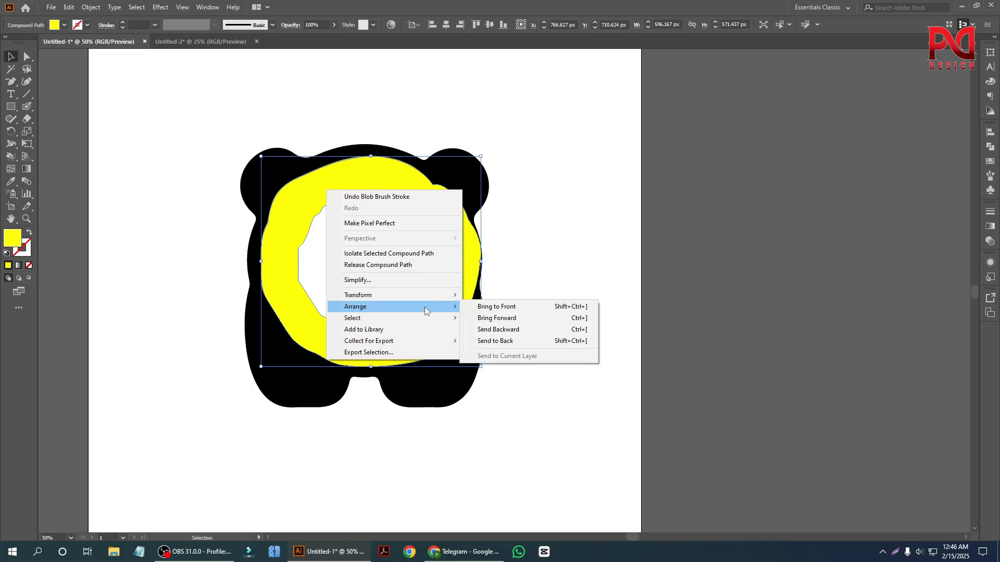
{"action": "left_click", "coordinate": [512, 341]}
{"action": "left_click", "coordinate": [547, 311]}
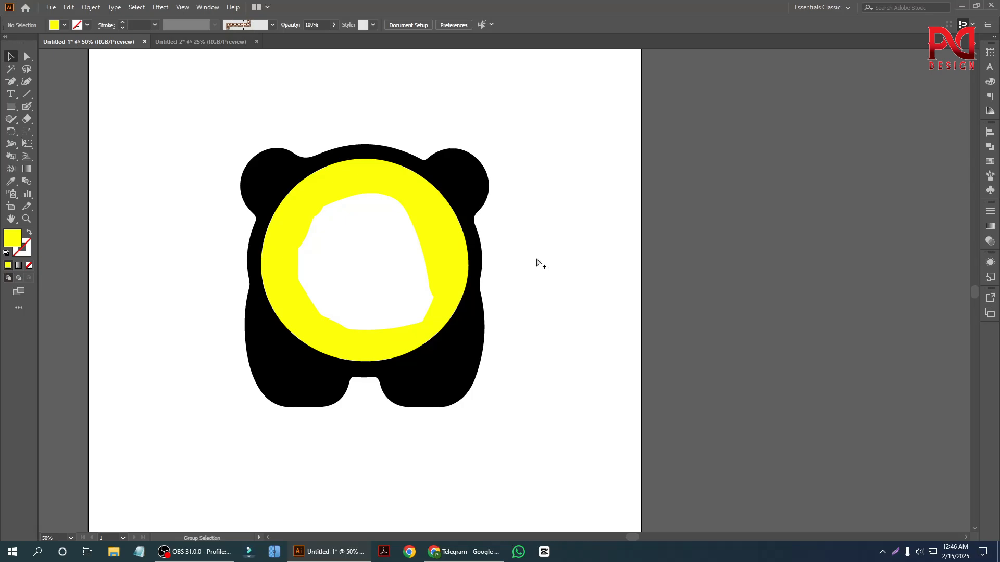
Try pasting the cut eyes, nose and mouth back in place in front of the yellow ring
{"action": "key", "text": "ctrl+f"}
{"action": "left_click", "coordinate": [536, 257]}
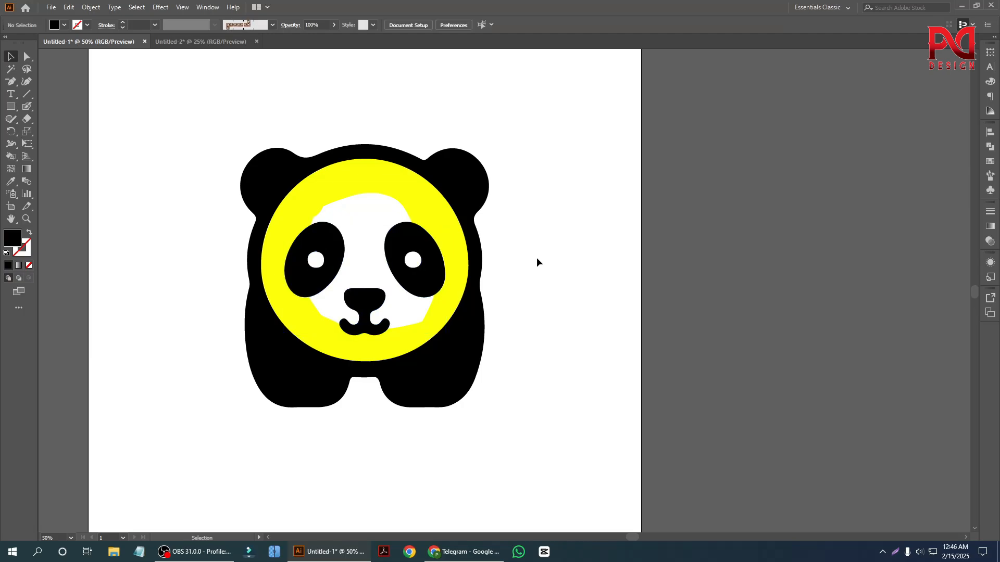
{"action": "key", "text": "ctrl+z"}
Select the yellow ring and fill its empty centre with yellow Blob Brush strokes, leaving nothing selected
{"action": "left_click", "coordinate": [437, 241]}
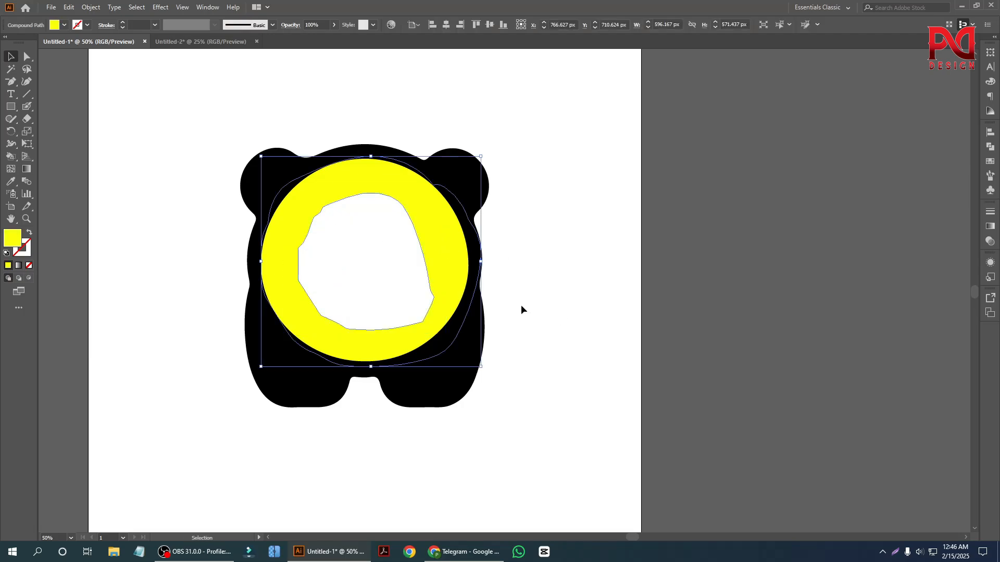
{"action": "scroll", "coordinate": [353, 298], "scroll_direction": "up", "scroll_amount": 1}
{"action": "left_click", "coordinate": [27, 106]}
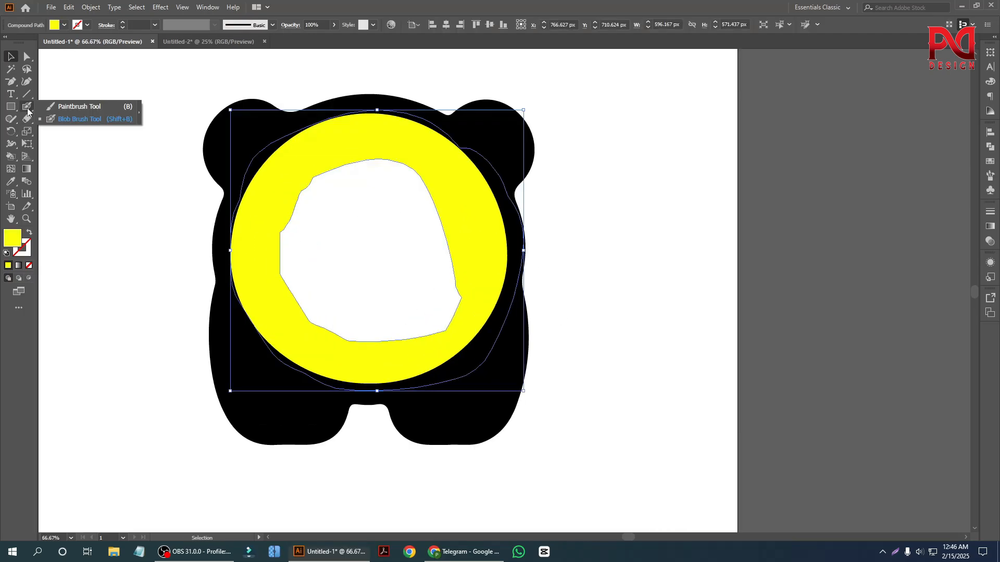
{"action": "left_click", "coordinate": [66, 119]}
{"action": "mouse_move", "coordinate": [383, 190]}
{"action": "left_mouse_down"}
{"action": "mouse_move", "coordinate": [360, 180]}
{"action": "mouse_move", "coordinate": [319, 192]}
{"action": "mouse_move", "coordinate": [298, 233]}
{"action": "mouse_move", "coordinate": [314, 308]}
{"action": "mouse_move", "coordinate": [342, 328]}
{"action": "mouse_move", "coordinate": [382, 334]}
{"action": "mouse_move", "coordinate": [422, 319]}
{"action": "mouse_move", "coordinate": [445, 287]}
{"action": "mouse_move", "coordinate": [414, 181]}
{"action": "mouse_move", "coordinate": [350, 194]}
{"action": "mouse_move", "coordinate": [334, 256]}
{"action": "mouse_move", "coordinate": [394, 211]}
{"action": "mouse_move", "coordinate": [332, 250]}
{"action": "mouse_move", "coordinate": [358, 294]}
{"action": "mouse_move", "coordinate": [416, 249]}
{"action": "left_mouse_up"}
{"action": "key", "text": "ctrl+shift+a"}
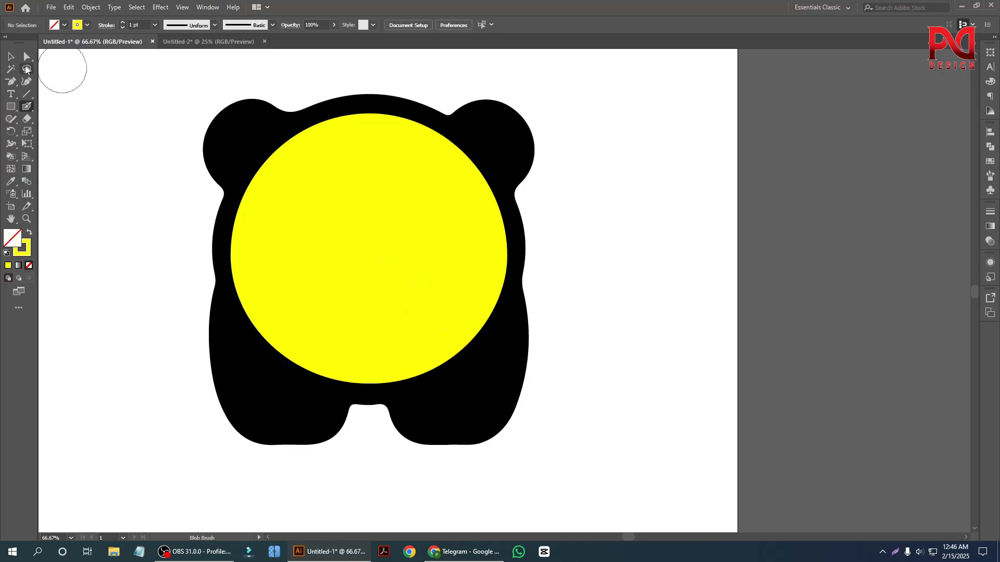
Paste the cut eyes, nose and mouth in front on the yellow face and deselect them
{"action": "left_click", "coordinate": [10, 56]}
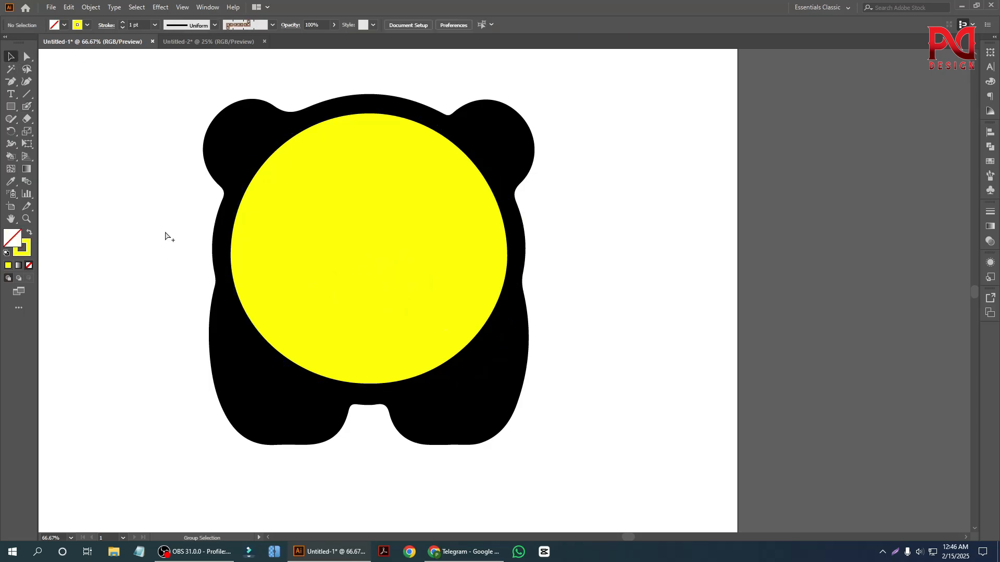
{"action": "key", "text": "ctrl+f"}
{"action": "left_click", "coordinate": [162, 212]}
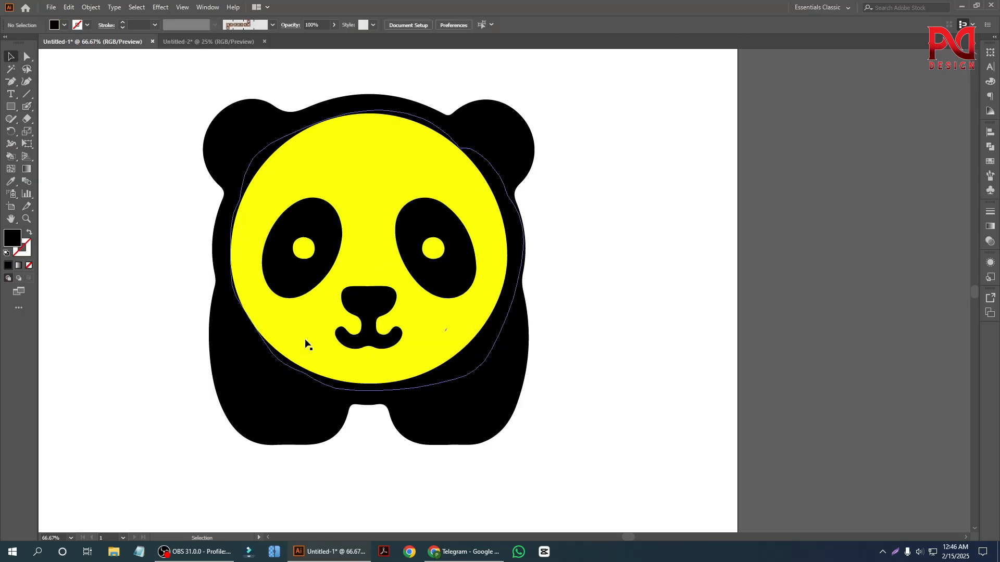
Examine the yellow-faced panda, selecting and deselecting its black body shape to check the outline
{"action": "scroll", "coordinate": [325, 312], "scroll_direction": "down", "scroll_amount": 1}
{"action": "scroll", "coordinate": [408, 323], "scroll_direction": "up", "scroll_amount": 2}
{"action": "scroll", "coordinate": [408, 318], "scroll_direction": "down", "scroll_amount": 1}
{"action": "scroll", "coordinate": [409, 320], "scroll_direction": "down", "scroll_amount": 1}
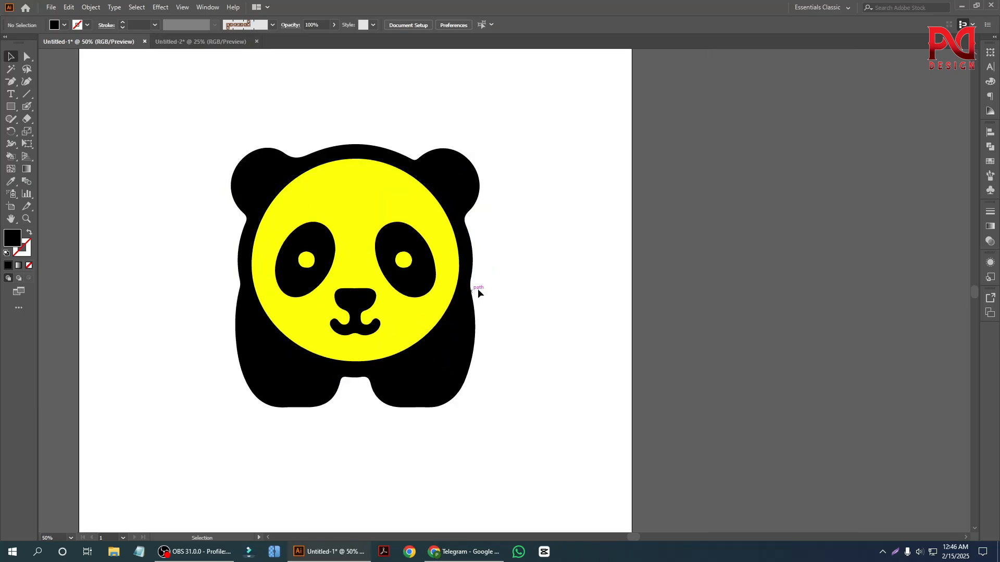
{"action": "key", "text": "ctrl+a"}
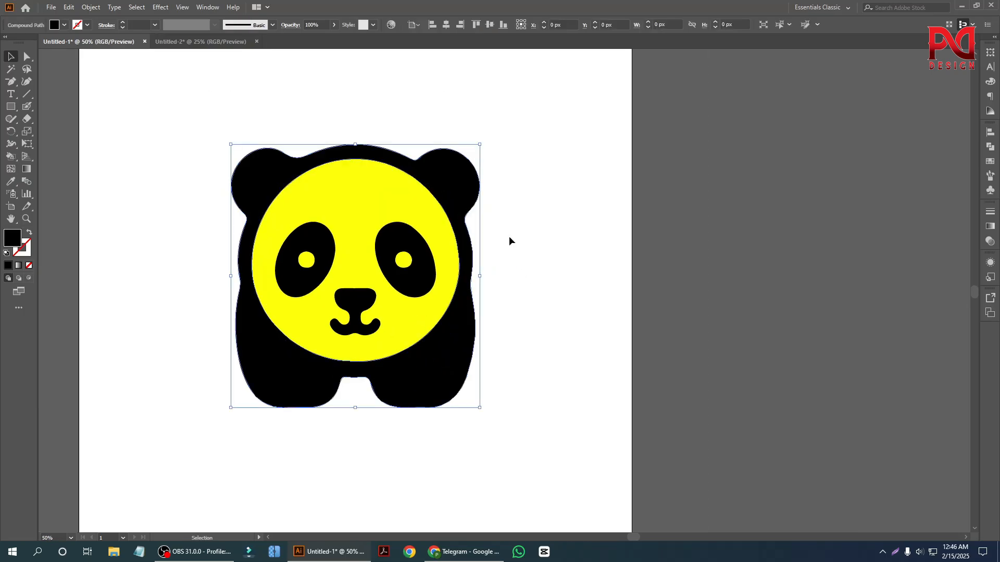
{"action": "left_click", "coordinate": [508, 237]}
{"action": "scroll", "coordinate": [385, 270], "scroll_direction": "down", "scroll_amount": 1}
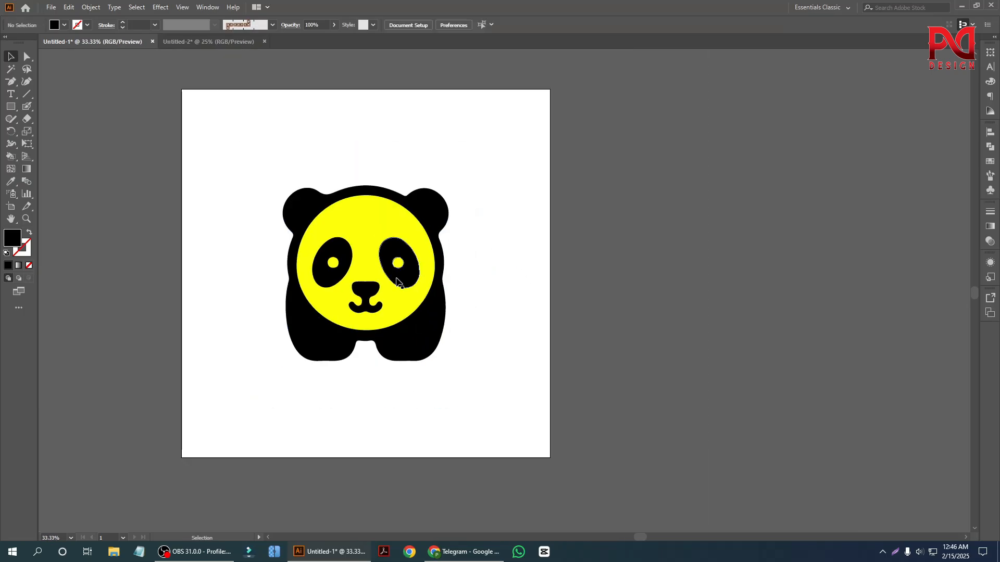
{"action": "scroll", "coordinate": [380, 326], "scroll_direction": "down", "scroll_amount": 1}
{"action": "scroll", "coordinate": [380, 326], "scroll_direction": "up", "scroll_amount": 1}
{"action": "scroll", "coordinate": [446, 316], "scroll_direction": "up", "scroll_amount": 1}
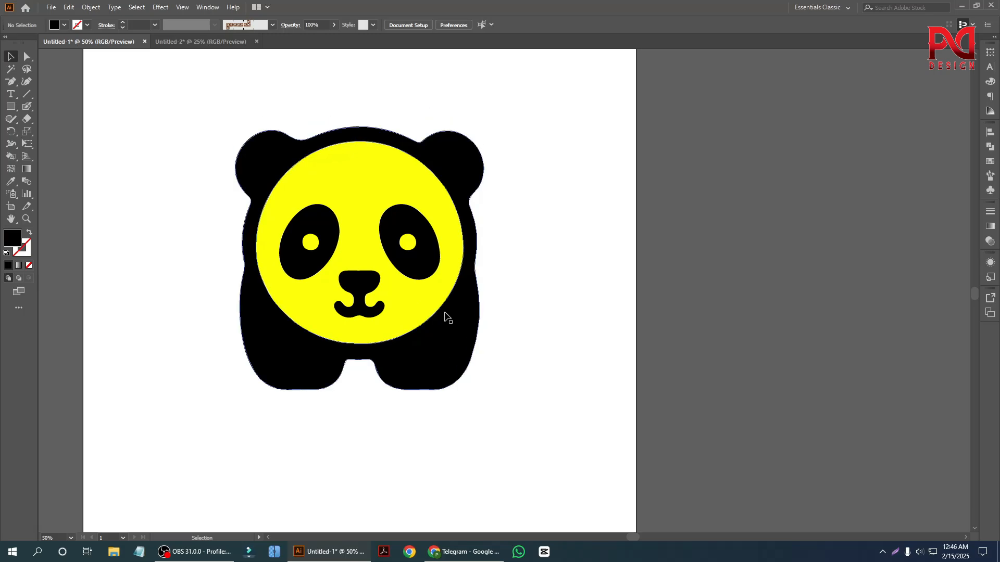
{"action": "left_click", "coordinate": [284, 167]}
{"action": "left_click", "coordinate": [170, 172]}
{"action": "scroll", "coordinate": [311, 357], "scroll_direction": "up", "scroll_amount": 1}
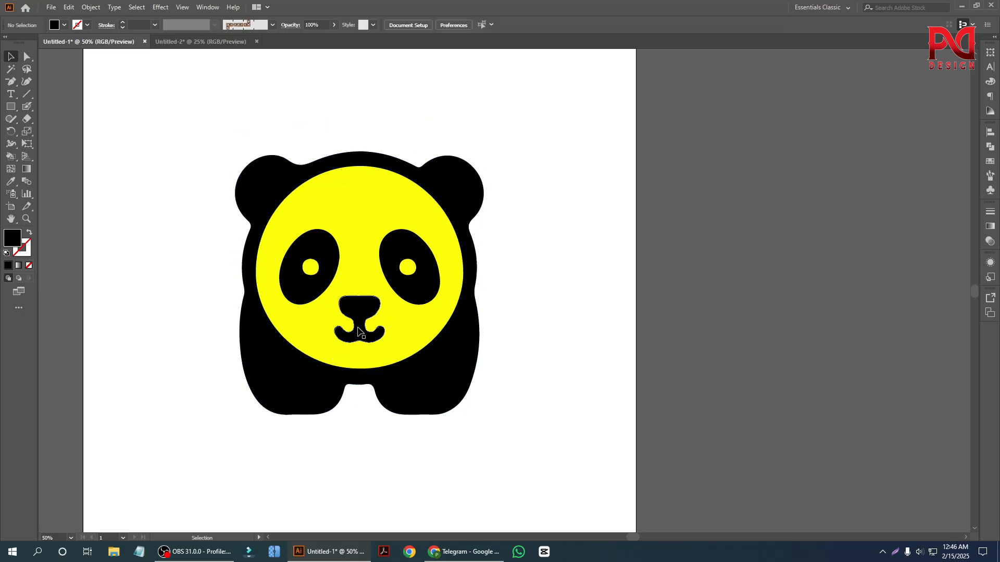
{"action": "scroll", "coordinate": [386, 268], "scroll_direction": "down", "scroll_amount": 1}
{"action": "scroll", "coordinate": [387, 268], "scroll_direction": "up", "scroll_amount": 1}
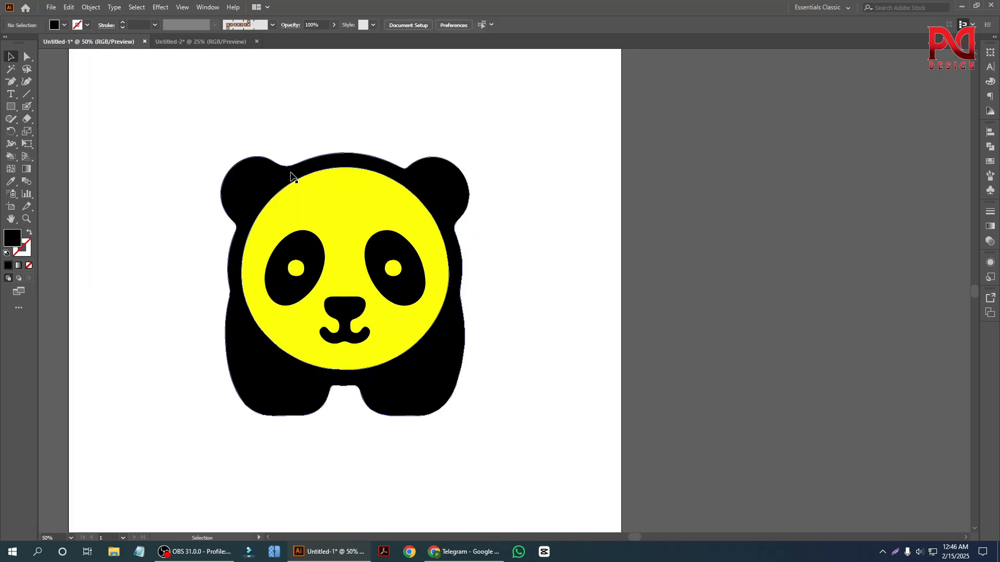
Reduce the Blob Brush size to fit the left eye and paint over its yellow pupil in black
{"action": "left_click_drag", "start_coordinate": [29, 103], "coordinate": [44, 108]}
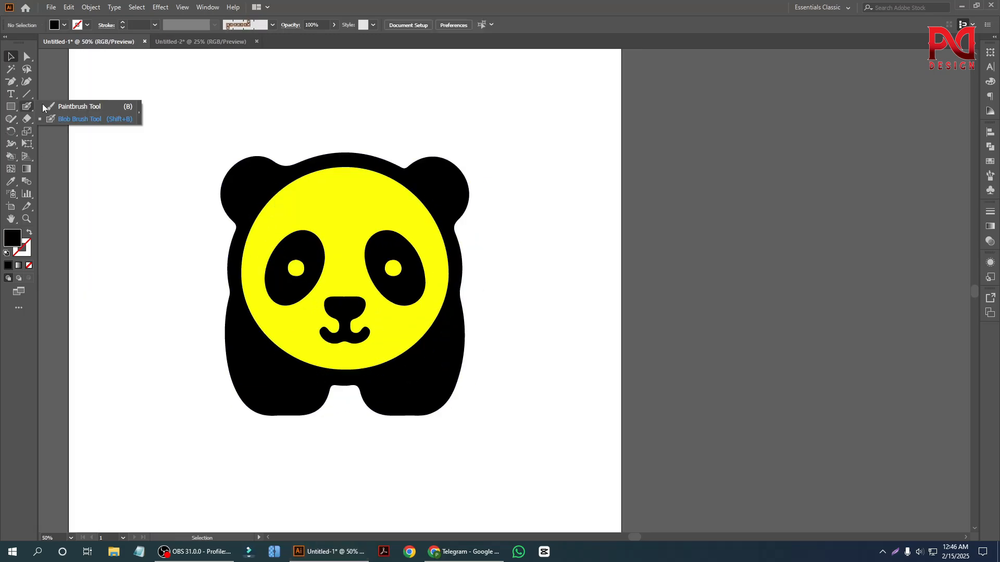
{"action": "left_click", "coordinate": [69, 119]}
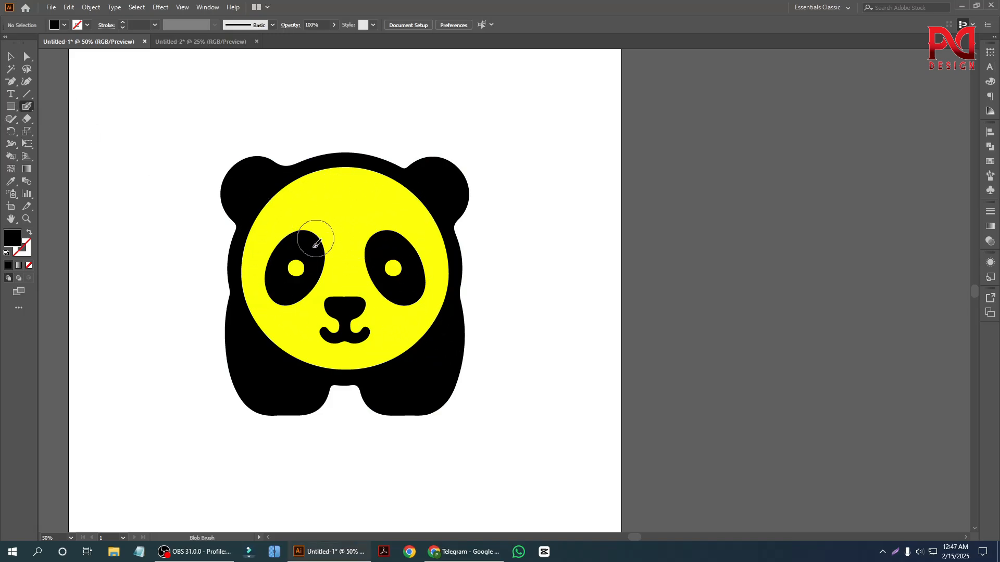
{"action": "scroll", "coordinate": [325, 290], "scroll_direction": "down", "scroll_amount": 3}
{"action": "scroll", "coordinate": [314, 287], "scroll_direction": "up", "scroll_amount": 1}
{"action": "scroll", "coordinate": [328, 287], "scroll_direction": "down", "scroll_amount": 1}
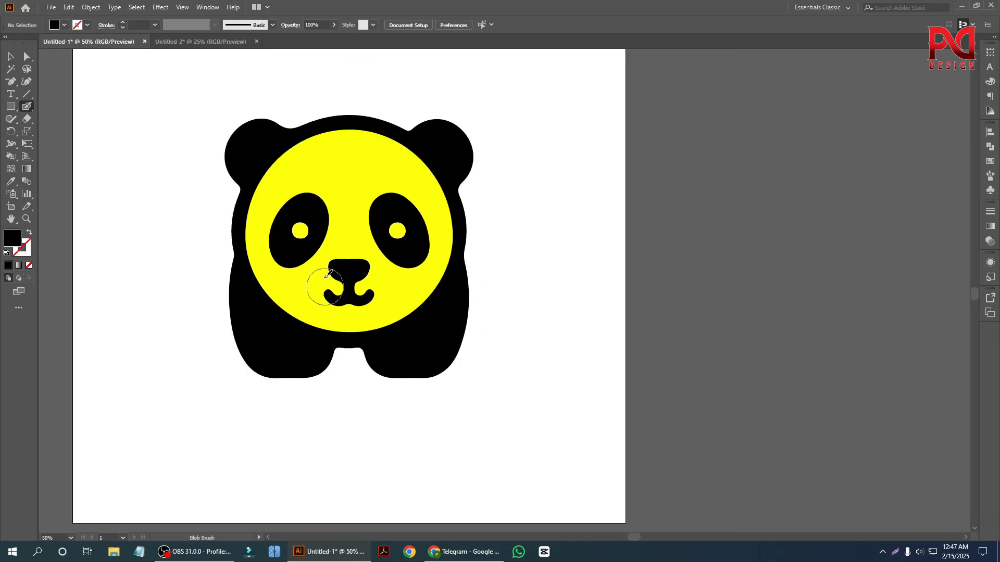
{"action": "scroll", "coordinate": [302, 231], "scroll_direction": "up", "scroll_amount": 3}
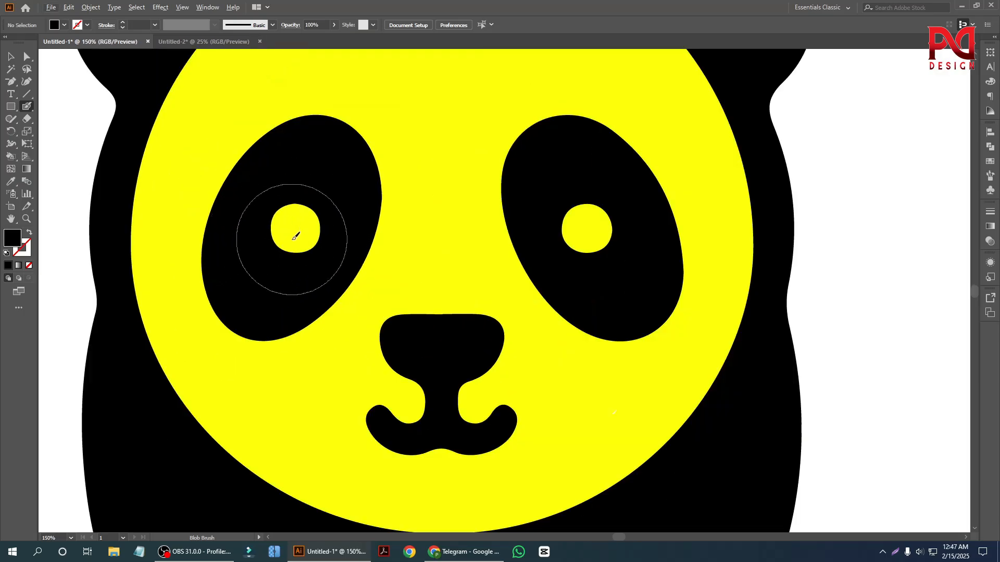
{"action": "scroll", "coordinate": [323, 286], "scroll_direction": "down", "scroll_amount": 1}
{"action": "scroll", "coordinate": [317, 276], "scroll_direction": "down", "scroll_amount": 2}
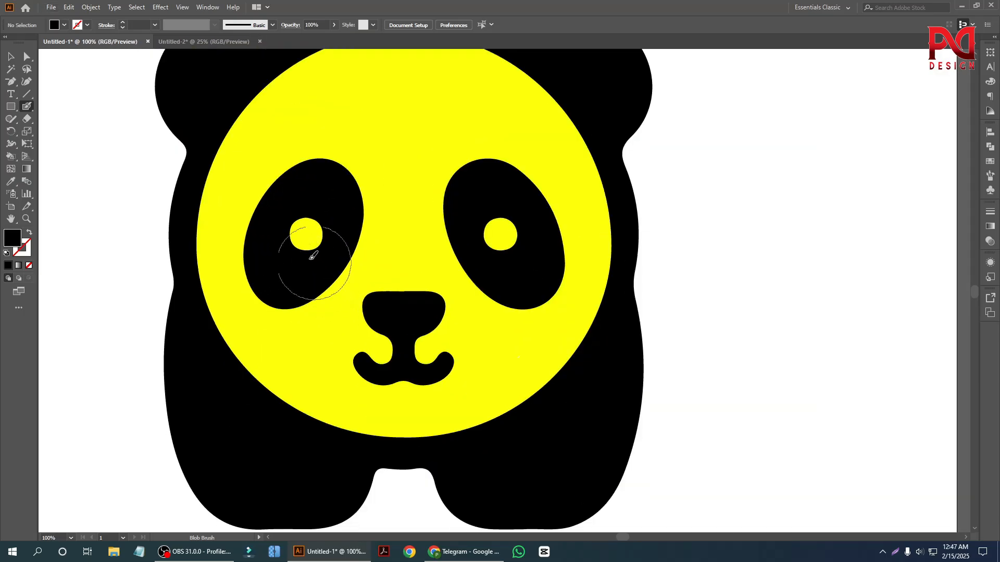
{"action": "scroll", "coordinate": [312, 256], "scroll_direction": "up", "scroll_amount": 1}
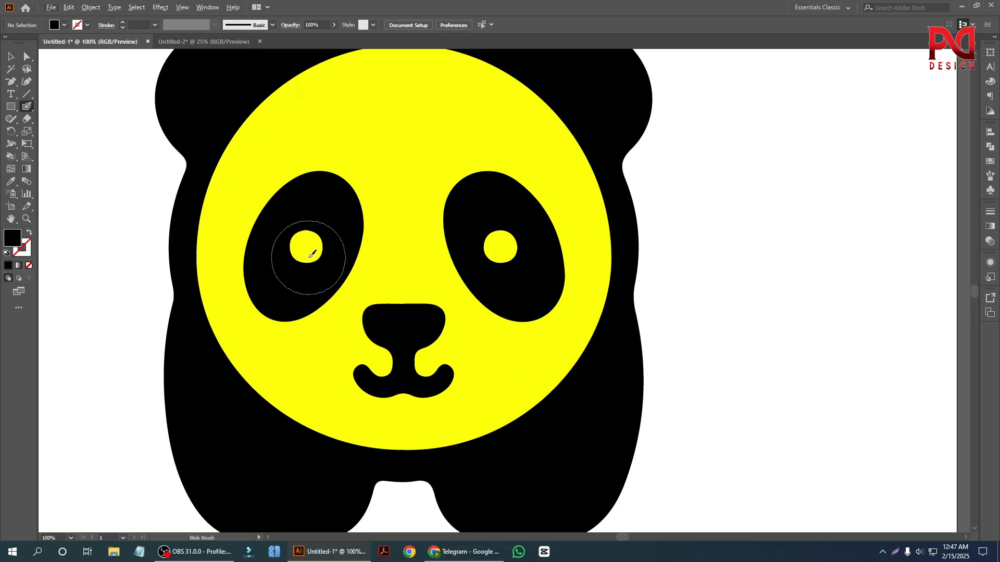
{"action": "key", "text": "bracketleft"}
{"action": "key", "text": "bracketleft"}
{"action": "key", "text": "bracketleft"}
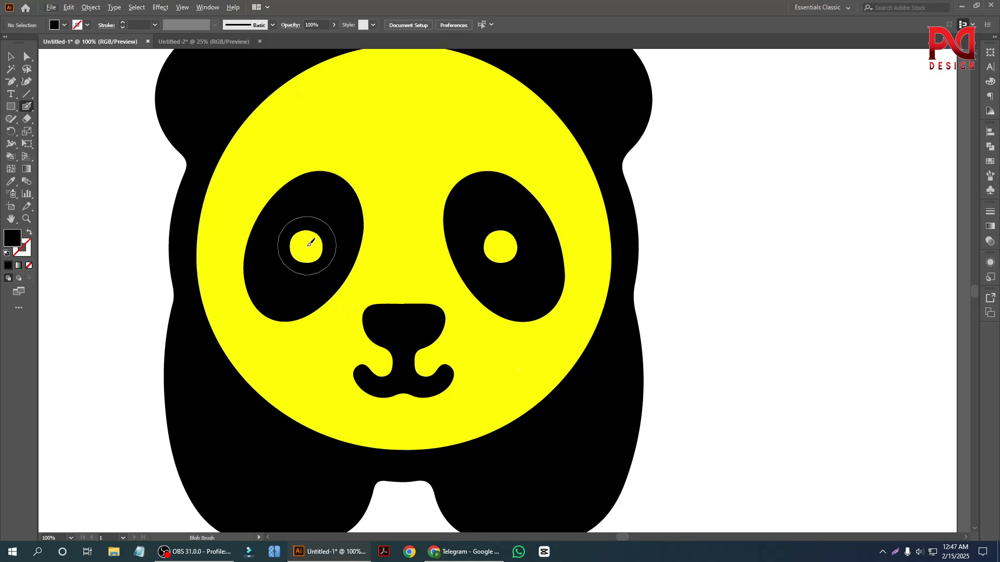
{"action": "key", "text": "bracketleft"}
{"action": "key", "text": "bracketleft"}
{"action": "left_click", "coordinate": [309, 244]}
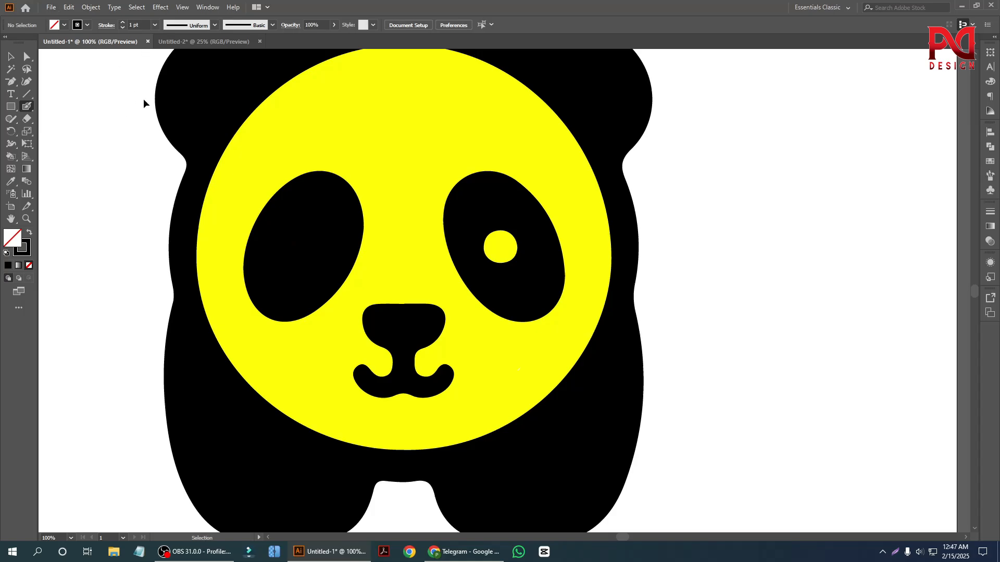
Undo the black paint over the left pupil, set the fill to white and paint both pupils white with the Blob Brush
{"action": "key", "text": "ctrl+z"}
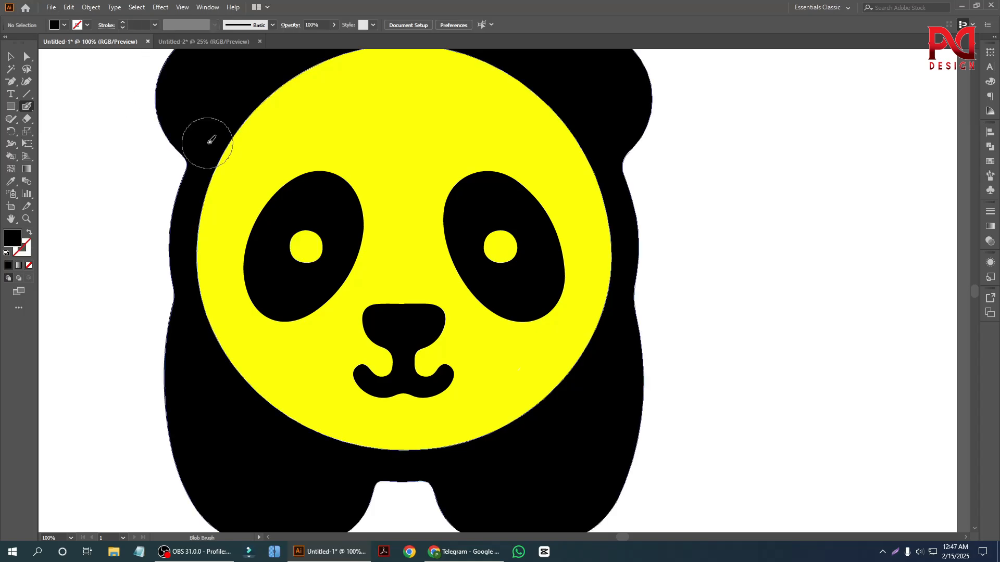
{"action": "left_click", "coordinate": [65, 25]}
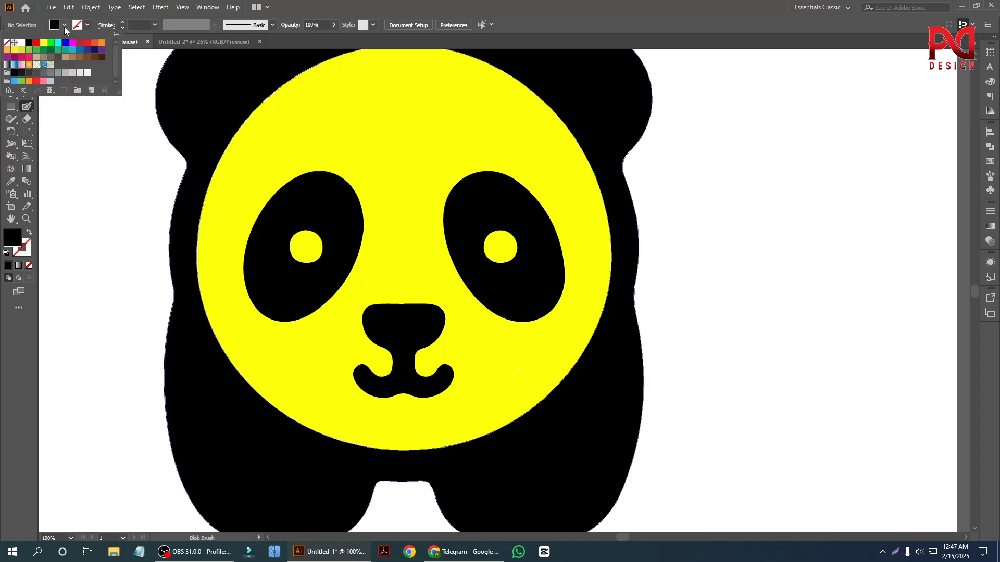
{"action": "left_click", "coordinate": [21, 44]}
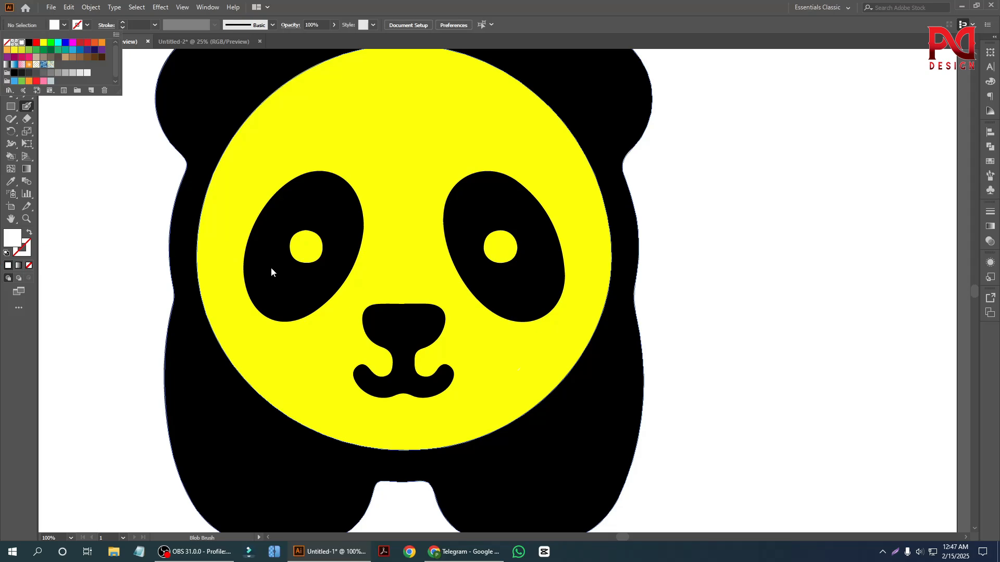
{"action": "left_click", "coordinate": [303, 260]}
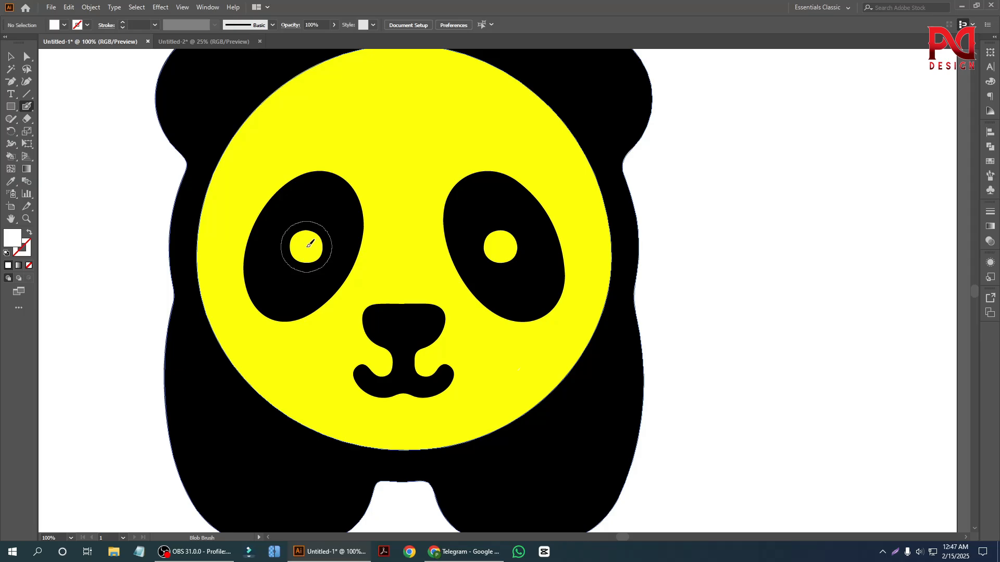
{"action": "left_click", "coordinate": [309, 244]}
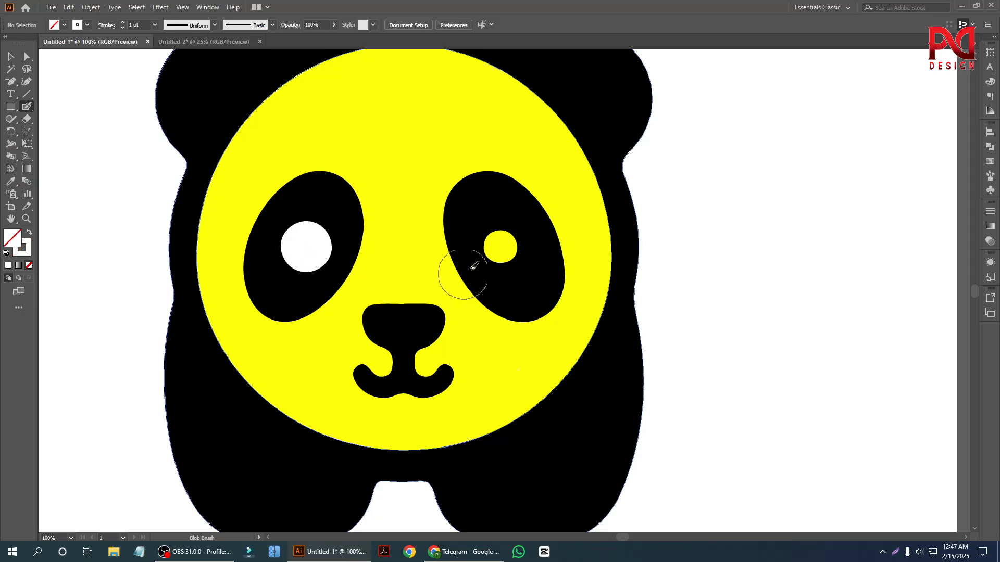
{"action": "left_click", "coordinate": [501, 248]}
Examine the whole panda with its yellow face and white pupils, both close up and from a distance
{"action": "scroll", "coordinate": [427, 283], "scroll_direction": "down", "scroll_amount": 1}
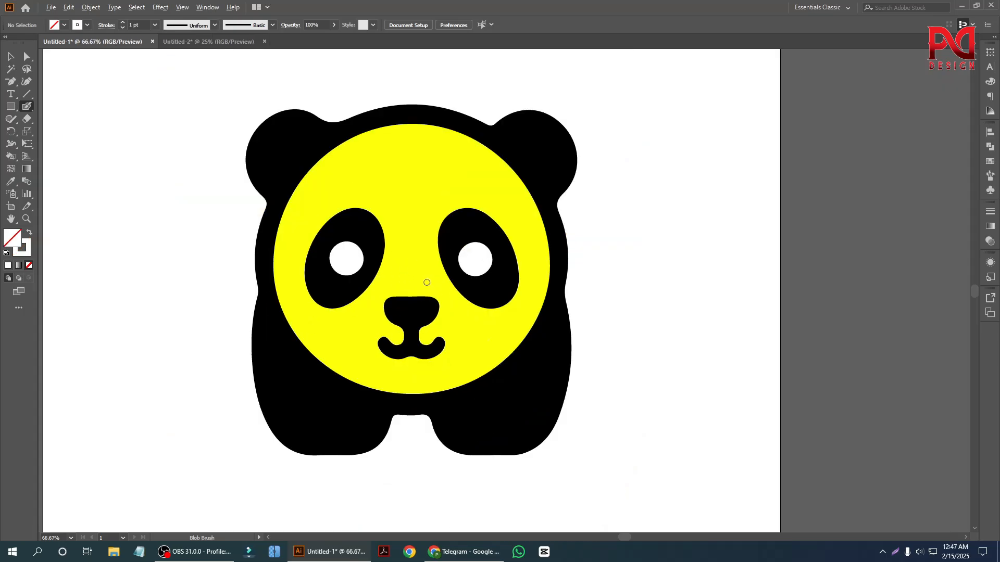
{"action": "scroll", "coordinate": [427, 282], "scroll_direction": "down", "scroll_amount": 1}
{"action": "scroll", "coordinate": [397, 298], "scroll_direction": "down", "scroll_amount": 1}
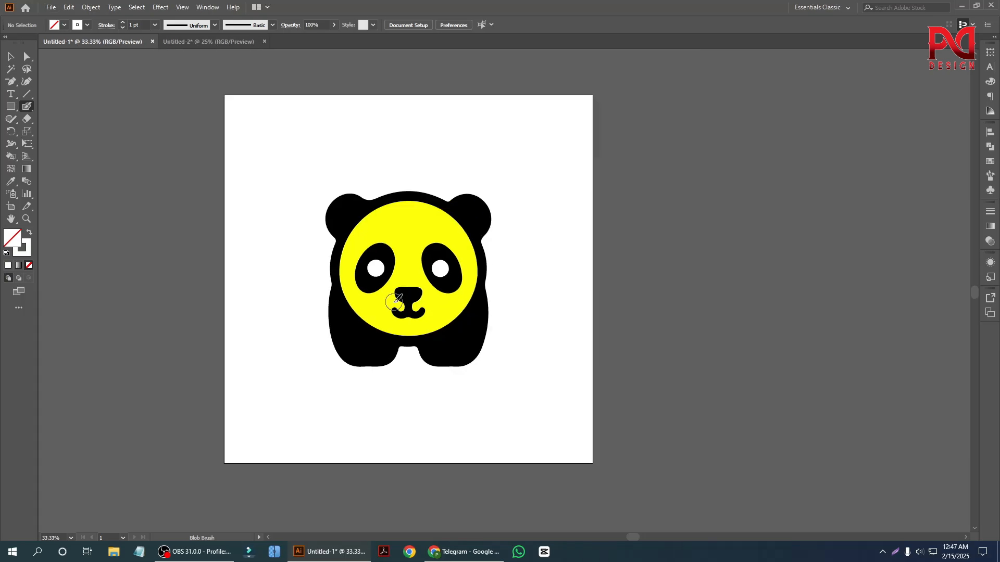
{"action": "scroll", "coordinate": [397, 299], "scroll_direction": "up", "scroll_amount": 1}
{"action": "left_click", "coordinate": [10, 56]}
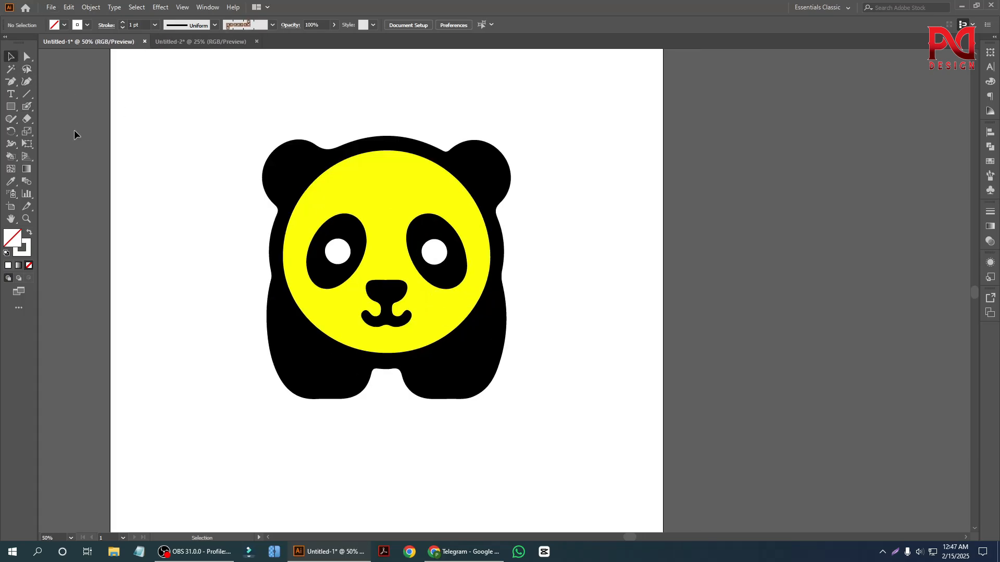
{"action": "left_click_drag", "start_coordinate": [30, 108], "coordinate": [73, 121]}
{"action": "scroll", "coordinate": [292, 270], "scroll_direction": "down", "scroll_amount": 1}
{"action": "scroll", "coordinate": [333, 312], "scroll_direction": "up", "scroll_amount": 2}
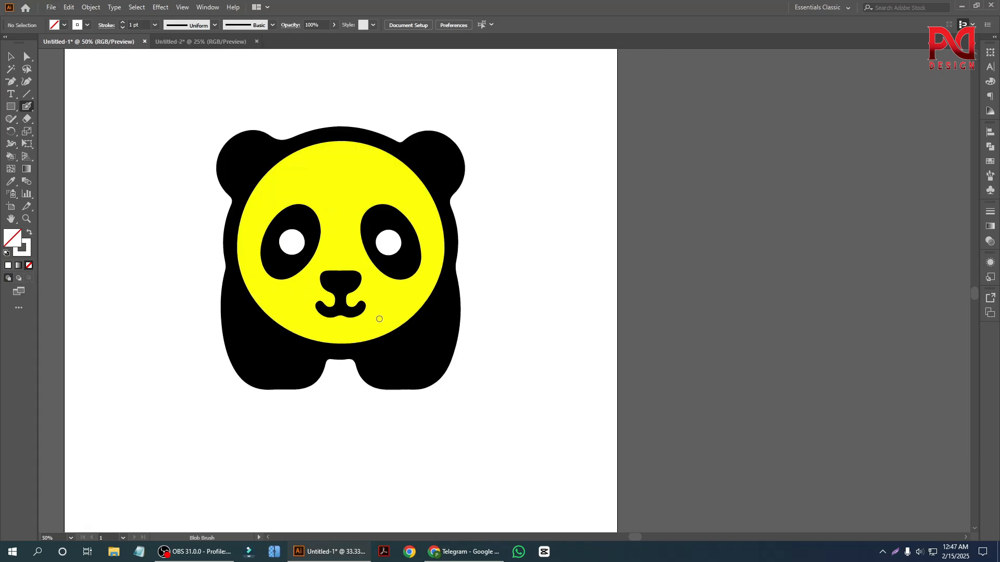
{"action": "scroll", "coordinate": [264, 308], "scroll_direction": "down", "scroll_amount": 2}
{"action": "scroll", "coordinate": [276, 310], "scroll_direction": "up", "scroll_amount": 2}
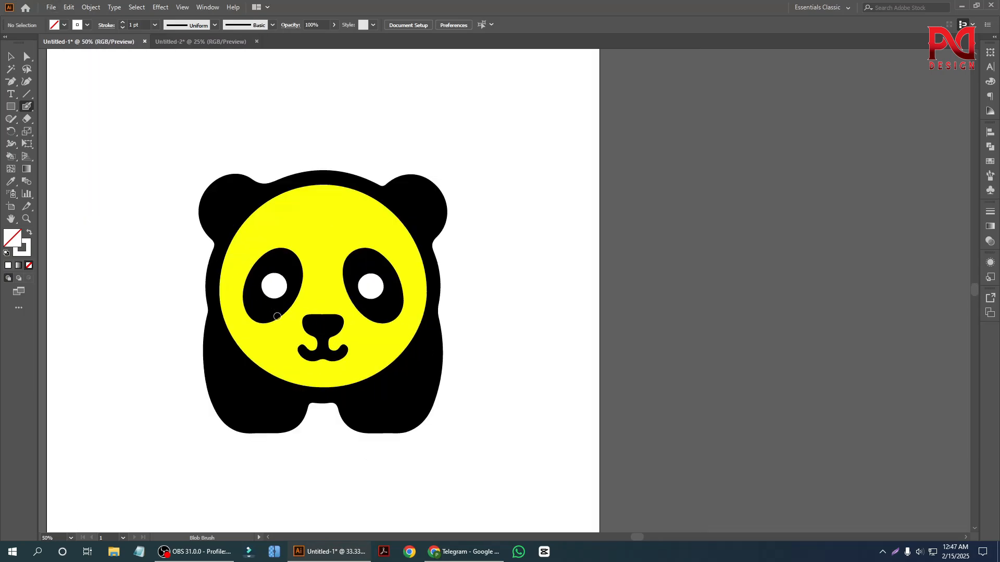
{"action": "scroll", "coordinate": [313, 311], "scroll_direction": "down", "scroll_amount": 1}
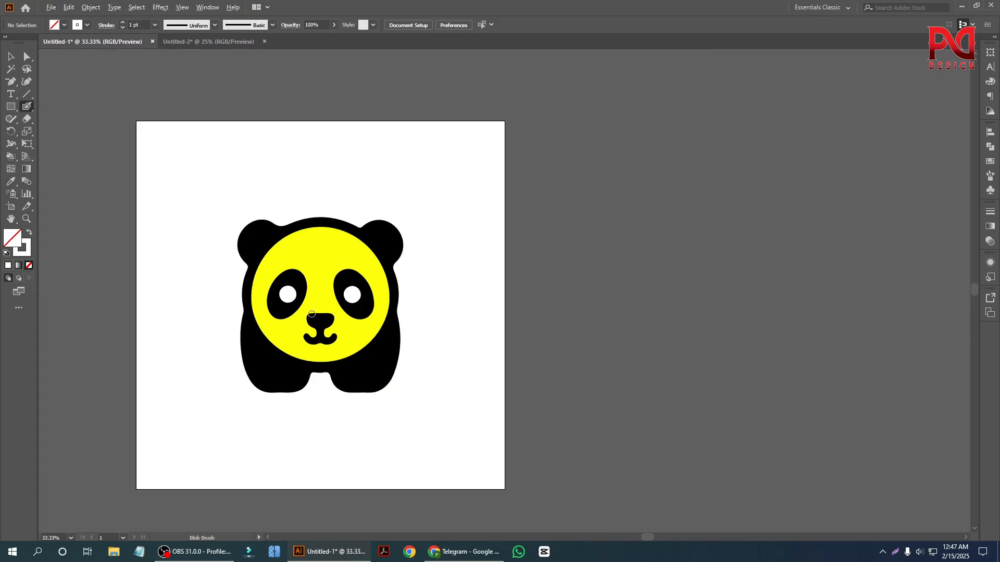
{"action": "scroll", "coordinate": [315, 312], "scroll_direction": "up", "scroll_amount": 1}
{"action": "scroll", "coordinate": [323, 308], "scroll_direction": "down", "scroll_amount": 1}
{"action": "scroll", "coordinate": [357, 306], "scroll_direction": "down", "scroll_amount": 1}
{"action": "key", "text": "v"}
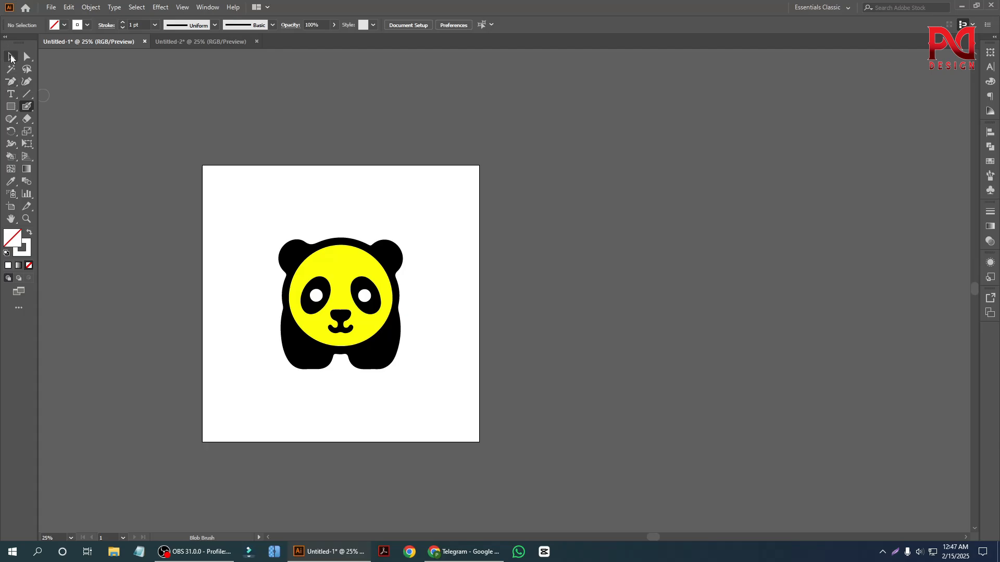
Select the entire panda artwork and delete it from the artboard
{"action": "scroll", "coordinate": [290, 315], "scroll_direction": "up", "scroll_amount": 2}
{"action": "left_click_drag", "start_coordinate": [219, 147], "coordinate": [536, 455]}
{"action": "scroll", "coordinate": [368, 375], "scroll_direction": "down", "scroll_amount": 1}
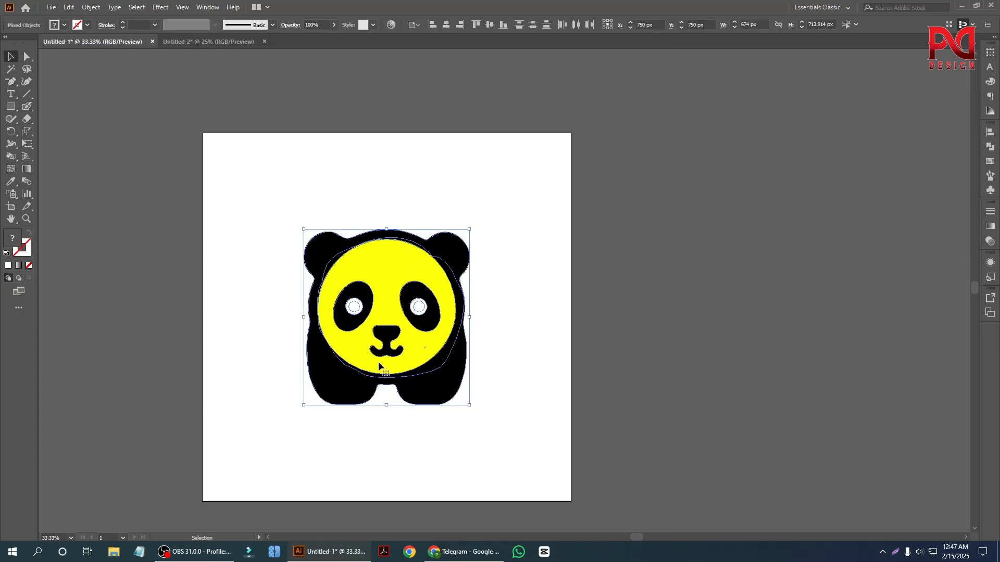
{"action": "right_click", "coordinate": [27, 106]}
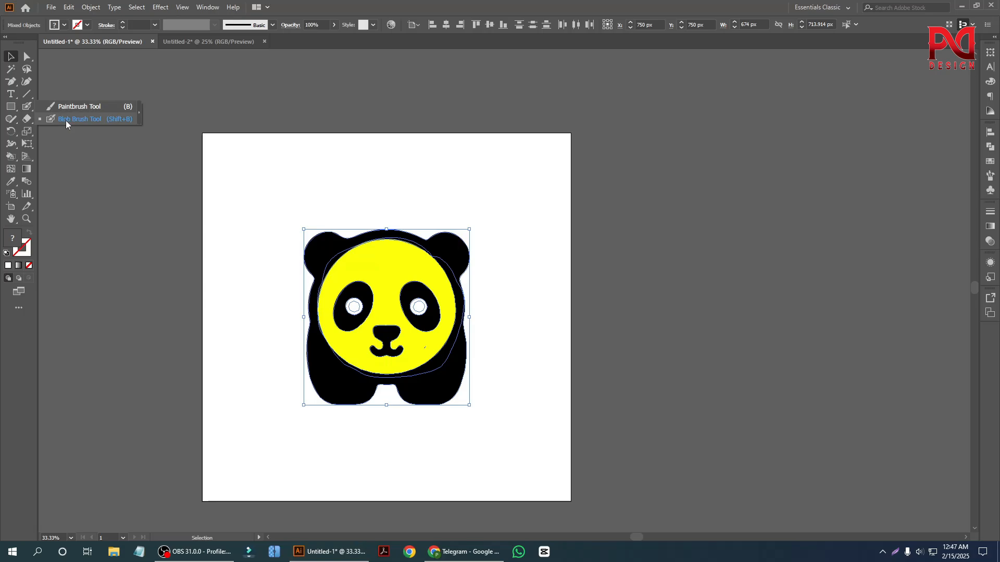
{"action": "left_click", "coordinate": [67, 120]}
{"action": "left_click", "coordinate": [11, 56]}
{"action": "left_click", "coordinate": [225, 268]}
{"action": "scroll", "coordinate": [324, 335], "scroll_direction": "down", "scroll_amount": 1}
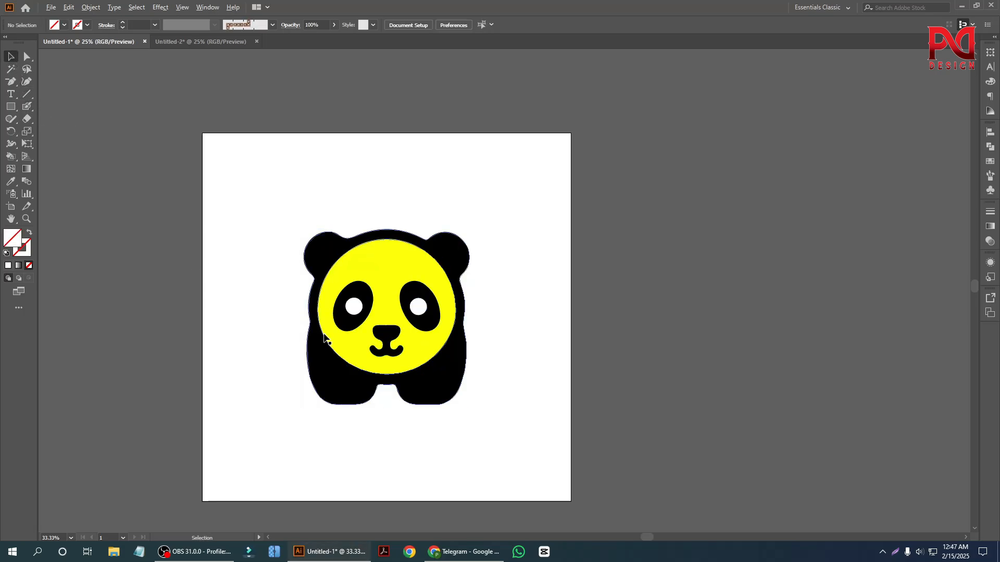
{"action": "scroll", "coordinate": [321, 325], "scroll_direction": "up", "scroll_amount": 1}
{"action": "left_click_drag", "start_coordinate": [260, 215], "coordinate": [519, 448]}
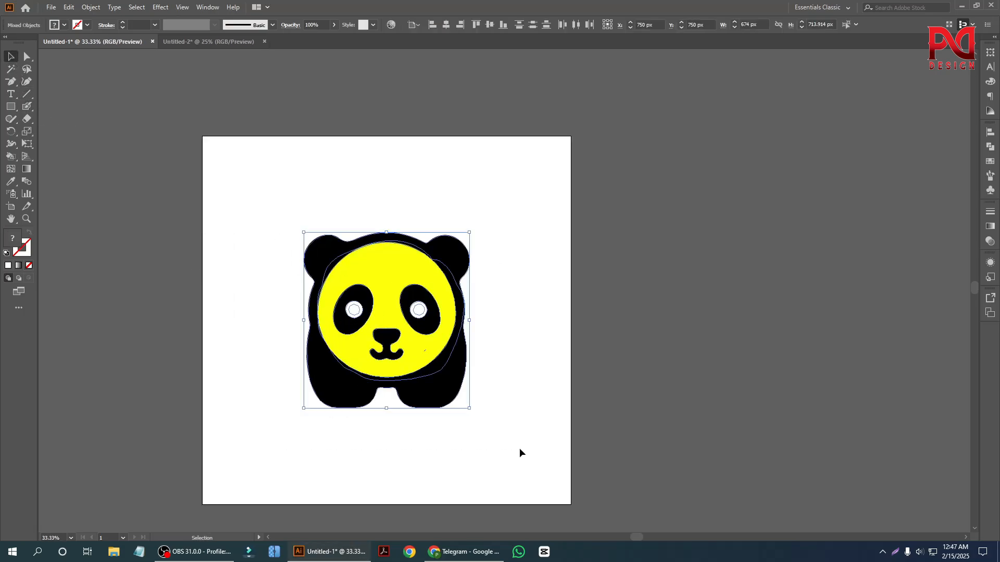
{"action": "key", "text": "Delete"}
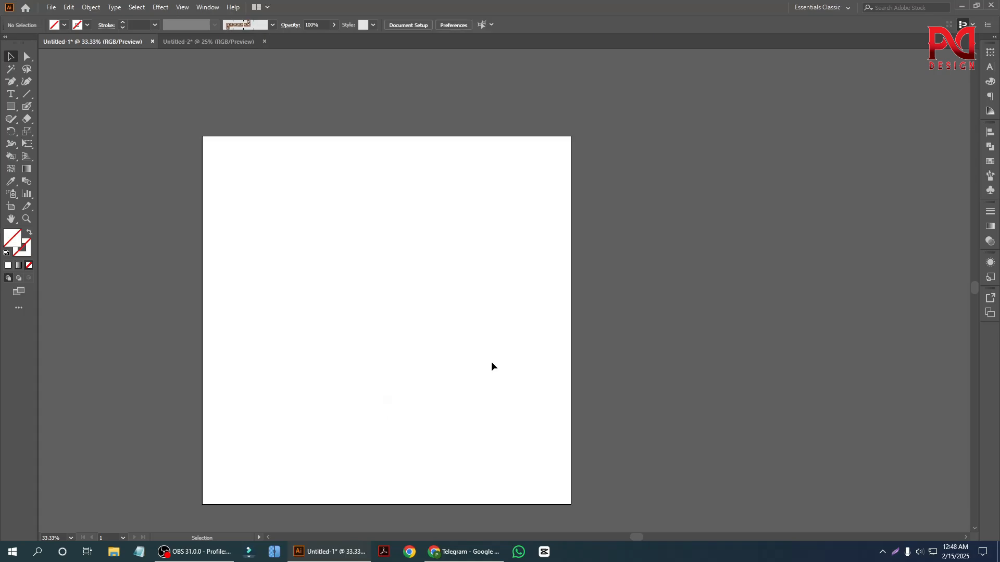
Open the Artistic_Calligraphic brush library
{"action": "right_click", "coordinate": [27, 107]}
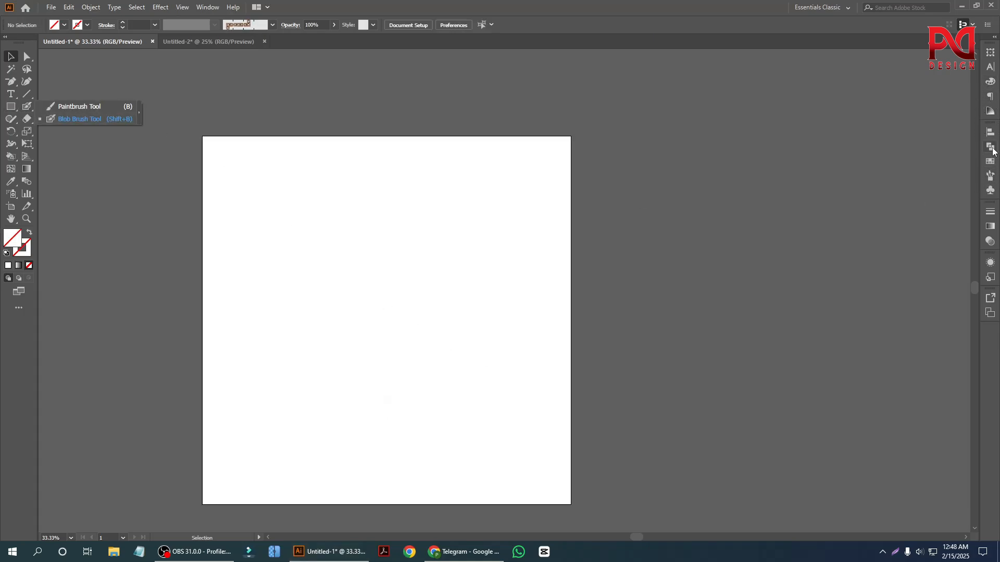
{"action": "left_click", "coordinate": [991, 177]}
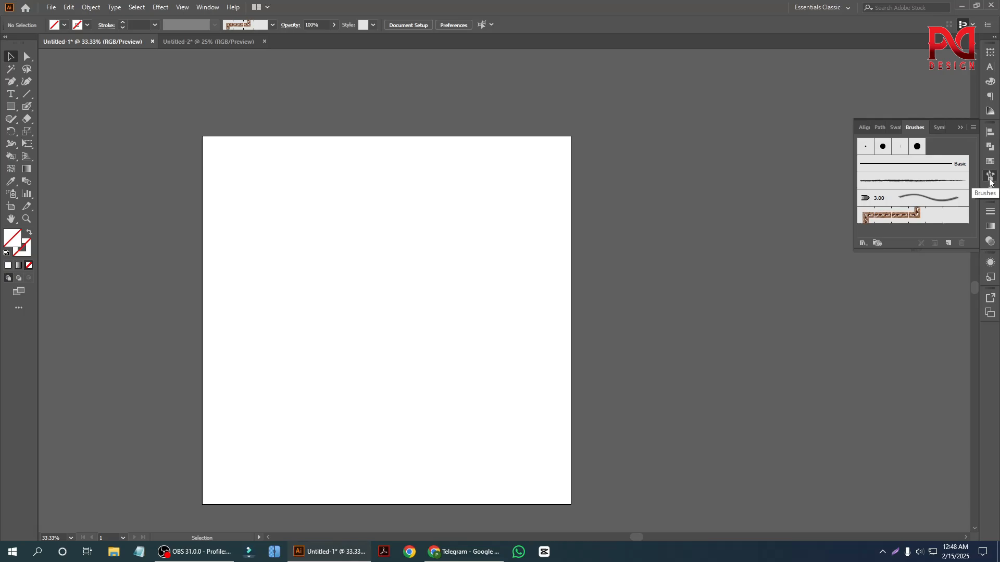
{"action": "left_click", "coordinate": [863, 243]}
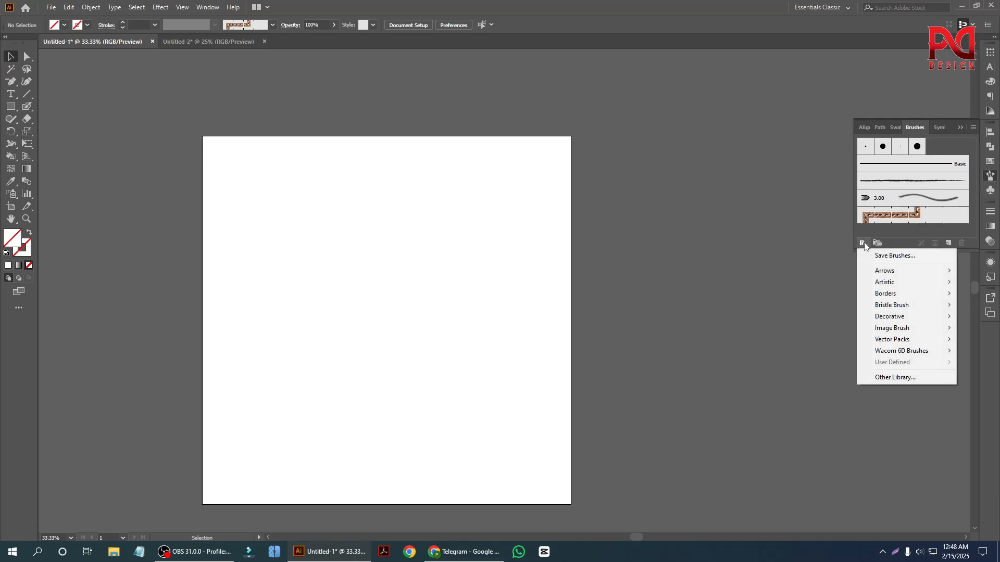
{"action": "mouse_move", "coordinate": [905, 282]}
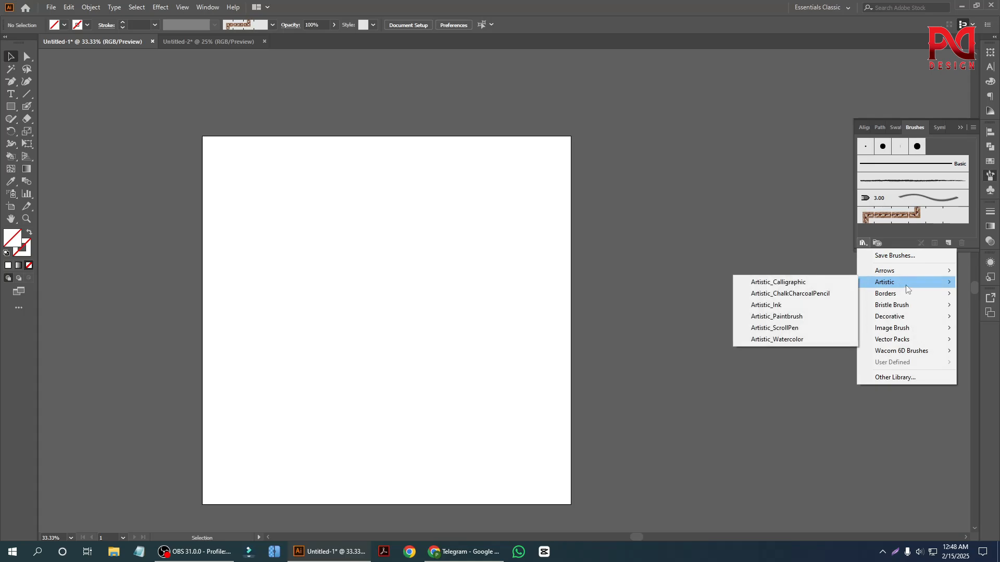
{"action": "left_click", "coordinate": [772, 285]}
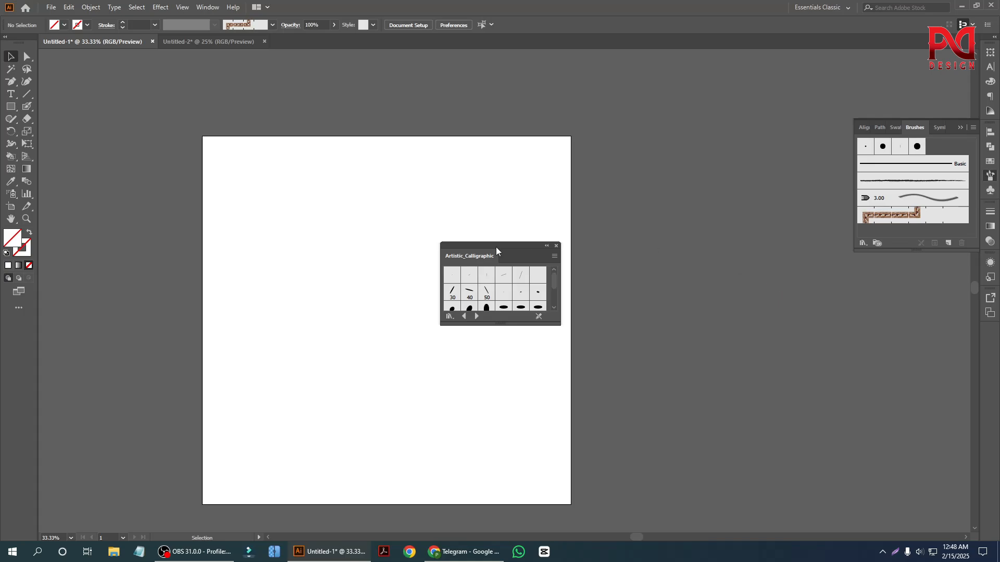
Move the calligraphic brush library clear of the drawing area and enlarge it to show all its brushes
{"action": "left_click_drag", "start_coordinate": [458, 257], "coordinate": [537, 190]}
{"action": "scroll", "coordinate": [336, 285], "scroll_direction": "up", "scroll_amount": 2}
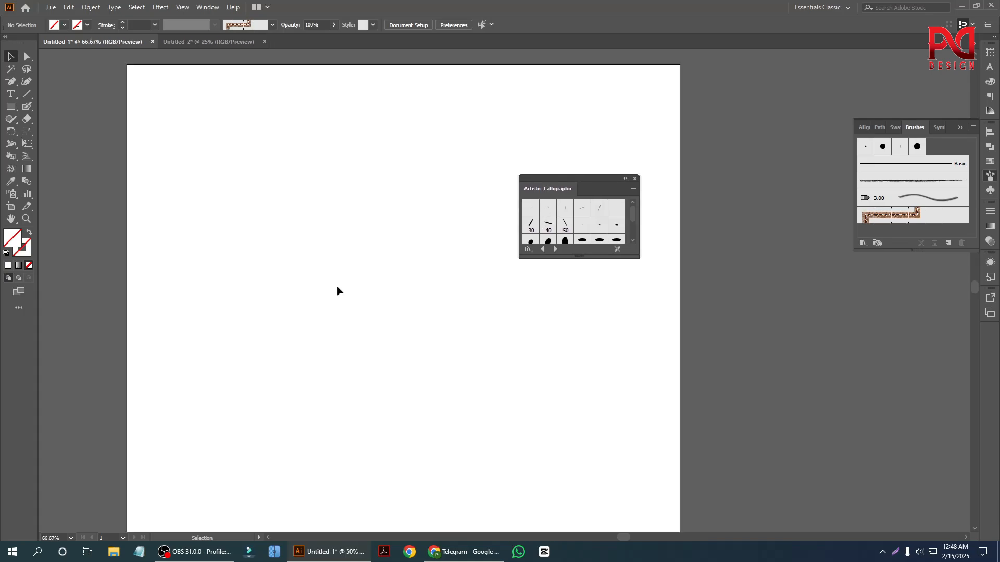
{"action": "scroll", "coordinate": [417, 309], "scroll_direction": "down", "scroll_amount": 2}
{"action": "scroll", "coordinate": [515, 305], "scroll_direction": "up", "scroll_amount": 2}
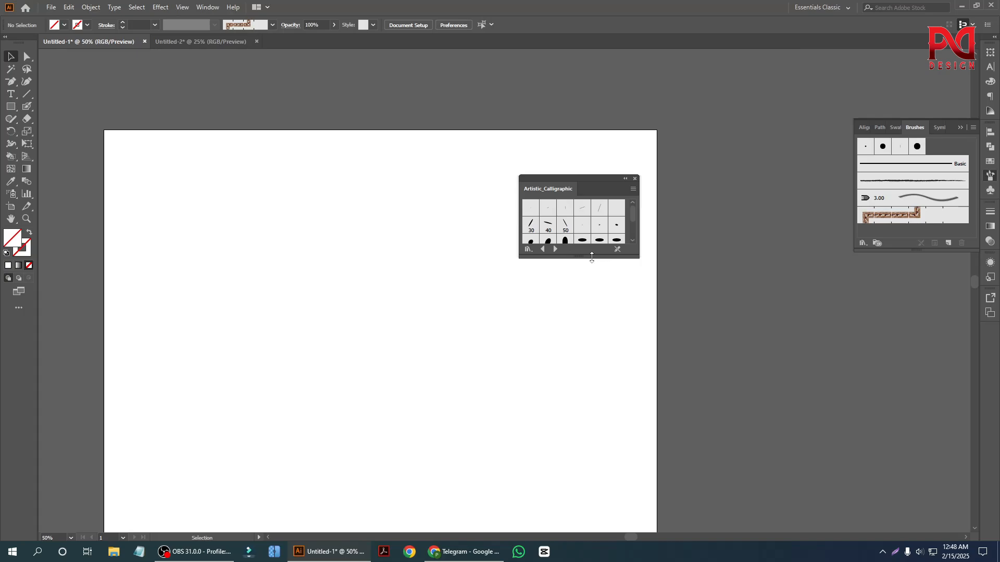
{"action": "left_click_drag", "start_coordinate": [592, 257], "coordinate": [593, 325]}
{"action": "left_click_drag", "start_coordinate": [578, 190], "coordinate": [646, 154]}
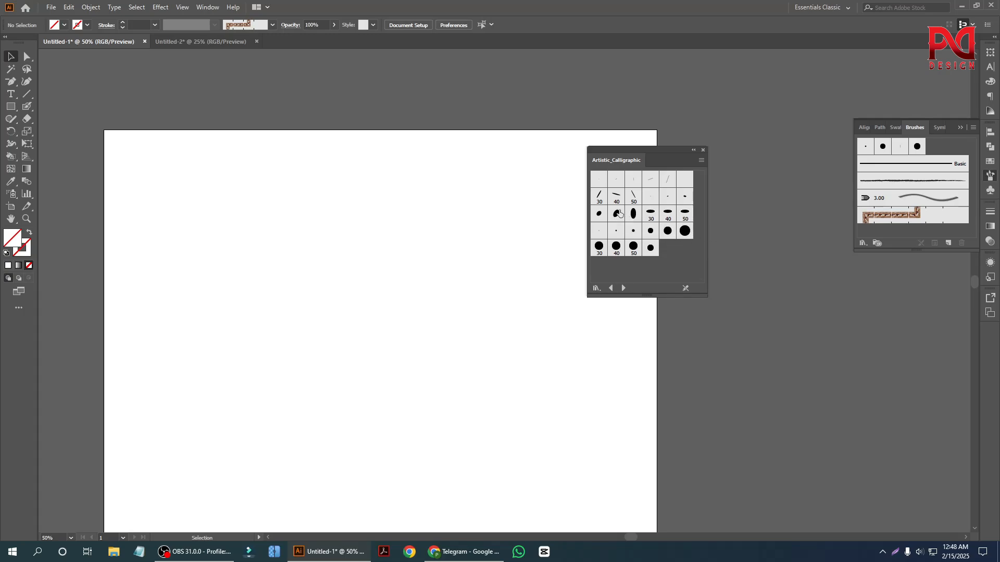
Draw a wavy Paintbrush stroke about 549 px wide and 184 px high with the 30 pt. Flat calligraphic brush and deselect it
{"action": "left_click", "coordinate": [599, 196]}
{"action": "scroll", "coordinate": [268, 298], "scroll_direction": "down", "scroll_amount": 1}
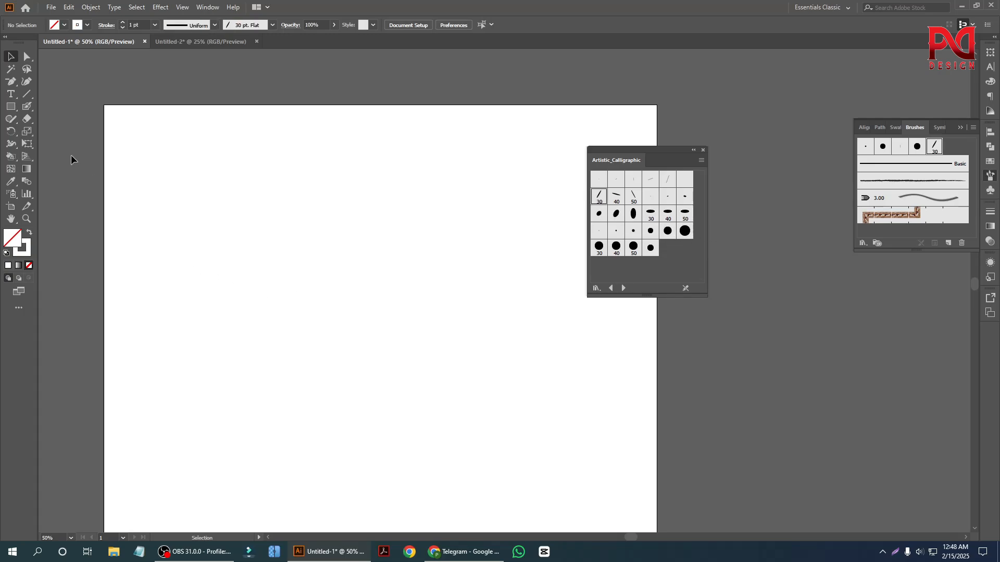
{"action": "left_click", "coordinate": [27, 120]}
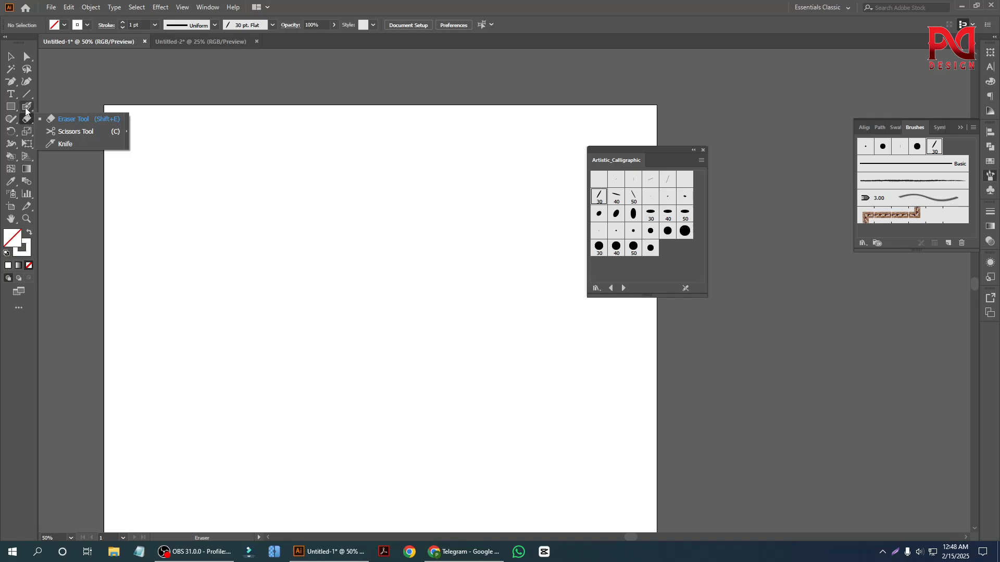
{"action": "left_click_drag", "start_coordinate": [27, 107], "coordinate": [78, 105]}
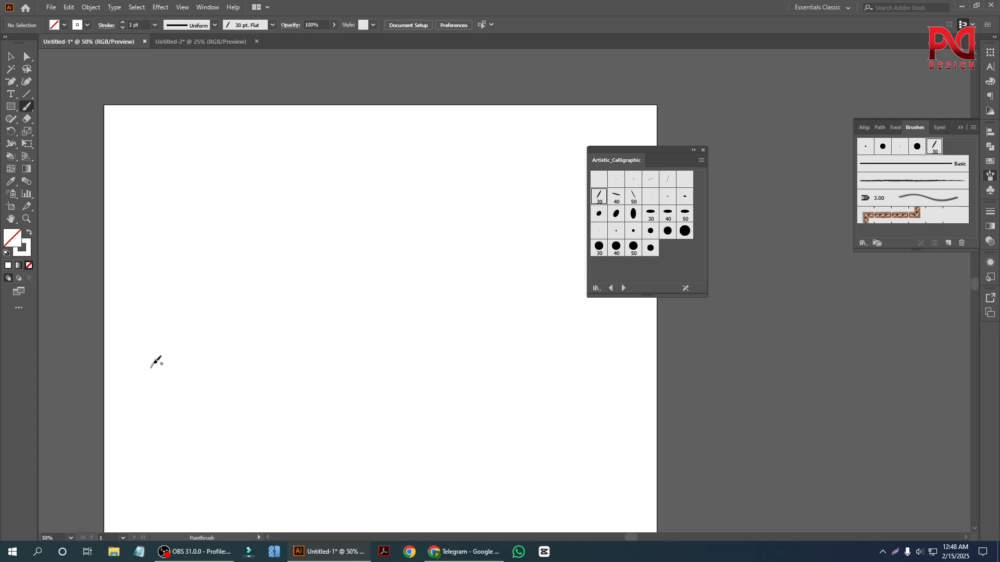
{"action": "left_click_drag", "start_coordinate": [242, 360], "coordinate": [357, 317]}
{"action": "scroll", "coordinate": [221, 360], "scroll_direction": "up", "scroll_amount": 2}
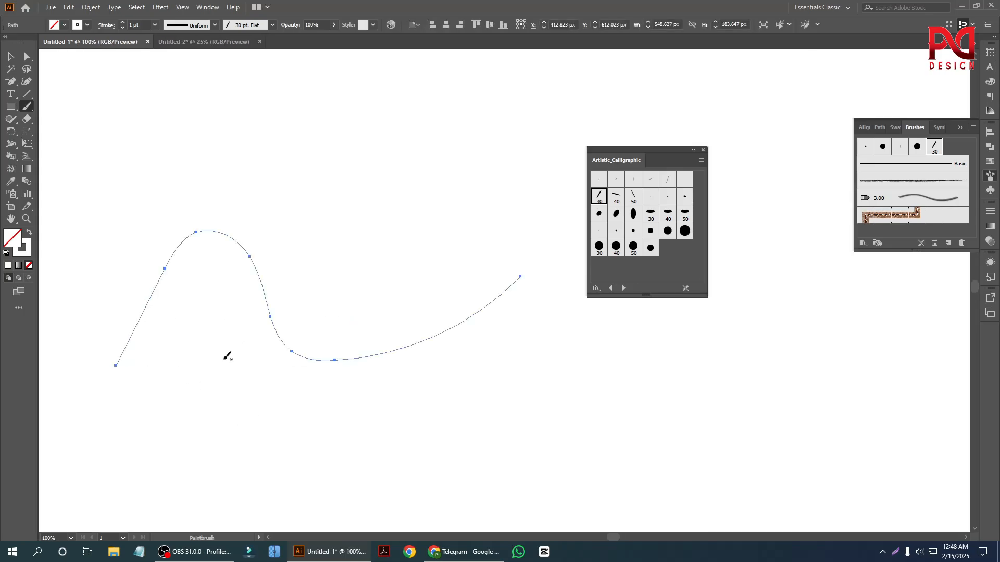
{"action": "scroll", "coordinate": [221, 360], "scroll_direction": "down", "scroll_amount": 2}
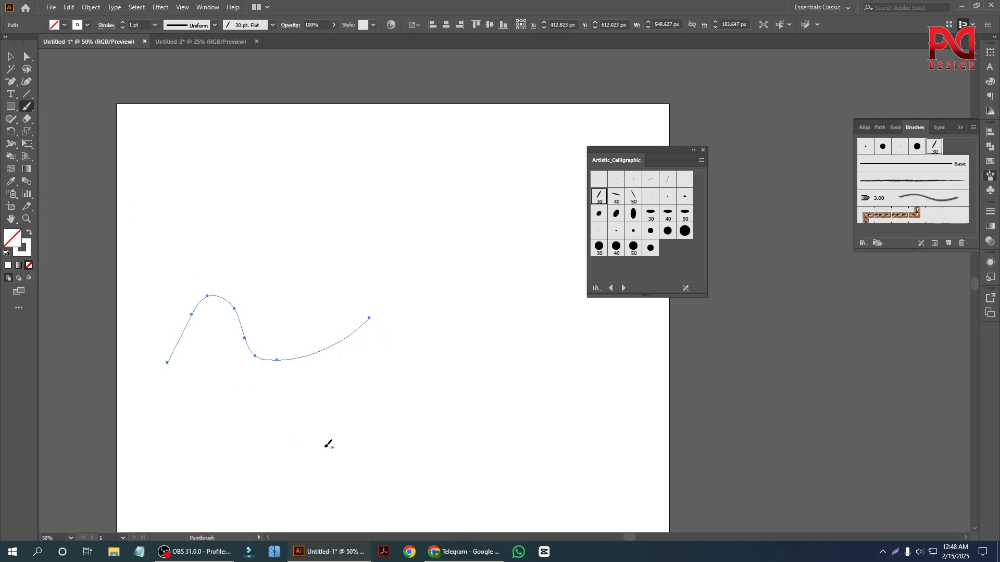
{"action": "left_click", "coordinate": [343, 423], "text": "ctrl"}
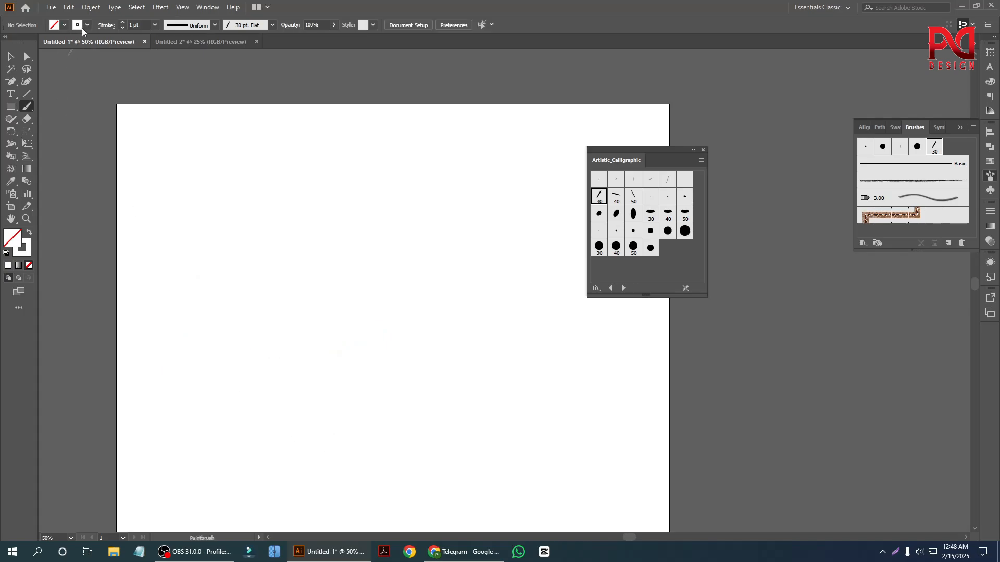
Set the stroke colour to black and paint a looping, wavy calligraphic line about 1170 px wide and 539 px high across the artboard
{"action": "left_click", "coordinate": [83, 28]}
{"action": "left_click", "coordinate": [29, 42]}
{"action": "key", "text": "Escape"}
{"action": "right_click", "coordinate": [27, 107]}
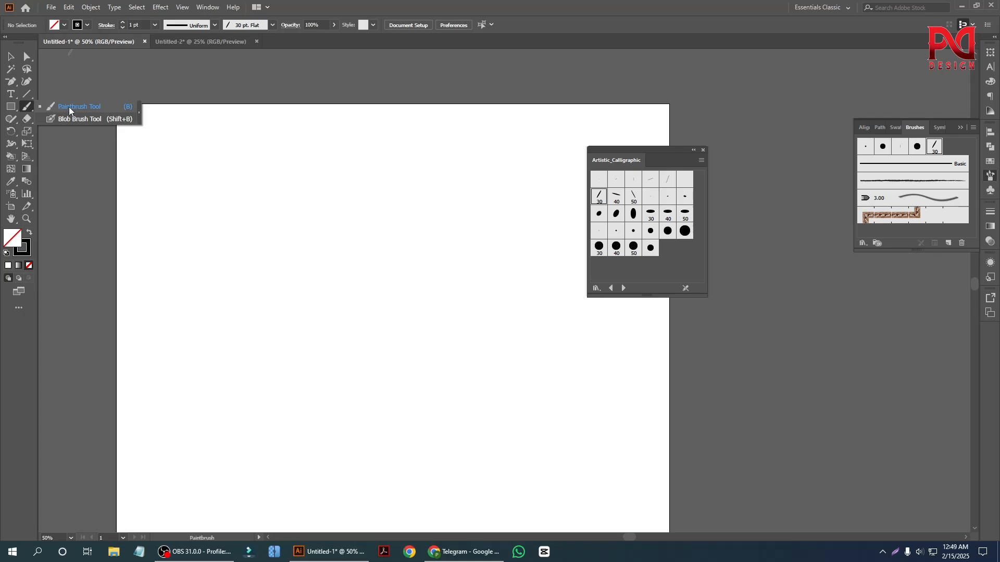
{"action": "left_click", "coordinate": [70, 107]}
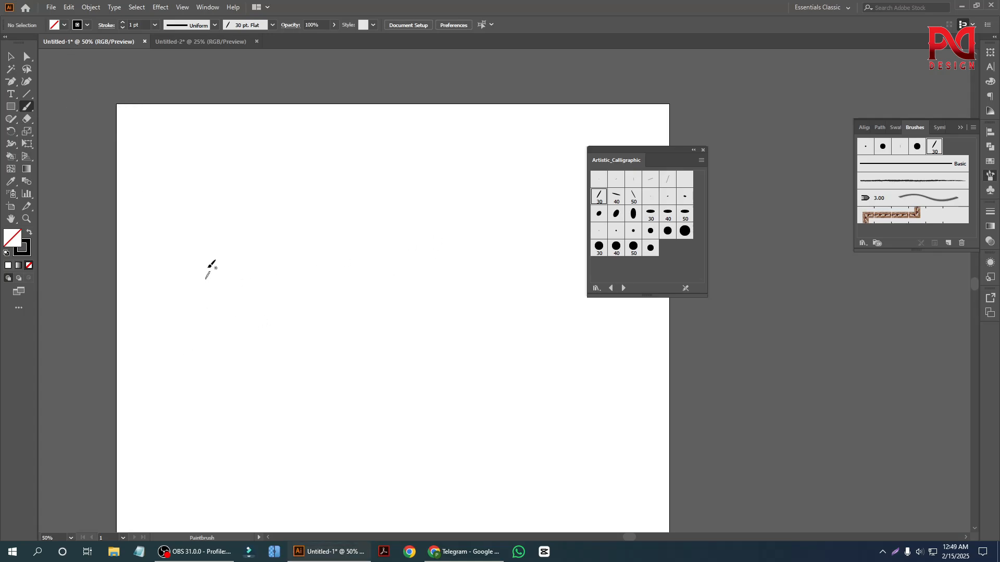
{"action": "mouse_move", "coordinate": [206, 254]}
{"action": "left_mouse_down"}
{"action": "mouse_move", "coordinate": [216, 329]}
{"action": "mouse_move", "coordinate": [302, 255]}
{"action": "left_mouse_up"}
{"action": "key", "text": "ctrl+z"}
{"action": "mouse_move", "coordinate": [176, 194]}
{"action": "left_mouse_down"}
{"action": "mouse_move", "coordinate": [226, 211]}
{"action": "mouse_move", "coordinate": [242, 192]}
{"action": "mouse_move", "coordinate": [231, 175]}
{"action": "mouse_move", "coordinate": [215, 180]}
{"action": "mouse_move", "coordinate": [225, 249]}
{"action": "mouse_move", "coordinate": [217, 348]}
{"action": "mouse_move", "coordinate": [181, 377]}
{"action": "mouse_move", "coordinate": [193, 342]}
{"action": "mouse_move", "coordinate": [262, 322]}
{"action": "mouse_move", "coordinate": [342, 365]}
{"action": "mouse_move", "coordinate": [404, 310]}
{"action": "mouse_move", "coordinate": [495, 342]}
{"action": "mouse_move", "coordinate": [608, 290]}
{"action": "left_mouse_up"}
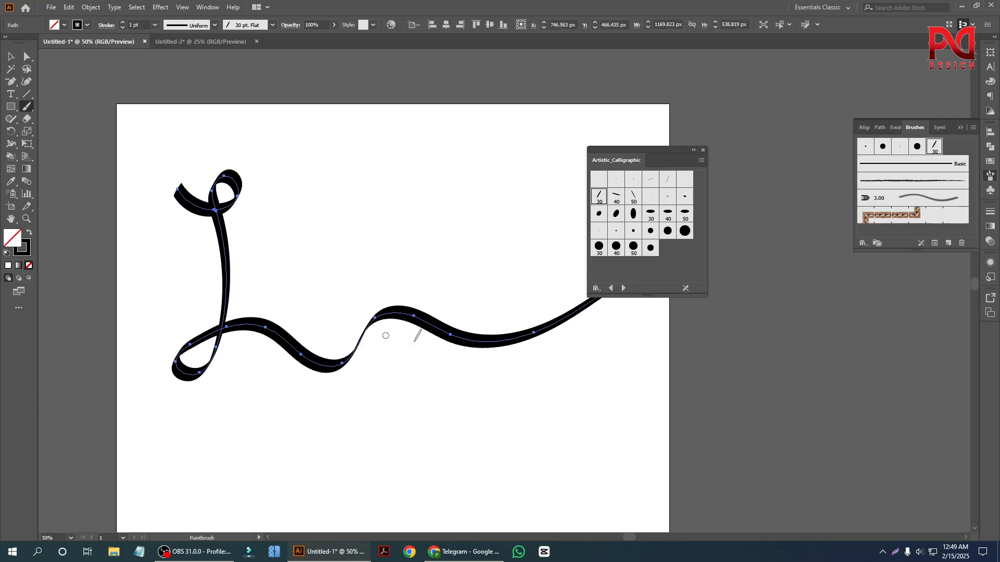
{"action": "scroll", "coordinate": [349, 347], "scroll_direction": "down", "scroll_amount": 1}
{"action": "scroll", "coordinate": [399, 319], "scroll_direction": "up", "scroll_amount": 2}
{"action": "scroll", "coordinate": [401, 321], "scroll_direction": "up", "scroll_amount": 1}
{"action": "scroll", "coordinate": [295, 314], "scroll_direction": "down", "scroll_amount": 1}
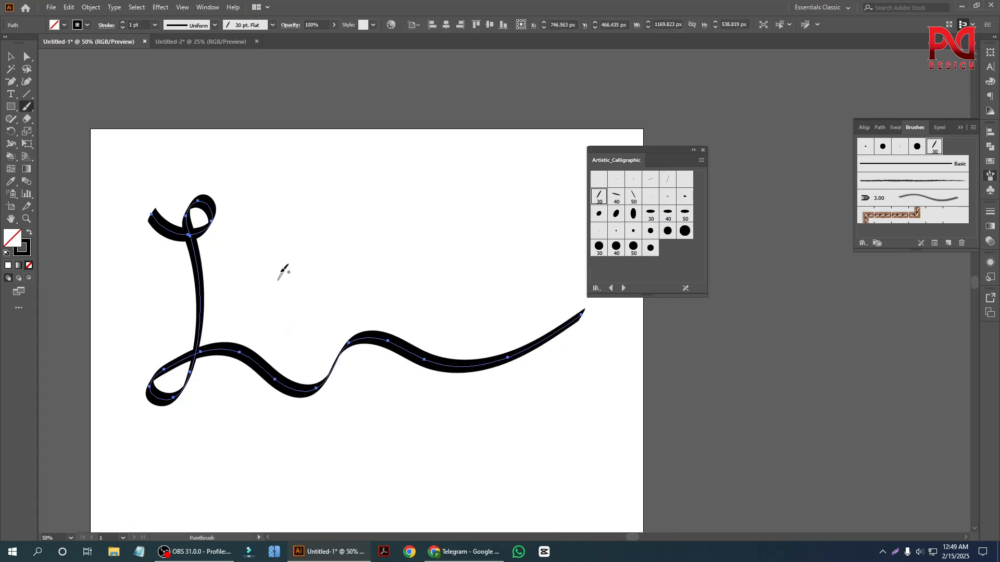
Paint a letter O about 200 px wide and 247 px high and a V about 424 px wide and 341 px high after the L
{"action": "mouse_move", "coordinate": [270, 239]}
{"action": "left_mouse_down"}
{"action": "mouse_move", "coordinate": [246, 272]}
{"action": "mouse_move", "coordinate": [255, 307]}
{"action": "mouse_move", "coordinate": [286, 328]}
{"action": "mouse_move", "coordinate": [320, 320]}
{"action": "mouse_move", "coordinate": [315, 279]}
{"action": "mouse_move", "coordinate": [268, 239]}
{"action": "left_mouse_up"}
{"action": "scroll", "coordinate": [323, 292], "scroll_direction": "down", "scroll_amount": 1}
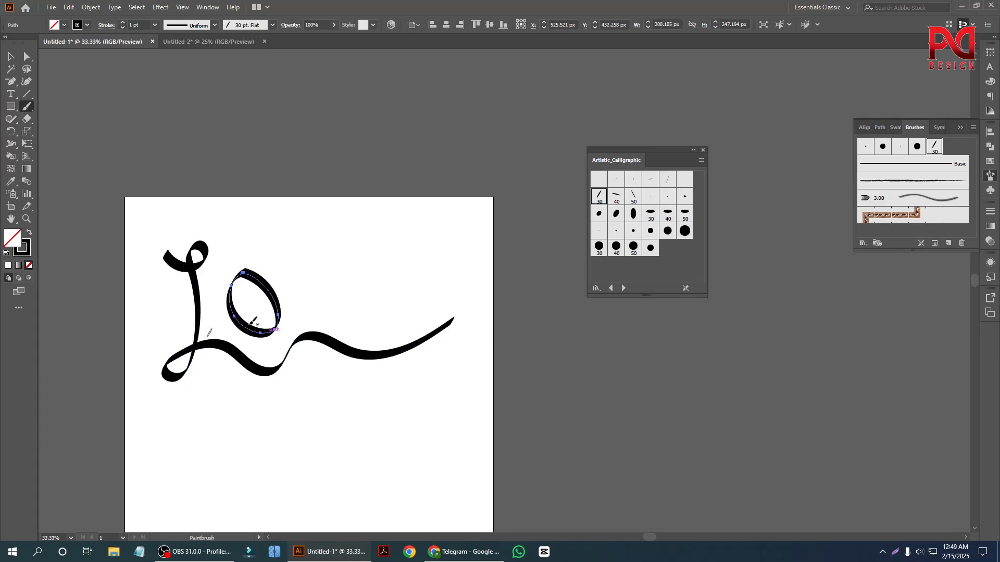
{"action": "scroll", "coordinate": [339, 297], "scroll_direction": "up", "scroll_amount": 1}
{"action": "scroll", "coordinate": [255, 344], "scroll_direction": "up", "scroll_amount": 1}
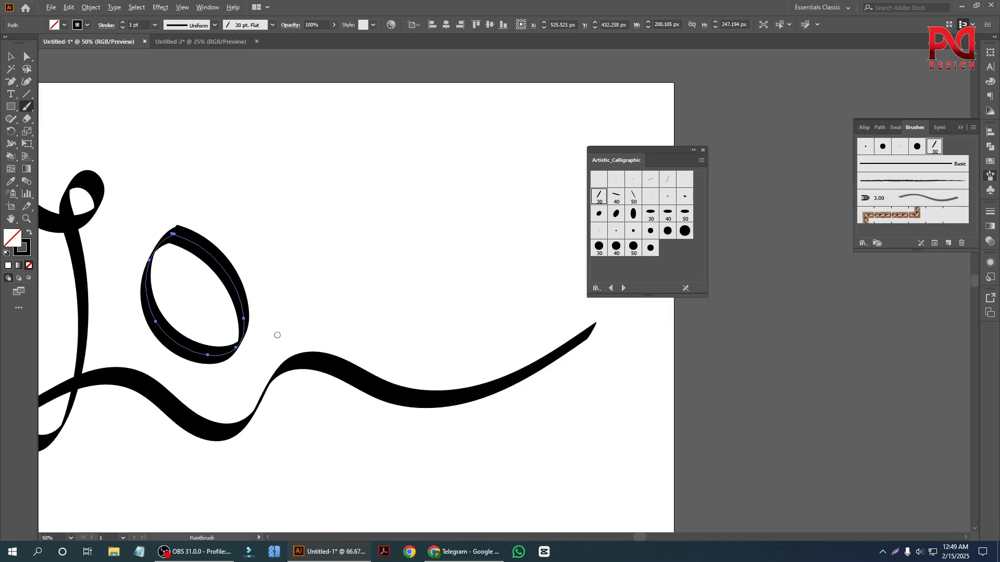
{"action": "scroll", "coordinate": [274, 338], "scroll_direction": "down", "scroll_amount": 1}
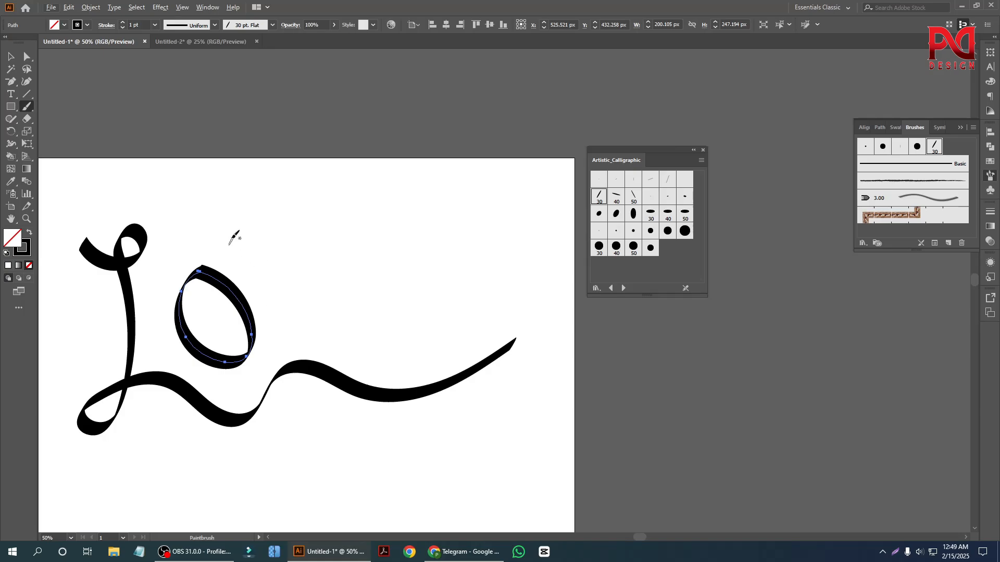
{"action": "mouse_move", "coordinate": [243, 239]}
{"action": "left_mouse_down"}
{"action": "mouse_move", "coordinate": [259, 261]}
{"action": "mouse_move", "coordinate": [284, 307]}
{"action": "mouse_move", "coordinate": [281, 349]}
{"action": "mouse_move", "coordinate": [312, 273]}
{"action": "mouse_move", "coordinate": [399, 215]}
{"action": "left_mouse_up"}
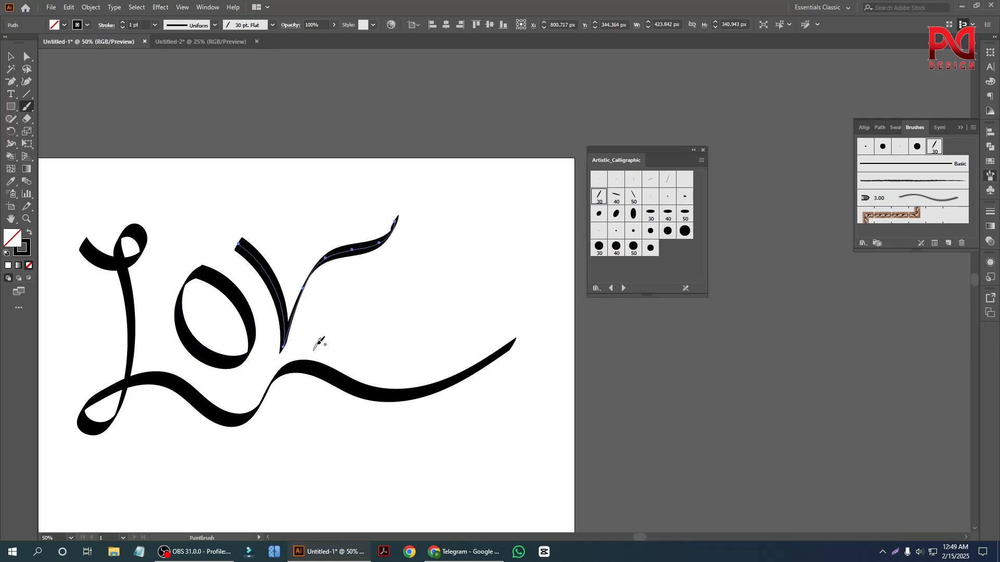
Paint a letter E from four calligraphic strokes under the V's flourish to complete LOVE, and leave the lettering deselected
{"action": "mouse_move", "coordinate": [311, 346]}
{"action": "left_mouse_down"}
{"action": "mouse_move", "coordinate": [332, 327]}
{"action": "mouse_move", "coordinate": [399, 335]}
{"action": "mouse_move", "coordinate": [423, 328]}
{"action": "left_mouse_up"}
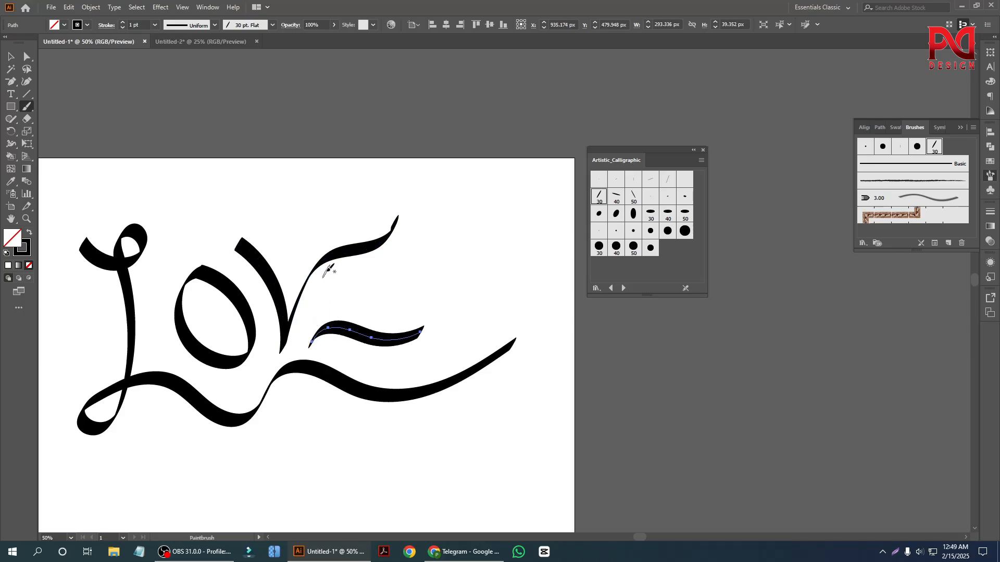
{"action": "left_click_drag", "start_coordinate": [330, 266], "coordinate": [313, 338]}
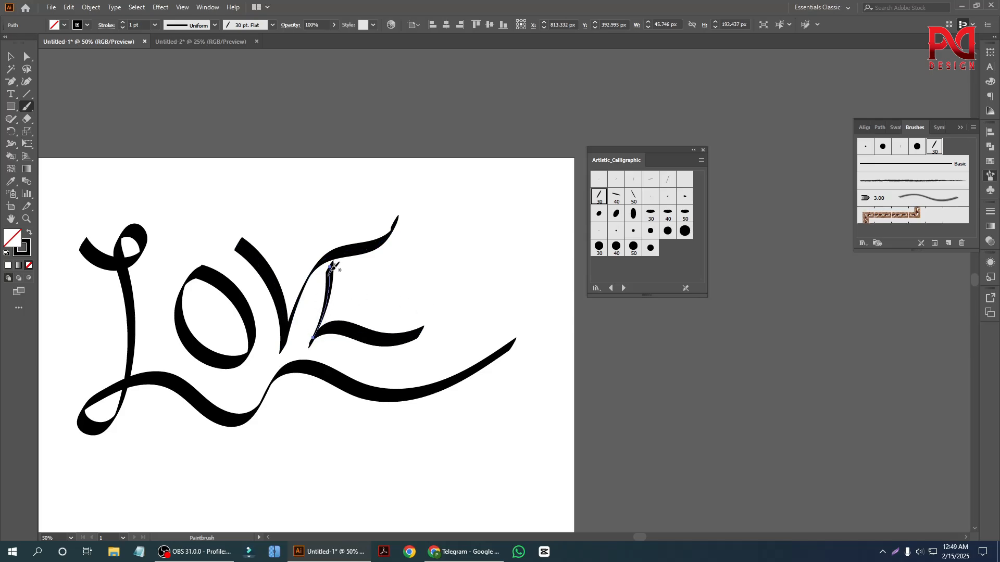
{"action": "mouse_move", "coordinate": [331, 264]}
{"action": "left_mouse_down"}
{"action": "mouse_move", "coordinate": [370, 271]}
{"action": "mouse_move", "coordinate": [410, 241]}
{"action": "left_mouse_up"}
{"action": "left_click_drag", "start_coordinate": [323, 301], "coordinate": [400, 286]}
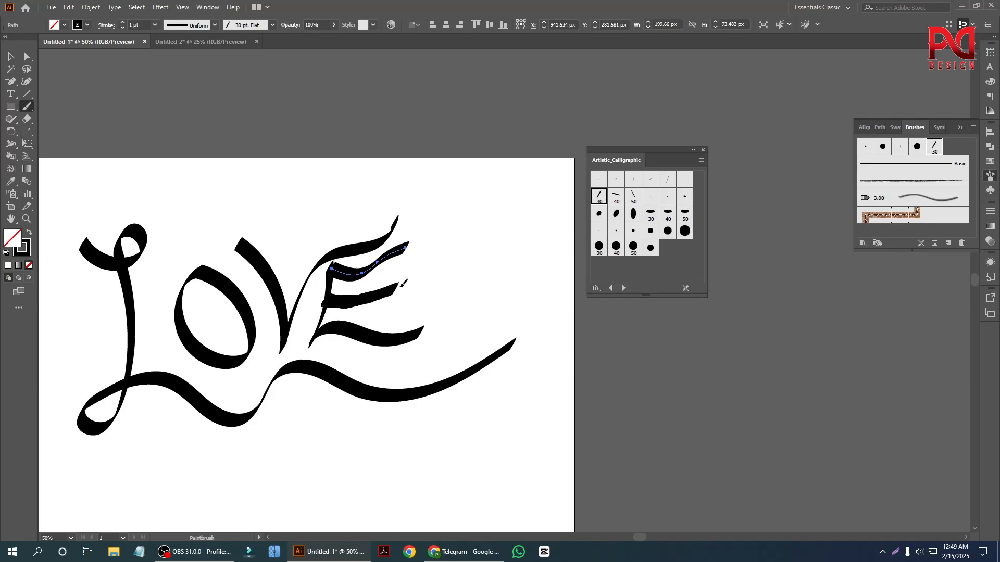
{"action": "key", "text": "ctrl+minus"}
{"action": "left_click", "coordinate": [11, 57]}
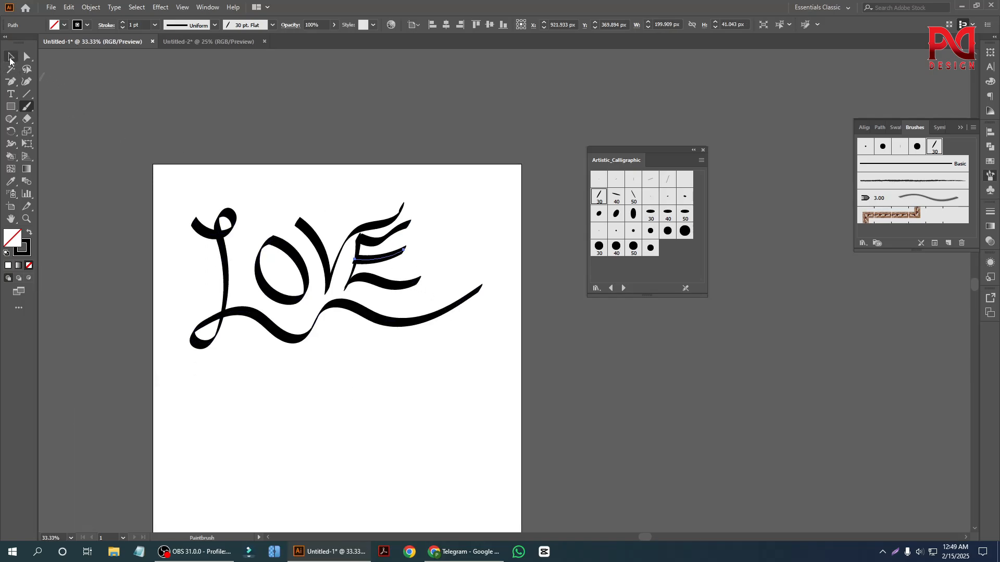
{"action": "left_click", "coordinate": [160, 174]}
{"action": "scroll", "coordinate": [327, 316], "scroll_direction": "down", "scroll_amount": 1}
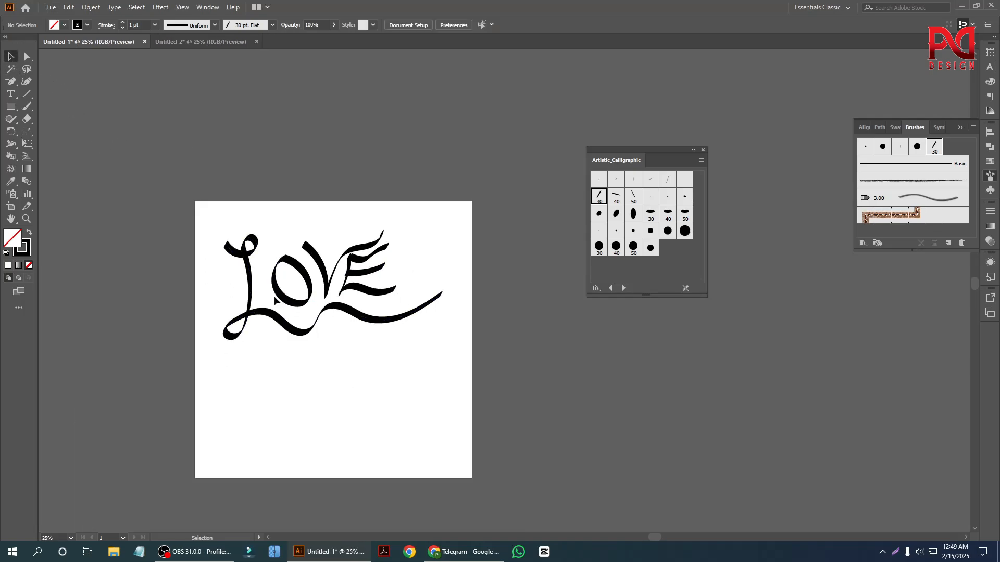
{"action": "scroll", "coordinate": [277, 299], "scroll_direction": "up", "scroll_amount": 1}
{"action": "left_click_drag", "start_coordinate": [181, 196], "coordinate": [453, 342]}
{"action": "left_click", "coordinate": [420, 416]}
{"action": "scroll", "coordinate": [419, 401], "scroll_direction": "down", "scroll_amount": 3}
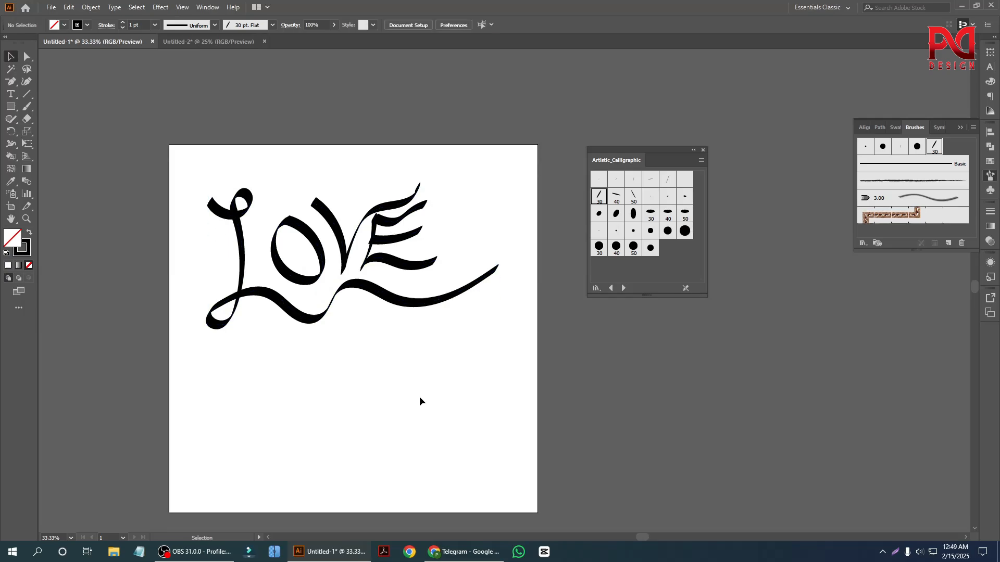
Paint a looping L with a wavy tail about 1294 px wide and 418 px high below the lettering with the 40 pt. Flat brush
{"action": "left_click", "coordinate": [613, 201]}
{"action": "scroll", "coordinate": [95, 211], "scroll_direction": "down", "scroll_amount": 1}
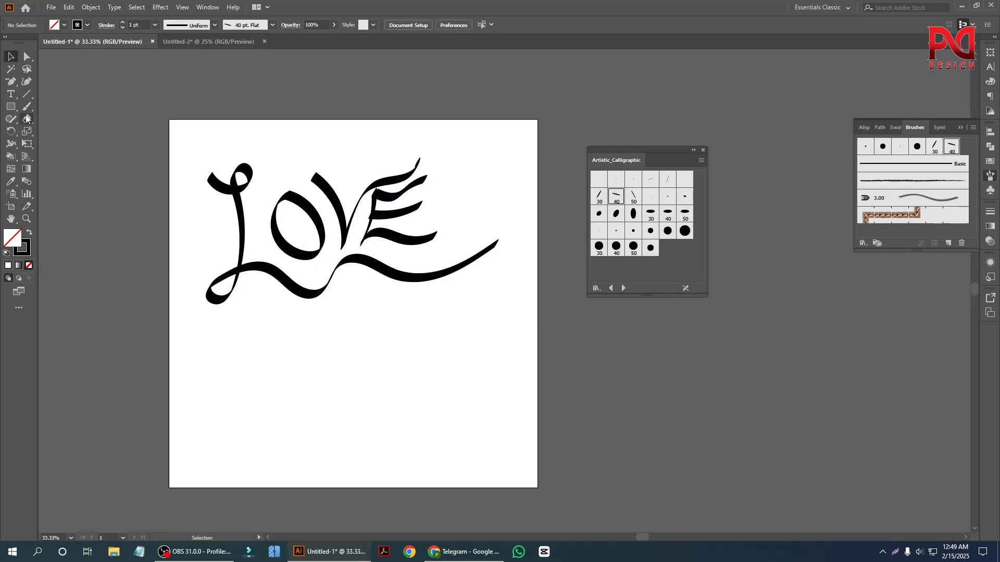
{"action": "key", "text": "b"}
{"action": "scroll", "coordinate": [279, 374], "scroll_direction": "up", "scroll_amount": 1}
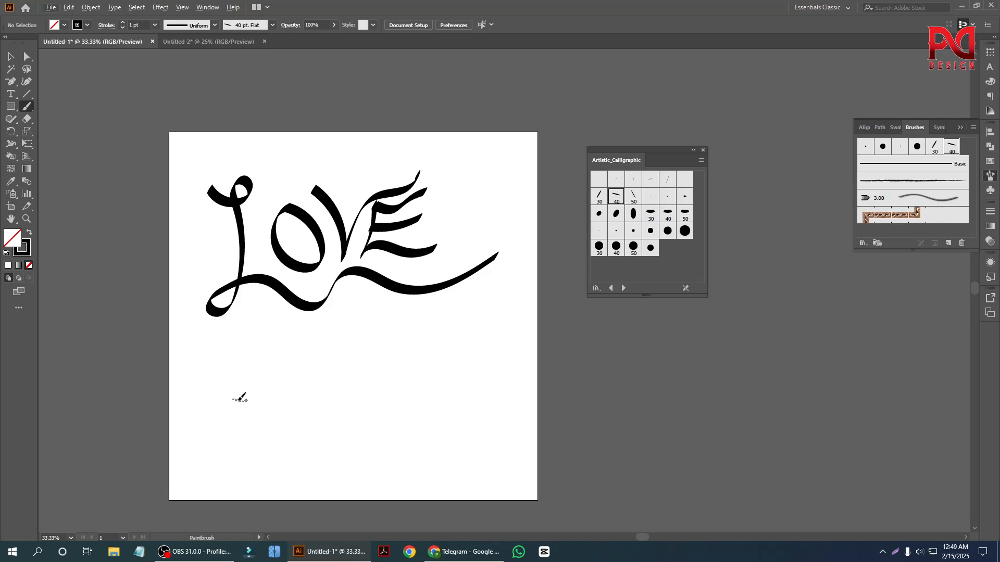
{"action": "mouse_move", "coordinate": [237, 364]}
{"action": "left_mouse_down"}
{"action": "mouse_move", "coordinate": [278, 396]}
{"action": "mouse_move", "coordinate": [280, 370]}
{"action": "mouse_move", "coordinate": [263, 465]}
{"action": "mouse_move", "coordinate": [299, 445]}
{"action": "mouse_move", "coordinate": [374, 461]}
{"action": "mouse_move", "coordinate": [450, 424]}
{"action": "mouse_move", "coordinate": [565, 409]}
{"action": "left_mouse_up"}
{"action": "scroll", "coordinate": [433, 398], "scroll_direction": "up", "scroll_amount": 1}
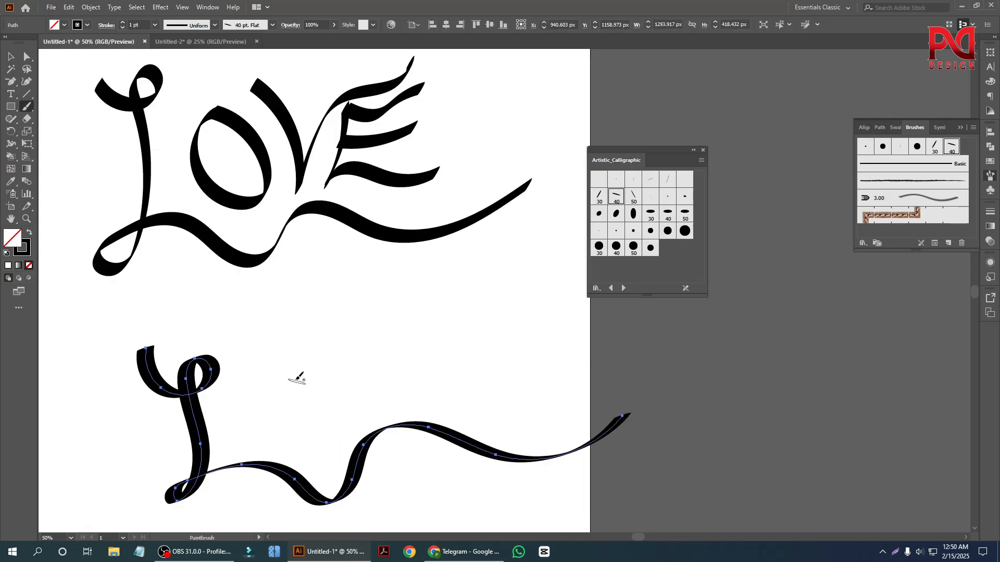
Paint an O about 229 px wide, a V about 443 px wide and a multi-stroke E to spell the second LOVE
{"action": "mouse_move", "coordinate": [290, 367]}
{"action": "left_mouse_down"}
{"action": "mouse_move", "coordinate": [345, 443]}
{"action": "mouse_move", "coordinate": [318, 374]}
{"action": "mouse_move", "coordinate": [272, 365]}
{"action": "left_mouse_up"}
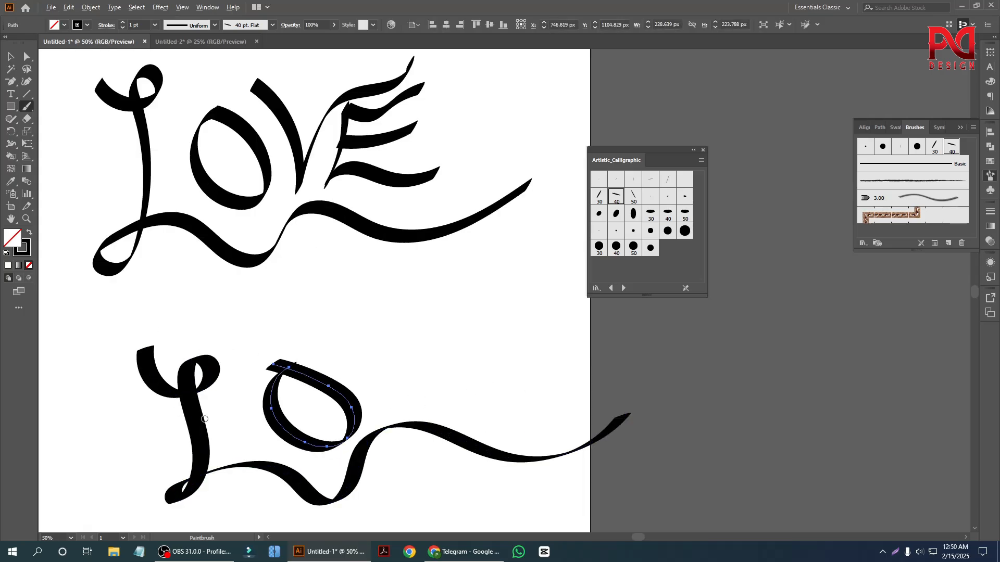
{"action": "scroll", "coordinate": [204, 420], "scroll_direction": "down", "scroll_amount": 1}
{"action": "scroll", "coordinate": [339, 431], "scroll_direction": "up", "scroll_amount": 1}
{"action": "scroll", "coordinate": [321, 389], "scroll_direction": "down", "scroll_amount": 1}
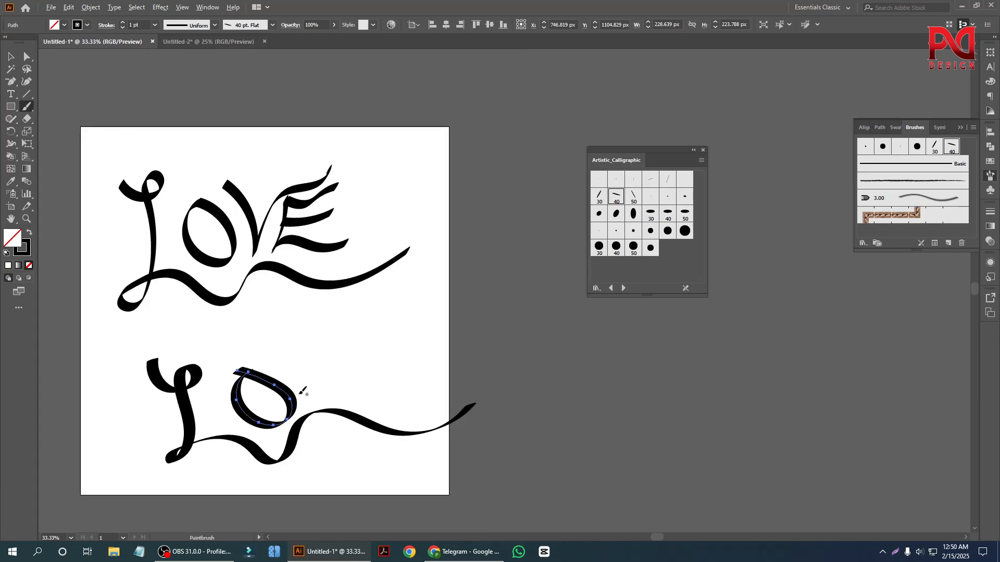
{"action": "mouse_move", "coordinate": [289, 350]}
{"action": "left_mouse_down"}
{"action": "mouse_move", "coordinate": [343, 393]}
{"action": "mouse_move", "coordinate": [342, 404]}
{"action": "mouse_move", "coordinate": [382, 338]}
{"action": "mouse_move", "coordinate": [404, 324]}
{"action": "left_mouse_up"}
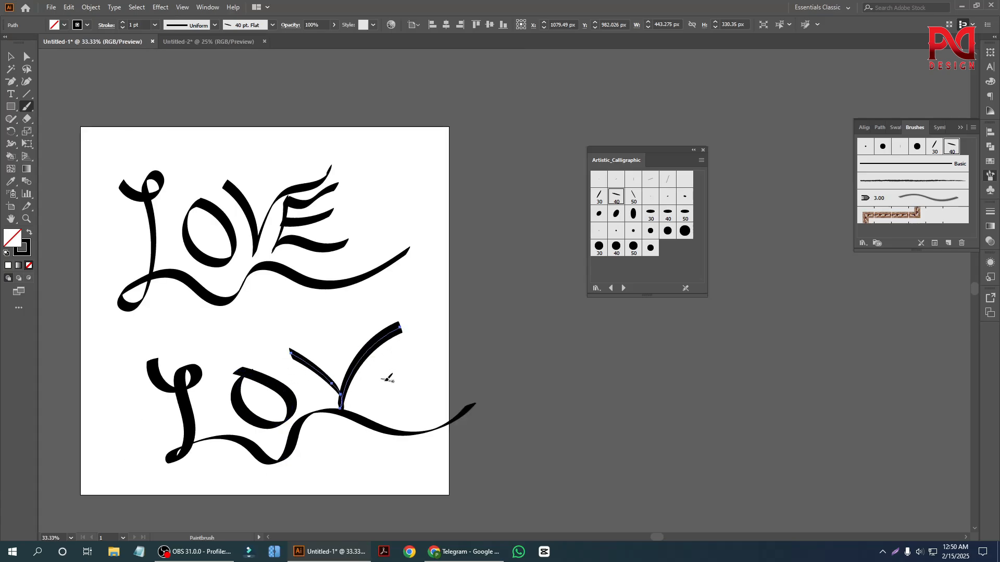
{"action": "mouse_move", "coordinate": [387, 359]}
{"action": "left_mouse_down"}
{"action": "mouse_move", "coordinate": [375, 377]}
{"action": "mouse_move", "coordinate": [379, 414]}
{"action": "mouse_move", "coordinate": [428, 336]}
{"action": "left_mouse_up"}
{"action": "mouse_move", "coordinate": [381, 386]}
{"action": "left_mouse_down"}
{"action": "mouse_move", "coordinate": [432, 374]}
{"action": "mouse_move", "coordinate": [406, 414]}
{"action": "mouse_move", "coordinate": [452, 390]}
{"action": "left_mouse_up"}
{"action": "scroll", "coordinate": [442, 377], "scroll_direction": "down", "scroll_amount": 1}
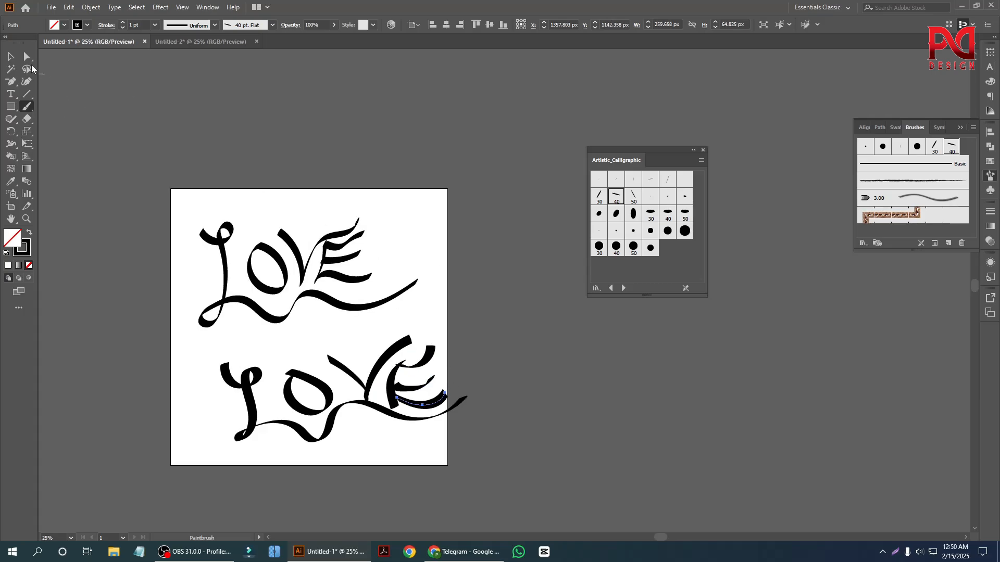
Delete all strokes of the second LOVE lettering at the bottom of the artboard
{"action": "left_click", "coordinate": [11, 56]}
{"action": "scroll", "coordinate": [205, 263], "scroll_direction": "up", "scroll_amount": 1}
{"action": "scroll", "coordinate": [248, 303], "scroll_direction": "down", "scroll_amount": 3}
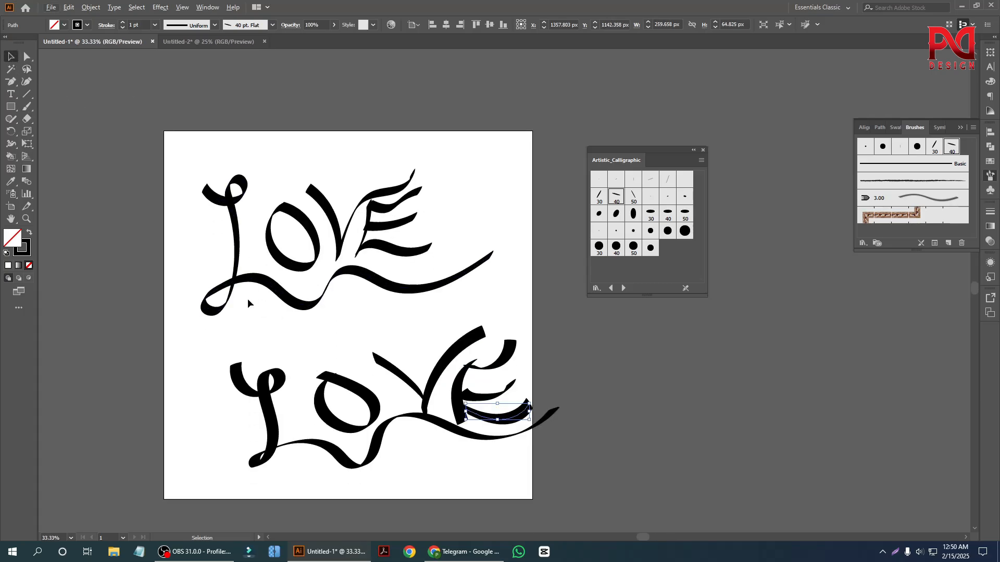
{"action": "left_click_drag", "start_coordinate": [229, 345], "coordinate": [563, 433]}
{"action": "key", "text": "Delete"}
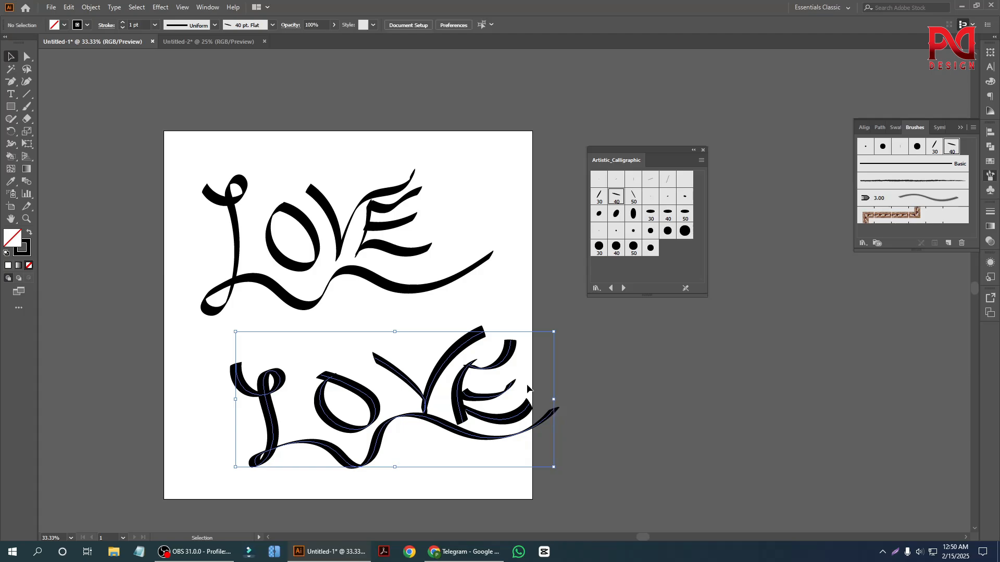
Try a curved stroke about 631 px wide and 161 px high with the 10 pt. Round brush below the lettering, and undo it
{"action": "left_click", "coordinate": [651, 232]}
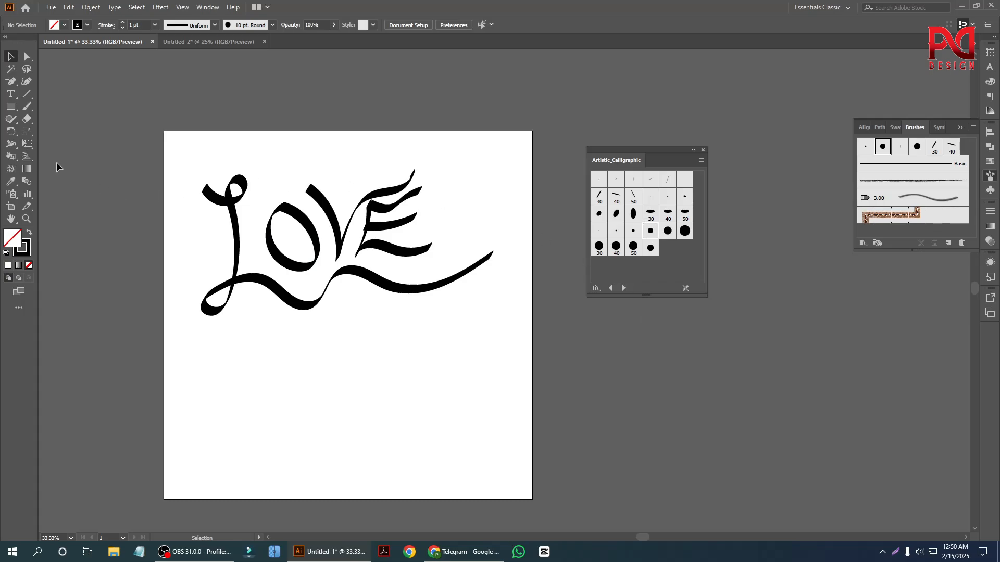
{"action": "left_click", "coordinate": [27, 106]}
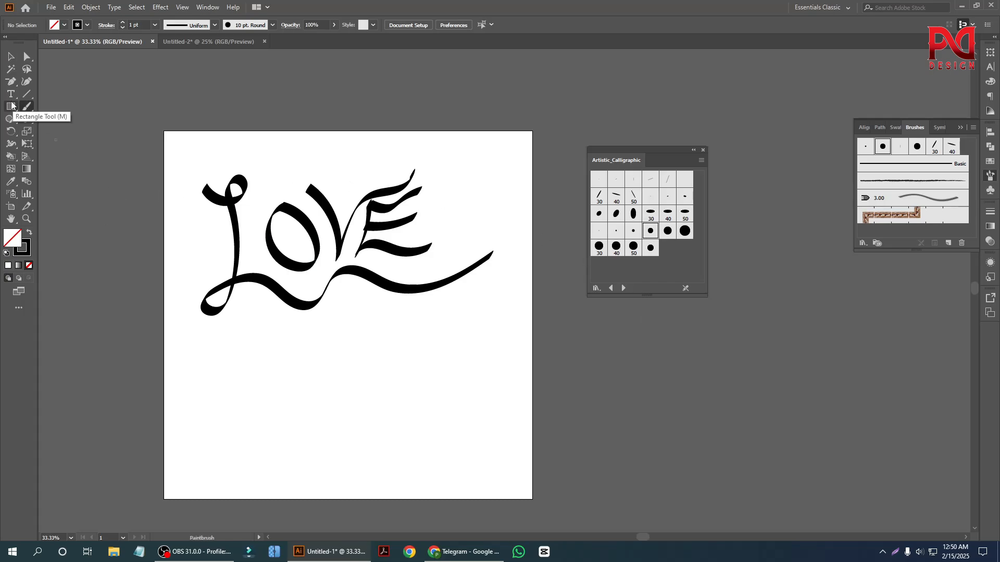
{"action": "scroll", "coordinate": [314, 368], "scroll_direction": "up", "scroll_amount": 1}
{"action": "mouse_move", "coordinate": [239, 359]}
{"action": "left_mouse_down"}
{"action": "mouse_move", "coordinate": [408, 355]}
{"action": "mouse_move", "coordinate": [472, 366]}
{"action": "left_mouse_up"}
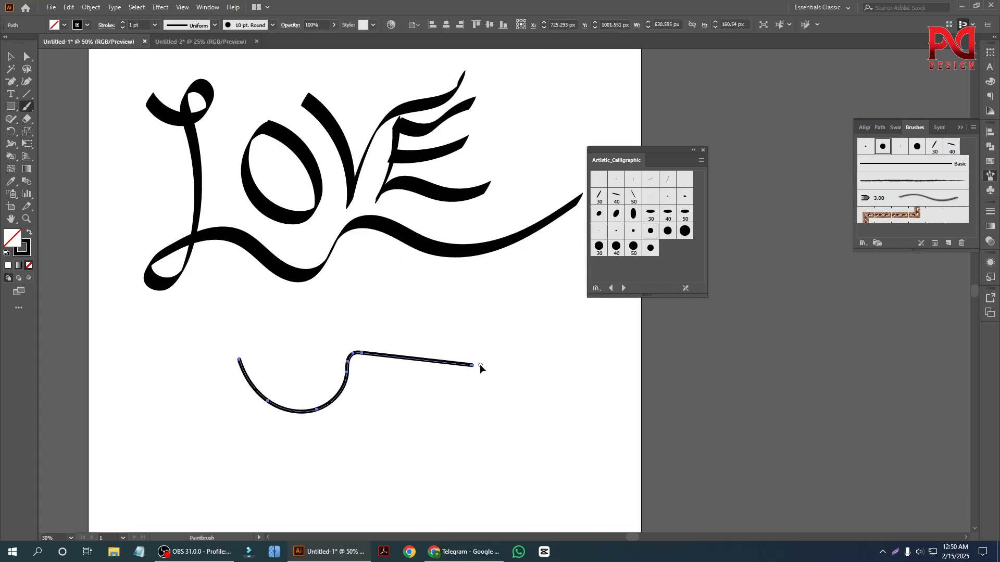
{"action": "key", "text": "ctrl+z"}
{"action": "scroll", "coordinate": [330, 320], "scroll_direction": "down", "scroll_amount": 1}
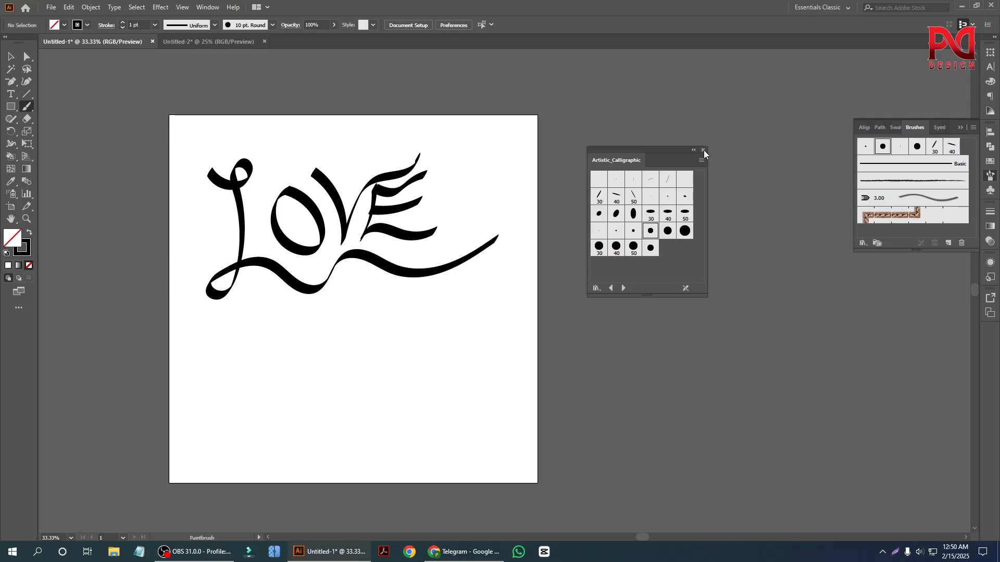
Try a stroke below the lettering with the 20 pt. Oval brush and undo it
{"action": "left_click", "coordinate": [633, 213]}
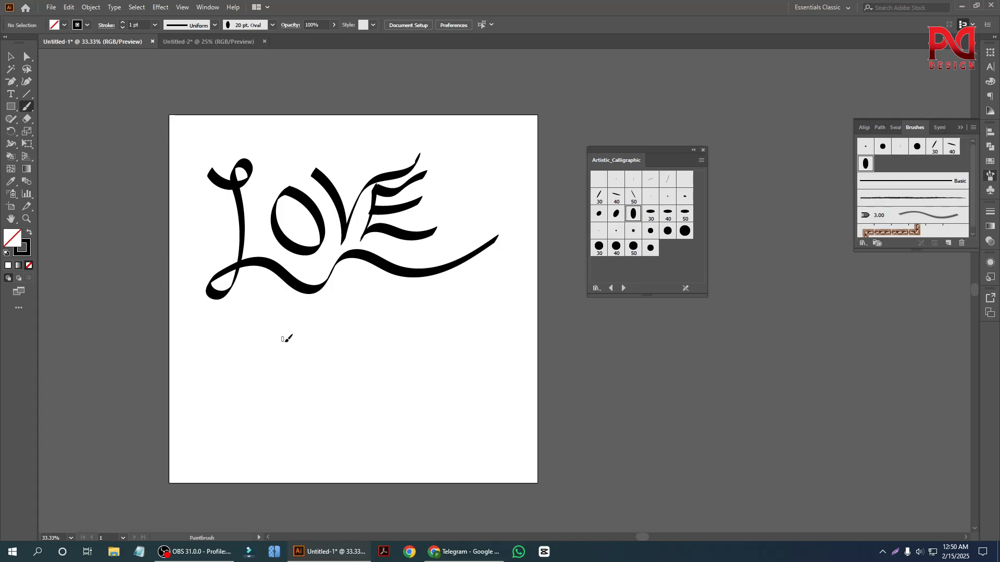
{"action": "left_click_drag", "start_coordinate": [283, 349], "coordinate": [509, 319]}
{"action": "key", "text": "ctrl+z"}
{"action": "scroll", "coordinate": [313, 378], "scroll_direction": "up", "scroll_amount": 2}
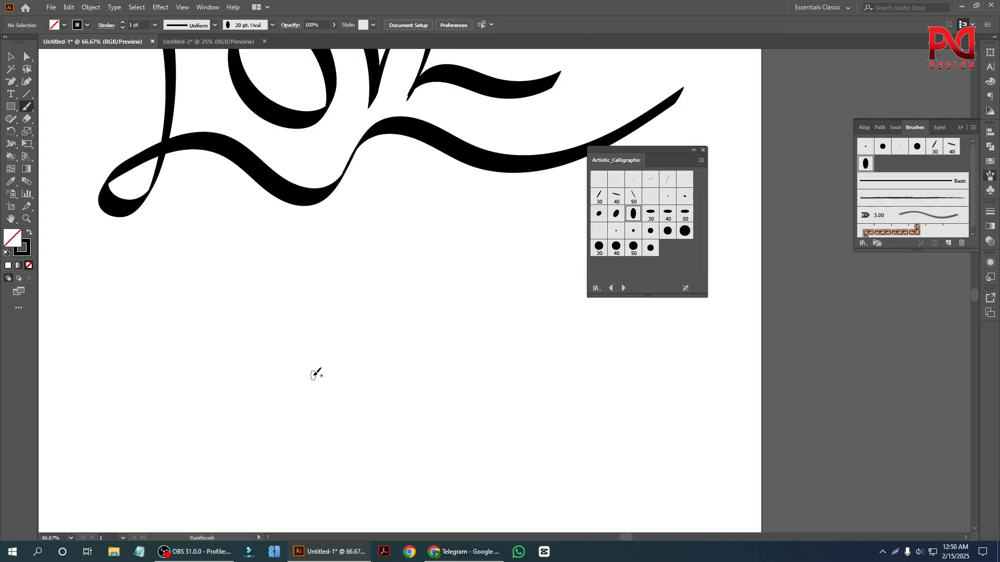
{"action": "scroll", "coordinate": [438, 358], "scroll_direction": "down", "scroll_amount": 2}
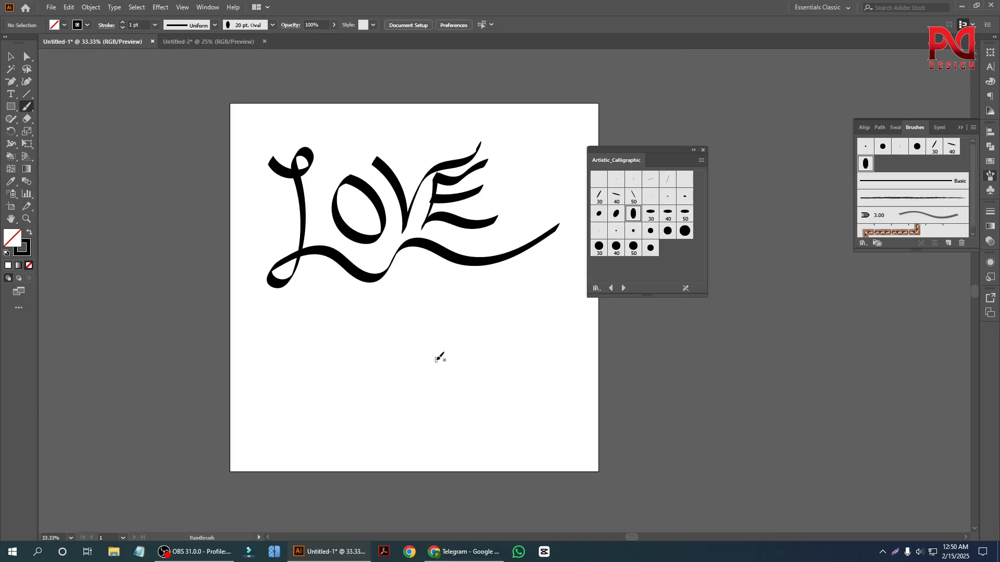
Close the Artistic_Calligraphic brush library, then select the LOVE lettering and deselect it again
{"action": "left_click", "coordinate": [702, 153]}
{"action": "scroll", "coordinate": [409, 279], "scroll_direction": "up", "scroll_amount": 2}
{"action": "scroll", "coordinate": [408, 279], "scroll_direction": "down", "scroll_amount": 1}
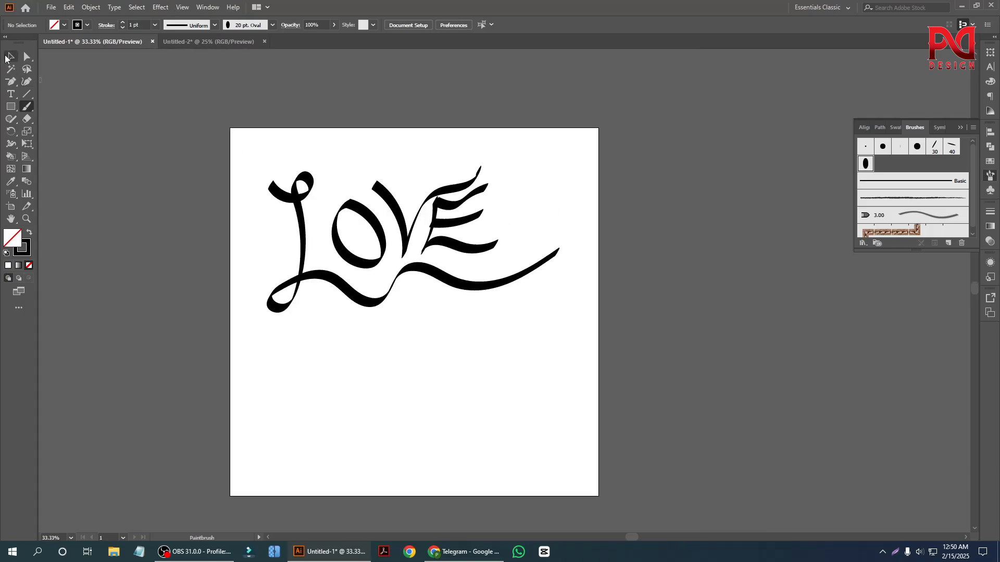
{"action": "left_click", "coordinate": [9, 56]}
{"action": "left_click_drag", "start_coordinate": [226, 170], "coordinate": [542, 338]}
{"action": "left_click", "coordinate": [455, 404]}
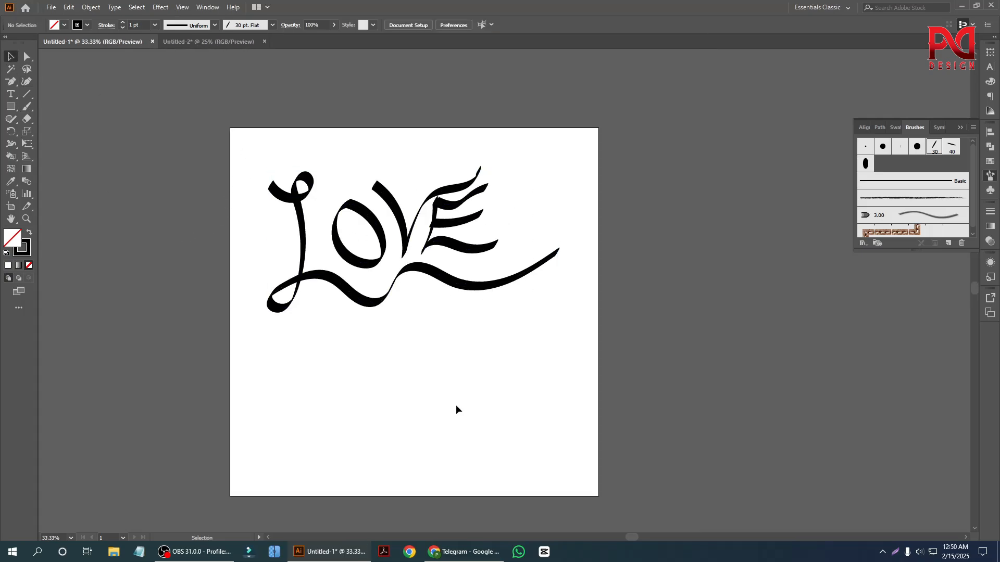
{"action": "scroll", "coordinate": [456, 409], "scroll_direction": "down", "scroll_amount": 1}
Draw a five-pointed star about 203 px wide and 193 px high below the lettering, fill it black without a stroke, and deselect it
{"action": "left_click_drag", "start_coordinate": [10, 115], "coordinate": [48, 152]}
{"action": "scroll", "coordinate": [350, 395], "scroll_direction": "down", "scroll_amount": 2}
{"action": "scroll", "coordinate": [346, 363], "scroll_direction": "up", "scroll_amount": 1}
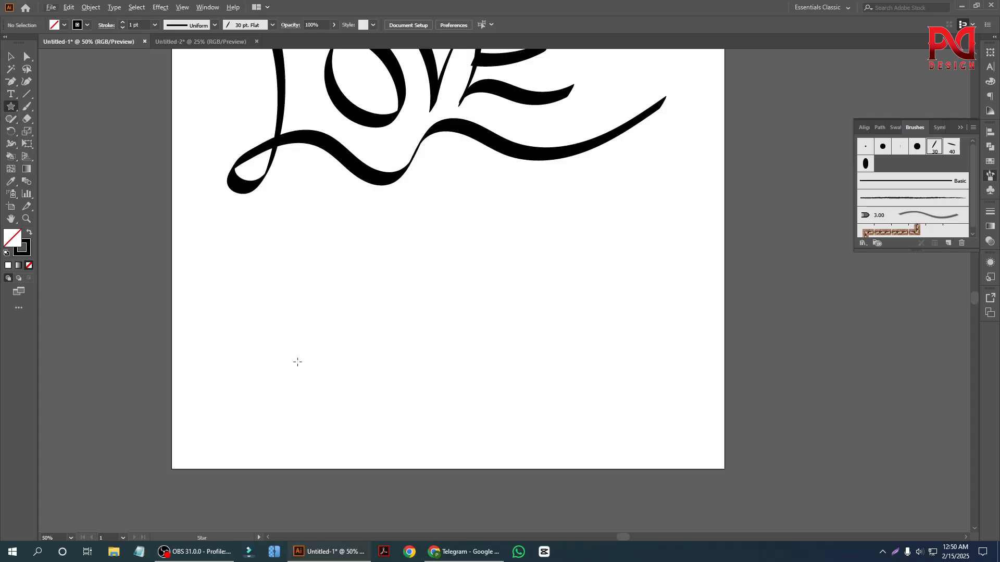
{"action": "scroll", "coordinate": [290, 344], "scroll_direction": "down", "scroll_amount": 1}
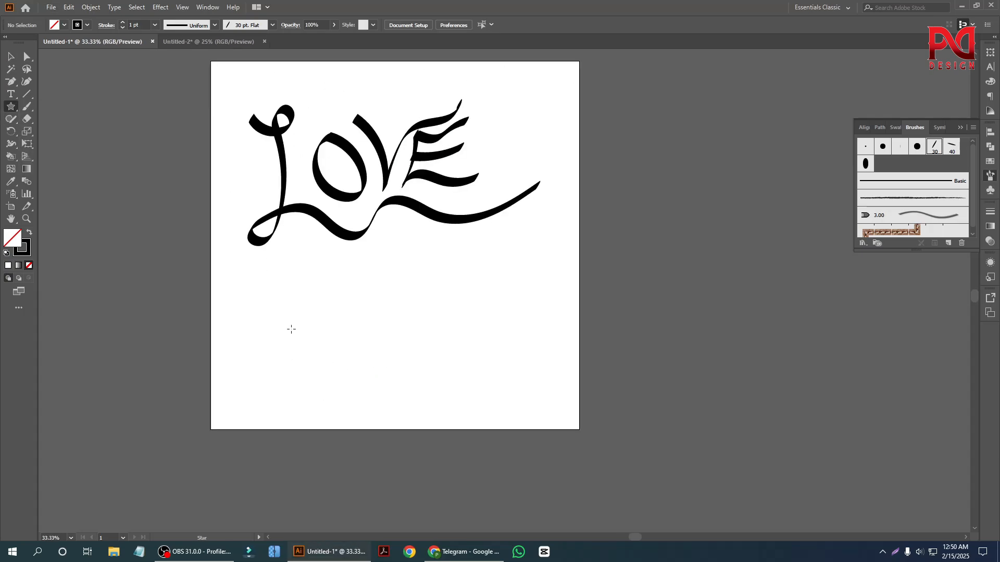
{"action": "left_click_drag", "start_coordinate": [291, 335], "coordinate": [301, 356]}
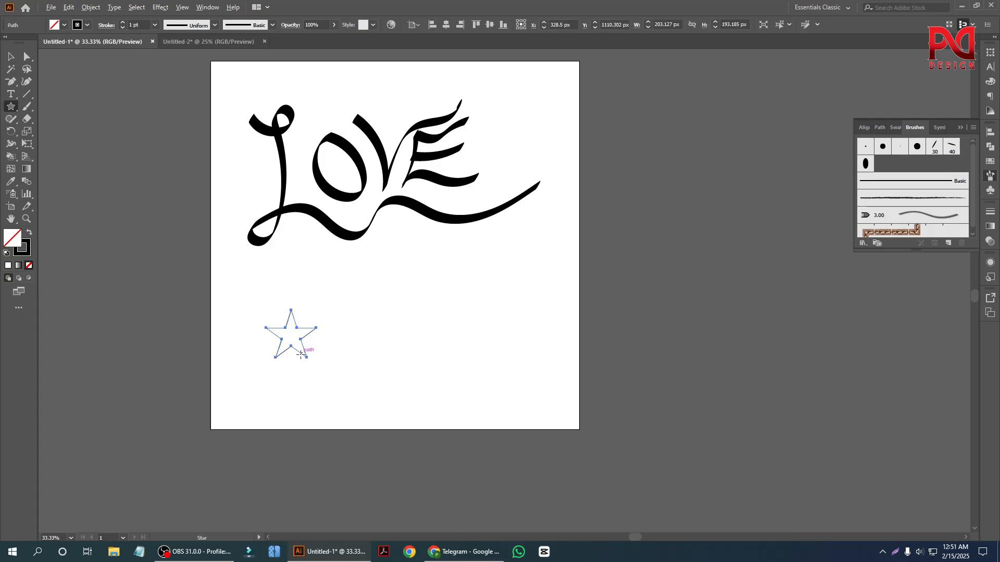
{"action": "scroll", "coordinate": [301, 355], "scroll_direction": "up", "scroll_amount": 1}
{"action": "key", "text": "shift+x"}
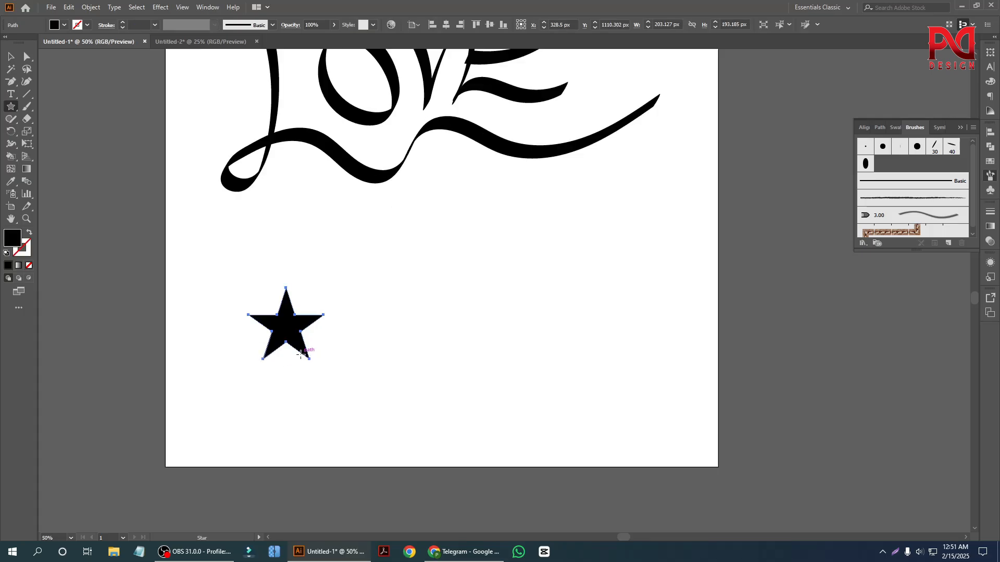
{"action": "left_click", "coordinate": [11, 57]}
{"action": "left_click", "coordinate": [176, 363]}
{"action": "scroll", "coordinate": [234, 381], "scroll_direction": "down", "scroll_amount": 1}
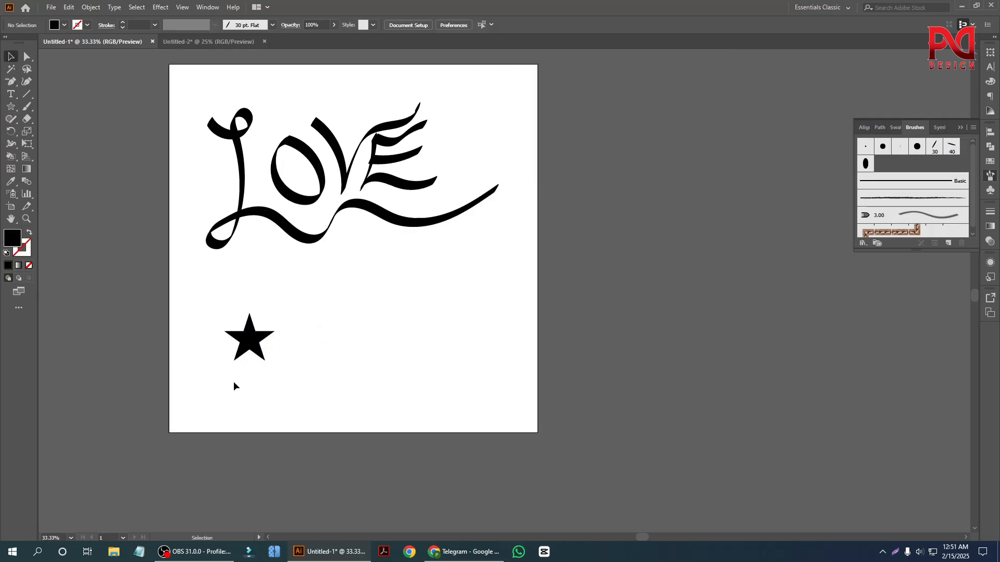
Copy the star horizontally beside the original and repeat the duplication to build an evenly spaced row of four stars
{"action": "scroll", "coordinate": [271, 380], "scroll_direction": "up", "scroll_amount": 1}
{"action": "left_click_drag", "start_coordinate": [244, 356], "coordinate": [322, 356]}
{"action": "scroll", "coordinate": [248, 380], "scroll_direction": "down", "scroll_amount": 1}
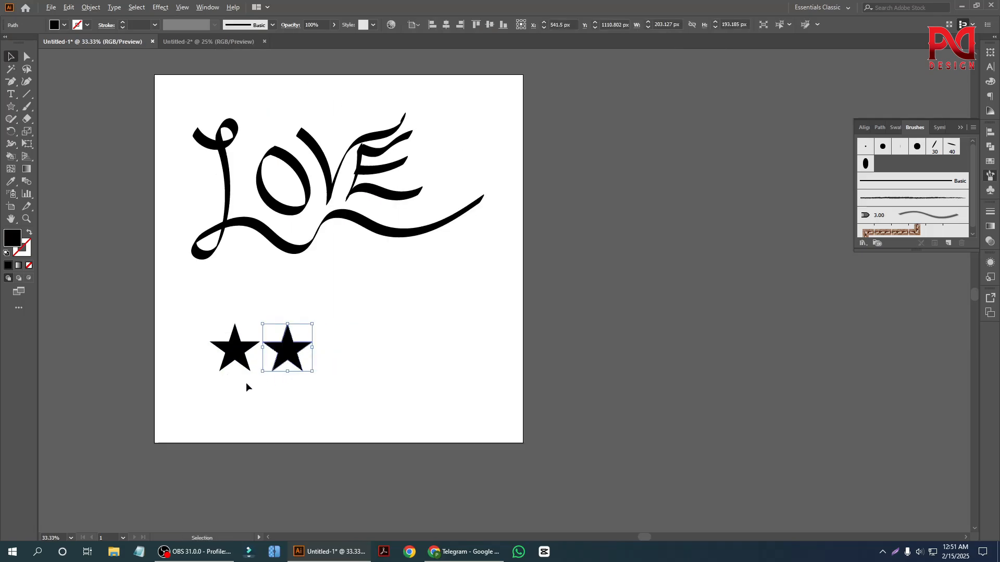
{"action": "key", "text": "ctrl+d"}
{"action": "key", "text": "ctrl+d"}
{"action": "key", "text": "ctrl+d"}
{"action": "key", "text": "ctrl+d"}
{"action": "key", "text": "ctrl+d"}
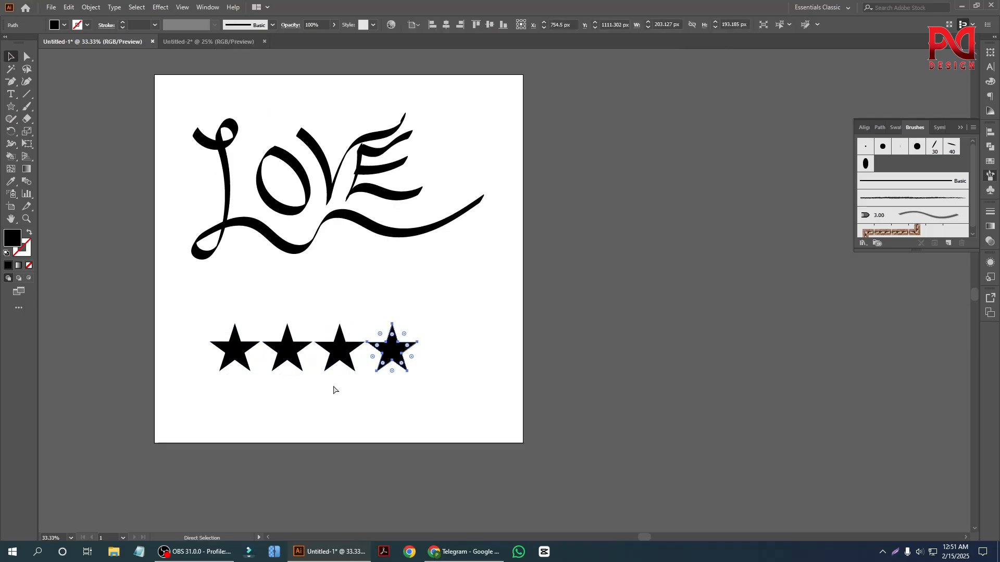
Extend the evenly spaced row to seven stars and group all the stars together
{"action": "left_click", "coordinate": [11, 59]}
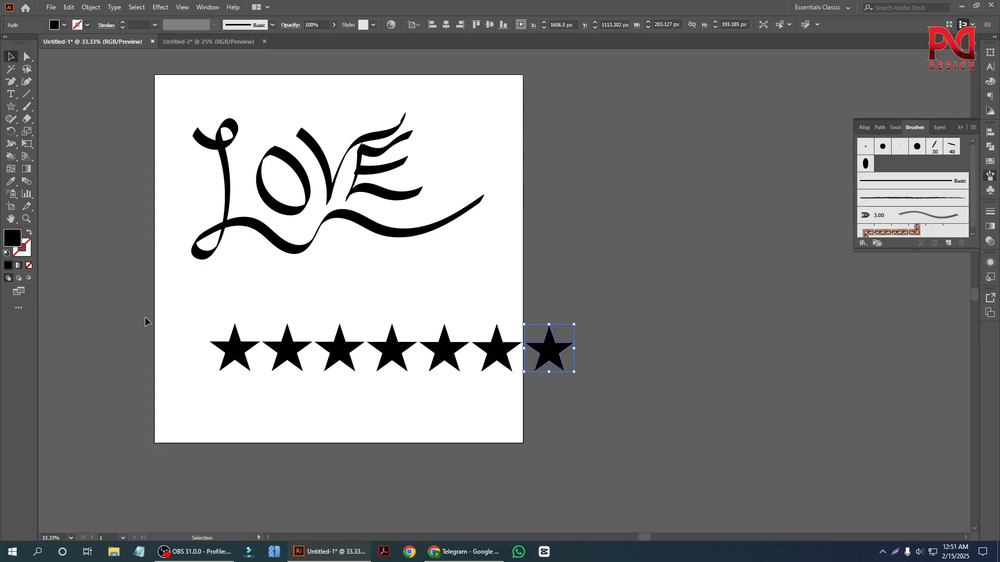
{"action": "left_click_drag", "start_coordinate": [144, 311], "coordinate": [616, 402]}
{"action": "right_click", "coordinate": [389, 144]}
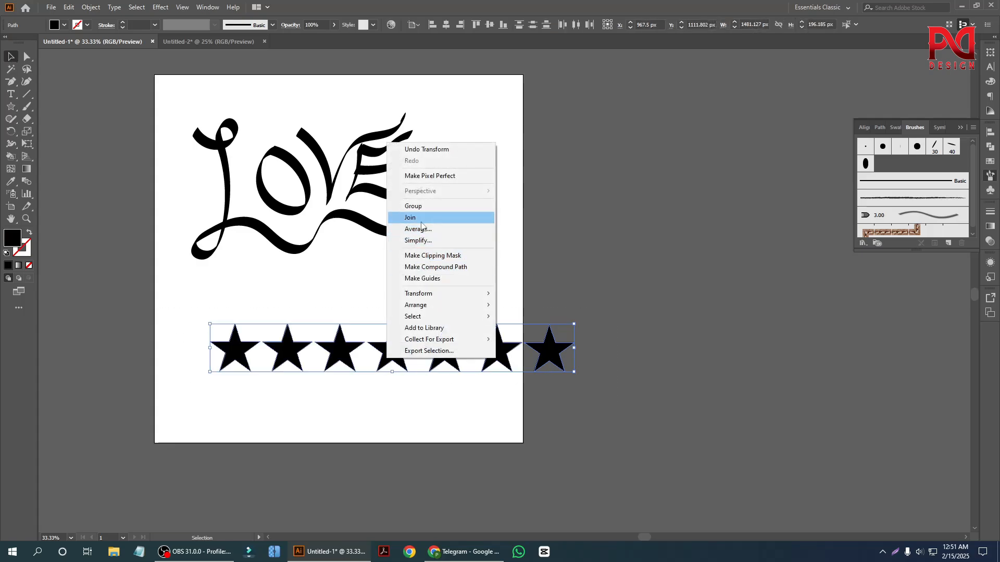
{"action": "left_click", "coordinate": [413, 206]}
Move the grouped star row down and to the left on the artboard, and leave everything deselected
{"action": "left_click_drag", "start_coordinate": [370, 328], "coordinate": [337, 363]}
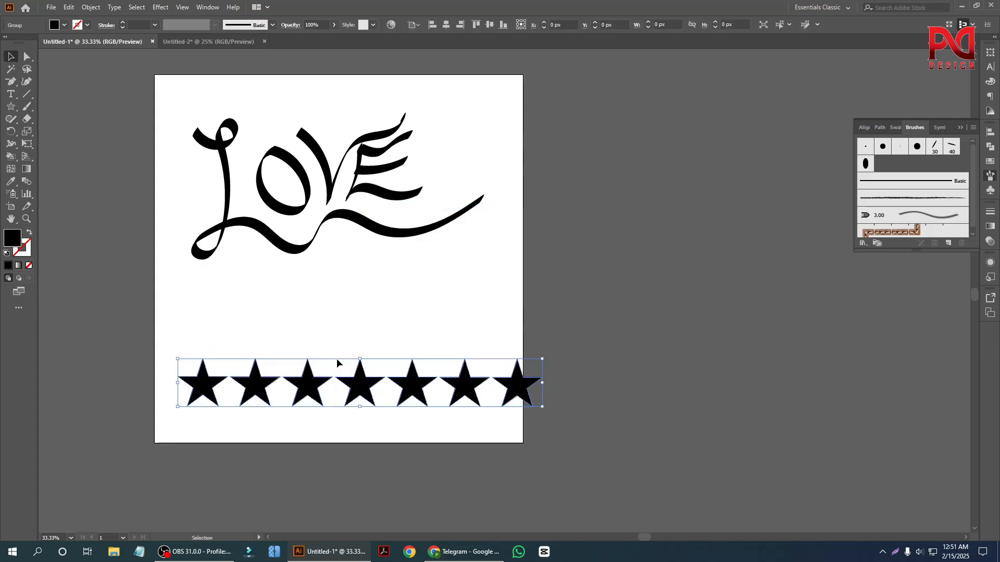
{"action": "left_click", "coordinate": [184, 175]}
{"action": "mouse_move", "coordinate": [151, 136]}
{"action": "left_mouse_down"}
{"action": "mouse_move", "coordinate": [338, 187]}
{"action": "mouse_move", "coordinate": [438, 268]}
{"action": "left_mouse_up"}
{"action": "left_click", "coordinate": [350, 349]}
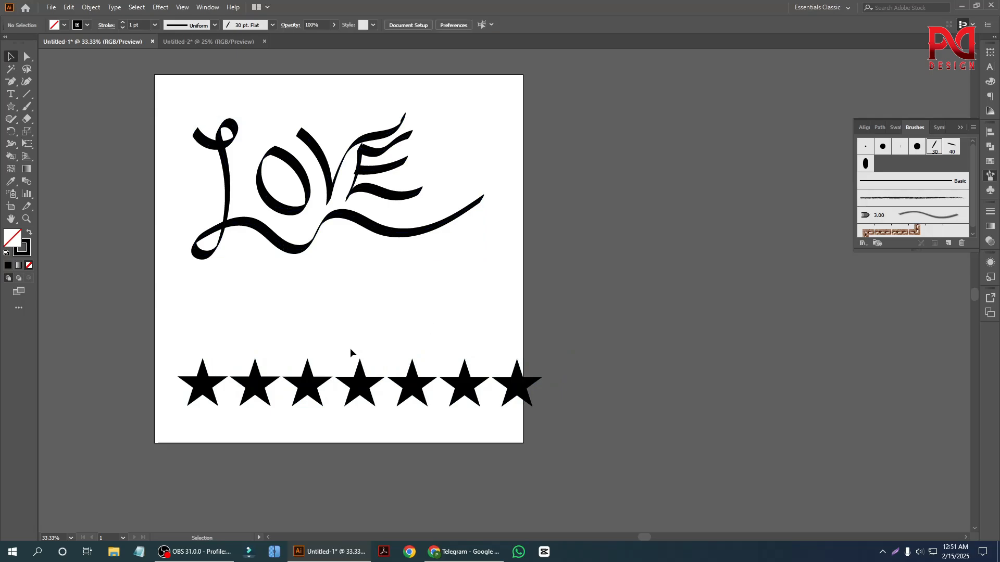
Create a new art brush from the grouped star row, keeping the default options with Stretch to Fit Stroke Length
{"action": "mouse_move", "coordinate": [350, 371]}
{"action": "left_mouse_down"}
{"action": "mouse_move", "coordinate": [417, 355]}
{"action": "mouse_move", "coordinate": [361, 366]}
{"action": "mouse_move", "coordinate": [781, 359]}
{"action": "mouse_move", "coordinate": [837, 212]}
{"action": "mouse_move", "coordinate": [865, 214]}
{"action": "left_mouse_up"}
{"action": "left_click", "coordinate": [471, 302]}
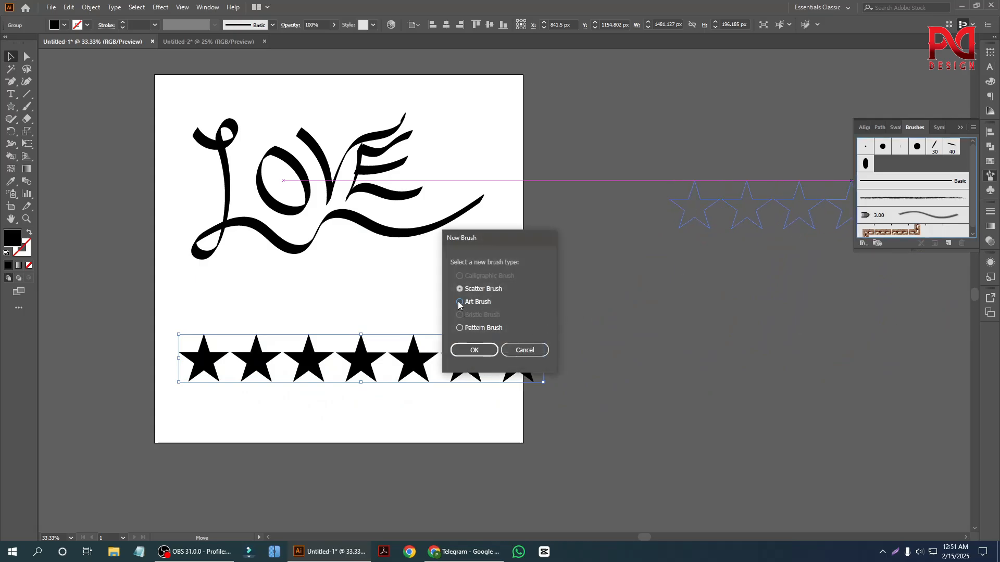
{"action": "left_click", "coordinate": [475, 350]}
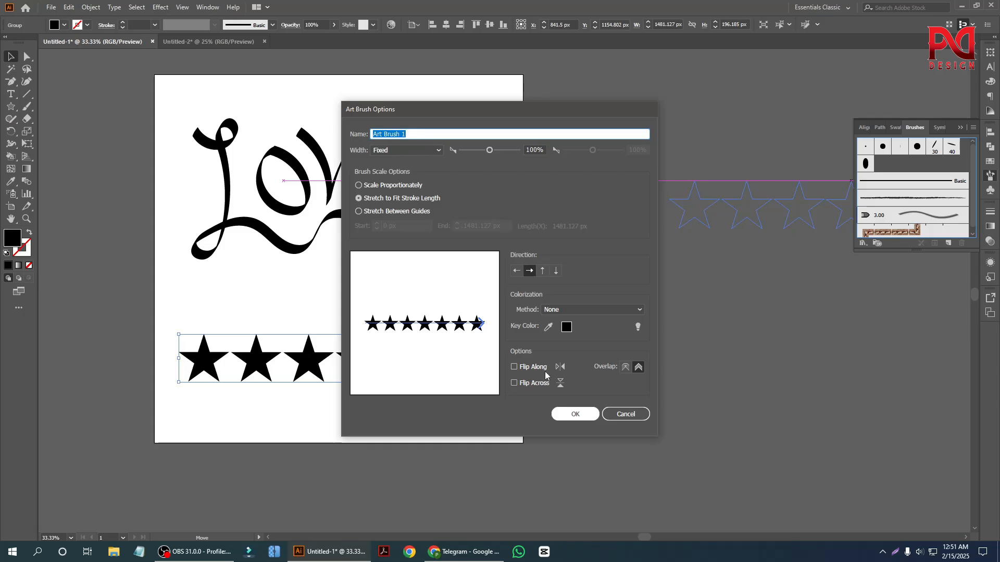
{"action": "left_click", "coordinate": [576, 413]}
Clear the artboard by deleting the LOVE lettering and the star row
{"action": "key", "text": "ctrl+minus"}
{"action": "key", "text": "ctrl+shift+a"}
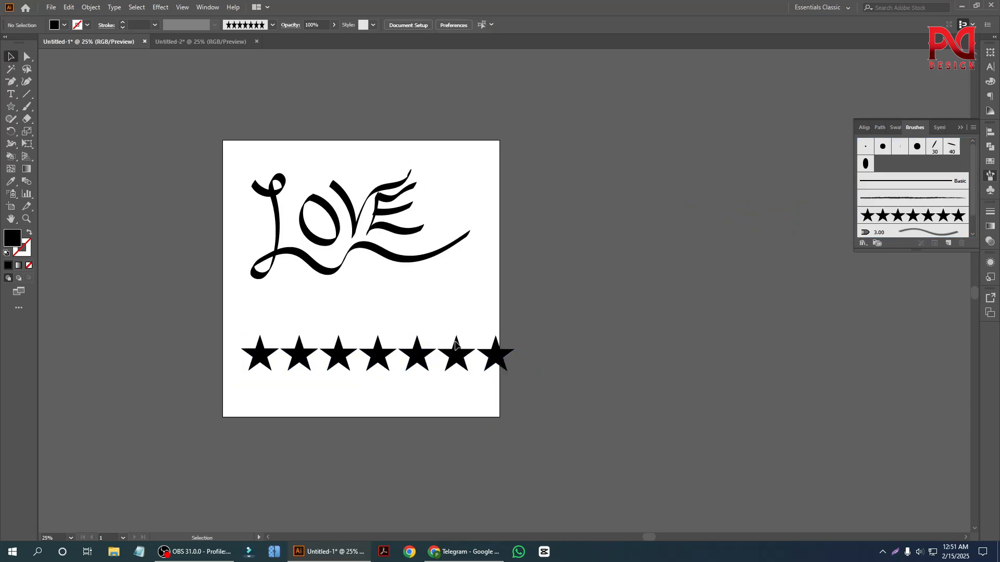
{"action": "scroll", "coordinate": [455, 345], "scroll_direction": "up", "scroll_amount": 1}
{"action": "key", "text": "ctrl+a"}
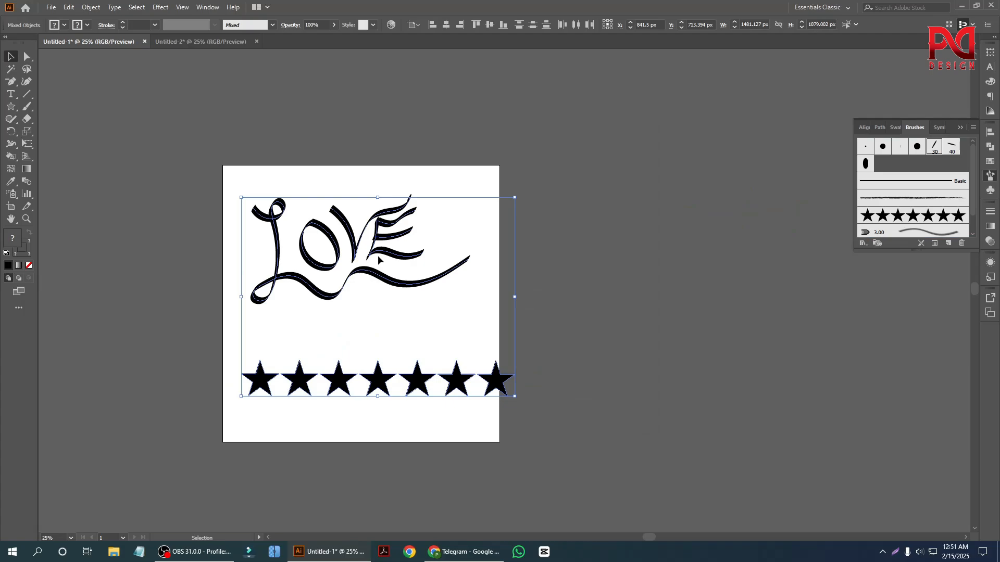
{"action": "key", "text": "Delete"}
{"action": "scroll", "coordinate": [361, 317], "scroll_direction": "up", "scroll_amount": 1}
{"action": "scroll", "coordinate": [361, 316], "scroll_direction": "down", "scroll_amount": 2}
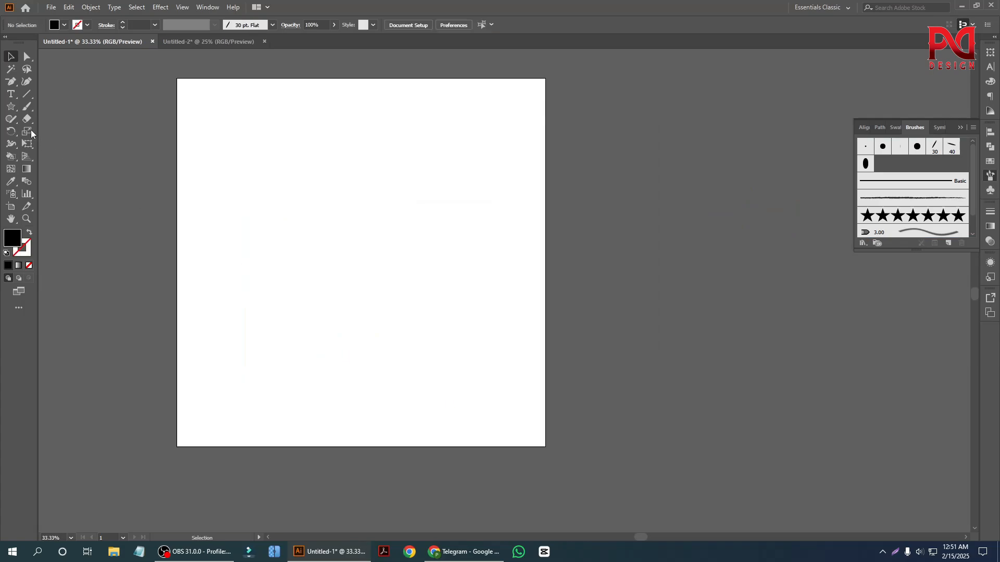
Draw a circle about 876 px in diameter on the artboard, with no fill and a 1 pt black stroke
{"action": "left_click_drag", "start_coordinate": [12, 106], "coordinate": [52, 132]}
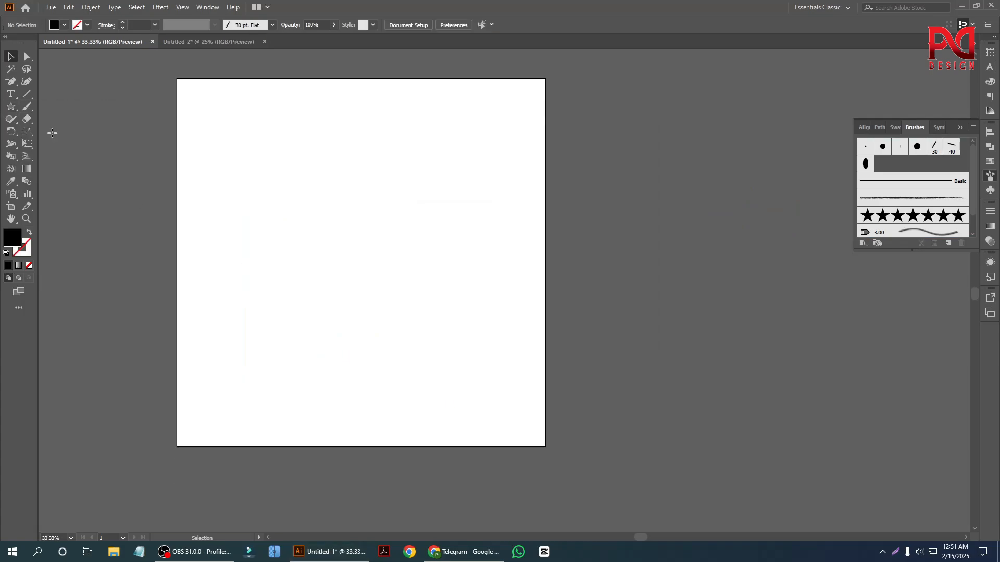
{"action": "scroll", "coordinate": [349, 362], "scroll_direction": "up", "scroll_amount": 2}
{"action": "left_click_drag", "start_coordinate": [351, 313], "coordinate": [439, 421]}
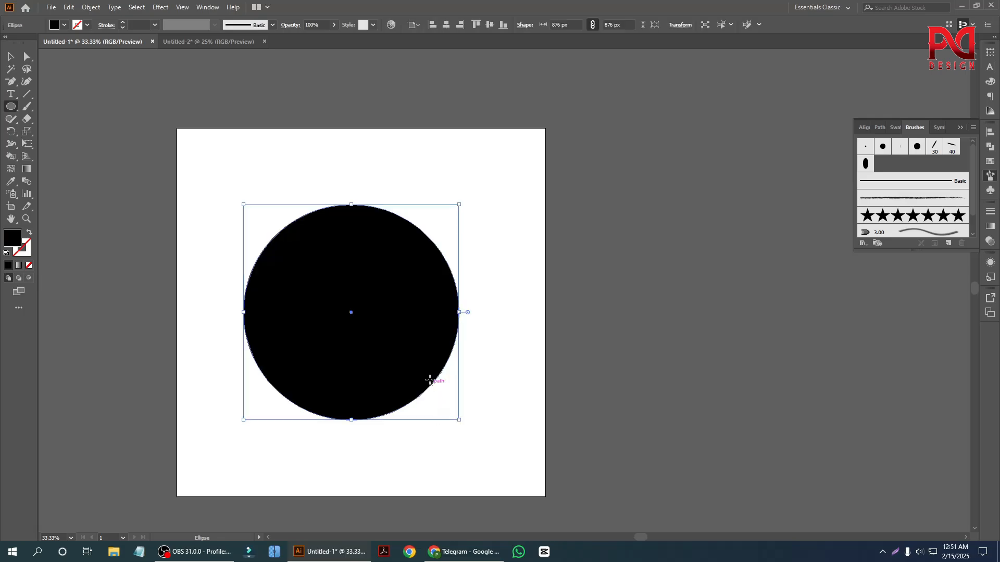
{"action": "key", "text": "shift+x"}
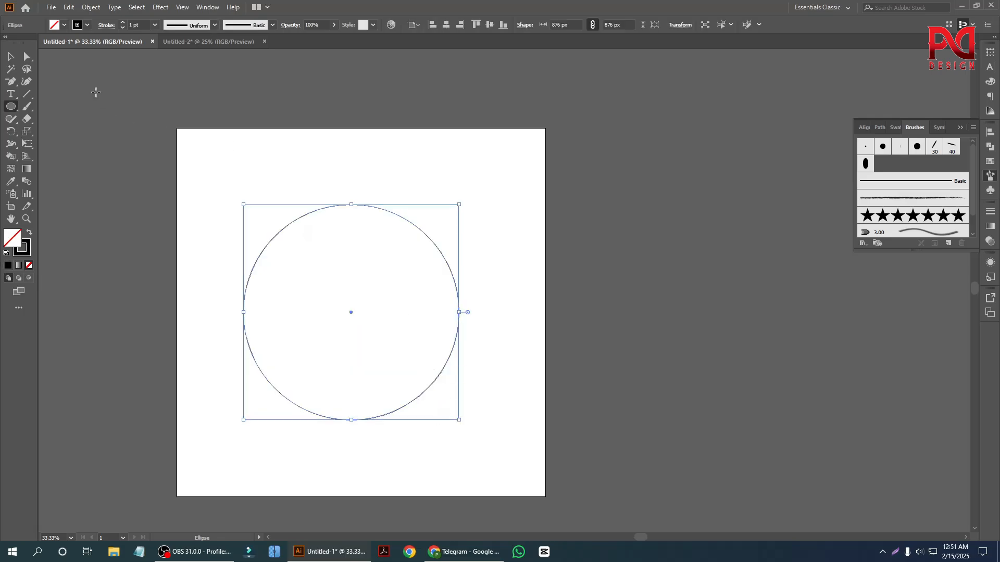
{"action": "key", "text": "v"}
{"action": "scroll", "coordinate": [361, 252], "scroll_direction": "up", "scroll_amount": 1}
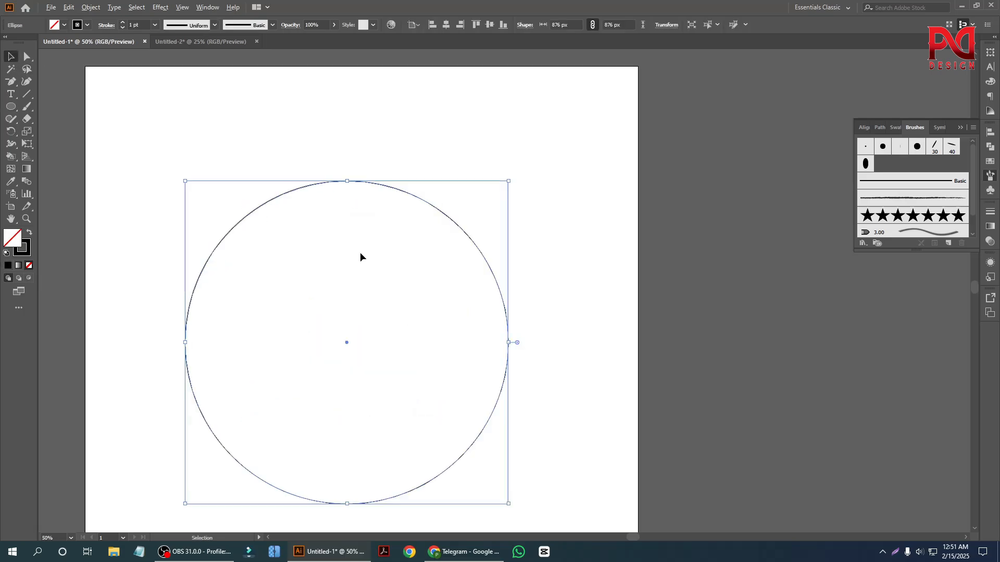
{"action": "scroll", "coordinate": [362, 256], "scroll_direction": "down", "scroll_amount": 2}
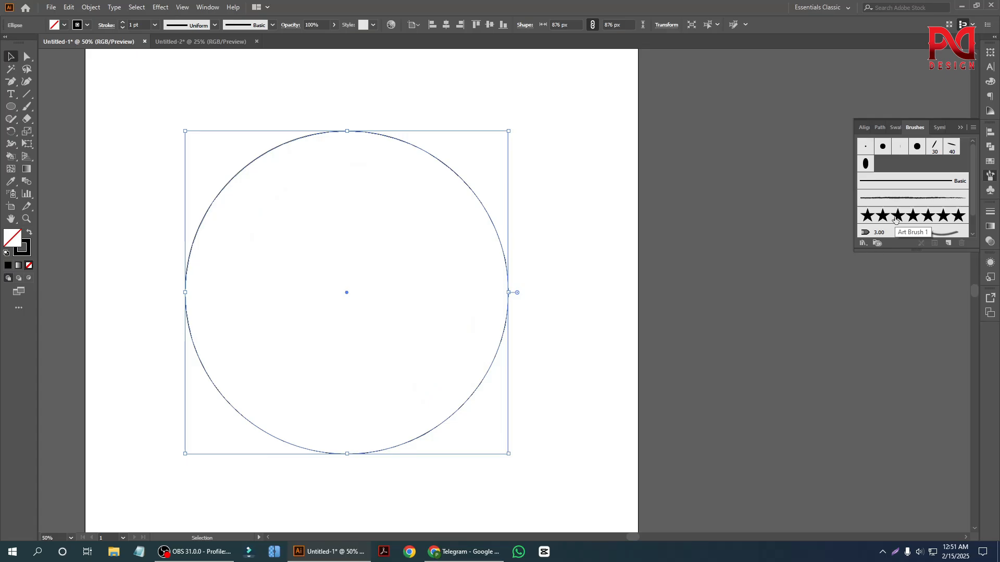
Apply the star art brush to the circle's stroke and enlarge the circle from its centre to about 1095 px
{"action": "left_click", "coordinate": [896, 217]}
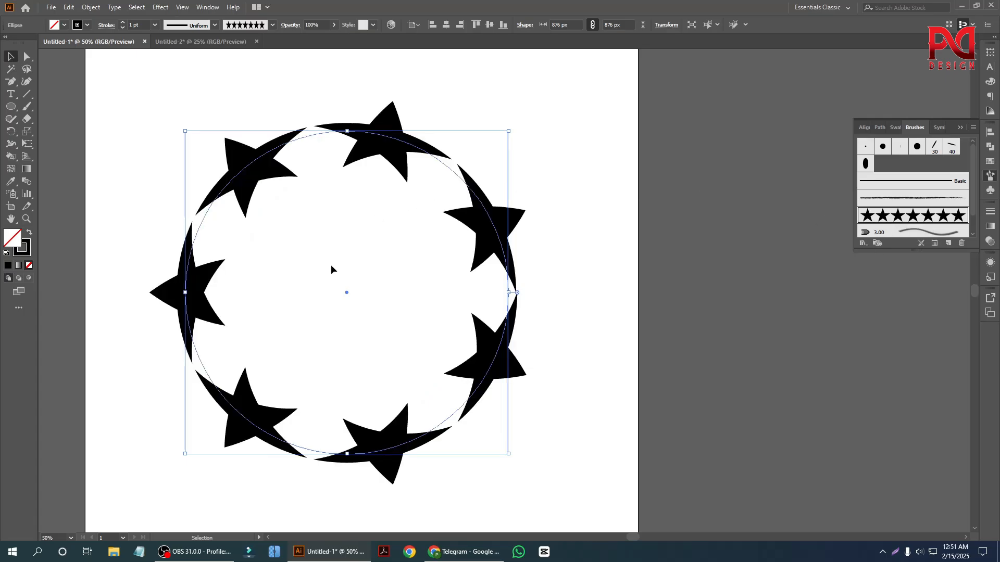
{"action": "scroll", "coordinate": [443, 339], "scroll_direction": "down", "scroll_amount": 1}
{"action": "scroll", "coordinate": [443, 339], "scroll_direction": "down", "scroll_amount": 4}
{"action": "scroll", "coordinate": [503, 372], "scroll_direction": "up", "scroll_amount": 1}
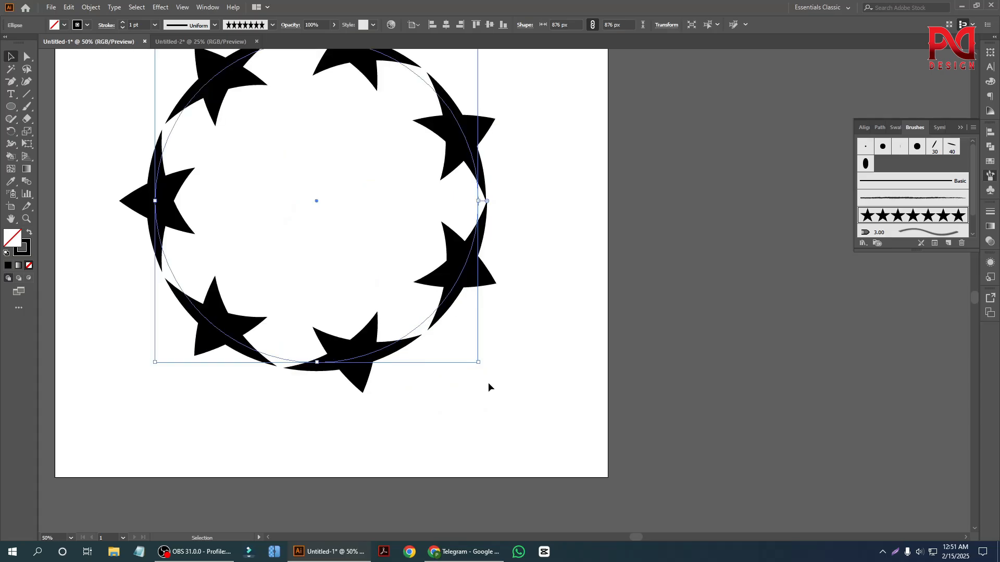
{"action": "scroll", "coordinate": [484, 380], "scroll_direction": "up", "scroll_amount": 1}
{"action": "left_click_drag", "start_coordinate": [478, 375], "coordinate": [521, 415]}
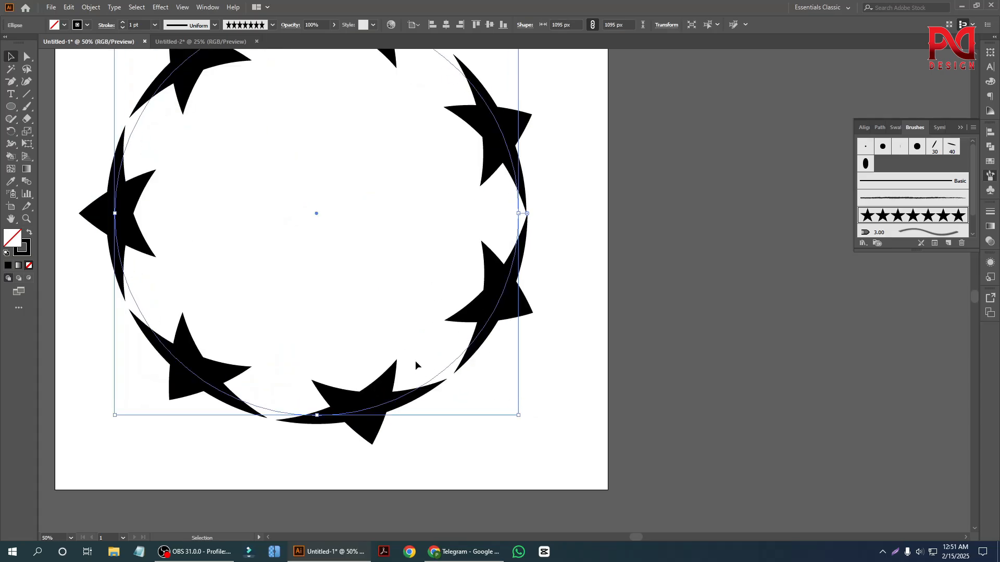
{"action": "scroll", "coordinate": [415, 364], "scroll_direction": "down", "scroll_amount": 1}
{"action": "scroll", "coordinate": [483, 394], "scroll_direction": "up", "scroll_amount": 1}
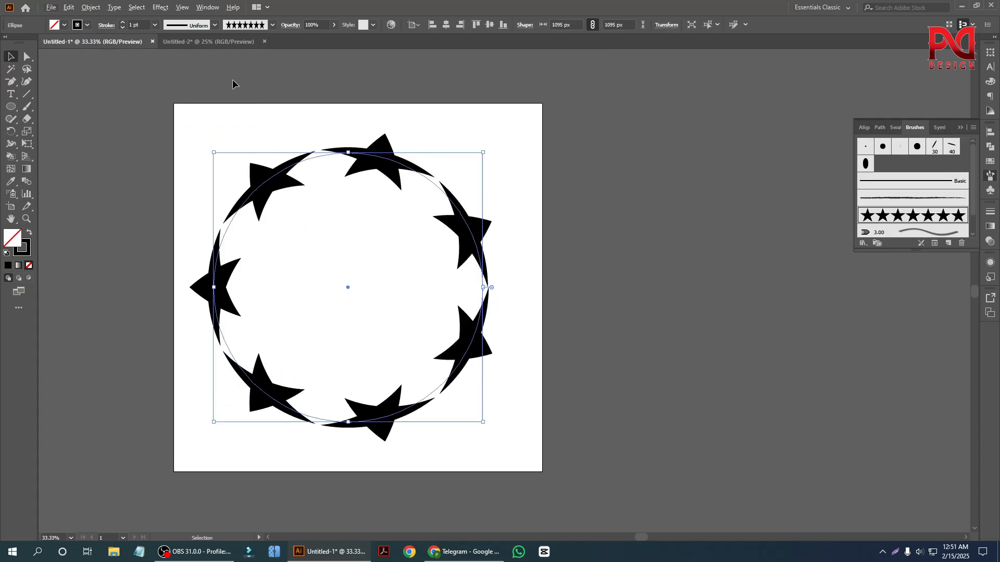
Try thinner stroke weights such as 0.5 pt on the star circle, restore 1 pt and deselect it
{"action": "left_click", "coordinate": [126, 27]}
{"action": "left_click", "coordinate": [125, 27]}
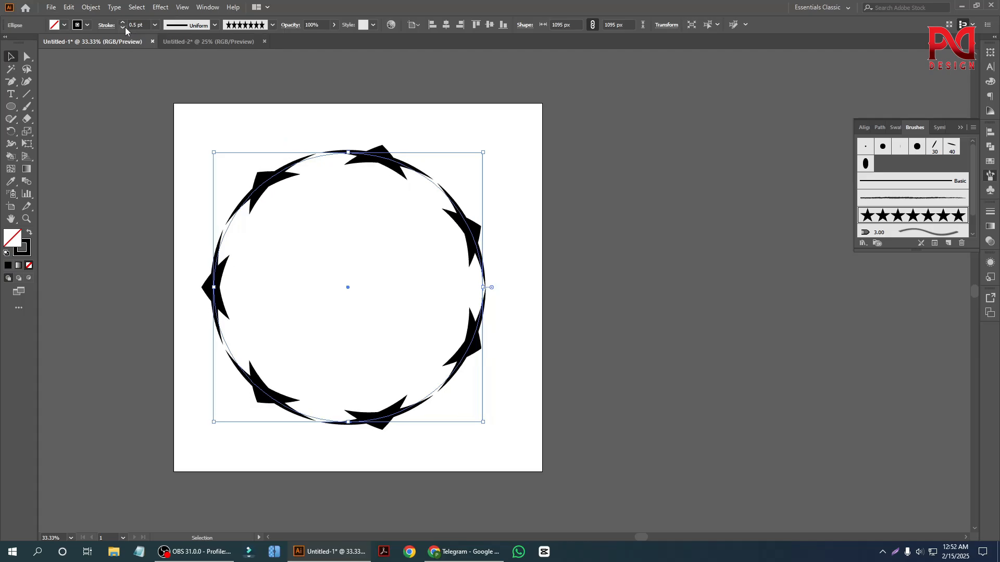
{"action": "left_click", "coordinate": [125, 27]}
{"action": "left_click", "coordinate": [125, 27]}
{"action": "left_click", "coordinate": [124, 22]}
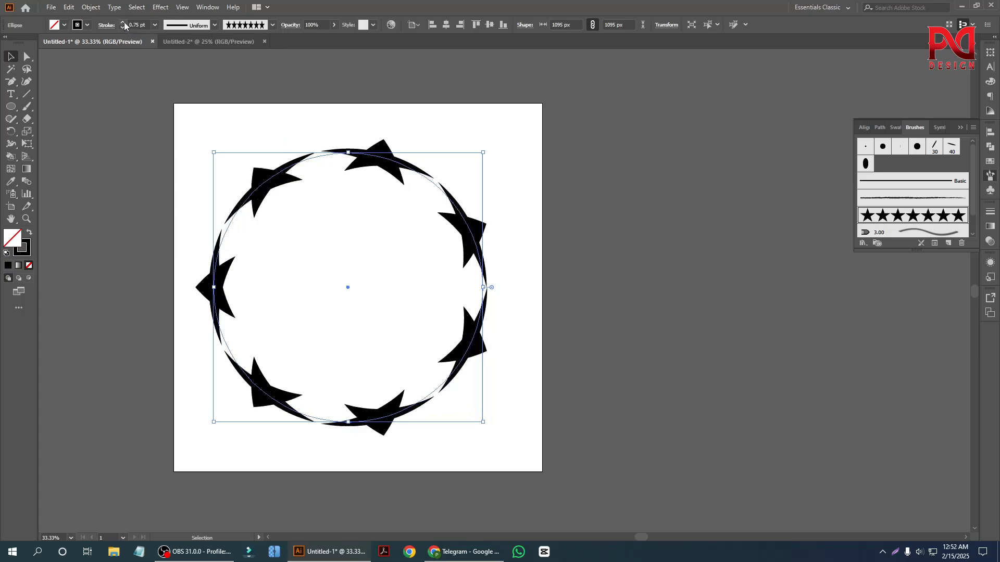
{"action": "left_click", "coordinate": [172, 232]}
{"action": "scroll", "coordinate": [312, 365], "scroll_direction": "down", "scroll_amount": 1}
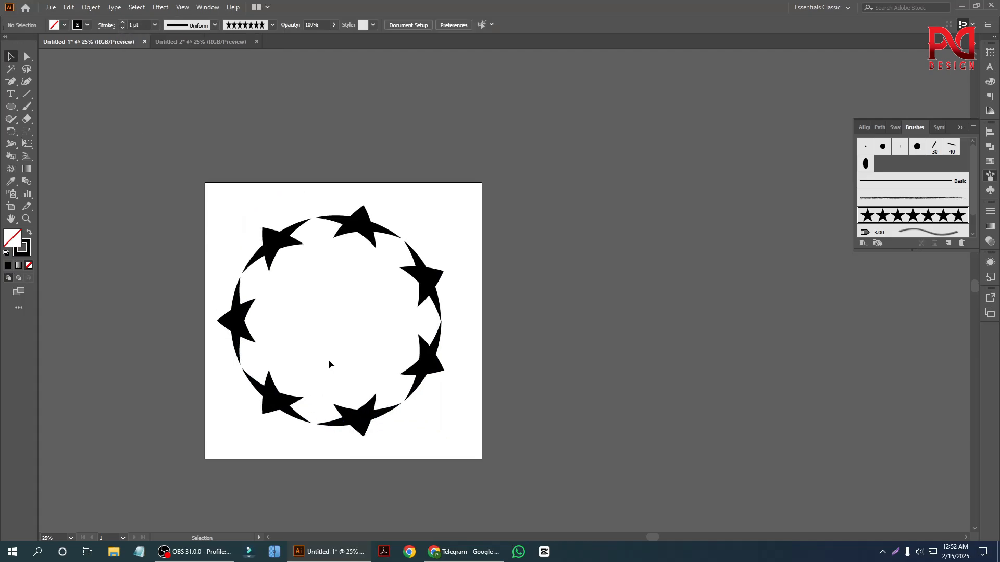
{"action": "scroll", "coordinate": [328, 359], "scroll_direction": "up", "scroll_amount": 1}
Shrink the star circle to about 487 px and move it over the artboard's right edge
{"action": "left_click", "coordinate": [258, 223]}
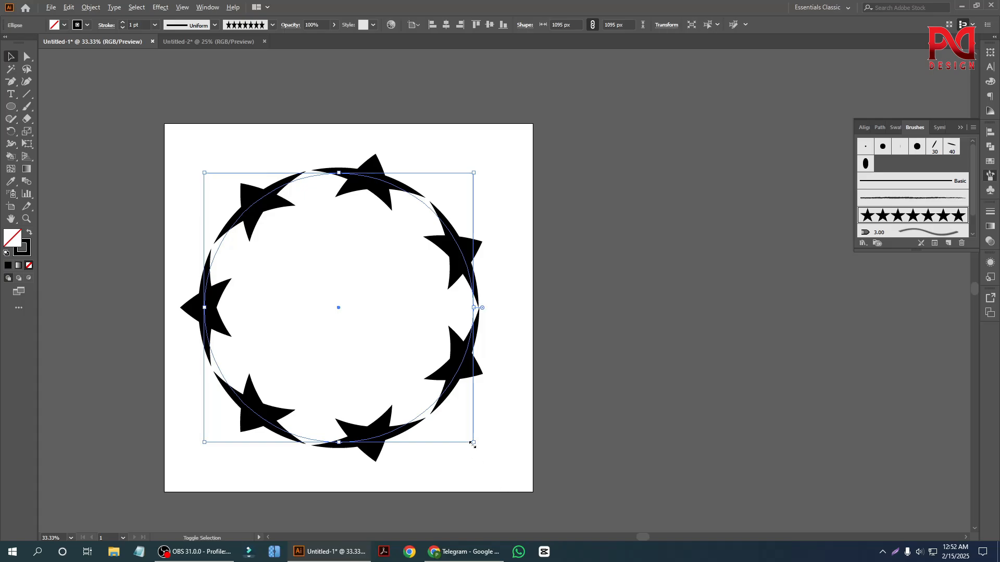
{"action": "left_click", "coordinate": [436, 425]}
{"action": "left_click", "coordinate": [451, 380]}
{"action": "mouse_move", "coordinate": [474, 441]}
{"action": "left_mouse_down"}
{"action": "mouse_move", "coordinate": [399, 368]}
{"action": "mouse_move", "coordinate": [437, 312]}
{"action": "left_mouse_up"}
{"action": "left_click", "coordinate": [371, 348]}
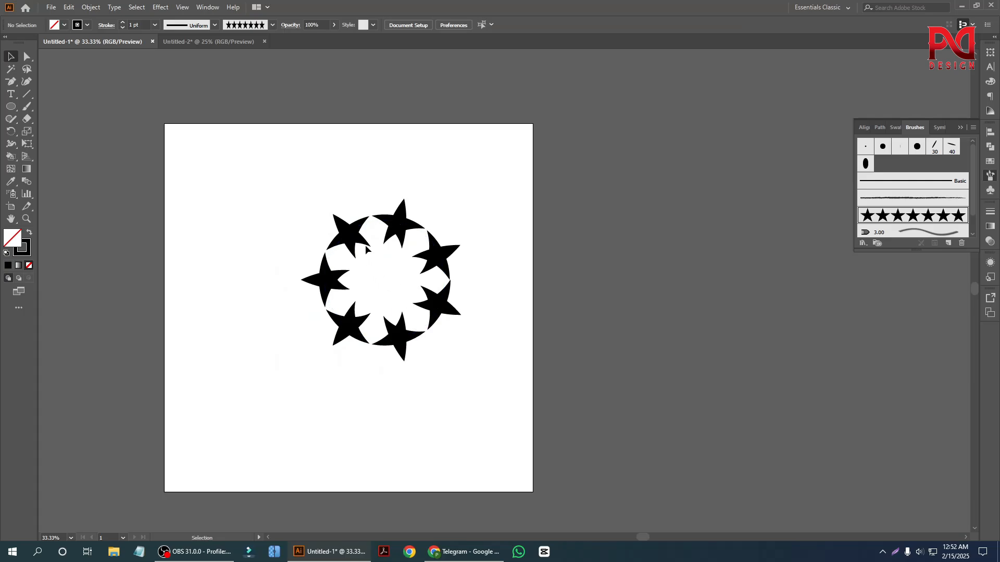
{"action": "left_click_drag", "start_coordinate": [366, 238], "coordinate": [495, 238]}
Draw a rectangle about 666 × 328 px beside the star circle and apply the star art brush to its stroke
{"action": "scroll", "coordinate": [159, 214], "scroll_direction": "up", "scroll_amount": 1}
{"action": "right_click", "coordinate": [11, 107]}
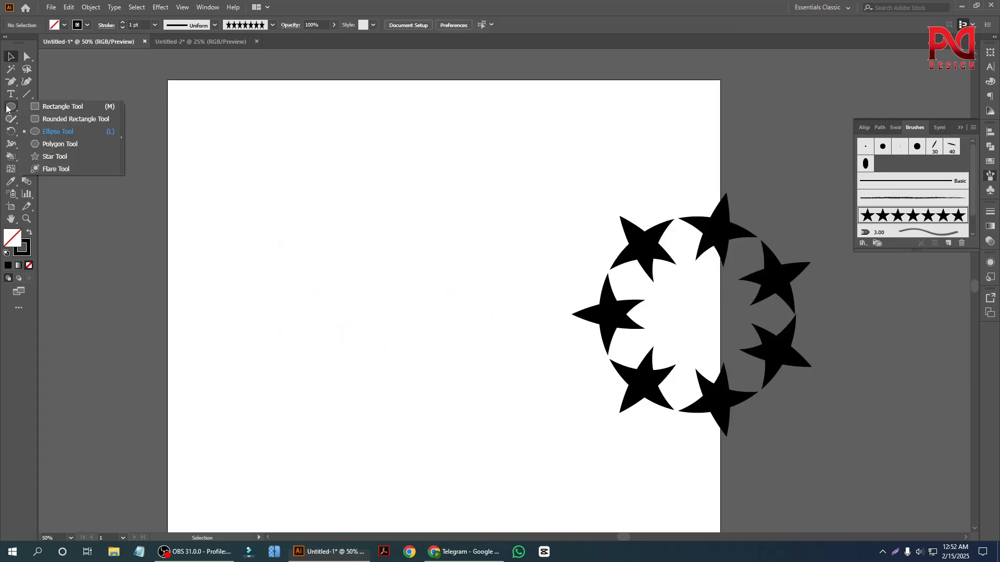
{"action": "left_click", "coordinate": [44, 106]}
{"action": "scroll", "coordinate": [330, 316], "scroll_direction": "down", "scroll_amount": 1}
{"action": "left_click_drag", "start_coordinate": [275, 193], "coordinate": [520, 314]}
{"action": "left_click", "coordinate": [900, 217]}
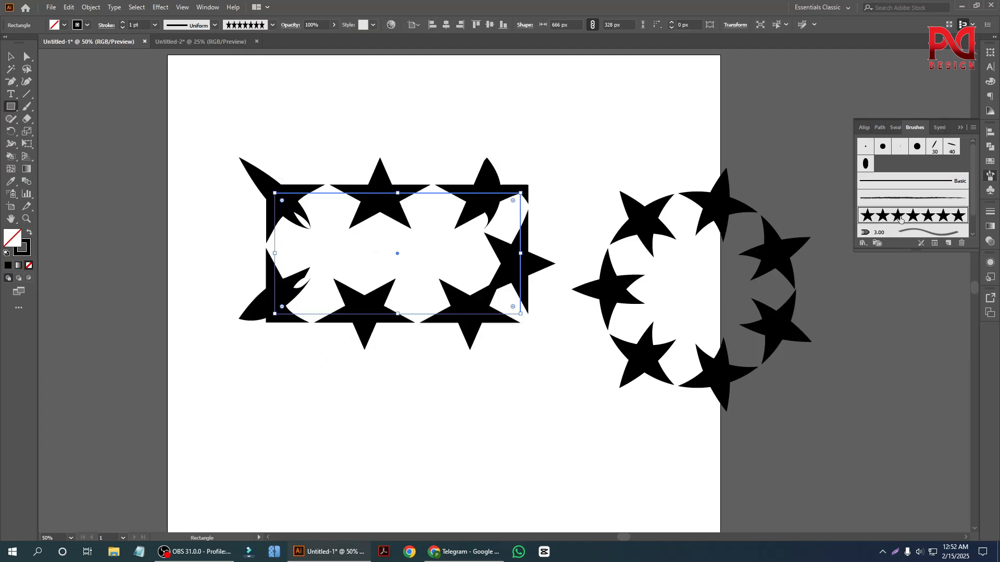
Scale the star-brushed rectangle up proportionally to about 982 × 484 px and delete it
{"action": "left_click", "coordinate": [11, 58]}
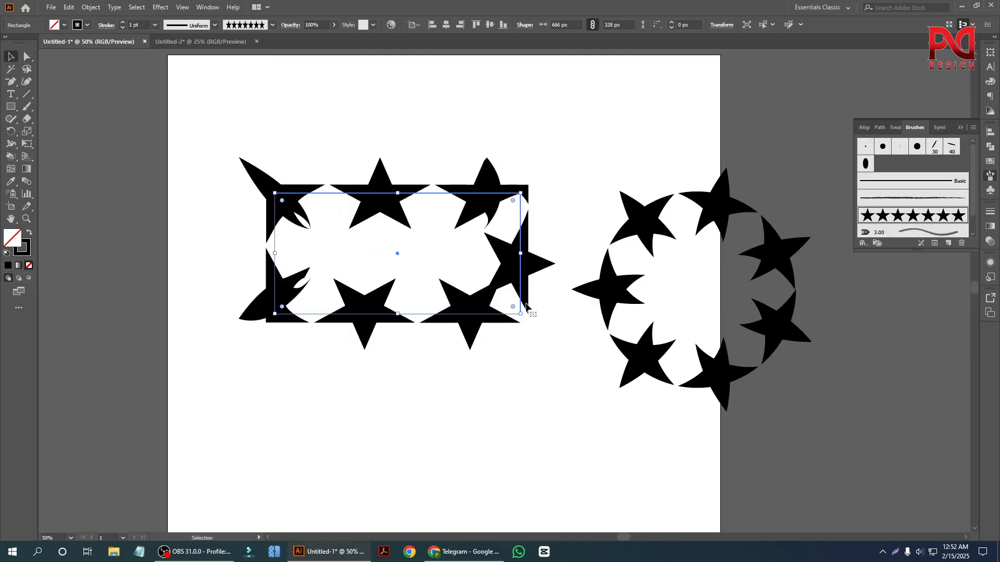
{"action": "left_click_drag", "start_coordinate": [521, 314], "coordinate": [579, 375]}
{"action": "scroll", "coordinate": [362, 384], "scroll_direction": "down", "scroll_amount": 1}
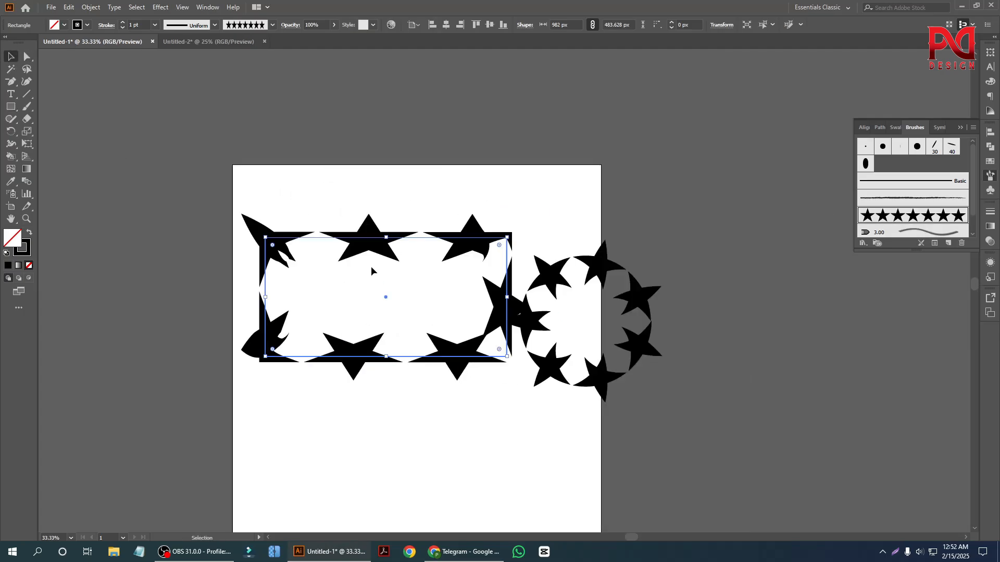
{"action": "left_click_drag", "start_coordinate": [371, 239], "coordinate": [375, 228]}
{"action": "key", "text": "Delete"}
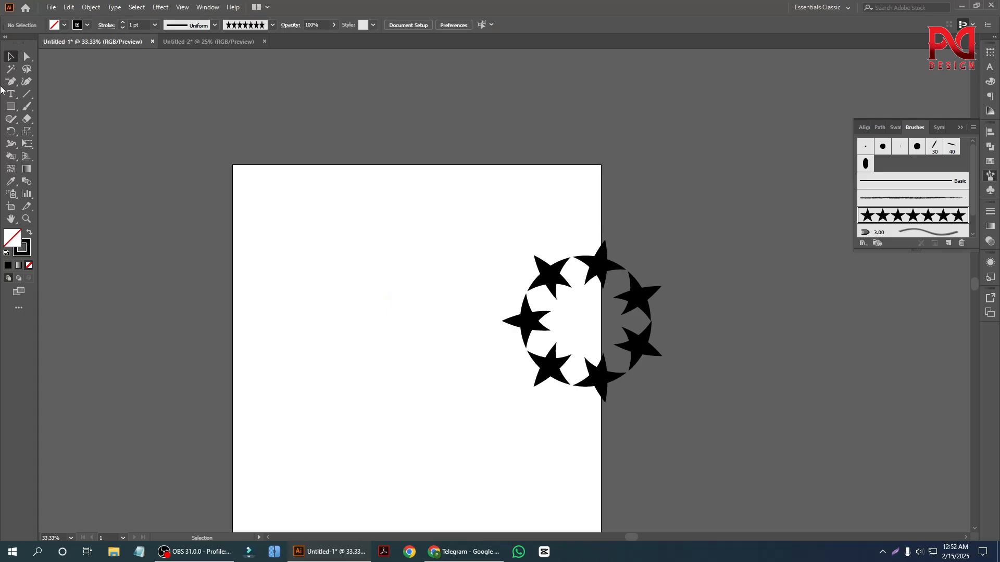
Draw a hexagon about 799 × 692 px to the left of the star circle and apply the star art brush to it
{"action": "left_click_drag", "start_coordinate": [10, 106], "coordinate": [56, 145]}
{"action": "left_click_drag", "start_coordinate": [325, 310], "coordinate": [375, 395]}
{"action": "left_click", "coordinate": [11, 60]}
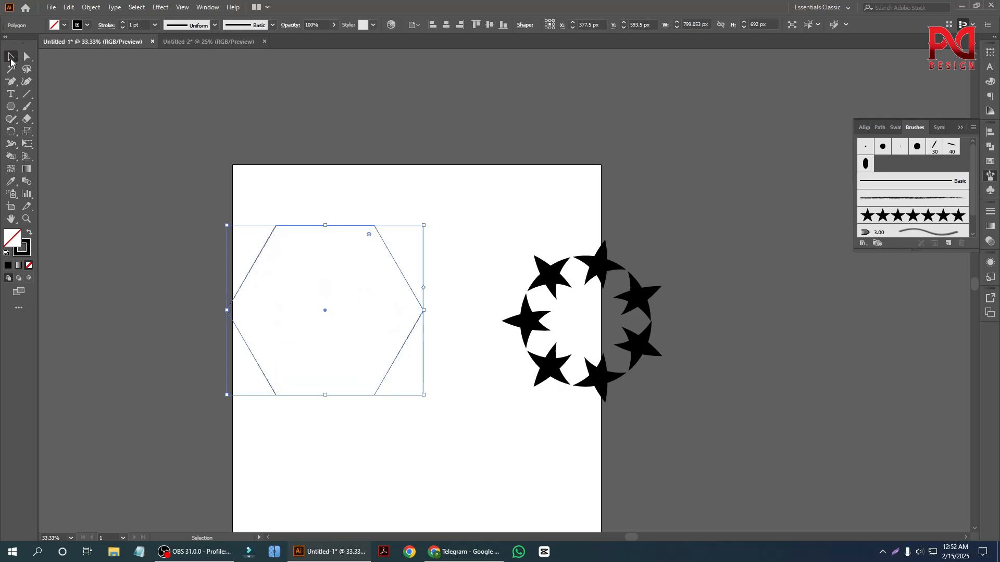
{"action": "left_click", "coordinate": [913, 215]}
{"action": "left_click", "coordinate": [327, 174]}
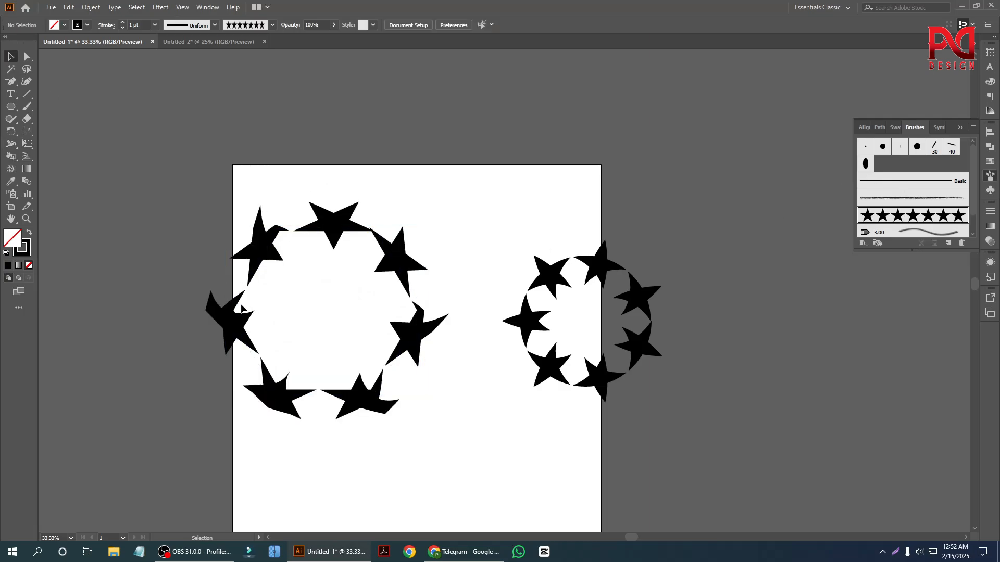
Delete the star-brushed hexagon and the star-brushed circle to clear the artboard
{"action": "left_click_drag", "start_coordinate": [268, 249], "coordinate": [336, 260]}
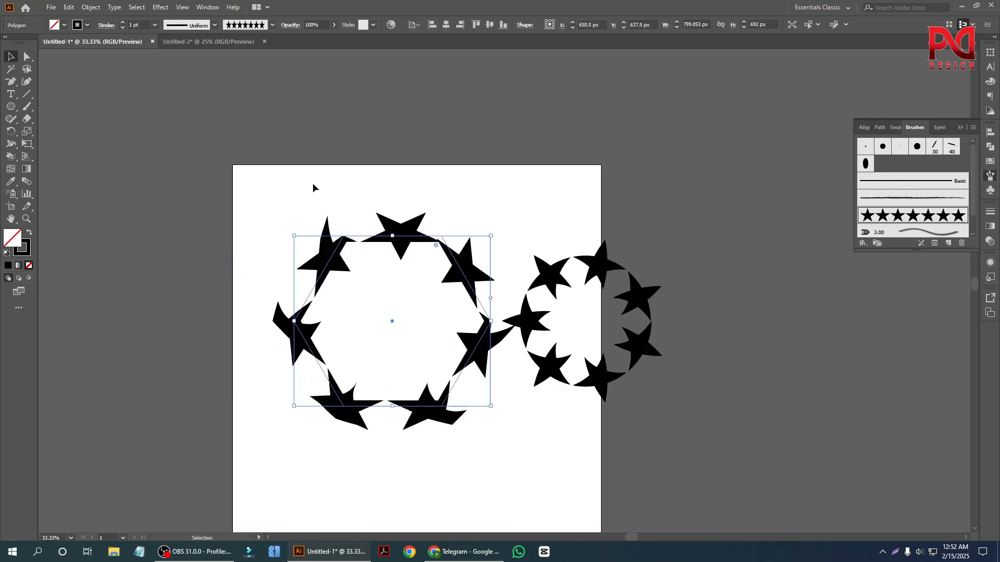
{"action": "key", "text": "Delete"}
{"action": "left_click", "coordinate": [12, 107]}
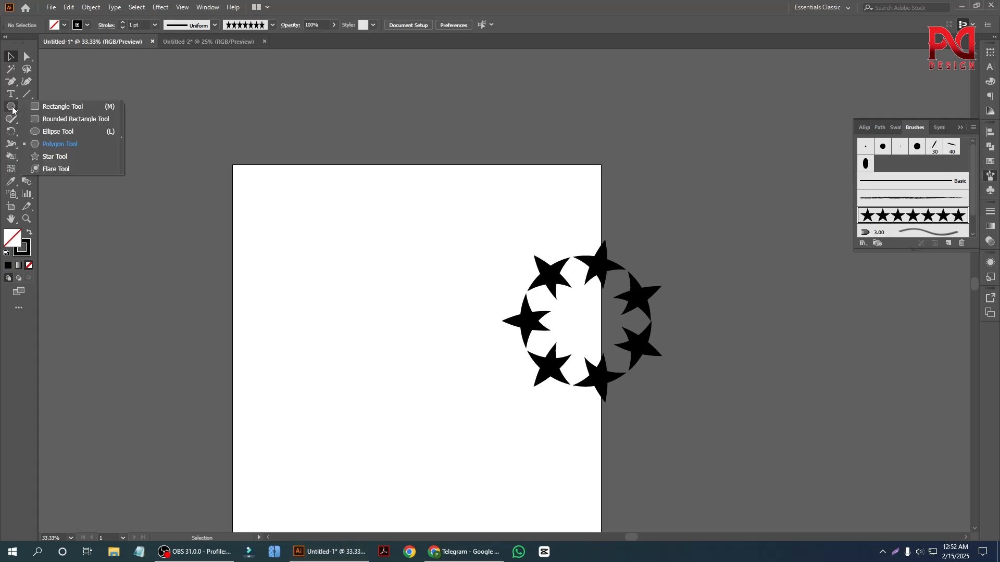
{"action": "left_click", "coordinate": [339, 279]}
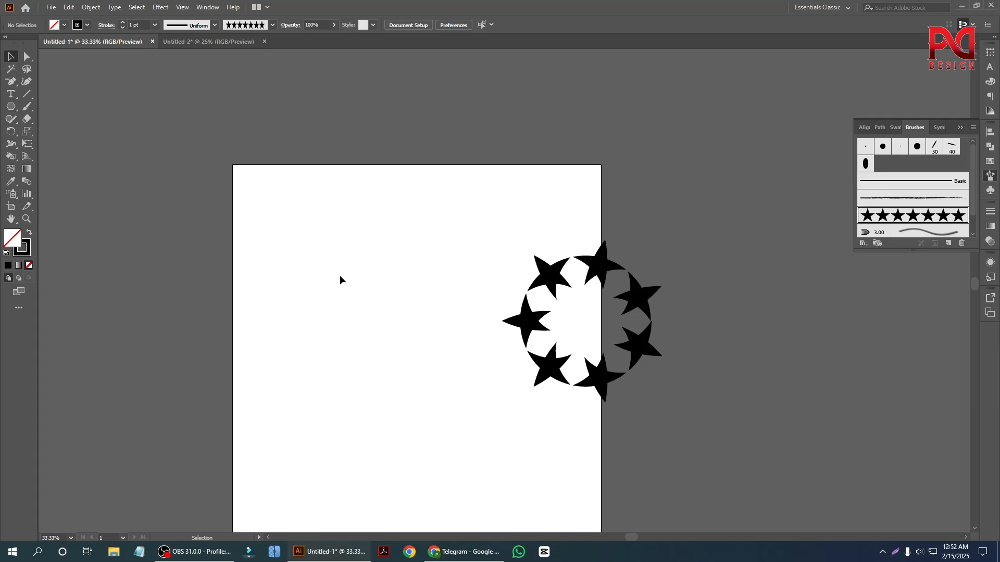
{"action": "left_click_drag", "start_coordinate": [452, 234], "coordinate": [630, 383]}
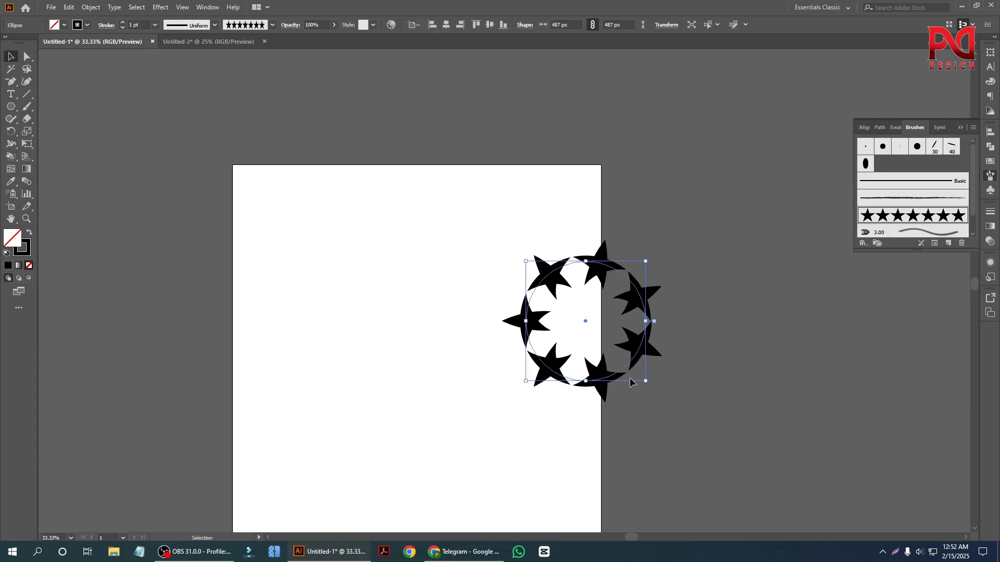
{"action": "left_click_drag", "start_coordinate": [462, 258], "coordinate": [575, 378]}
{"action": "key", "text": "Delete"}
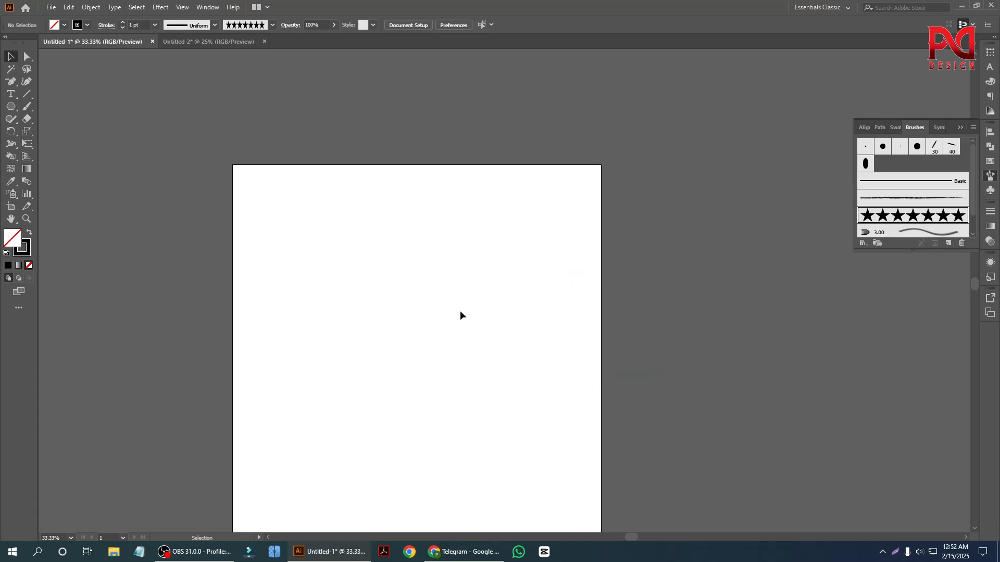
{"action": "scroll", "coordinate": [469, 320], "scroll_direction": "down", "scroll_amount": 1}
{"action": "scroll", "coordinate": [286, 128], "scroll_direction": "up", "scroll_amount": 1}
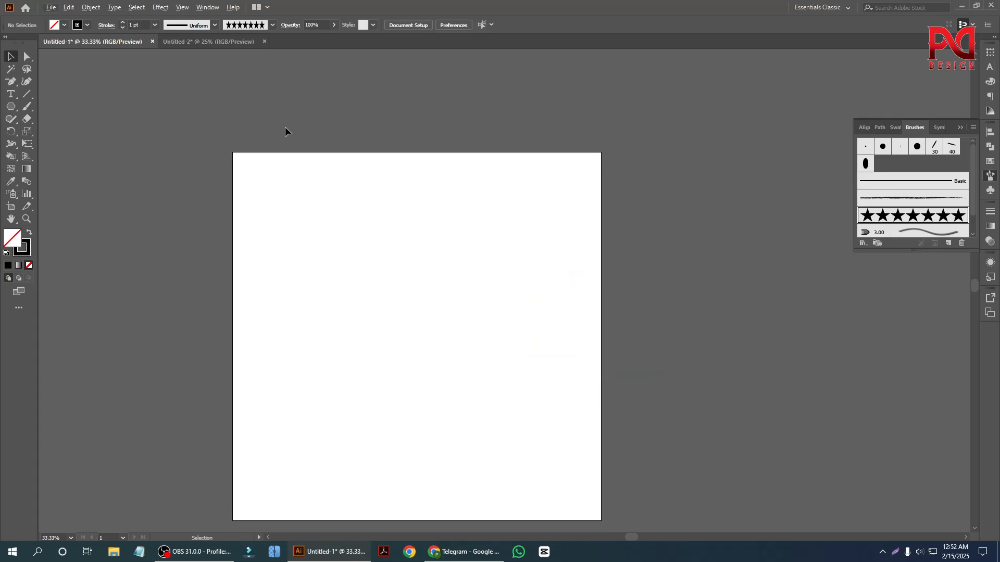
{"action": "right_click", "coordinate": [10, 107]}
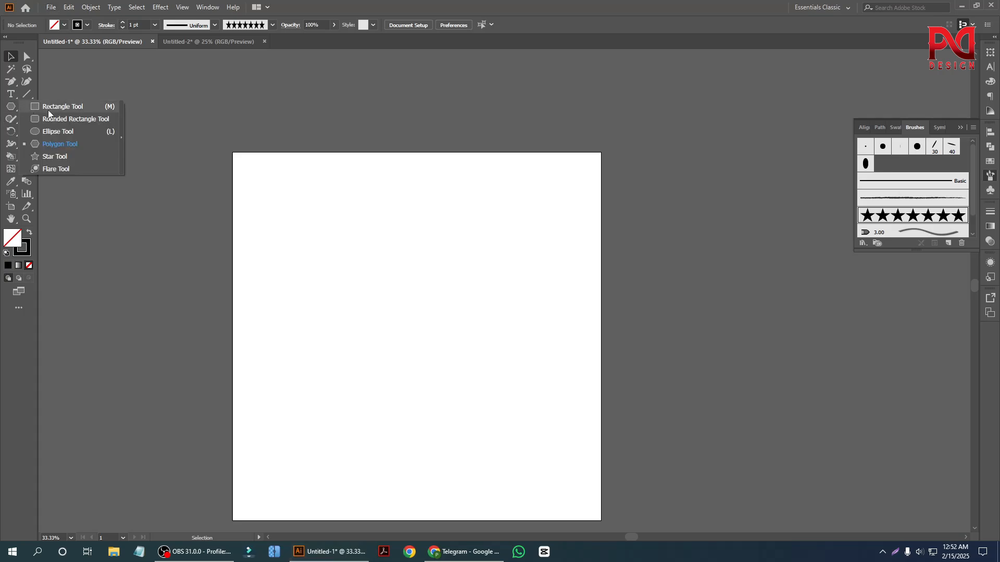
{"action": "left_click", "coordinate": [271, 243]}
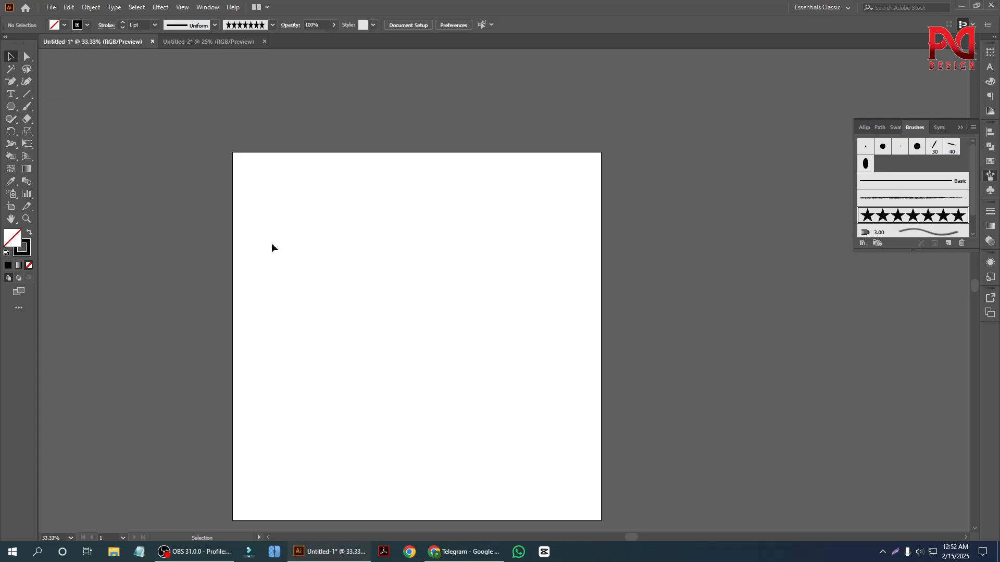
{"action": "right_click", "coordinate": [8, 104]}
{"action": "left_click", "coordinate": [42, 105]}
{"action": "left_click", "coordinate": [10, 58]}
{"action": "scroll", "coordinate": [524, 336], "scroll_direction": "up", "scroll_amount": 1}
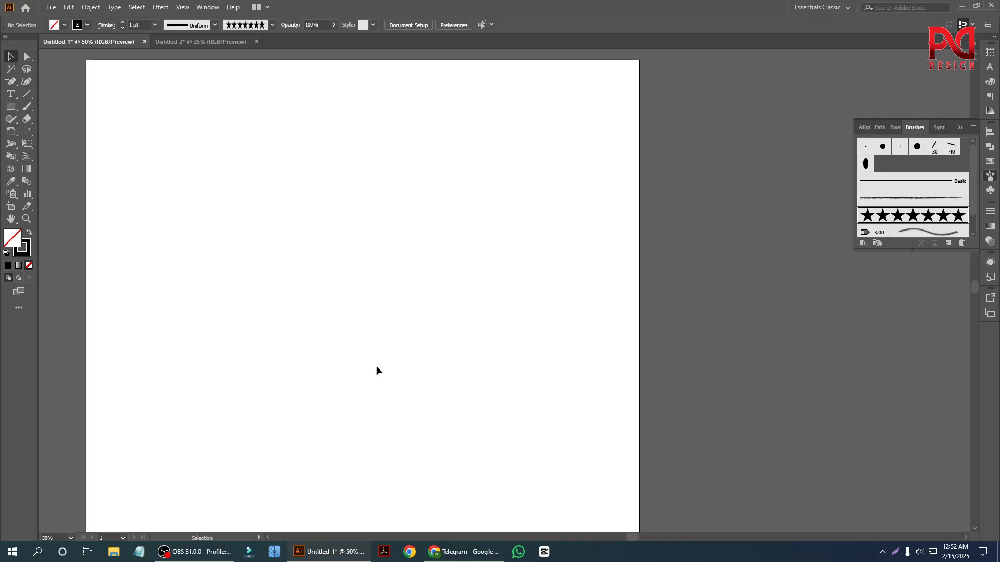
{"action": "scroll", "coordinate": [376, 366], "scroll_direction": "down", "scroll_amount": 1}
{"action": "scroll", "coordinate": [267, 368], "scroll_direction": "down", "scroll_amount": 1}
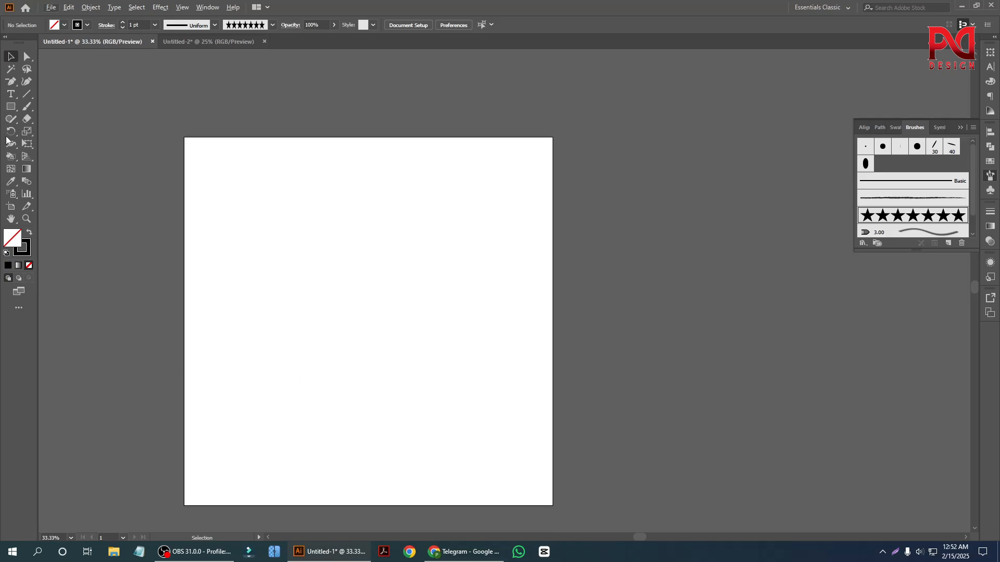
Draw a twelve-pointed star about 752 px wide in the upper-left area of the artboard
{"action": "right_click", "coordinate": [10, 106]}
{"action": "left_click", "coordinate": [52, 156]}
{"action": "left_click_drag", "start_coordinate": [279, 277], "coordinate": [354, 334]}
{"action": "key", "text": "Up"}
{"action": "key", "text": "Up"}
{"action": "key", "text": "Up"}
{"action": "key", "text": "Up"}
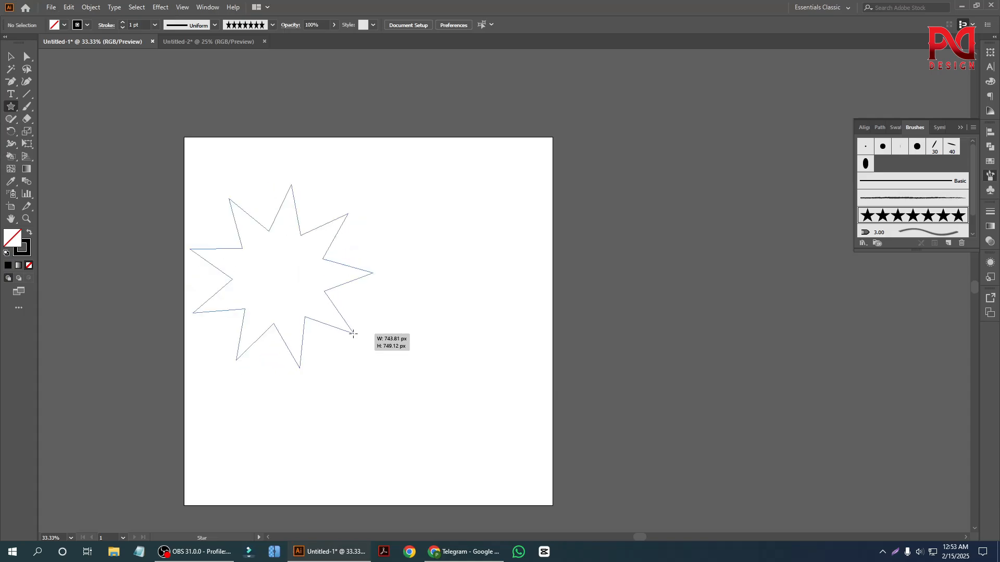
{"action": "key", "text": "Up"}
{"action": "key", "text": "Up"}
{"action": "left_click_drag", "start_coordinate": [353, 334], "coordinate": [354, 334]}
{"action": "key", "text": "Up"}
{"action": "key", "text": "Down"}
{"action": "key", "text": "Down"}
{"action": "key", "text": "Up"}
{"action": "key", "text": "Up"}
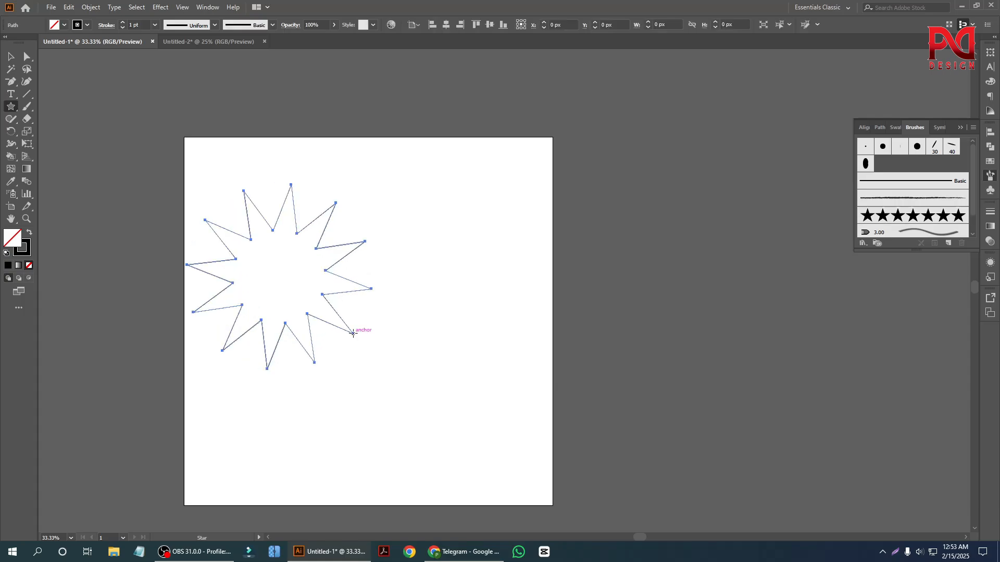
Swap the star's fill and stroke to make it solid black, and shift it to the right
{"action": "left_click", "coordinate": [10, 57]}
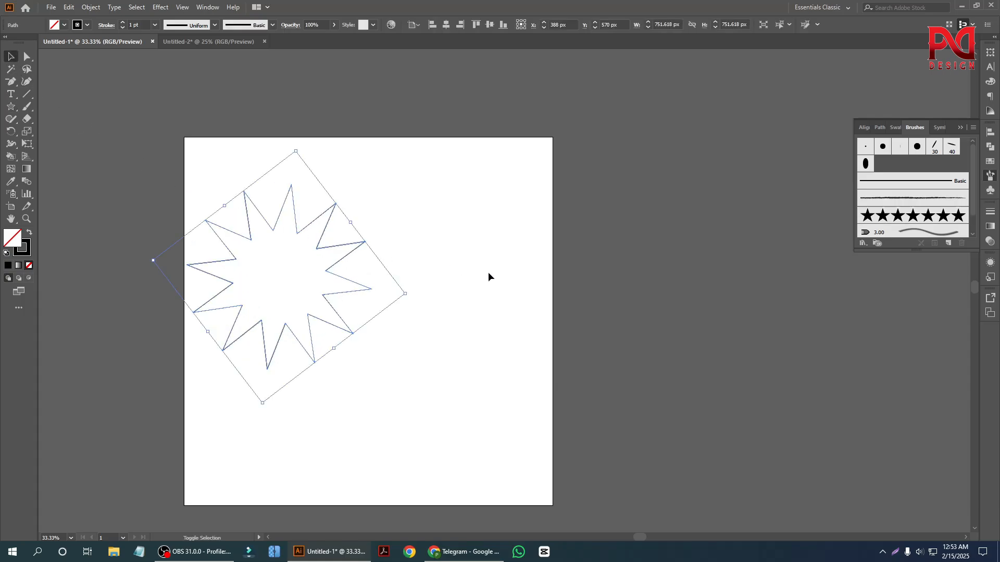
{"action": "key", "text": "shift+x"}
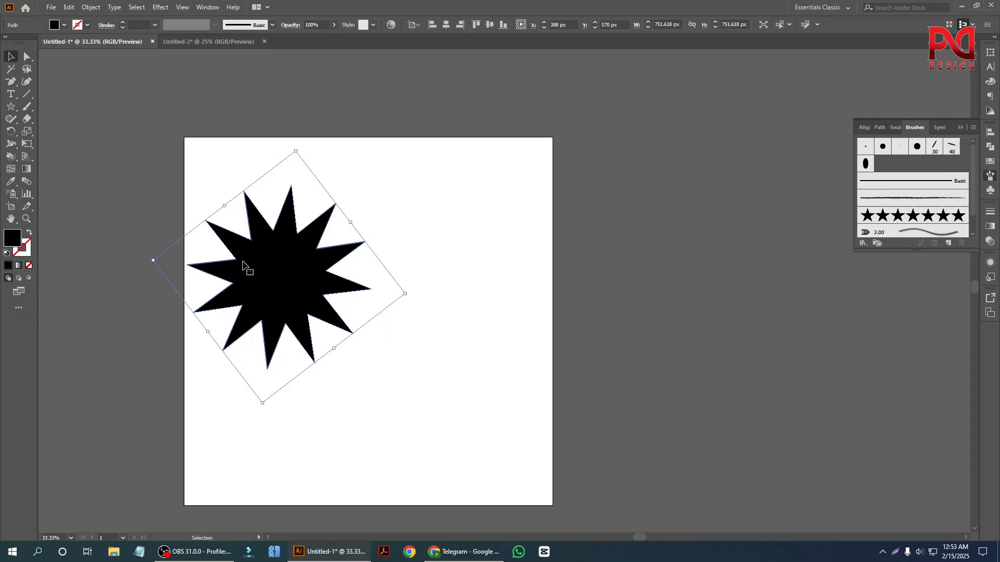
{"action": "left_click_drag", "start_coordinate": [275, 266], "coordinate": [332, 270]}
{"action": "scroll", "coordinate": [389, 334], "scroll_direction": "up", "scroll_amount": 1}
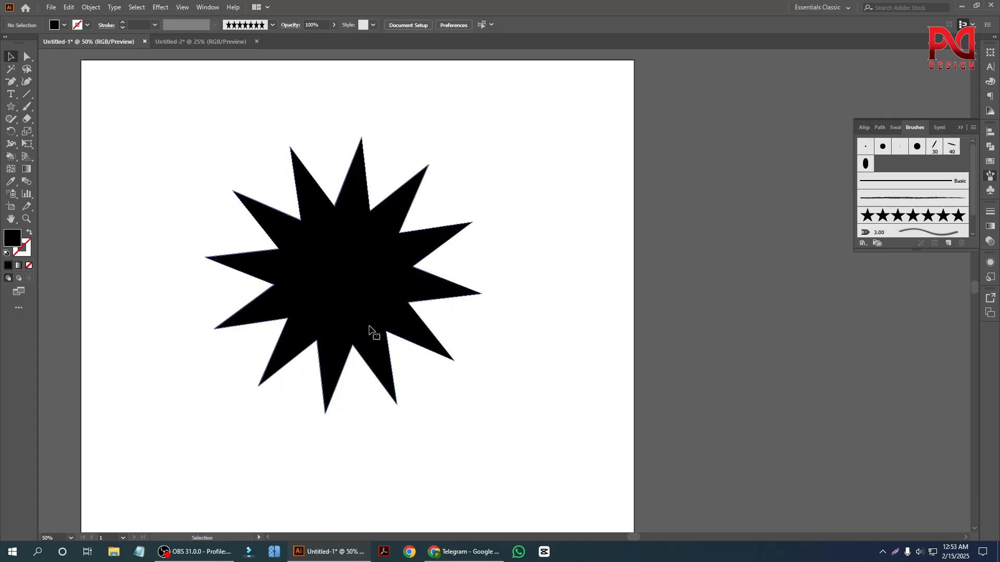
Scale the black star down proportionally to about 248 px and move it to the artboard's upper-left corner
{"action": "left_click_drag", "start_coordinate": [534, 303], "coordinate": [447, 336]}
{"action": "left_click", "coordinate": [468, 339]}
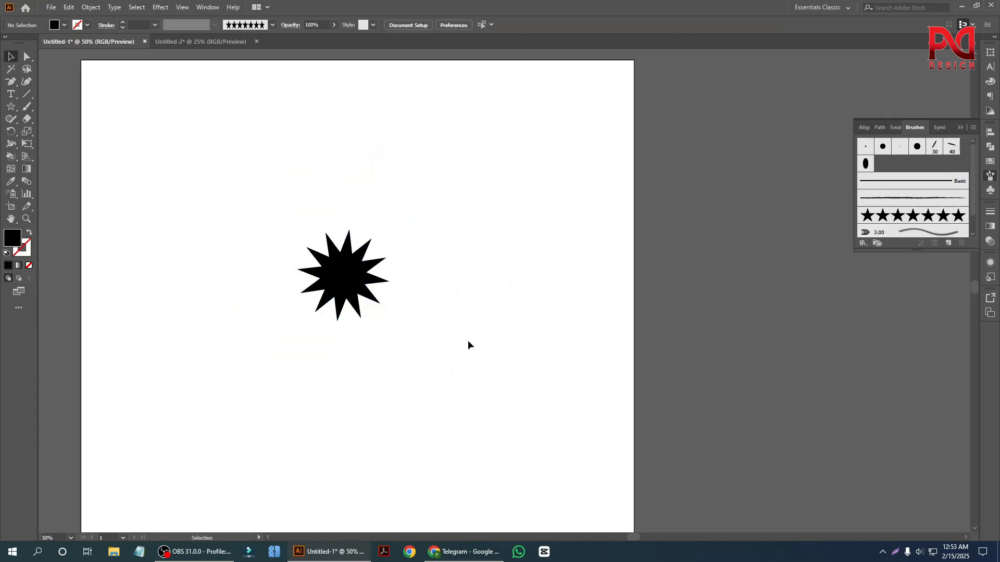
{"action": "scroll", "coordinate": [468, 338], "scroll_direction": "down", "scroll_amount": 1}
{"action": "left_click_drag", "start_coordinate": [391, 309], "coordinate": [345, 222]}
Copy the star directly beside itself to the right and repeat the copy four times to form a row of six
{"action": "scroll", "coordinate": [229, 206], "scroll_direction": "up", "scroll_amount": 1}
{"action": "left_click", "coordinate": [395, 270]}
{"action": "key", "text": "a"}
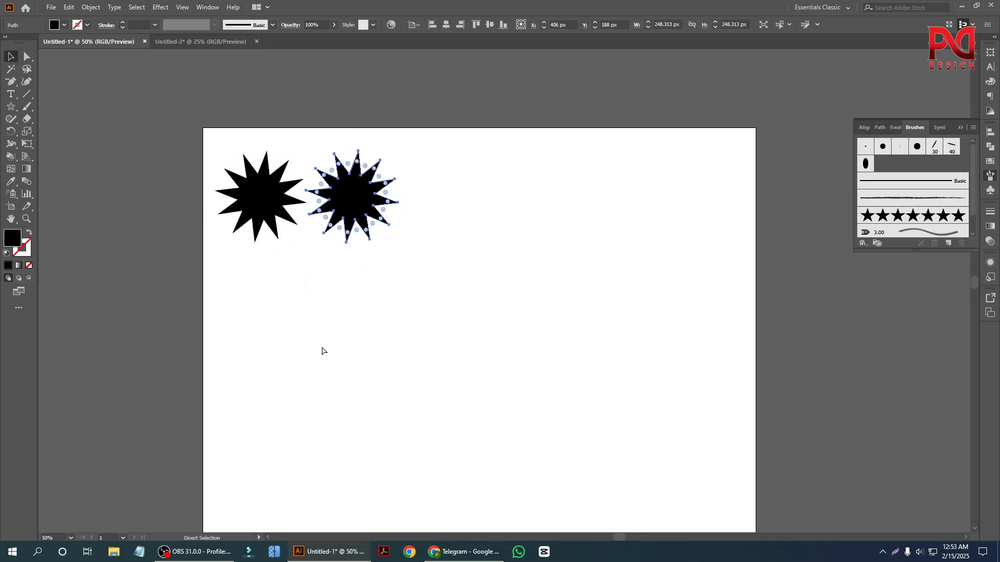
{"action": "key", "text": "ctrl+d"}
{"action": "key", "text": "ctrl+d"}
{"action": "key", "text": "ctrl+d"}
{"action": "key", "text": "ctrl+d"}
{"action": "key", "text": "v"}
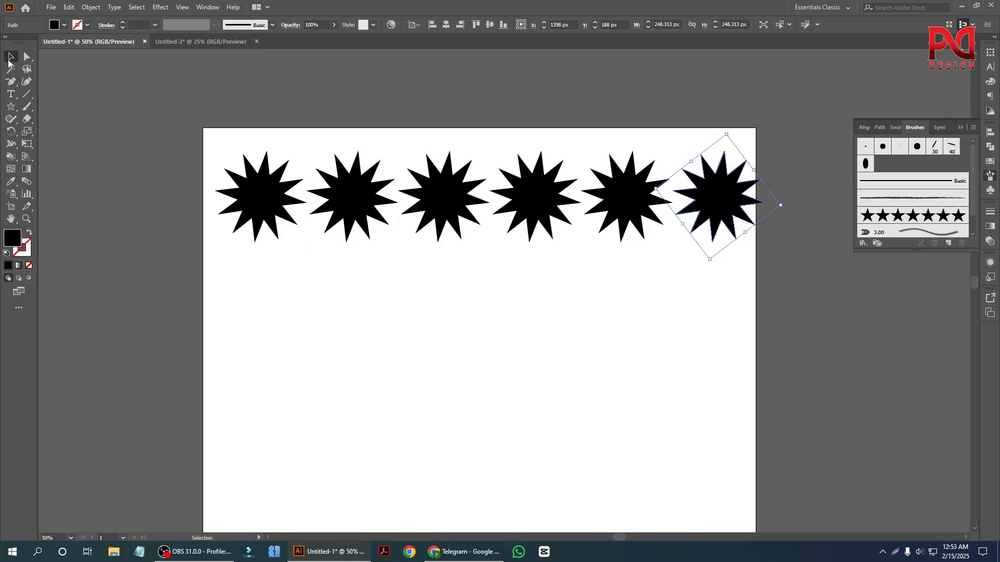
Select all six black stars in the row and group them
{"action": "left_click_drag", "start_coordinate": [195, 229], "coordinate": [664, 281]}
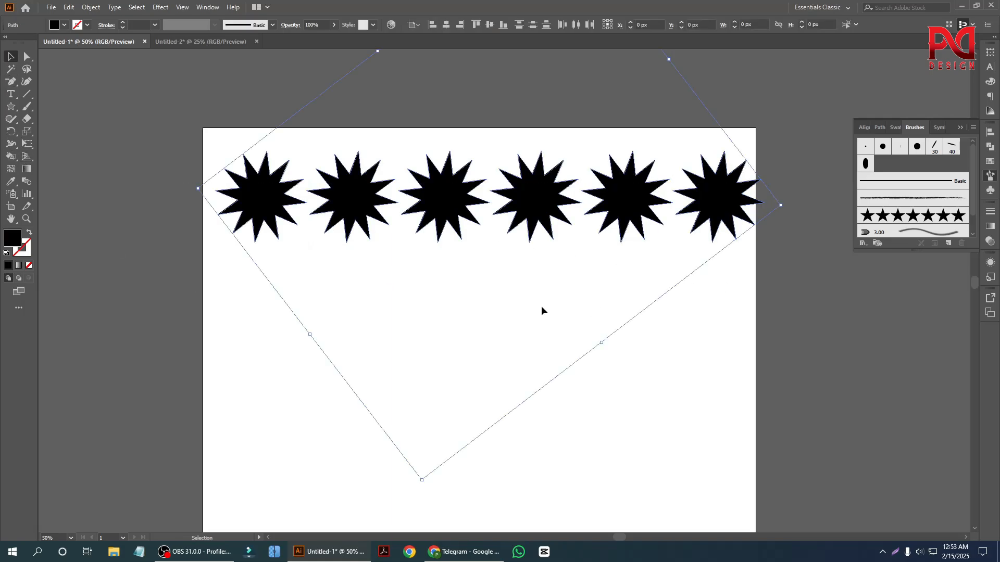
{"action": "left_click", "coordinate": [358, 360]}
{"action": "left_click", "coordinate": [342, 240]}
{"action": "right_click", "coordinate": [360, 214]}
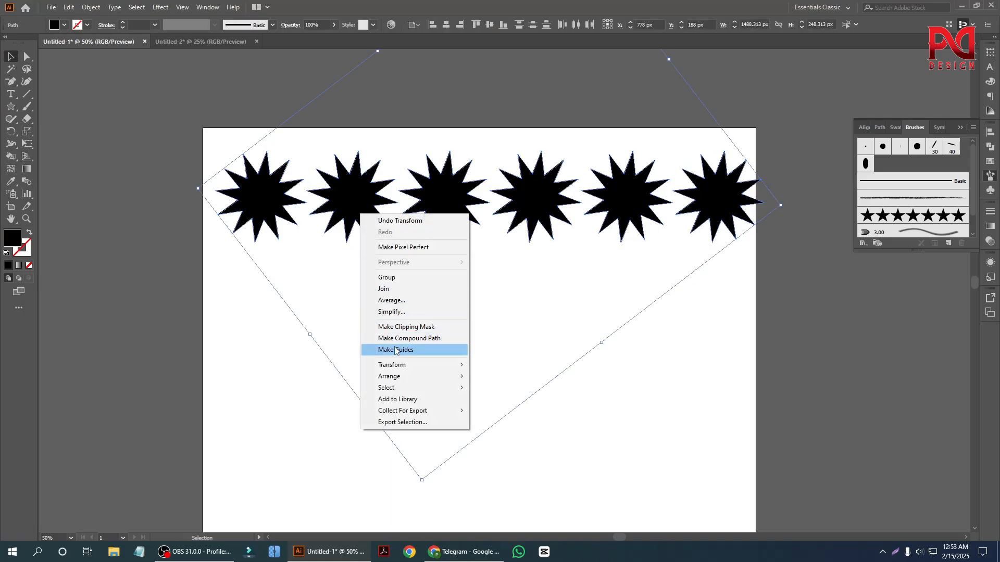
{"action": "left_click", "coordinate": [400, 279]}
{"action": "left_click", "coordinate": [323, 333]}
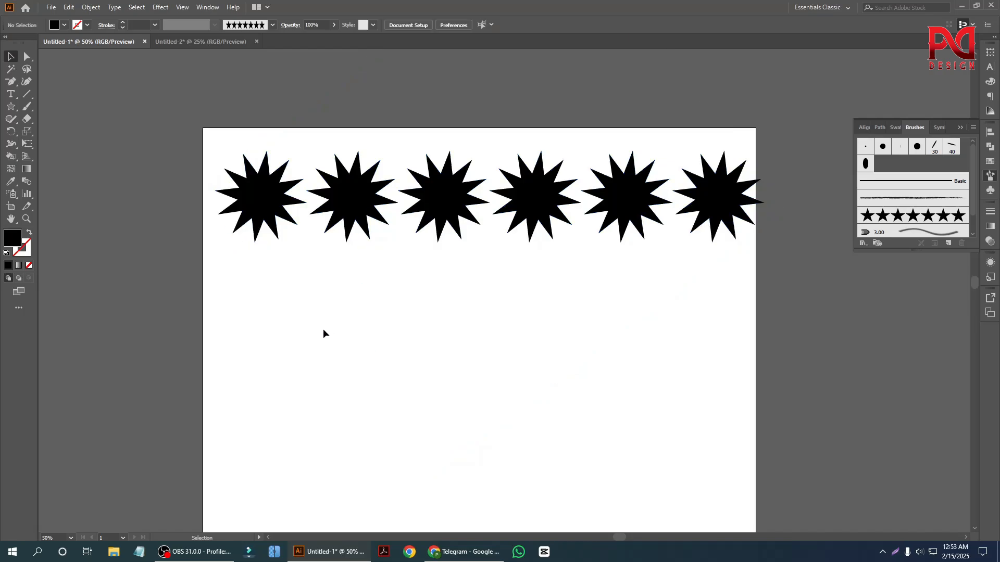
Move the grouped star row so that it fits within the artboard's width near the upper edge
{"action": "scroll", "coordinate": [304, 317], "scroll_direction": "down", "scroll_amount": 1}
{"action": "scroll", "coordinate": [304, 314], "scroll_direction": "down", "scroll_amount": 1}
{"action": "left_click_drag", "start_coordinate": [330, 207], "coordinate": [321, 241]}
{"action": "left_click", "coordinate": [389, 380]}
{"action": "scroll", "coordinate": [431, 326], "scroll_direction": "up", "scroll_amount": 1}
{"action": "scroll", "coordinate": [373, 344], "scroll_direction": "down", "scroll_amount": 1}
{"action": "left_click", "coordinate": [354, 323]}
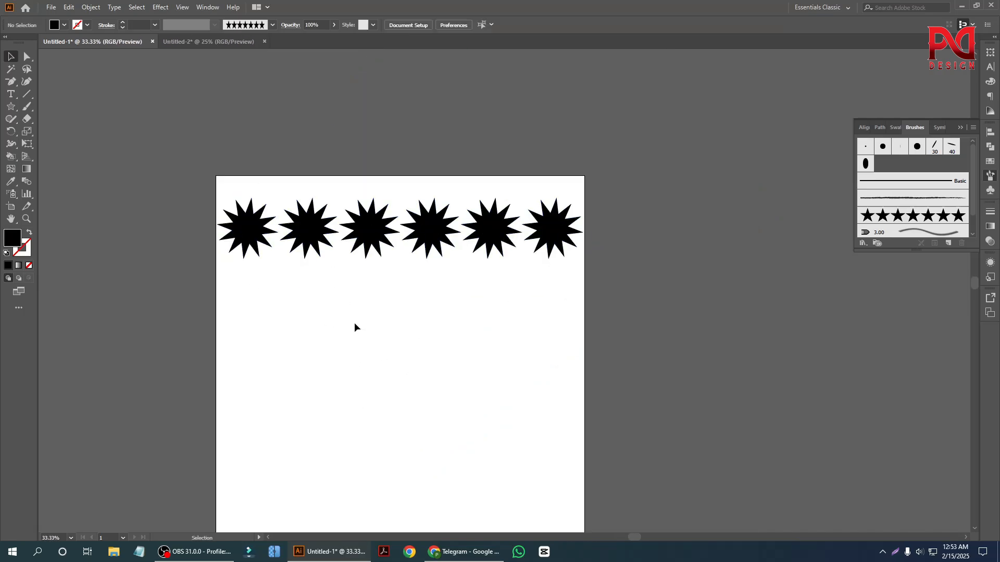
Add the star row to the swatches as a pattern and delete the original row from the artboard
{"action": "left_click", "coordinate": [378, 242]}
{"action": "left_click", "coordinate": [163, 183]}
{"action": "left_click", "coordinate": [991, 162]}
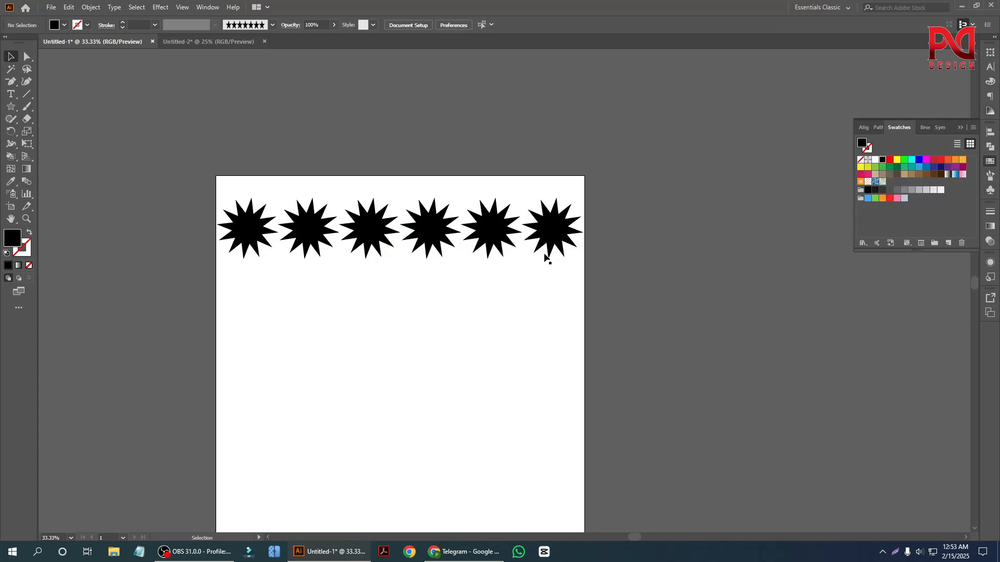
{"action": "left_click_drag", "start_coordinate": [483, 236], "coordinate": [491, 245]}
{"action": "left_click_drag", "start_coordinate": [650, 298], "coordinate": [878, 219]}
{"action": "left_click_drag", "start_coordinate": [446, 234], "coordinate": [480, 275]}
{"action": "key", "text": "Delete"}
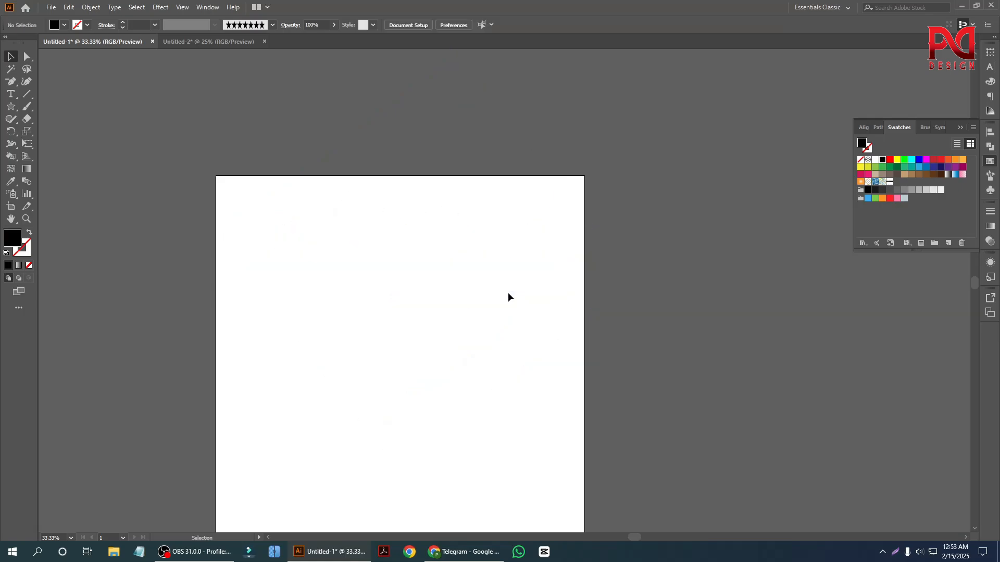
Draw a rectangle about 1010 × 500 px on the artboard and enlarge it to about 1213 × 710 px
{"action": "left_click", "coordinate": [10, 106]}
{"action": "left_click", "coordinate": [57, 104]}
{"action": "left_click_drag", "start_coordinate": [252, 265], "coordinate": [500, 386]}
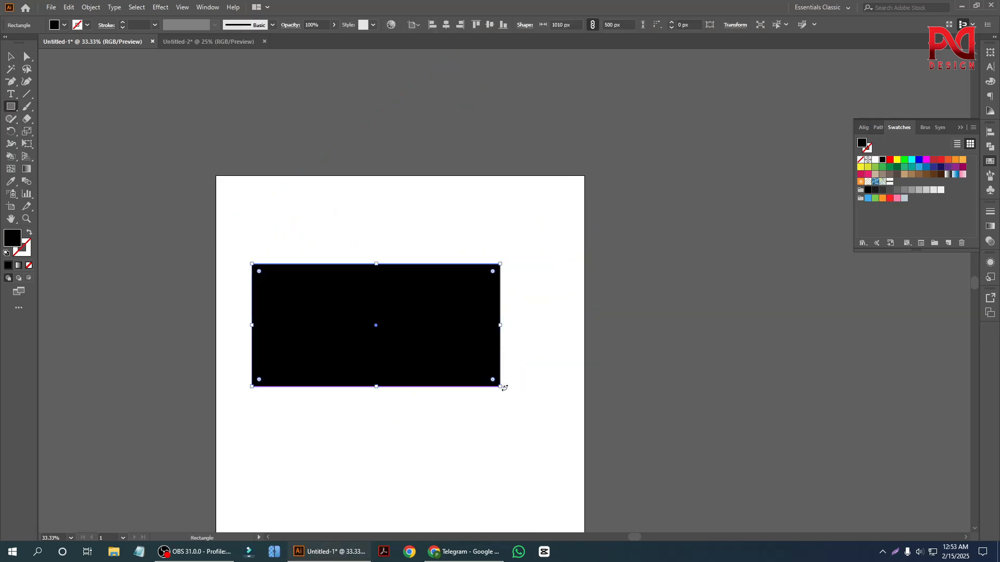
{"action": "scroll", "coordinate": [466, 325], "scroll_direction": "down", "scroll_amount": 2}
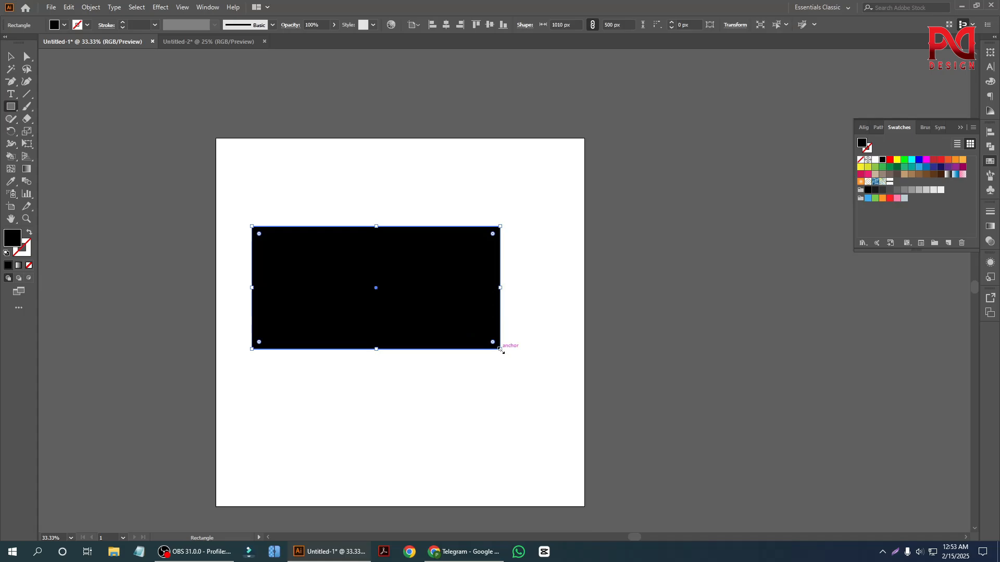
{"action": "left_click_drag", "start_coordinate": [503, 350], "coordinate": [550, 401]}
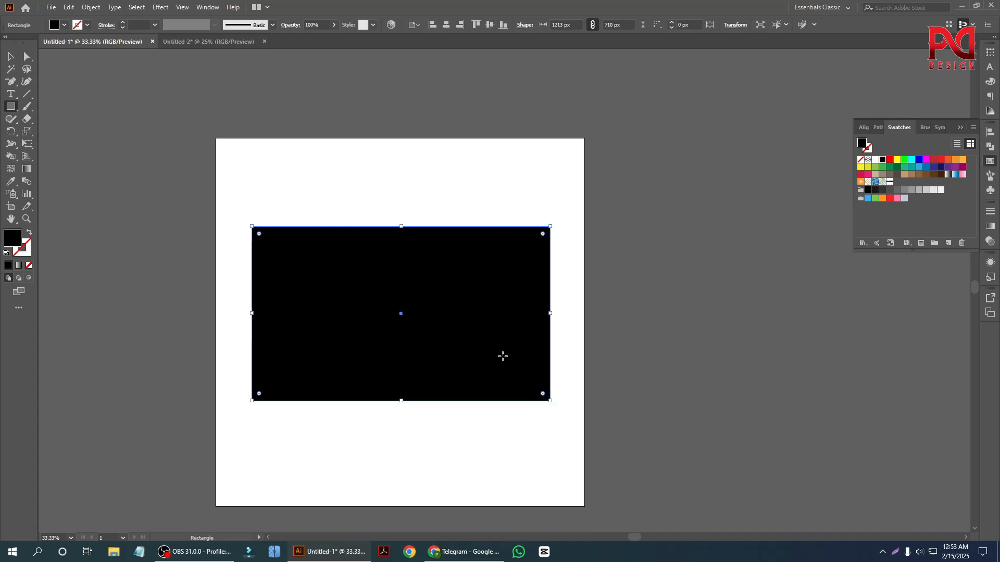
Fill the rectangle with the new star pattern swatch and move it toward the artboard's upper-left corner
{"action": "left_click", "coordinate": [890, 182]}
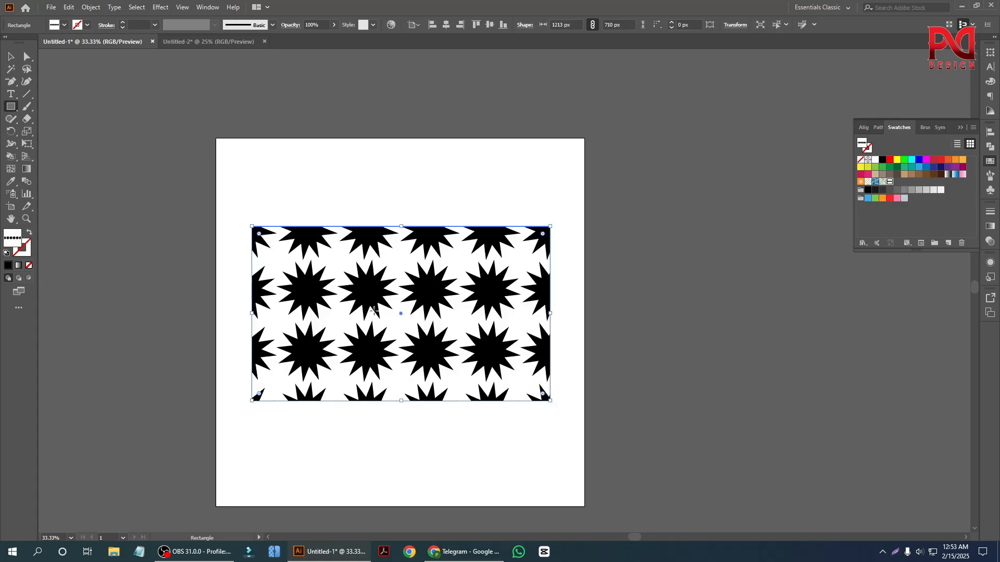
{"action": "left_click", "coordinate": [11, 56]}
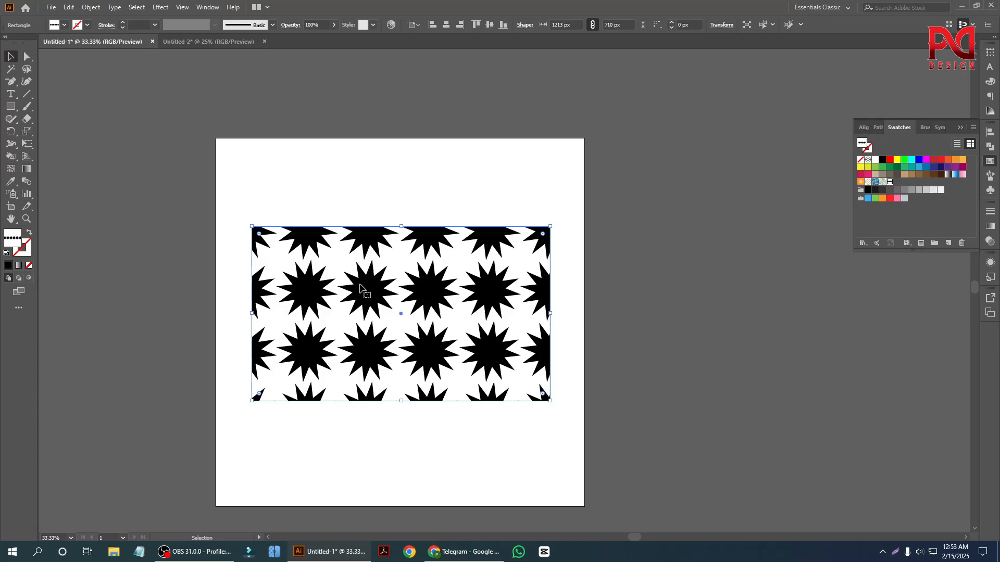
{"action": "left_click_drag", "start_coordinate": [363, 292], "coordinate": [327, 204]}
{"action": "left_click_drag", "start_coordinate": [510, 311], "coordinate": [581, 368]}
{"action": "left_click_drag", "start_coordinate": [505, 333], "coordinate": [448, 297]}
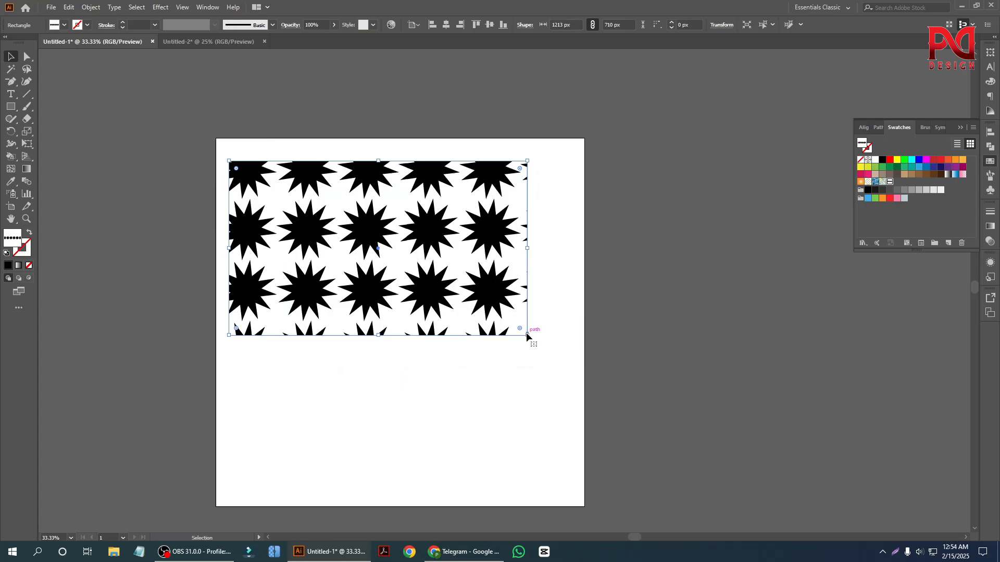
Align the patterned rectangle with the artboard's upper-left corner and resize it to 1500 × 1500 px to cover the artboard
{"action": "left_click_drag", "start_coordinate": [526, 334], "coordinate": [714, 422]}
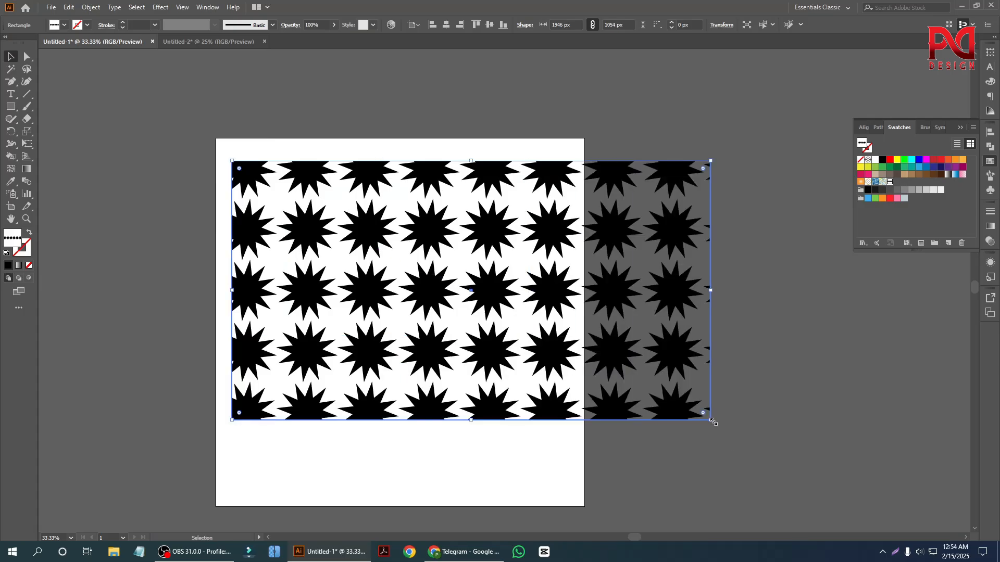
{"action": "left_click", "coordinate": [762, 415]}
{"action": "scroll", "coordinate": [510, 340], "scroll_direction": "down", "scroll_amount": 1}
{"action": "left_click_drag", "start_coordinate": [484, 334], "coordinate": [472, 316]}
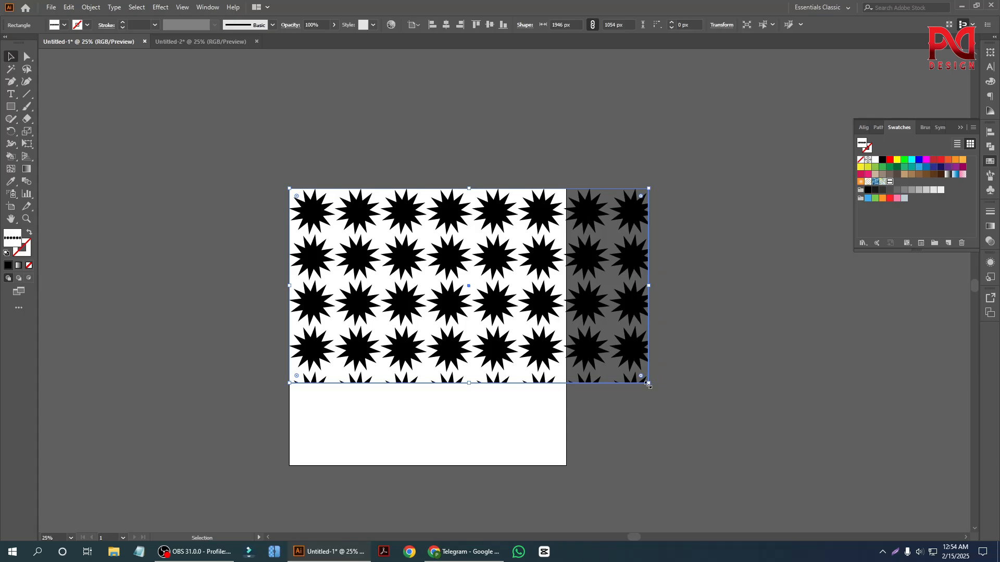
{"action": "left_click_drag", "start_coordinate": [649, 385], "coordinate": [569, 464]}
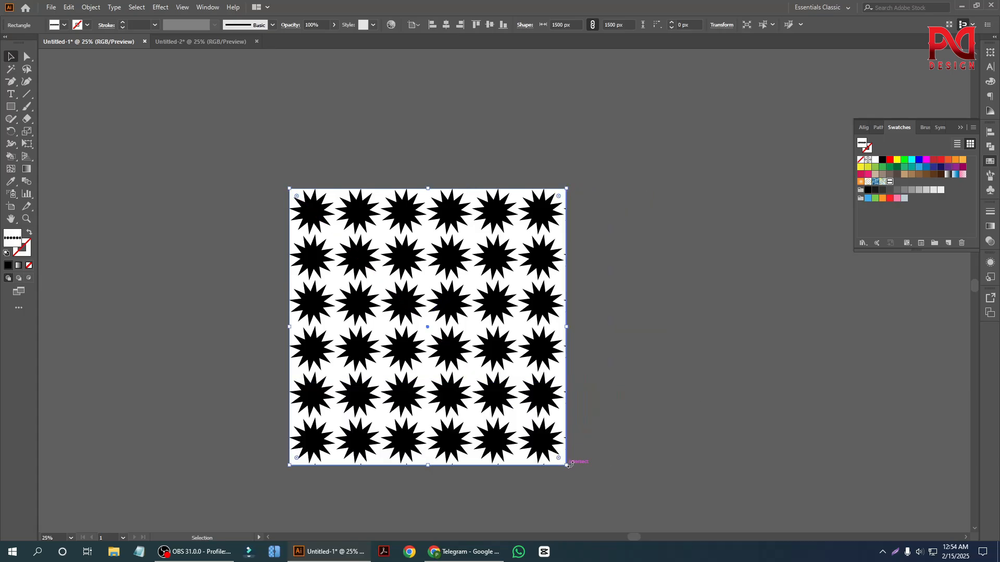
{"action": "left_click", "coordinate": [676, 380]}
{"action": "scroll", "coordinate": [474, 338], "scroll_direction": "up", "scroll_amount": 1}
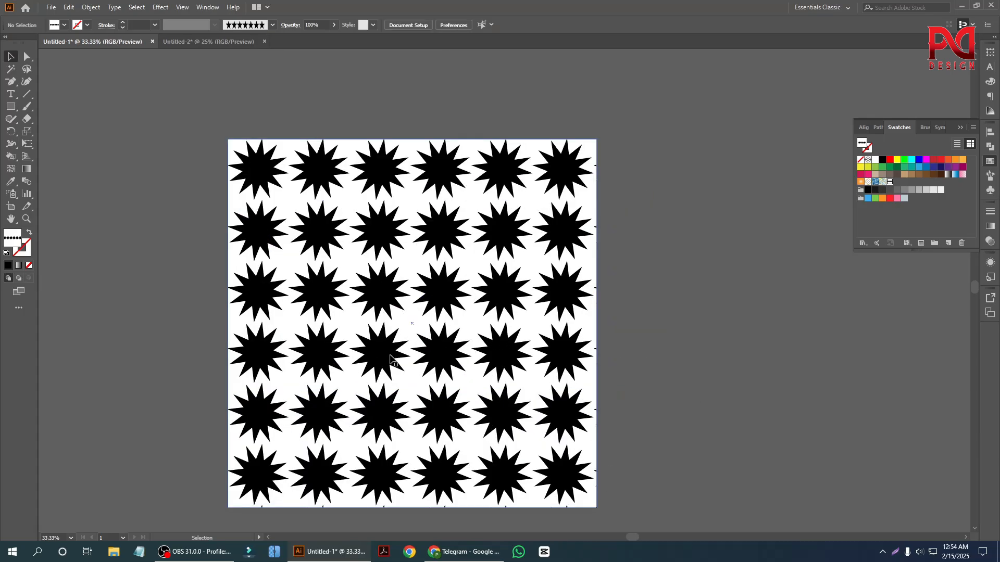
Try a solid red fill on the patterned square and undo the colour change
{"action": "left_click", "coordinate": [453, 360]}
{"action": "left_click", "coordinate": [65, 25]}
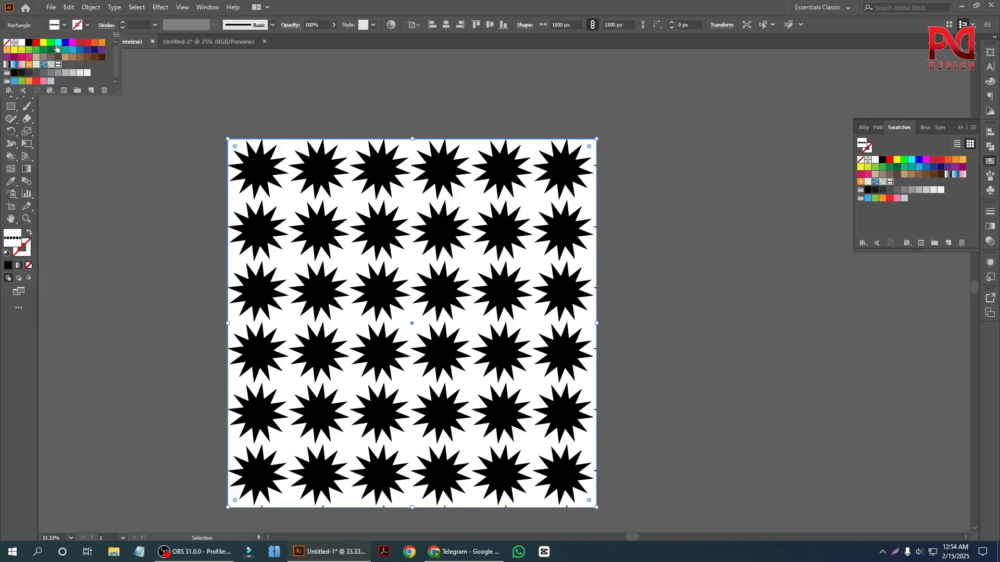
{"action": "left_click", "coordinate": [37, 43]}
{"action": "left_click", "coordinate": [142, 224]}
{"action": "left_click", "coordinate": [141, 225]}
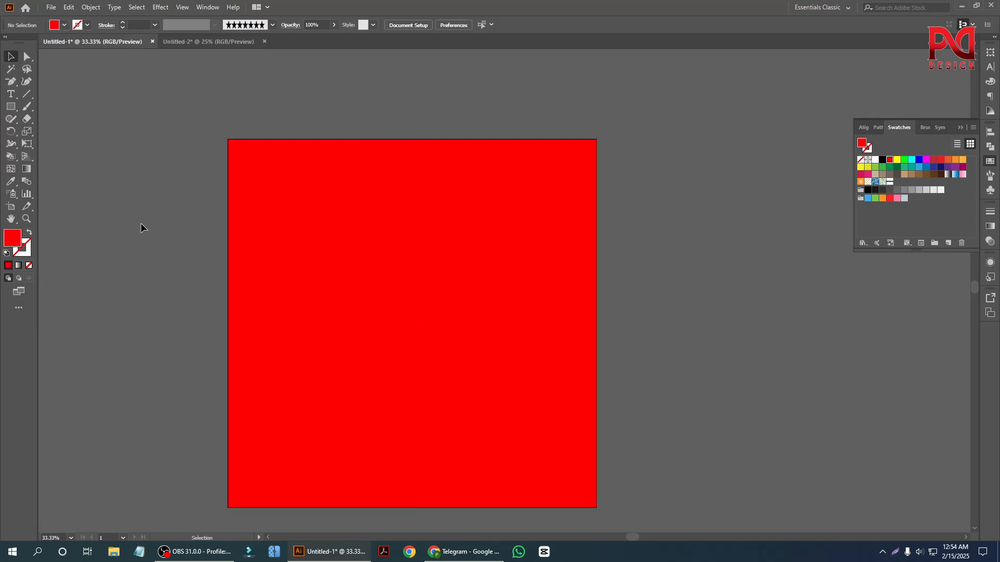
{"action": "key", "text": "ctrl+z"}
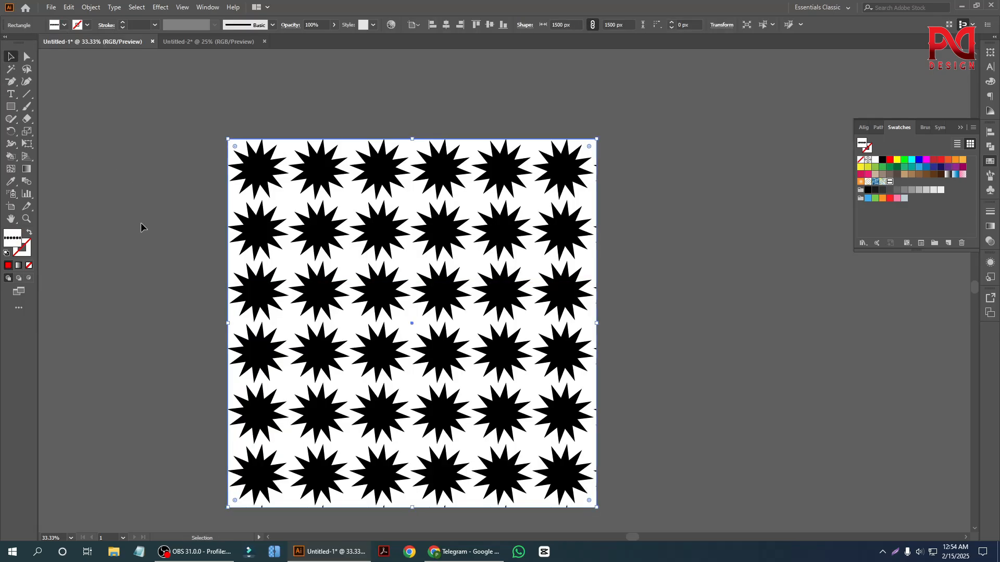
{"action": "right_click", "coordinate": [404, 210]}
{"action": "left_click", "coordinate": [148, 211]}
{"action": "scroll", "coordinate": [383, 283], "scroll_direction": "down", "scroll_amount": 2}
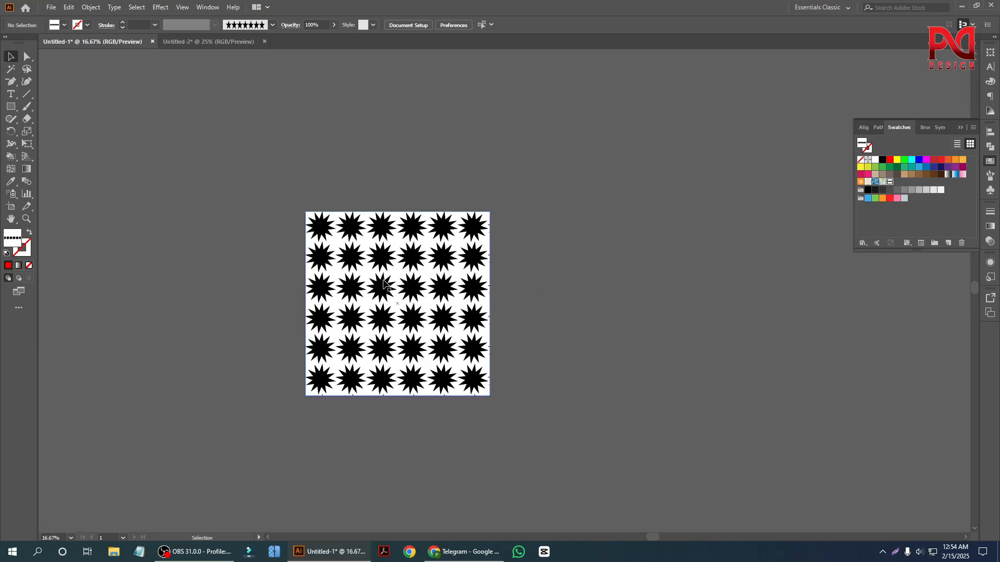
{"action": "scroll", "coordinate": [438, 296], "scroll_direction": "up", "scroll_amount": 1}
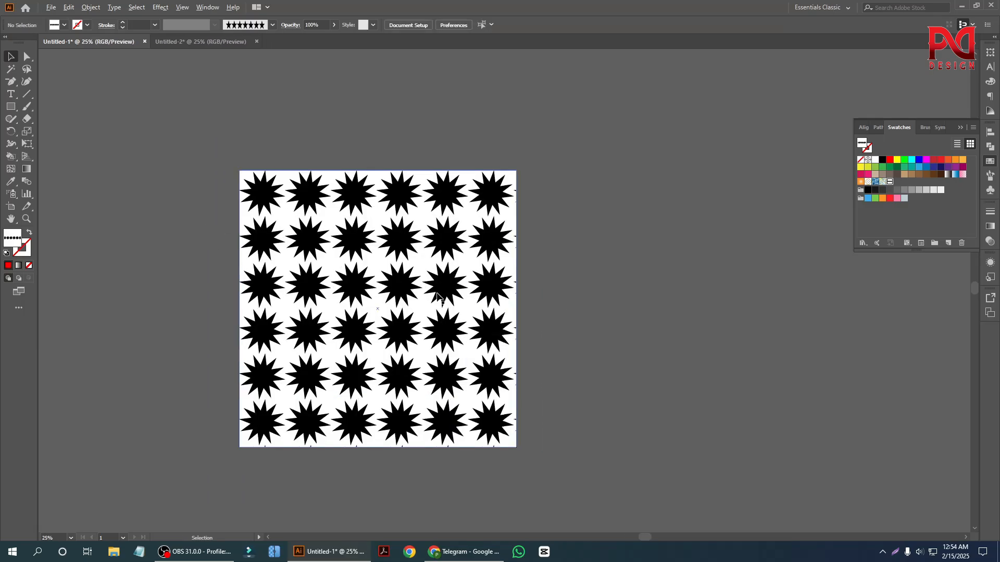
{"action": "left_click", "coordinate": [402, 256]}
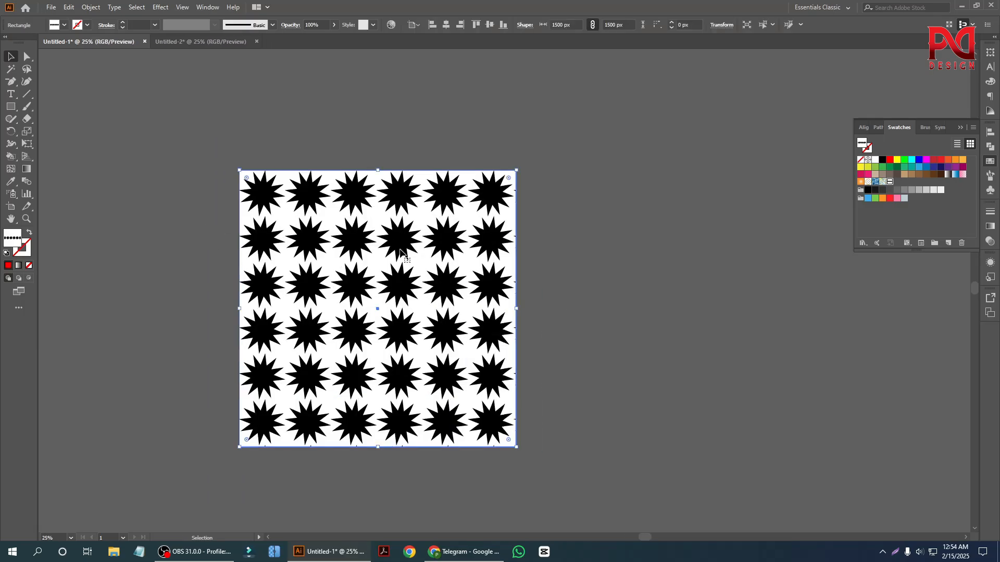
Open the star pattern swatch for editing, recolour its fourth star red and save the pattern change
{"action": "double_click", "coordinate": [891, 182]}
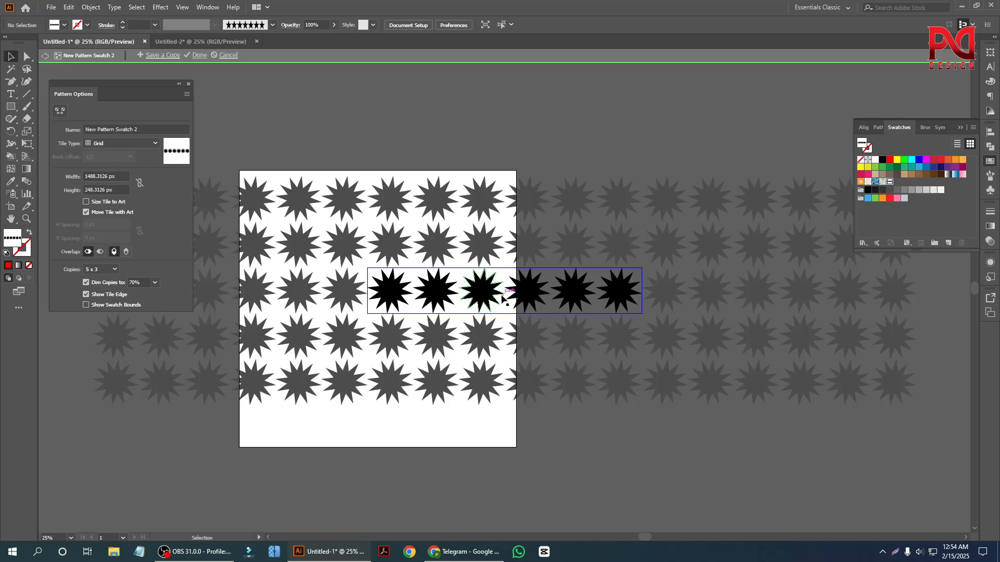
{"action": "left_click", "coordinate": [529, 297]}
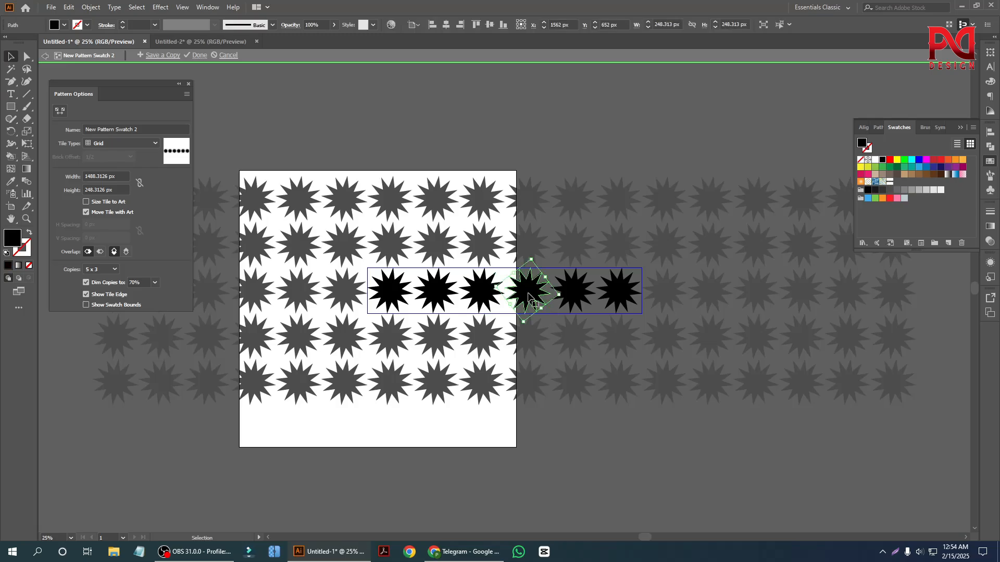
{"action": "left_click", "coordinate": [890, 161]}
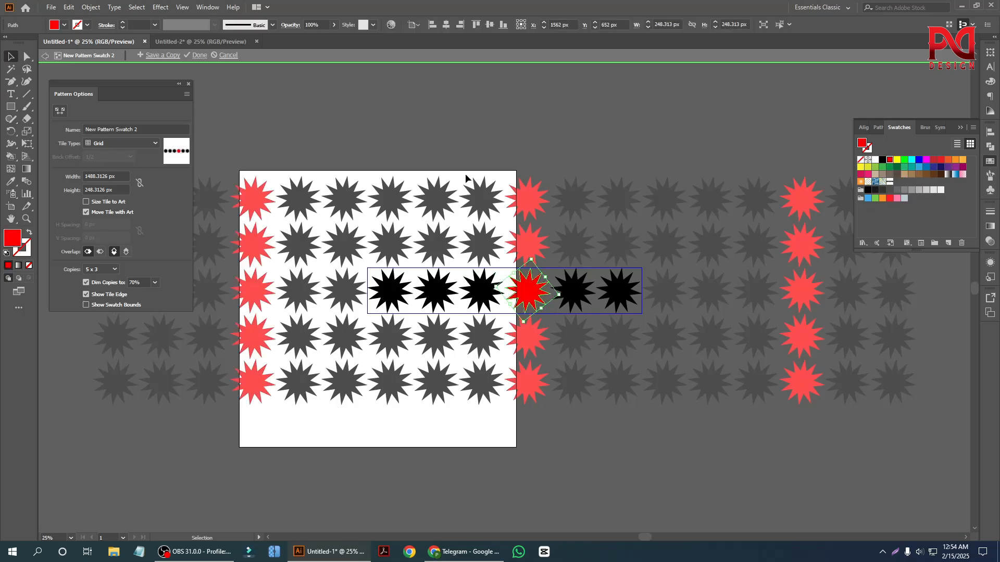
{"action": "double_click", "coordinate": [461, 140]}
{"action": "scroll", "coordinate": [409, 320], "scroll_direction": "down", "scroll_amount": 2}
{"action": "scroll", "coordinate": [365, 331], "scroll_direction": "up", "scroll_amount": 1}
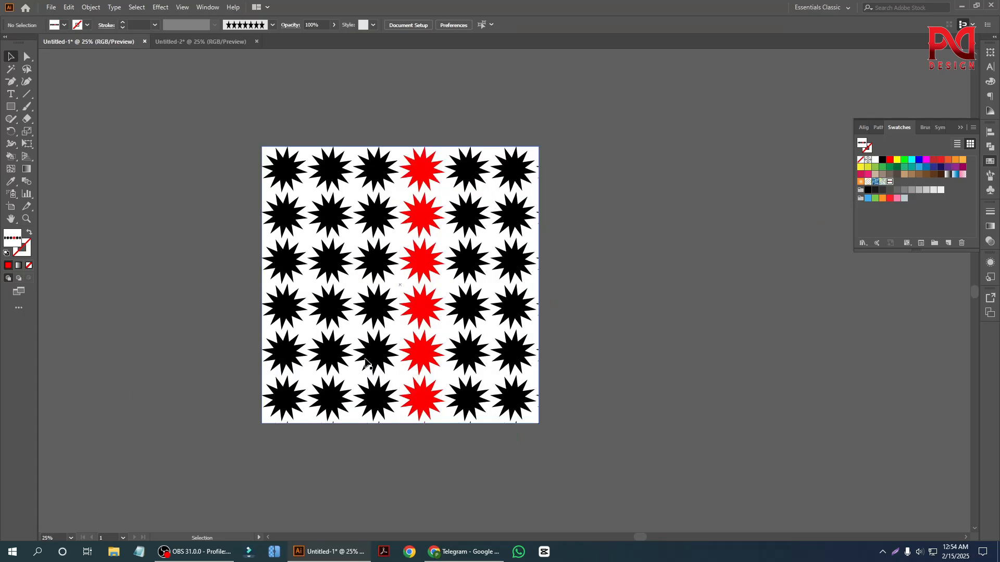
Shift the patterned square down off the artboard's edge and delete it
{"action": "scroll", "coordinate": [366, 361], "scroll_direction": "down", "scroll_amount": 1}
{"action": "scroll", "coordinate": [322, 353], "scroll_direction": "up", "scroll_amount": 1}
{"action": "left_click_drag", "start_coordinate": [334, 226], "coordinate": [360, 267]}
{"action": "key", "text": "Delete"}
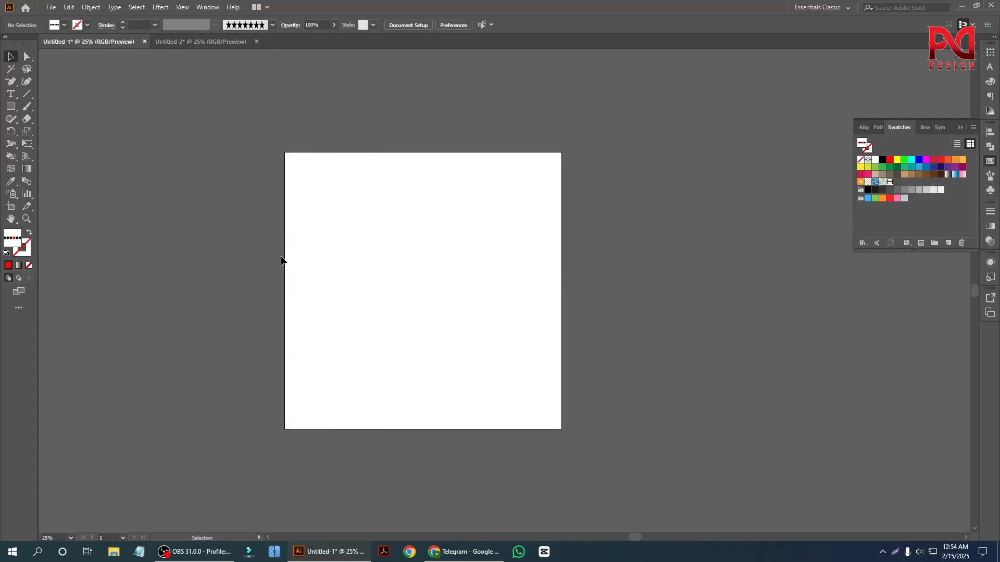
Draw a circle about 930 px in diameter on the artboard using the star pattern fill
{"action": "left_click", "coordinate": [11, 81]}
{"action": "left_click", "coordinate": [10, 106]}
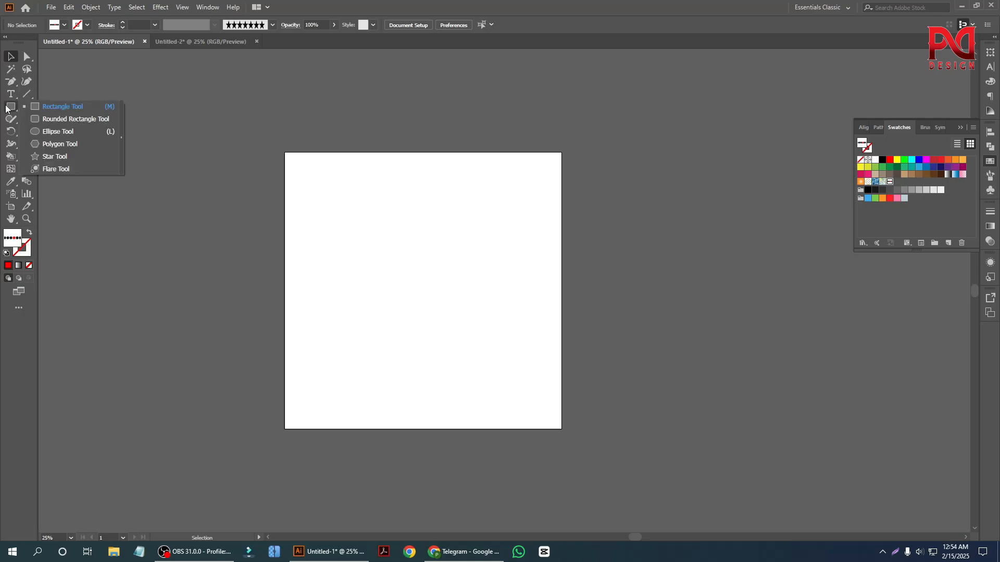
{"action": "left_click", "coordinate": [58, 132]}
{"action": "scroll", "coordinate": [438, 357], "scroll_direction": "up", "scroll_amount": 1}
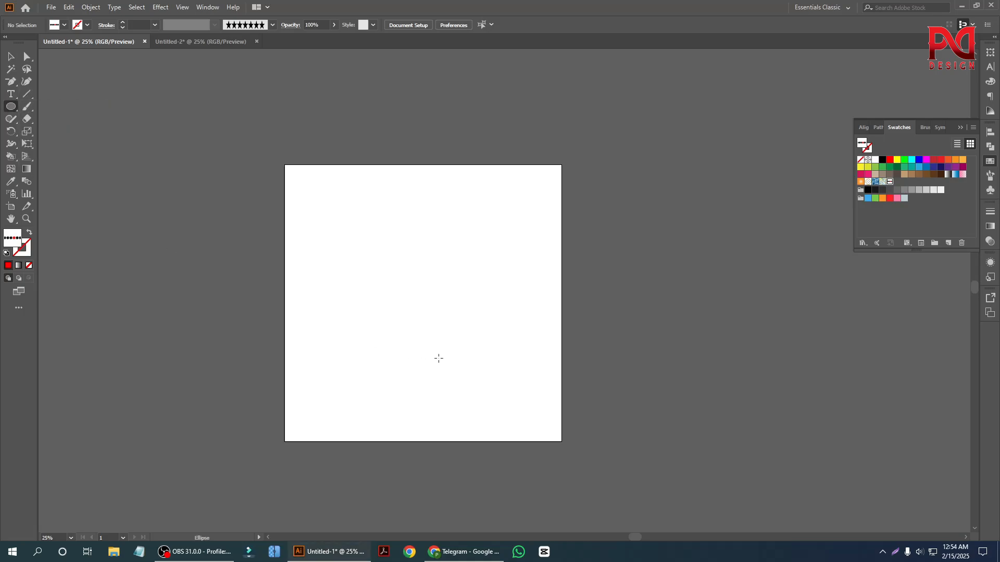
{"action": "left_click_drag", "start_coordinate": [412, 309], "coordinate": [464, 395]}
{"action": "scroll", "coordinate": [481, 333], "scroll_direction": "up", "scroll_amount": 1}
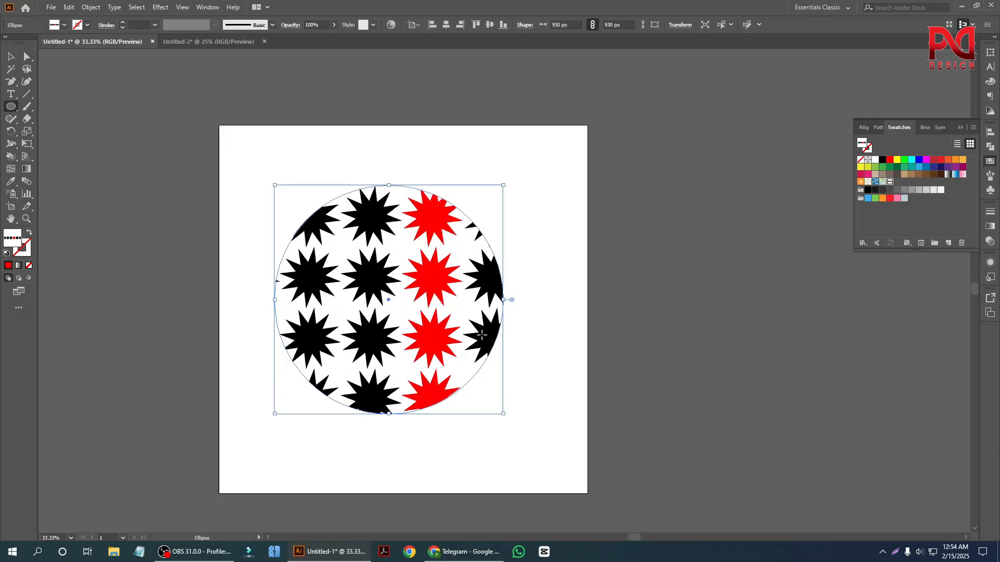
{"action": "scroll", "coordinate": [482, 334], "scroll_direction": "down", "scroll_amount": 2}
Move the patterned circle closer to the centre of the artboard
{"action": "left_click", "coordinate": [10, 56]}
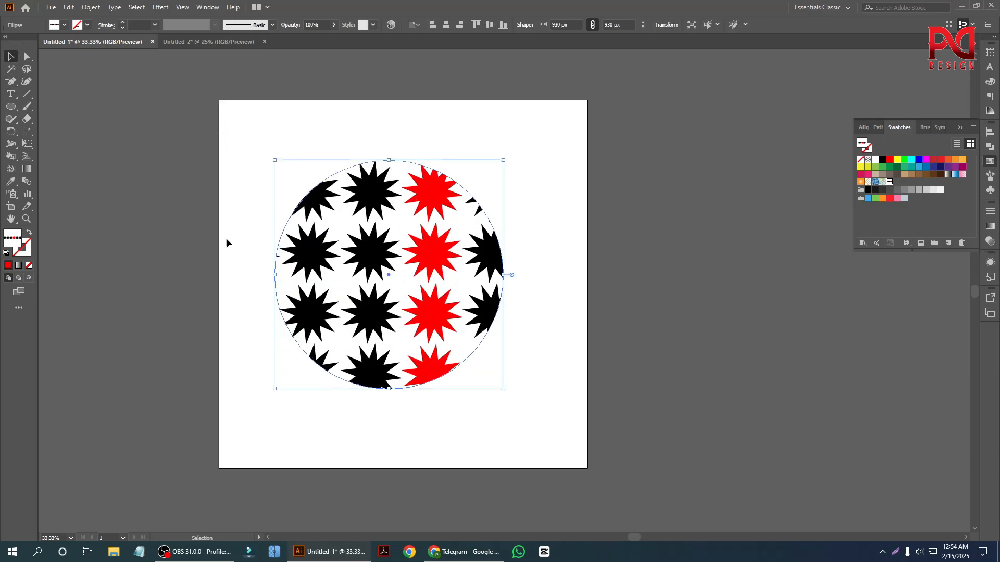
{"action": "left_click_drag", "start_coordinate": [230, 159], "coordinate": [521, 391]}
{"action": "left_click", "coordinate": [668, 396]}
{"action": "left_click_drag", "start_coordinate": [380, 274], "coordinate": [402, 285]}
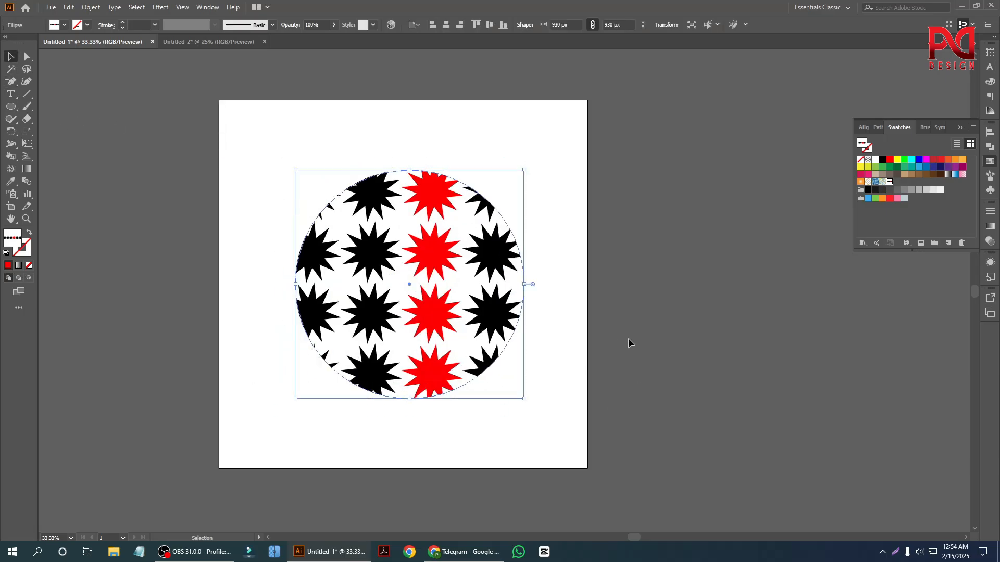
{"action": "left_click", "coordinate": [629, 342]}
{"action": "scroll", "coordinate": [430, 334], "scroll_direction": "up", "scroll_amount": 1}
{"action": "scroll", "coordinate": [474, 340], "scroll_direction": "down", "scroll_amount": 1}
Enlarge the patterned circle to about 1296 px and reposition it toward the artboard's right edge
{"action": "left_click", "coordinate": [481, 322]}
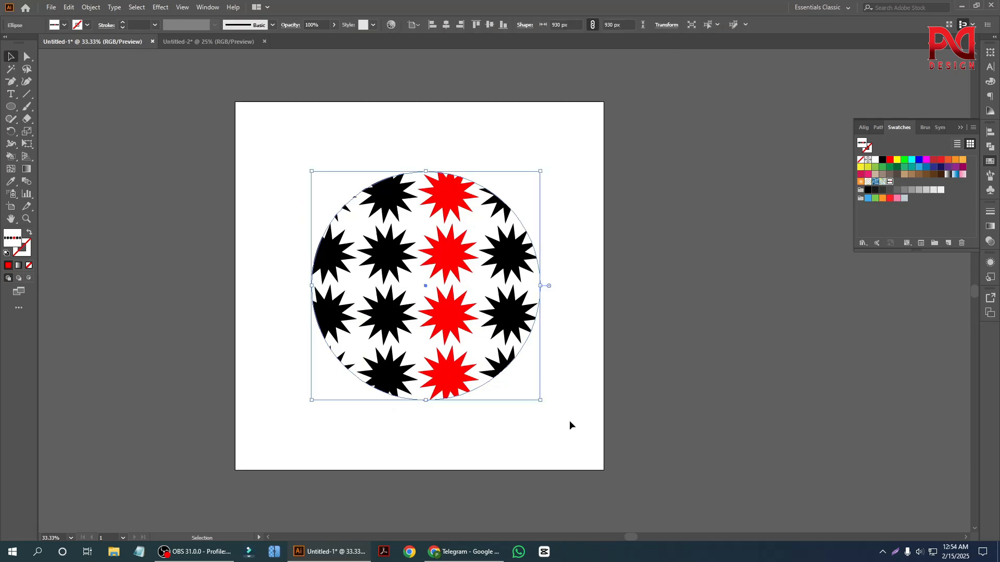
{"action": "left_click_drag", "start_coordinate": [543, 404], "coordinate": [587, 447]}
{"action": "left_click", "coordinate": [677, 401]}
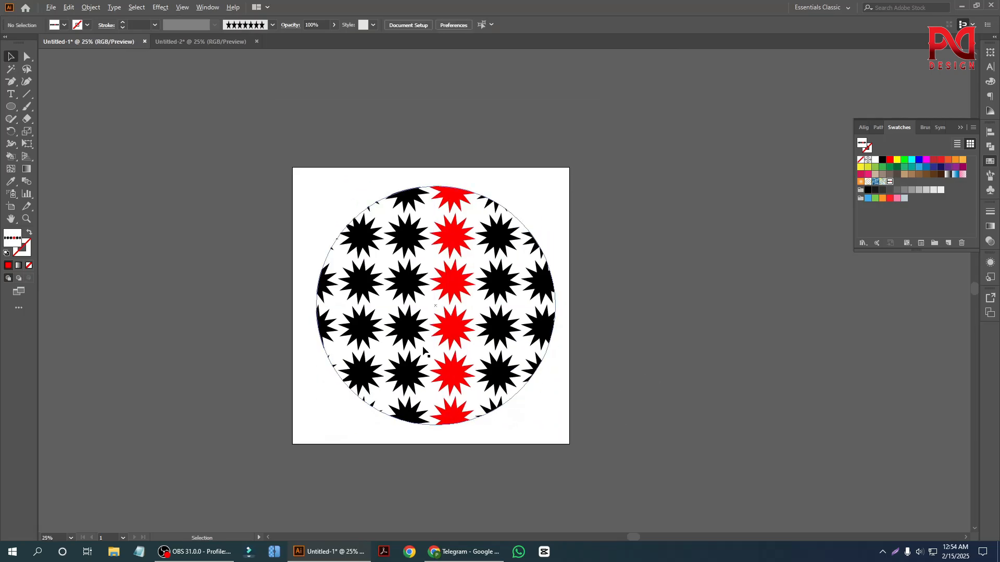
{"action": "scroll", "coordinate": [382, 330], "scroll_direction": "up", "scroll_amount": 1}
{"action": "left_click_drag", "start_coordinate": [451, 339], "coordinate": [407, 343]}
{"action": "scroll", "coordinate": [408, 345], "scroll_direction": "down", "scroll_amount": 1}
{"action": "left_click_drag", "start_coordinate": [303, 313], "coordinate": [356, 313]}
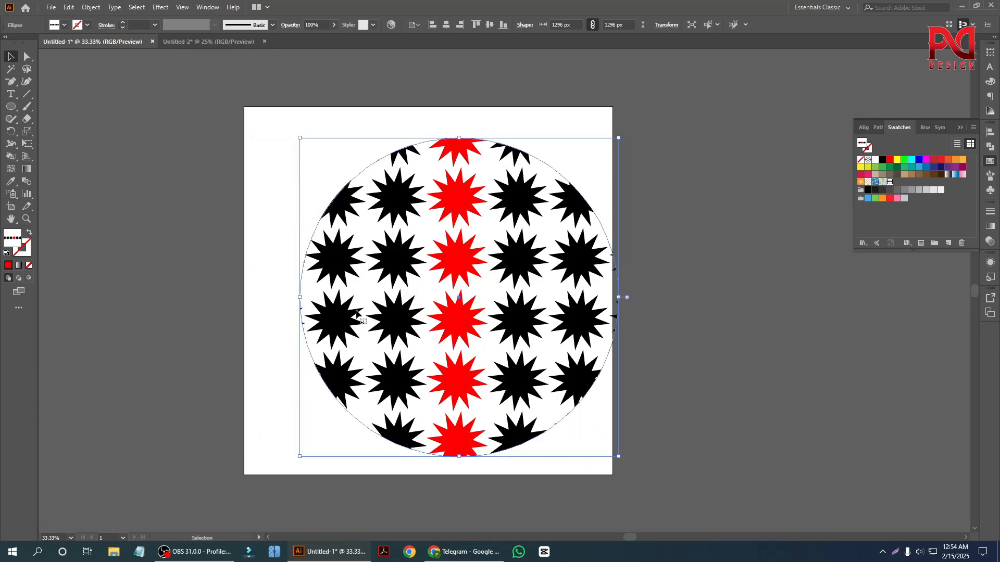
Delete the circle and draw a hexagon about 936 × 811 px with the star pattern fill
{"action": "key", "text": "Delete"}
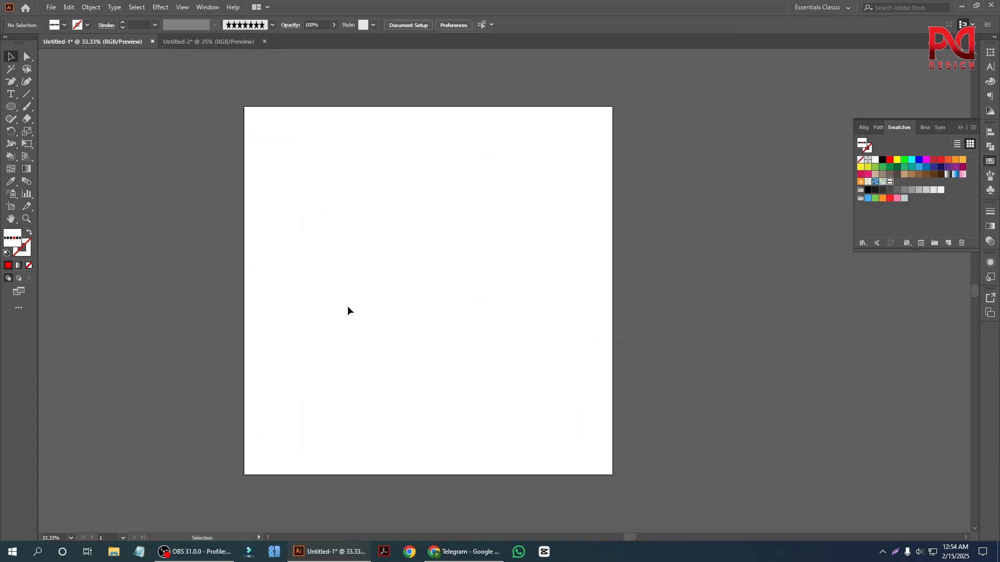
{"action": "right_click", "coordinate": [11, 107]}
{"action": "left_click", "coordinate": [51, 148]}
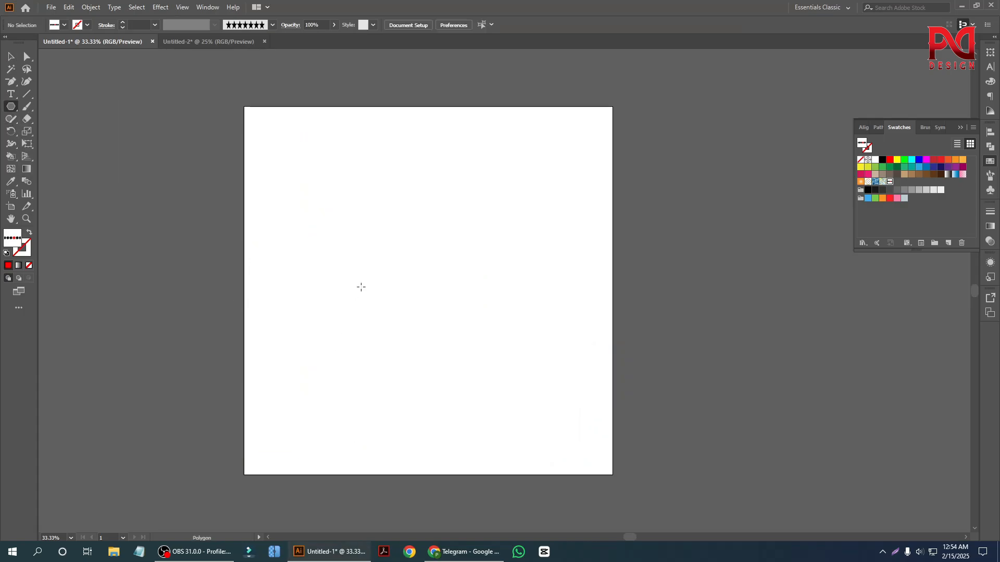
{"action": "left_click_drag", "start_coordinate": [362, 266], "coordinate": [428, 360]}
{"action": "scroll", "coordinate": [139, 172], "scroll_direction": "up", "scroll_amount": 1}
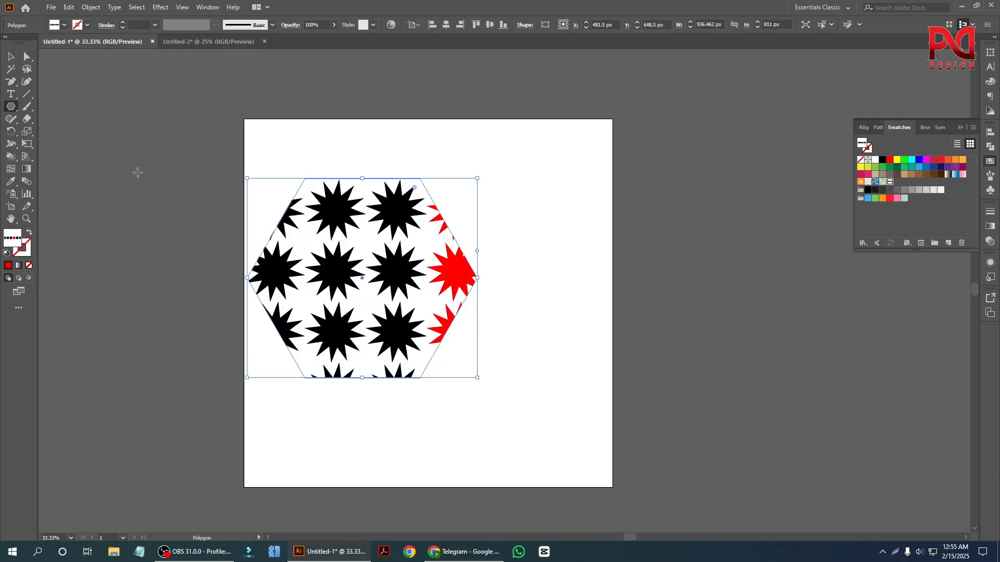
Move the patterned hexagon closer to the centre of the artboard and deselect it
{"action": "left_click", "coordinate": [11, 56]}
{"action": "left_click_drag", "start_coordinate": [354, 272], "coordinate": [406, 291]}
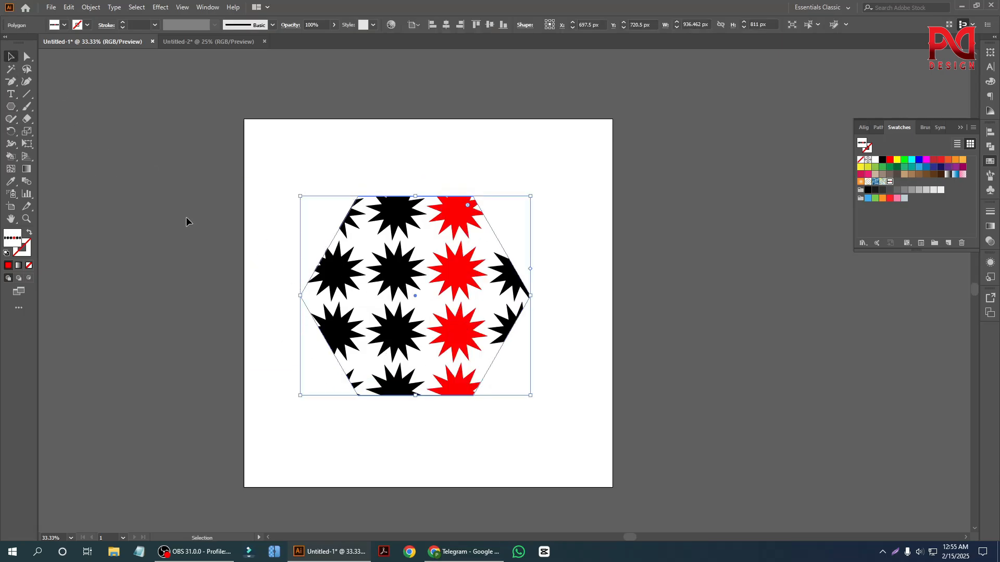
{"action": "left_click", "coordinate": [187, 221]}
{"action": "scroll", "coordinate": [428, 335], "scroll_direction": "up", "scroll_amount": 1}
{"action": "scroll", "coordinate": [338, 373], "scroll_direction": "down", "scroll_amount": 1}
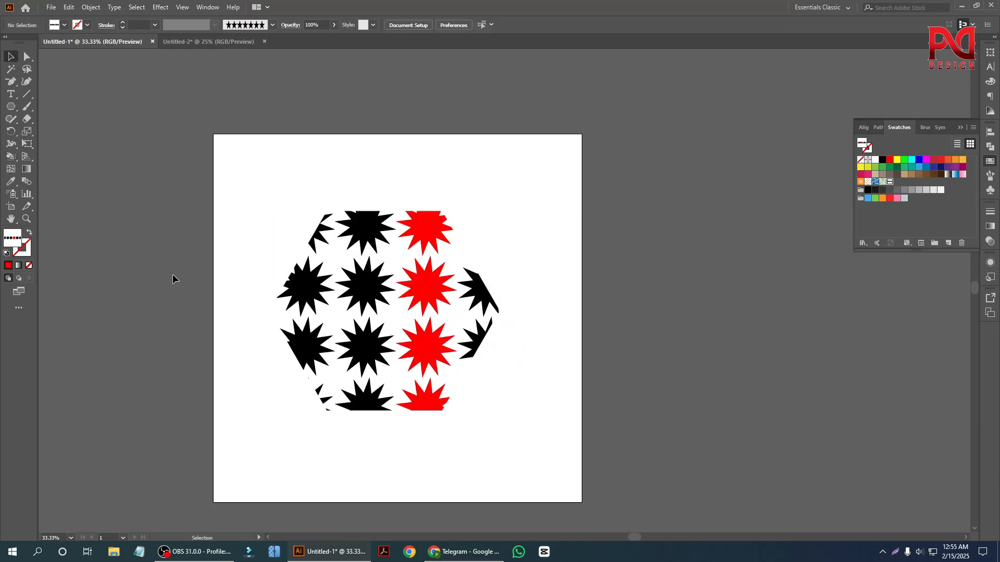
Undo the hexagon, circle, swatch recolouring and rectangle edits back to the original row of black stars
{"action": "key", "text": "ctrl+z"}
{"action": "key", "text": "ctrl+z"}
{"action": "key", "text": "ctrl+z"}
{"action": "key", "text": "ctrl+z"}
{"action": "key", "text": "ctrl+z"}
{"action": "key", "text": "ctrl+z"}
{"action": "key", "text": "ctrl+z"}
{"action": "key", "text": "ctrl+z"}
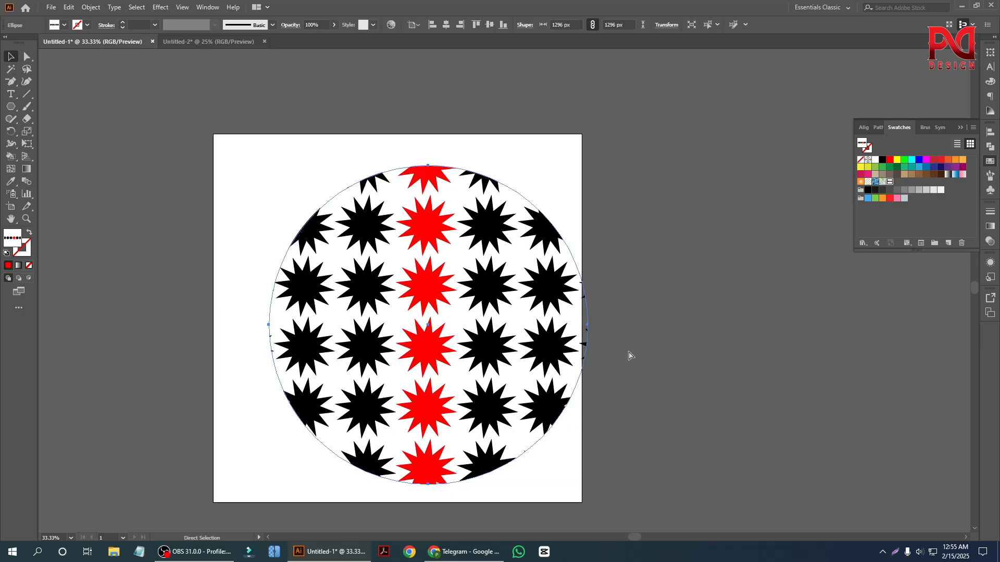
{"action": "key", "text": "ctrl+z"}
{"action": "key", "text": "ctrl+z"}
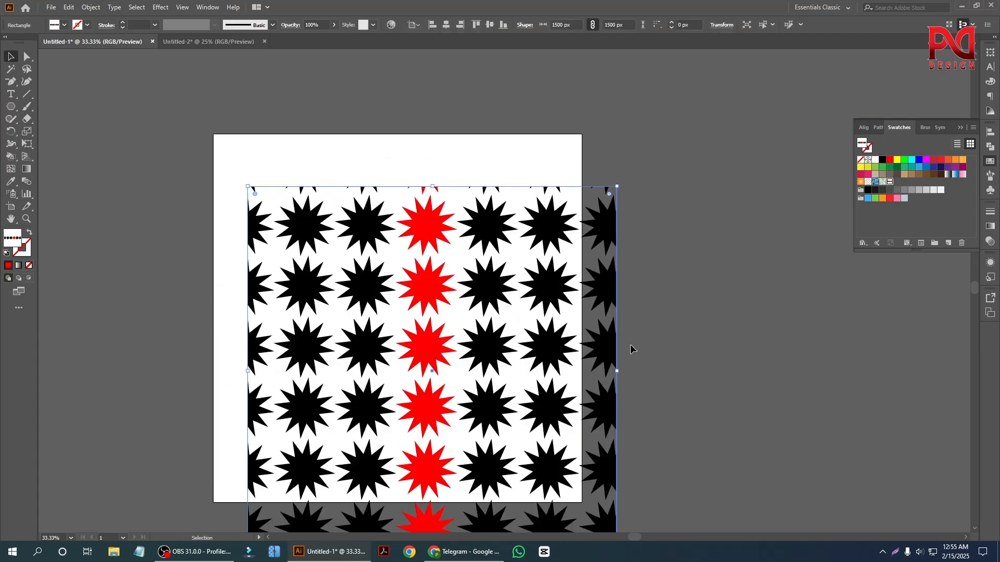
{"action": "key", "text": "ctrl+z"}
{"action": "key", "text": "ctrl+z"}
{"action": "key", "text": "ctrl+z"}
{"action": "key", "text": "ctrl+z"}
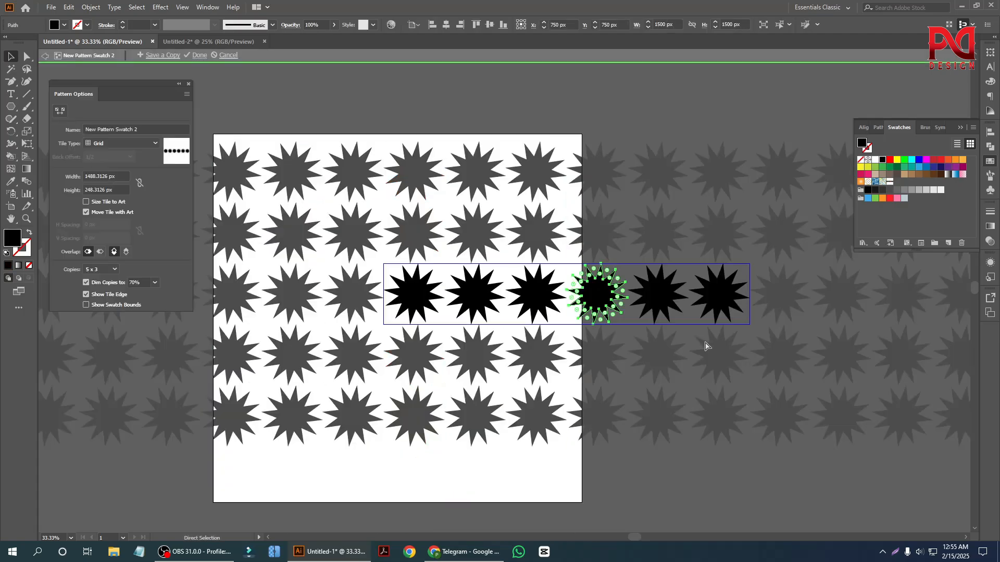
{"action": "key", "text": "ctrl+z"}
{"action": "key", "text": "ctrl+z"}
{"action": "key", "text": "ctrl+z"}
{"action": "key", "text": "ctrl+z"}
{"action": "key", "text": "ctrl+z"}
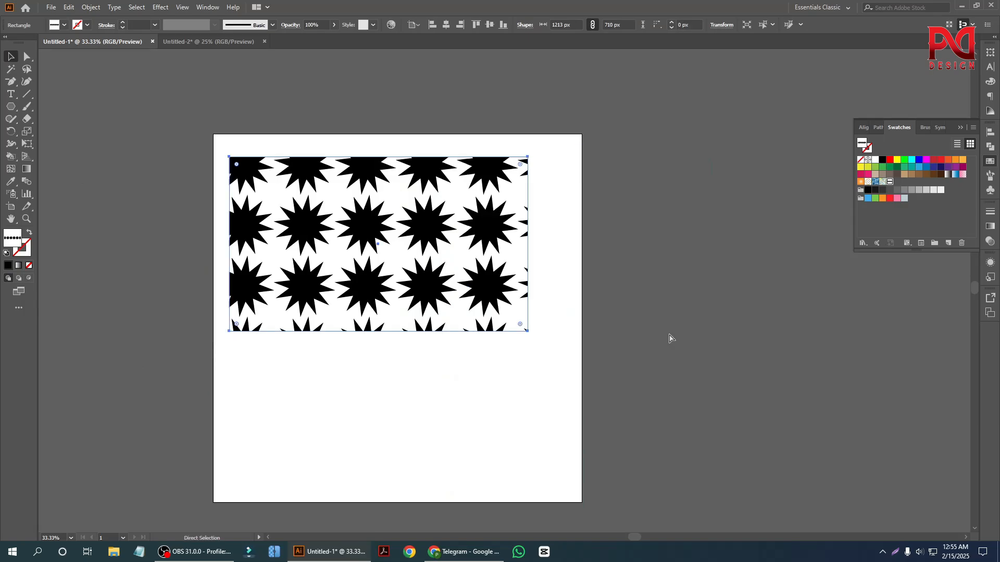
{"action": "key", "text": "ctrl+z"}
{"action": "key", "text": "ctrl+z"}
{"action": "key", "text": "ctrl+z"}
{"action": "key", "text": "ctrl+z"}
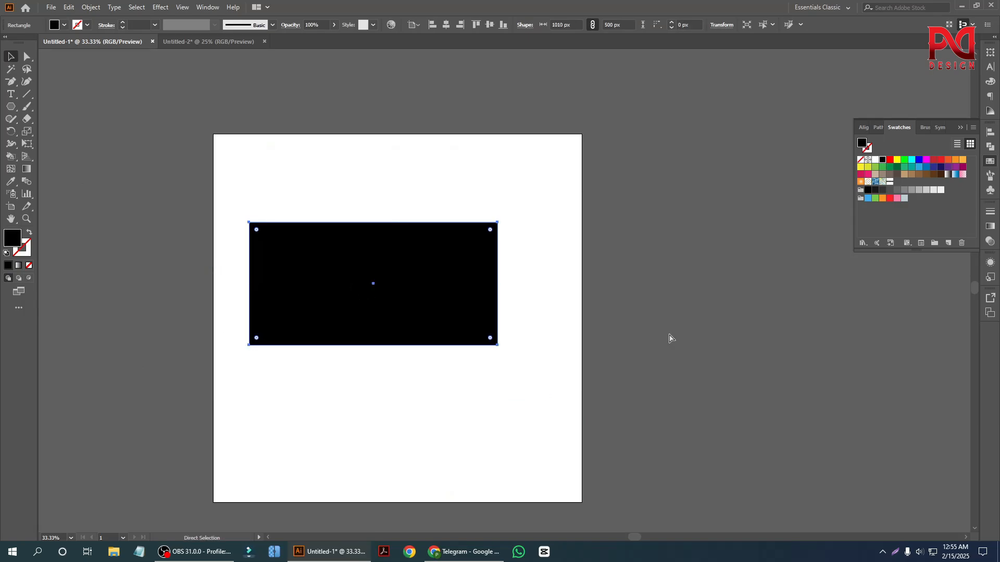
{"action": "left_click", "coordinate": [669, 333]}
Move the row of six stars into the upper part of the artboard and fill it with red
{"action": "left_click_drag", "start_coordinate": [496, 237], "coordinate": [466, 236]}
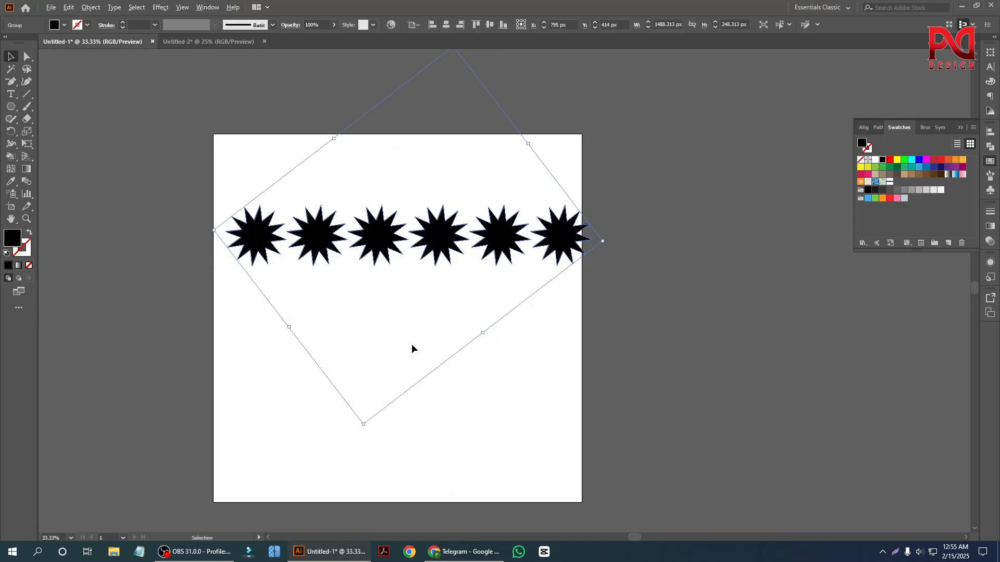
{"action": "scroll", "coordinate": [432, 340], "scroll_direction": "up", "scroll_amount": 1}
{"action": "scroll", "coordinate": [293, 394], "scroll_direction": "down", "scroll_amount": 1}
{"action": "left_click_drag", "start_coordinate": [358, 281], "coordinate": [336, 255]}
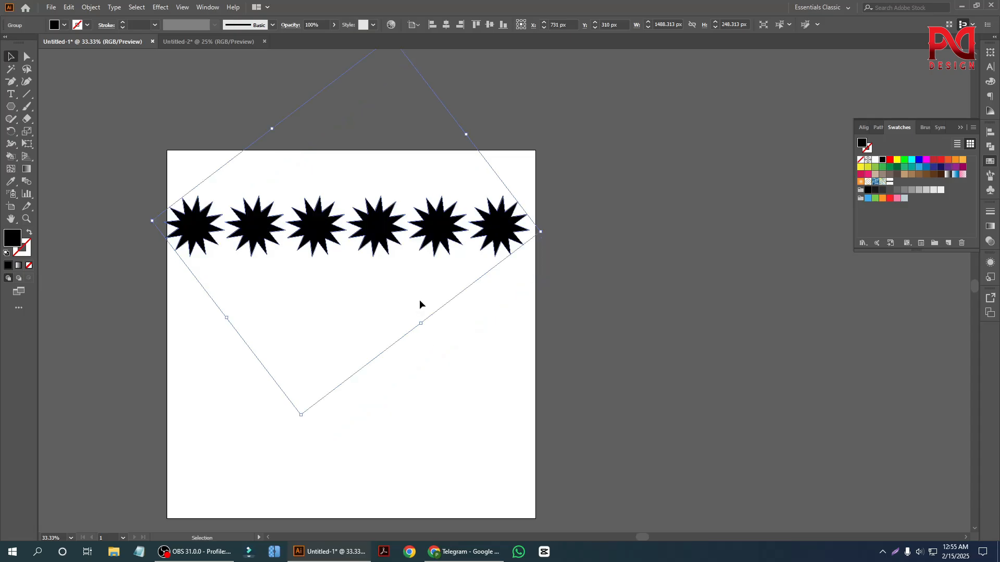
{"action": "left_click", "coordinate": [64, 26]}
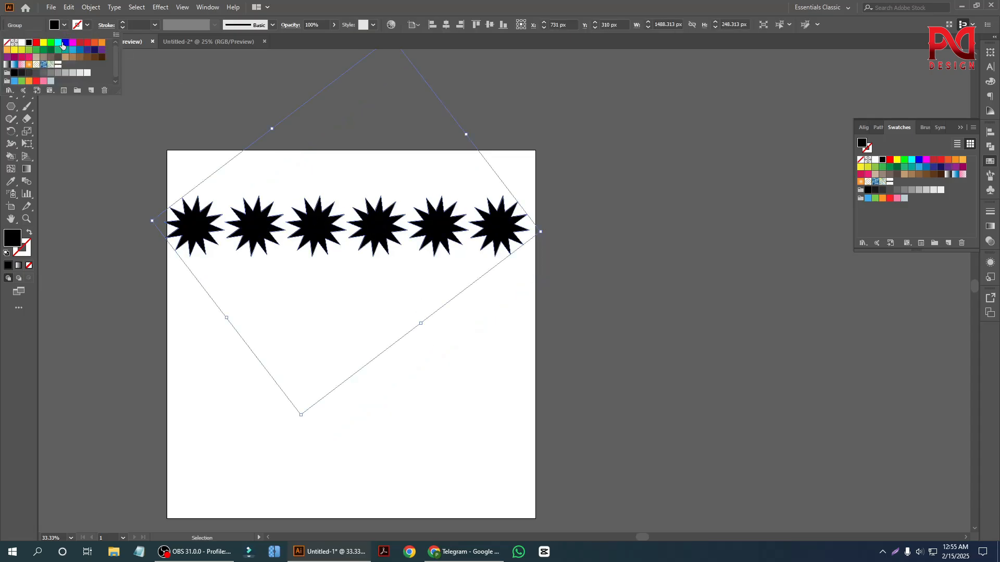
{"action": "left_click", "coordinate": [40, 42]}
{"action": "left_click", "coordinate": [442, 343]}
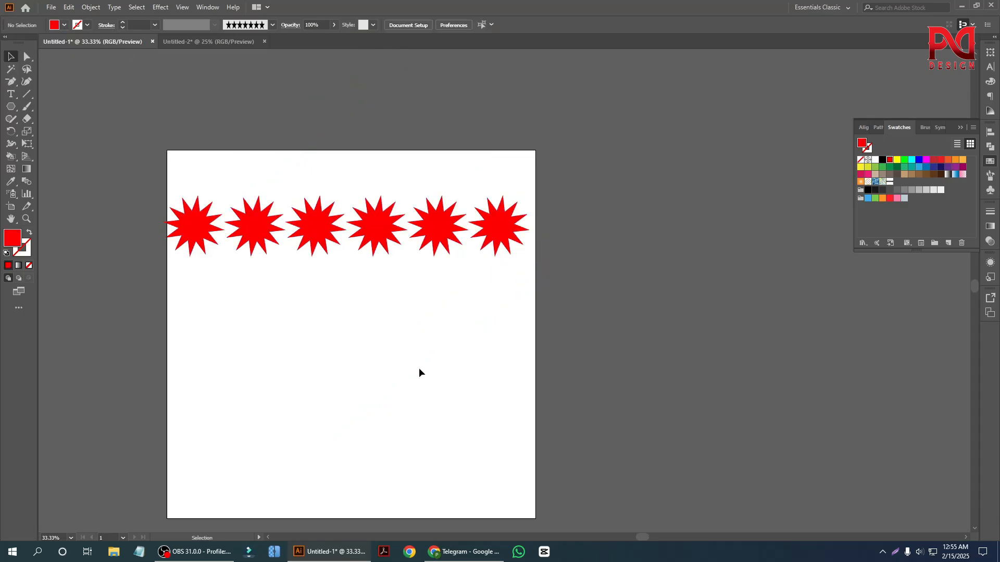
{"action": "scroll", "coordinate": [420, 369], "scroll_direction": "up", "scroll_amount": 2}
Create a new art brush from the red star row, keeping the default Art Brush options
{"action": "left_click", "coordinate": [315, 269]}
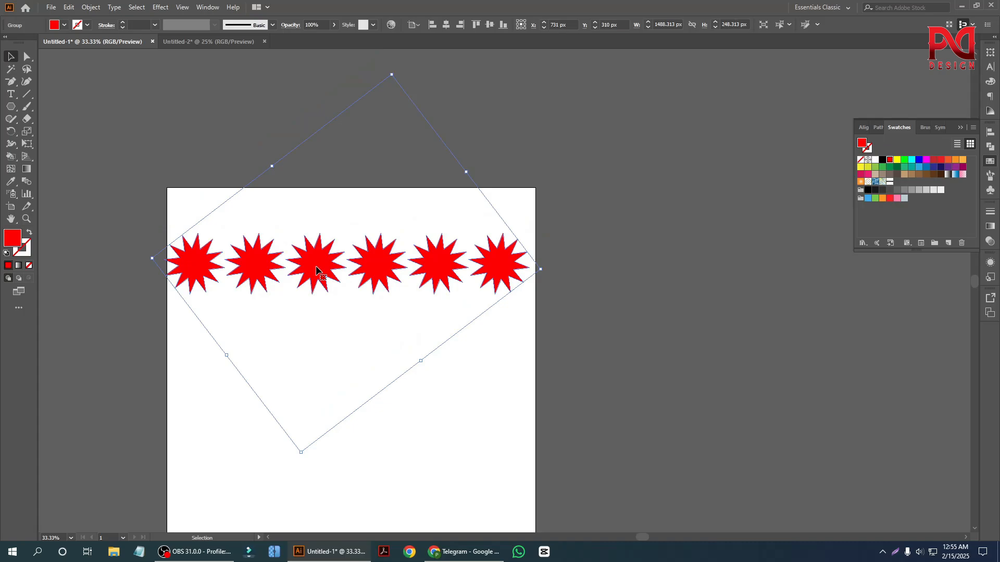
{"action": "left_click", "coordinate": [990, 176]}
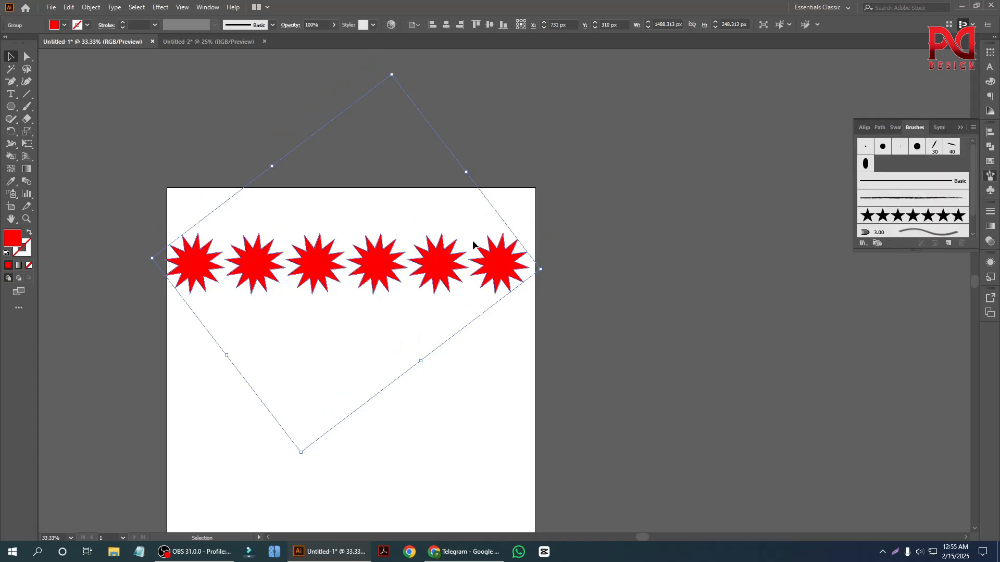
{"action": "left_click_drag", "start_coordinate": [473, 245], "coordinate": [935, 224]}
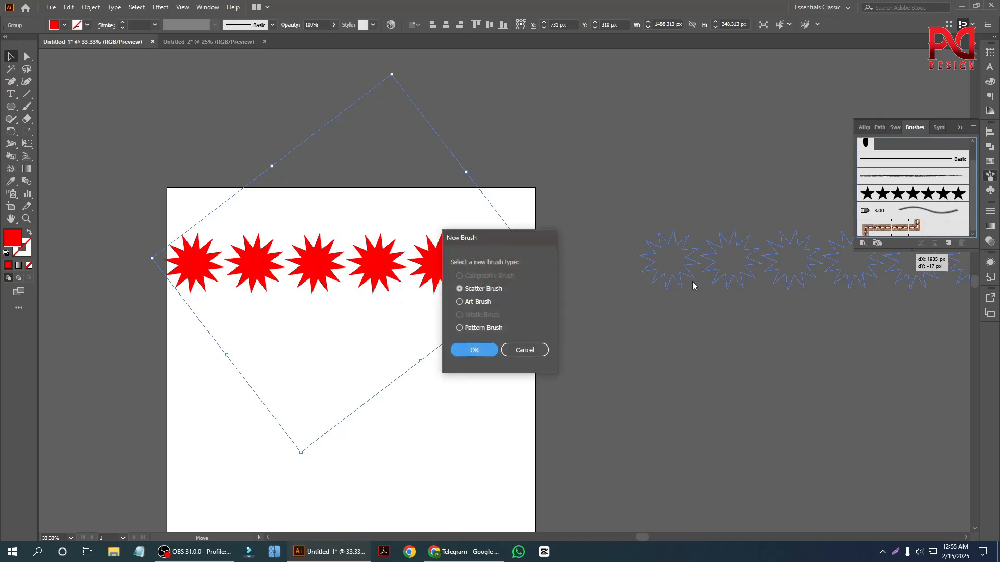
{"action": "left_click", "coordinate": [475, 303]}
{"action": "left_click", "coordinate": [474, 350]}
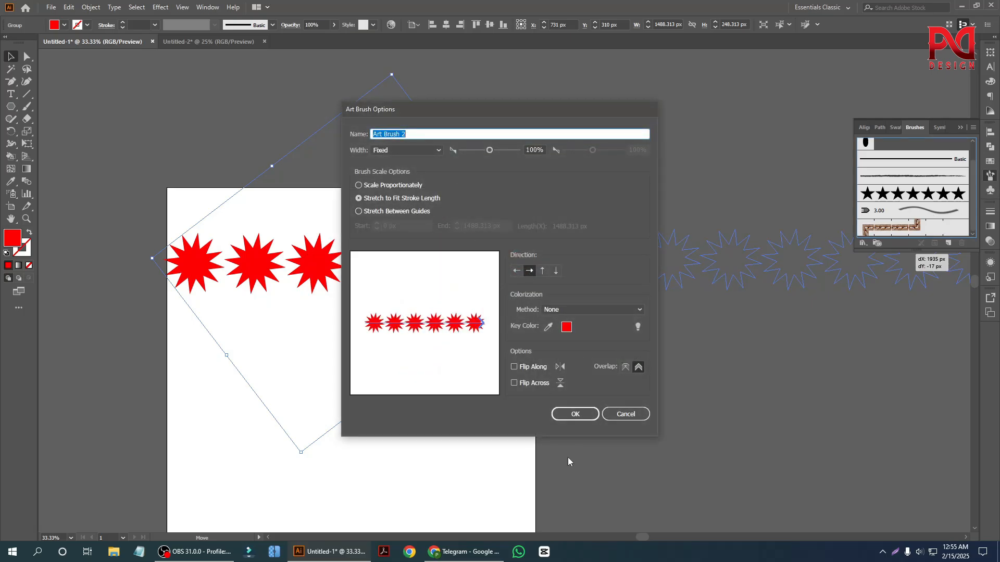
{"action": "left_click", "coordinate": [576, 416]}
{"action": "left_click", "coordinate": [646, 339]}
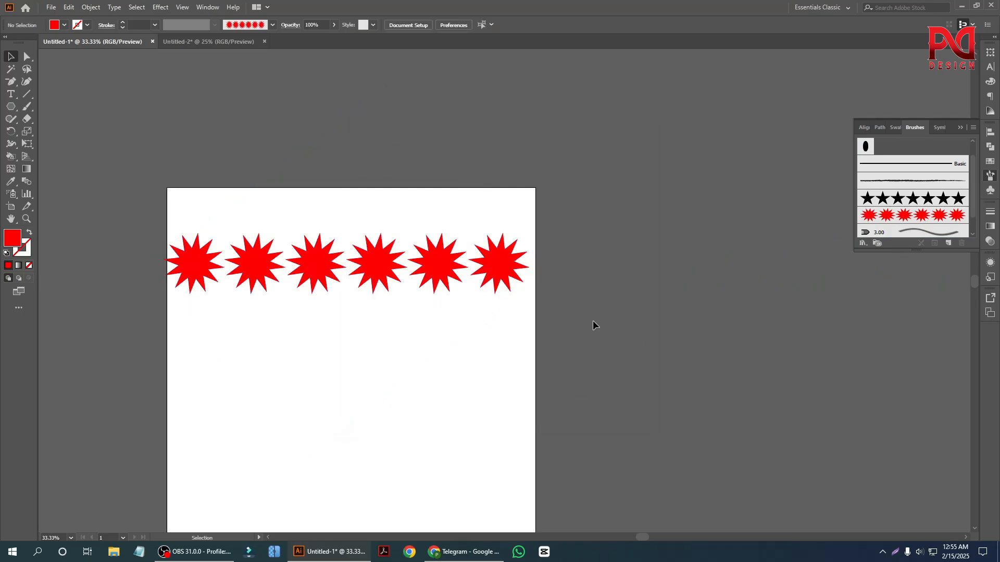
Delete the red star row from the artboard
{"action": "scroll", "coordinate": [593, 322], "scroll_direction": "down", "scroll_amount": 1}
{"action": "left_click_drag", "start_coordinate": [414, 236], "coordinate": [530, 257]}
{"action": "key", "text": "Delete"}
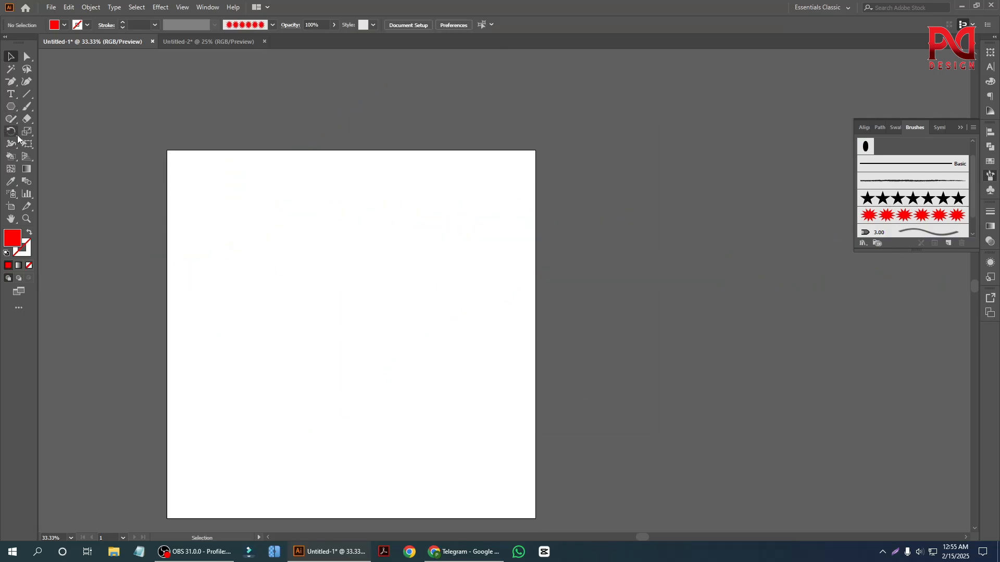
Paint a wavy Paintbrush stroke about 969 by 456 px with the red star art brush across the artboard, and delete it
{"action": "right_click", "coordinate": [28, 97]}
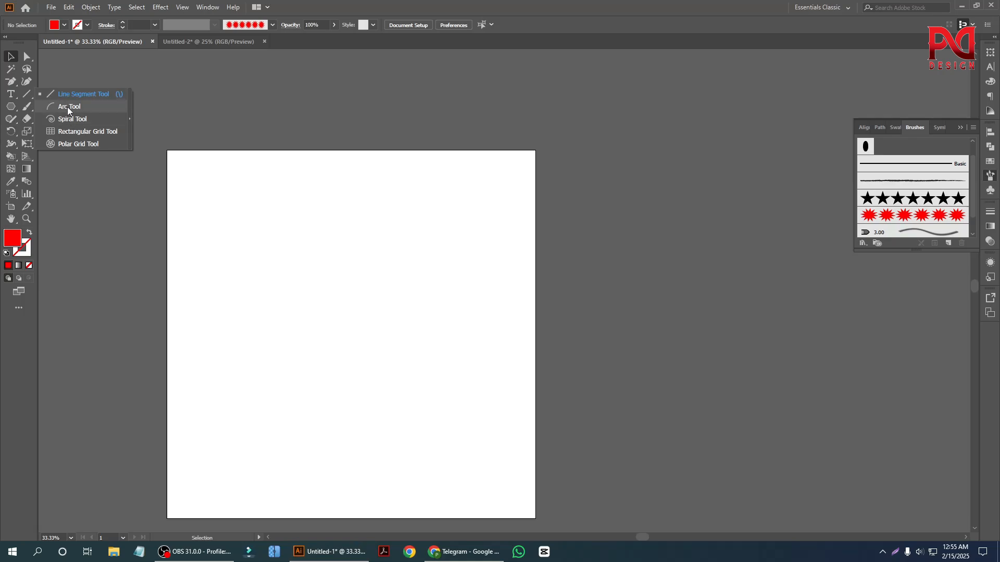
{"action": "right_click", "coordinate": [26, 106]}
{"action": "left_click", "coordinate": [63, 105]}
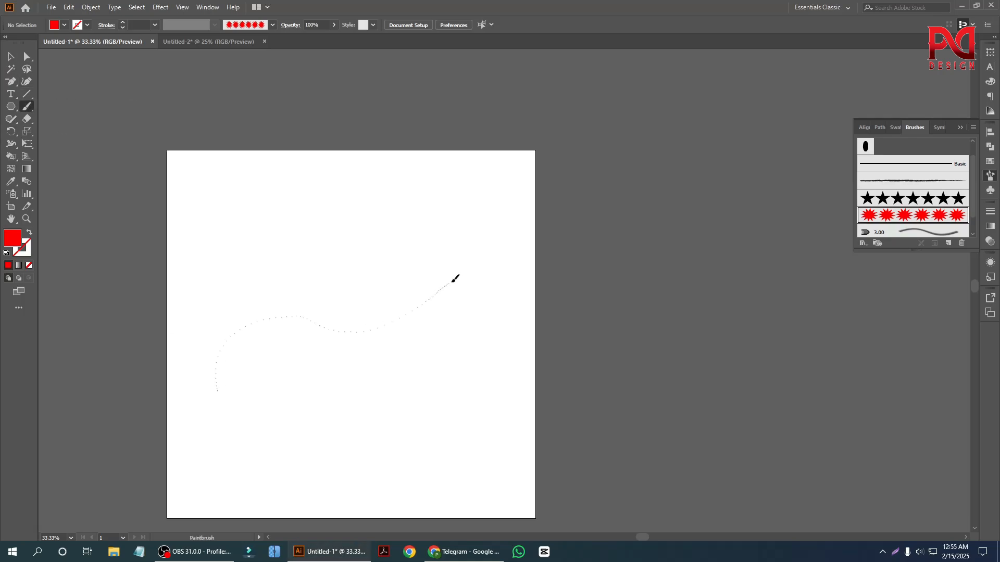
{"action": "left_click_drag", "start_coordinate": [455, 279], "coordinate": [453, 280]}
{"action": "scroll", "coordinate": [333, 333], "scroll_direction": "down", "scroll_amount": 1}
{"action": "scroll", "coordinate": [299, 329], "scroll_direction": "up", "scroll_amount": 1}
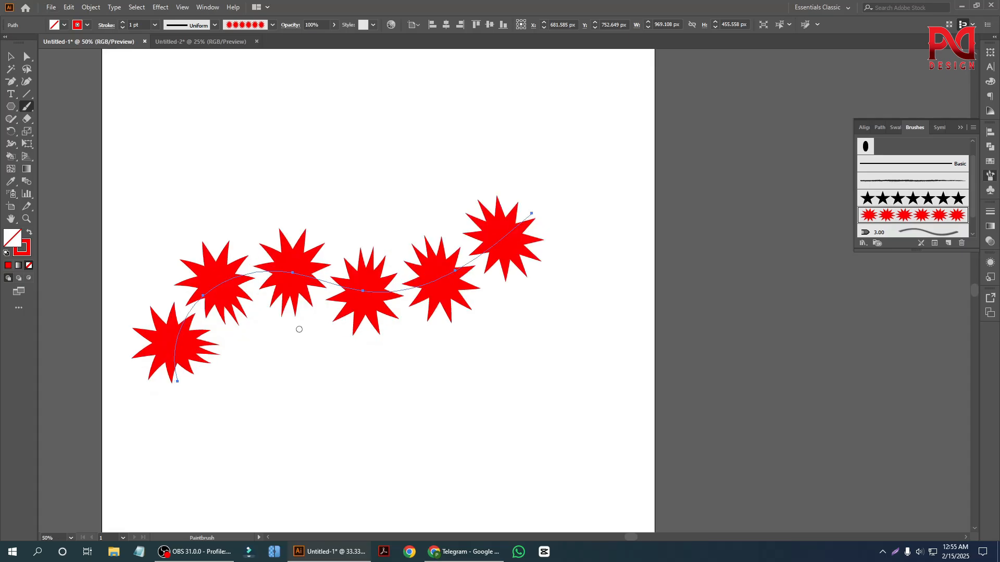
{"action": "scroll", "coordinate": [300, 354], "scroll_direction": "down", "scroll_amount": 1}
{"action": "key", "text": "Delete"}
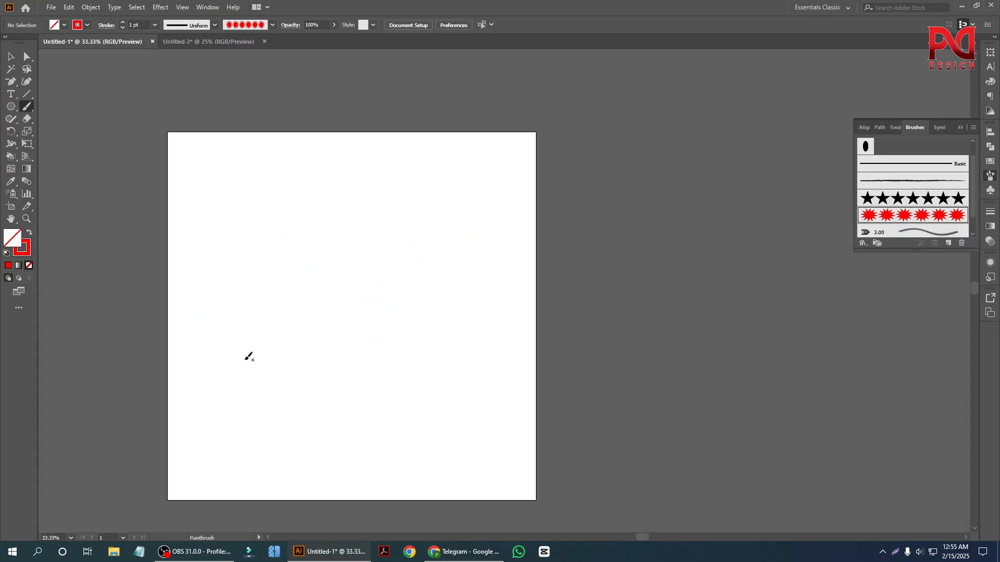
Paint a gently waving 0.75 pt Paintbrush stroke about 1122 by 206 px across the upper artboard with the red star brush
{"action": "scroll", "coordinate": [258, 366], "scroll_direction": "up", "scroll_amount": 1}
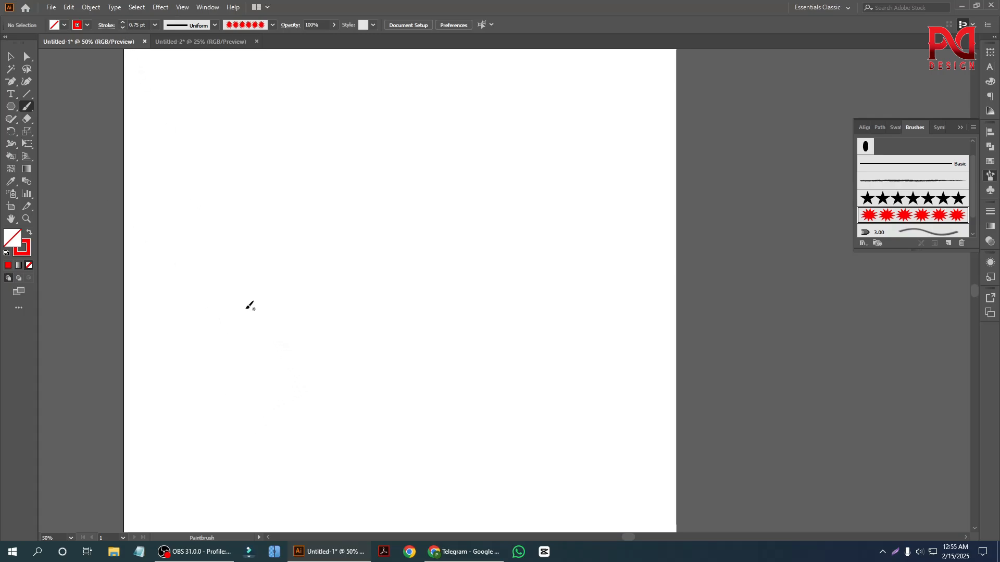
{"action": "left_click", "coordinate": [27, 106]}
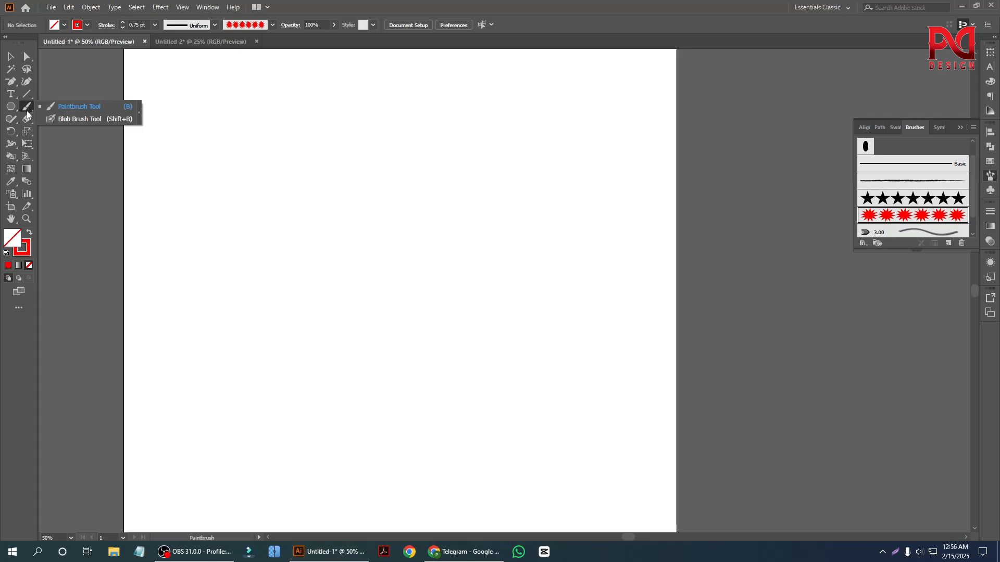
{"action": "left_click", "coordinate": [71, 113]}
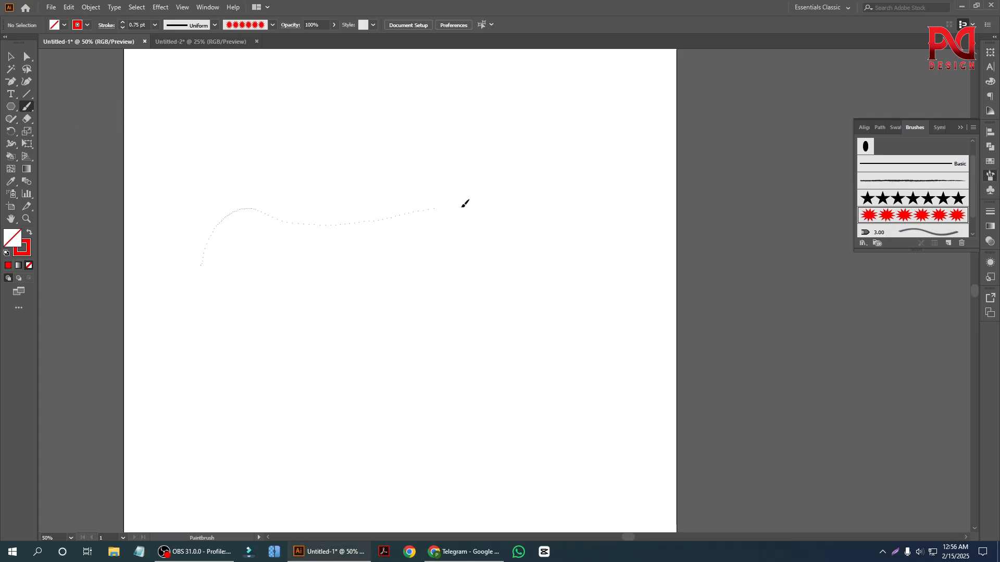
{"action": "left_click_drag", "start_coordinate": [465, 203], "coordinate": [619, 185]}
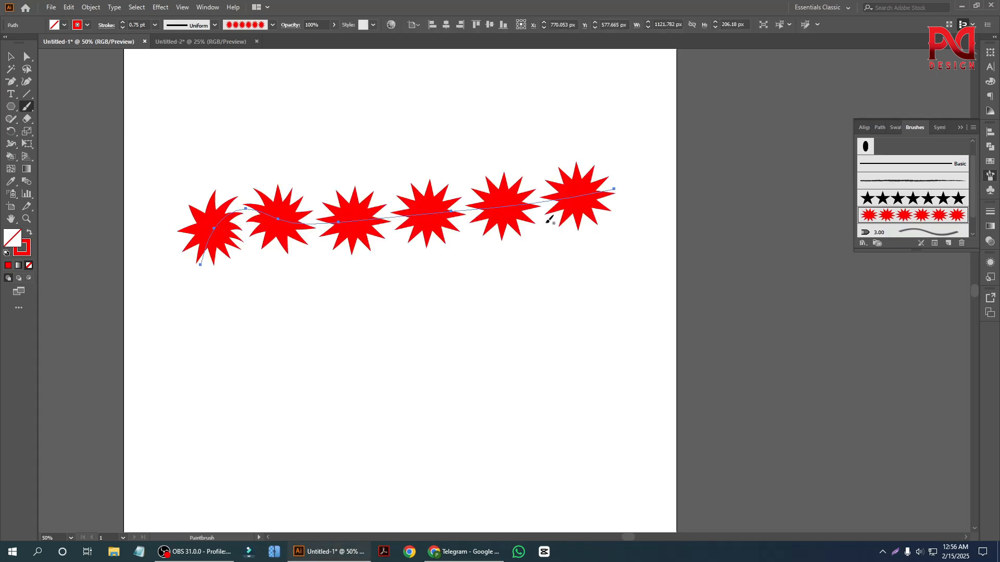
Apply the black star art brush to the painted stroke and switch it back to the red star brush
{"action": "left_click", "coordinate": [901, 203]}
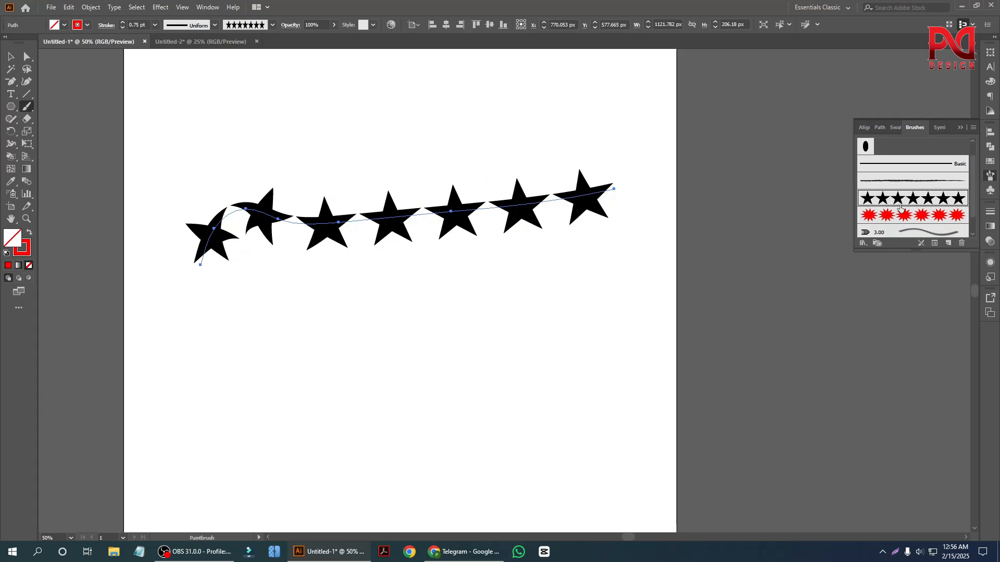
{"action": "left_click", "coordinate": [887, 220]}
Select the painted red star stroke and delete it from the artboard
{"action": "left_click", "coordinate": [10, 56]}
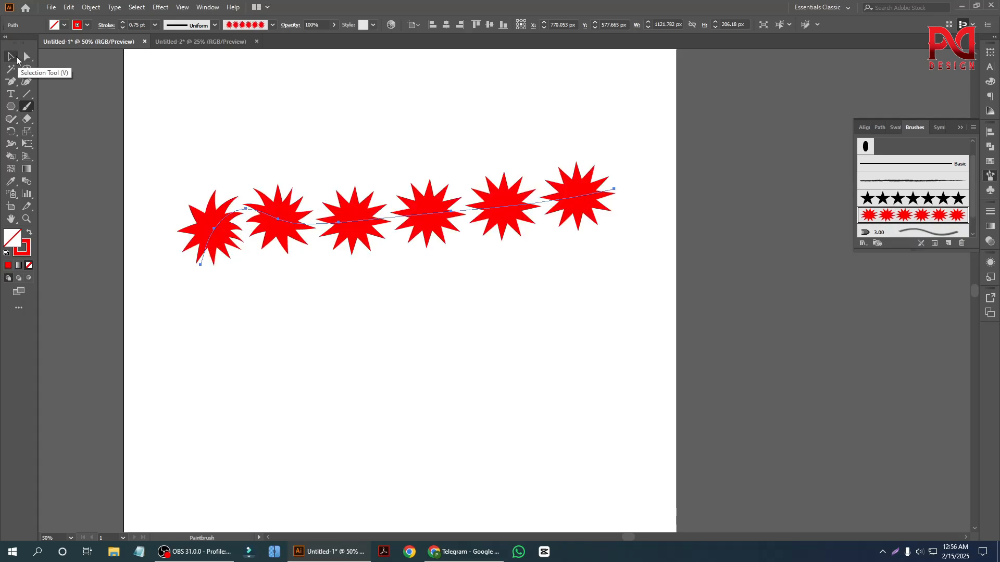
{"action": "left_click_drag", "start_coordinate": [176, 156], "coordinate": [515, 375]}
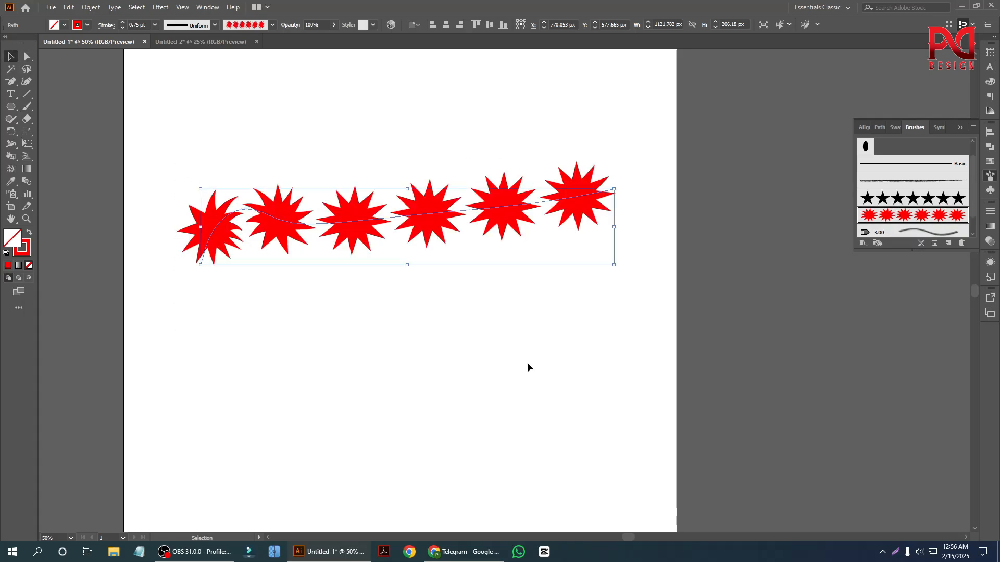
{"action": "key", "text": "Delete"}
{"action": "scroll", "coordinate": [443, 330], "scroll_direction": "down", "scroll_amount": 1}
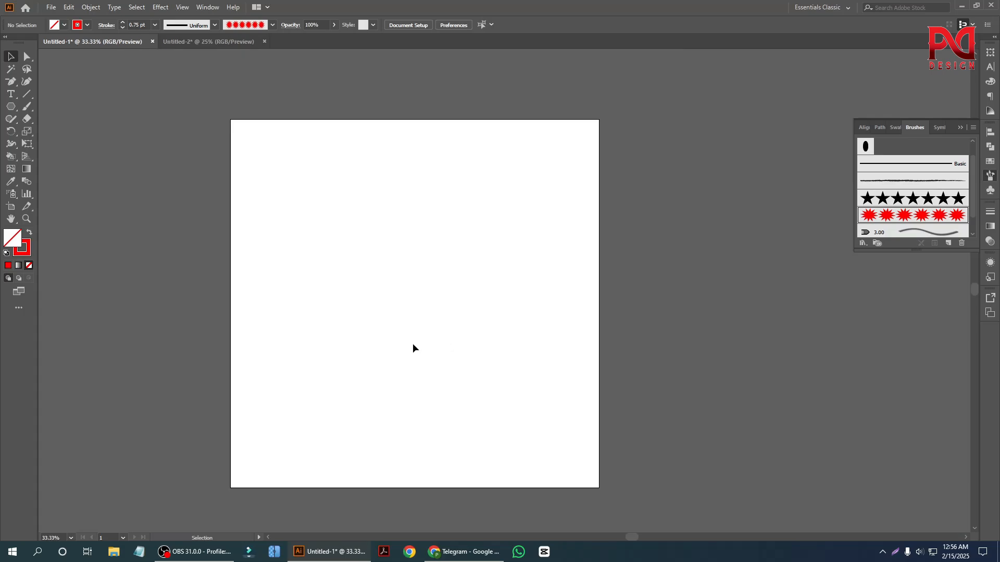
{"action": "scroll", "coordinate": [390, 338], "scroll_direction": "down", "scroll_amount": 2}
{"action": "scroll", "coordinate": [411, 323], "scroll_direction": "up", "scroll_amount": 1}
{"action": "scroll", "coordinate": [411, 323], "scroll_direction": "down", "scroll_amount": 1}
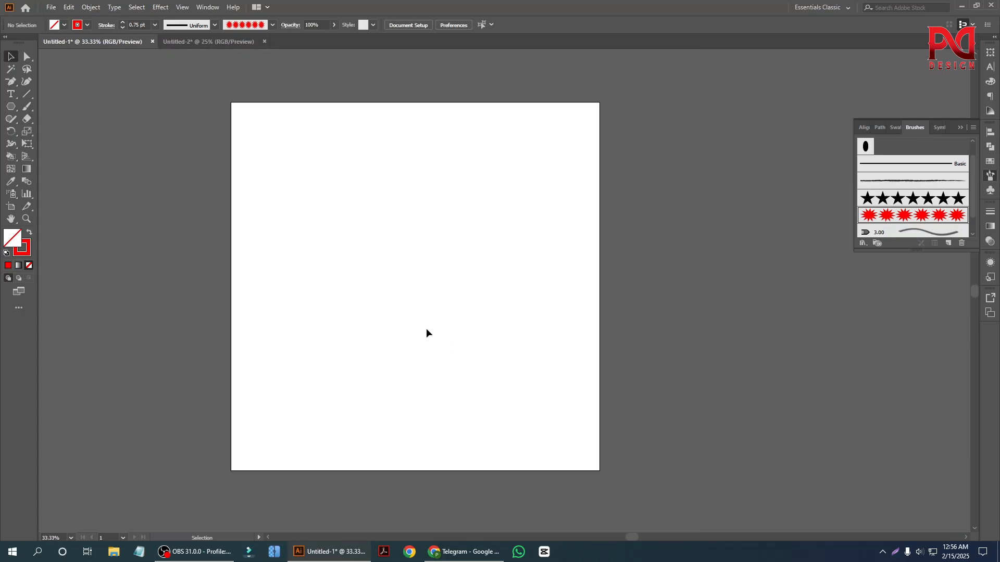
Choose the Blob Brush tool and return to the Selection tool
{"action": "left_click", "coordinate": [30, 119]}
{"action": "left_click", "coordinate": [28, 109]}
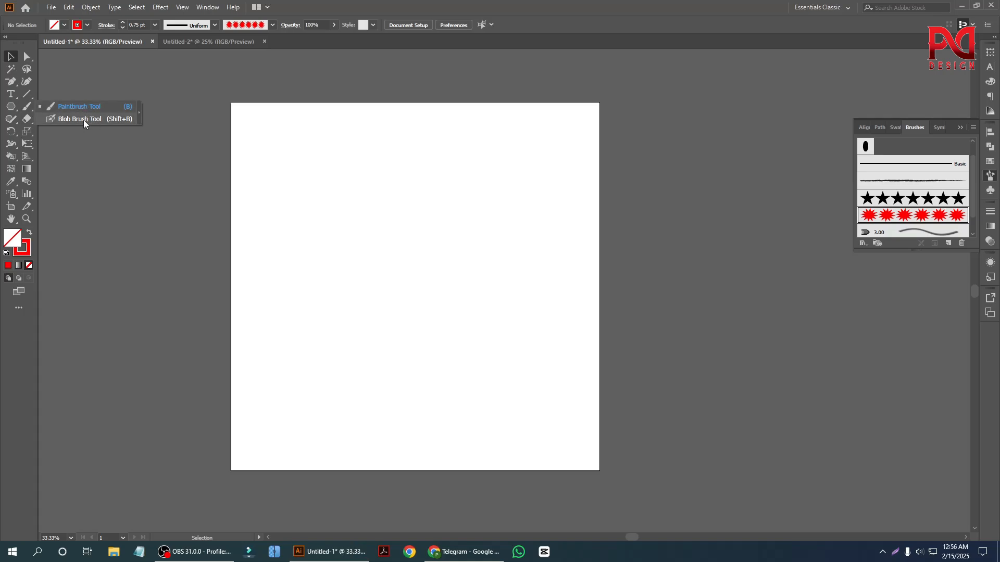
{"action": "left_click", "coordinate": [83, 119]}
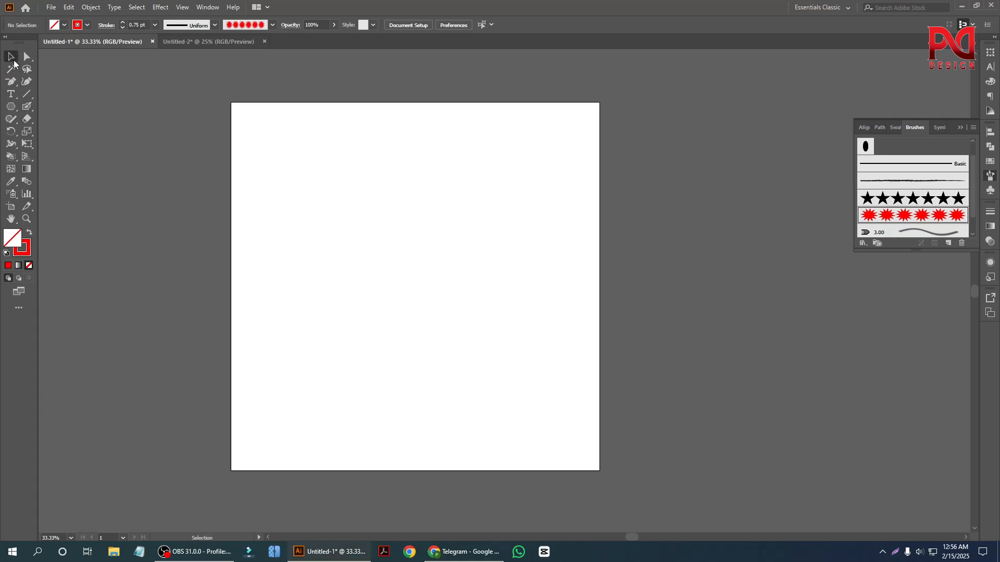
{"action": "scroll", "coordinate": [352, 287], "scroll_direction": "up", "scroll_amount": 1}
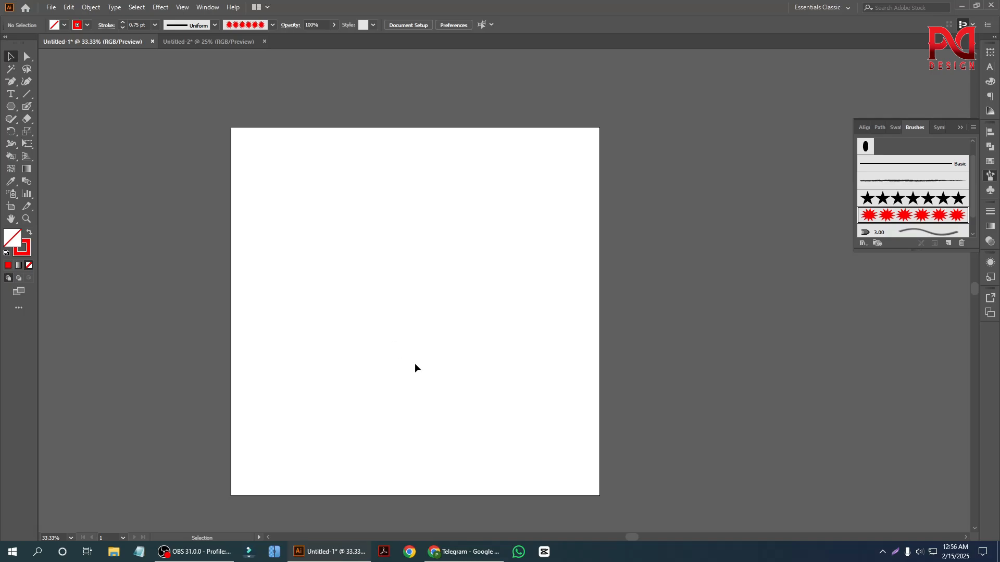
{"action": "scroll", "coordinate": [438, 349], "scroll_direction": "down", "scroll_amount": 3}
{"action": "scroll", "coordinate": [313, 335], "scroll_direction": "up", "scroll_amount": 1}
{"action": "scroll", "coordinate": [348, 333], "scroll_direction": "down", "scroll_amount": 1}
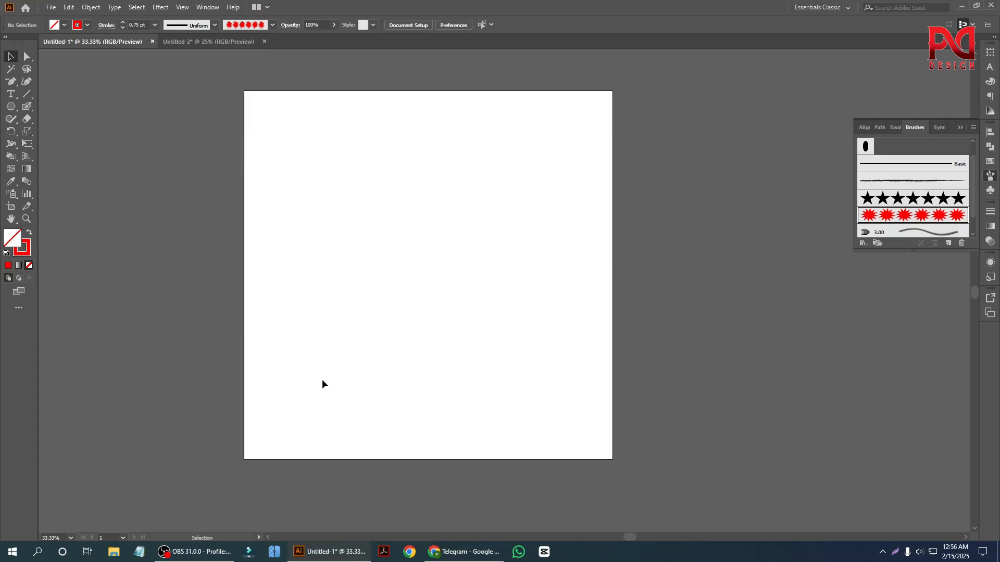
{"action": "left_click", "coordinate": [221, 549]}
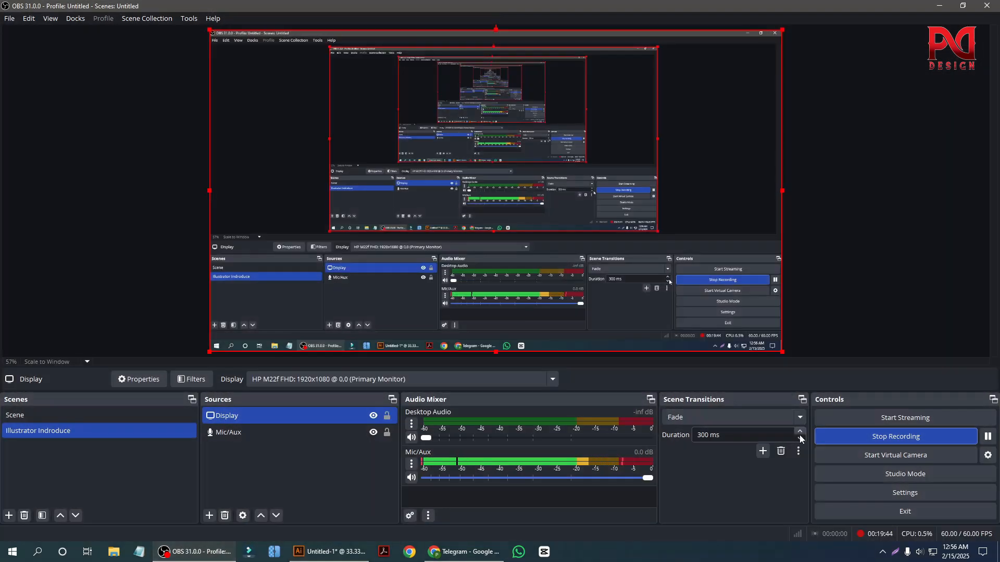